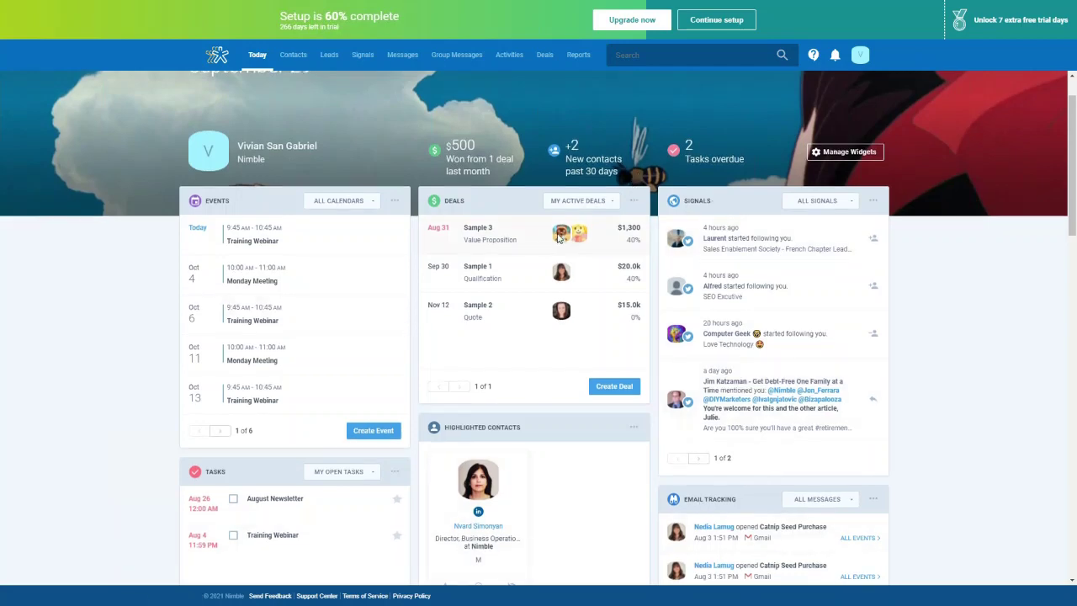
- Open the Networks & Imports settings and check which email services the import wizard can connect
scroll(248, 302, "down", 3)
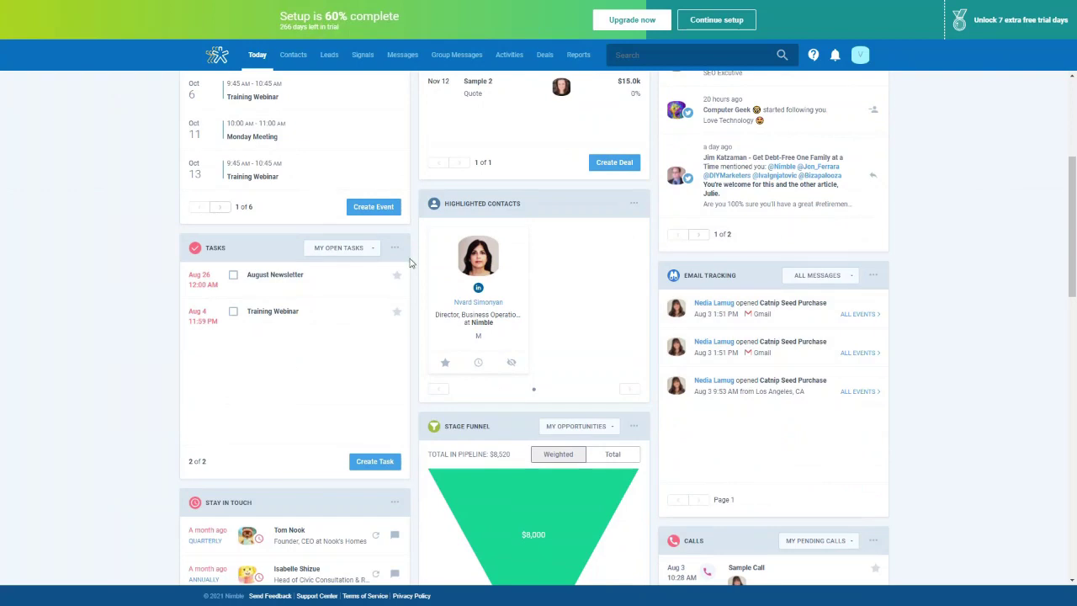
scroll(413, 263, "up", 4)
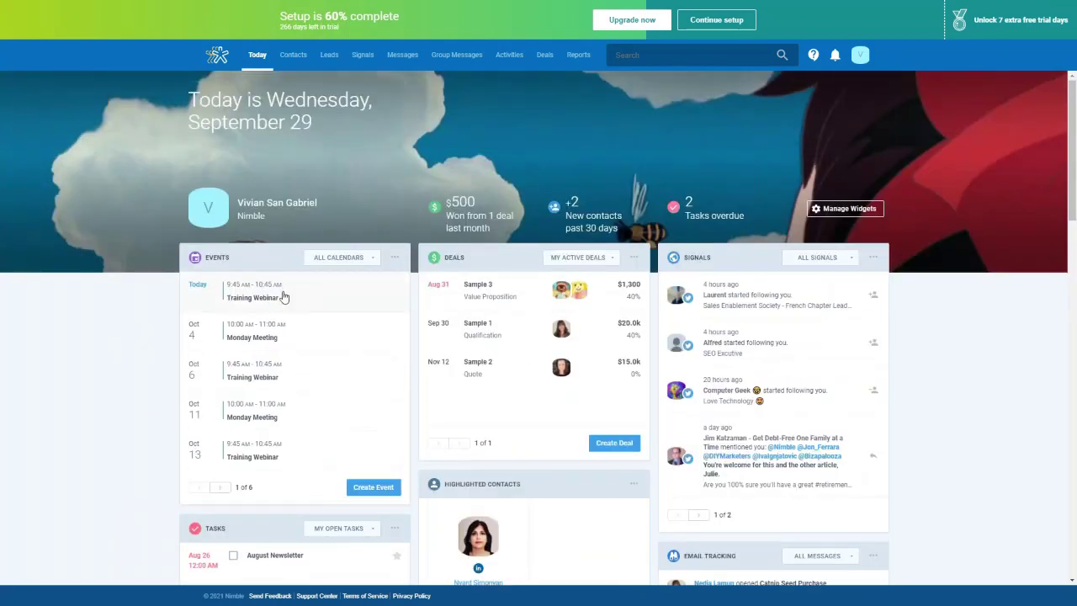
left_click(855, 62)
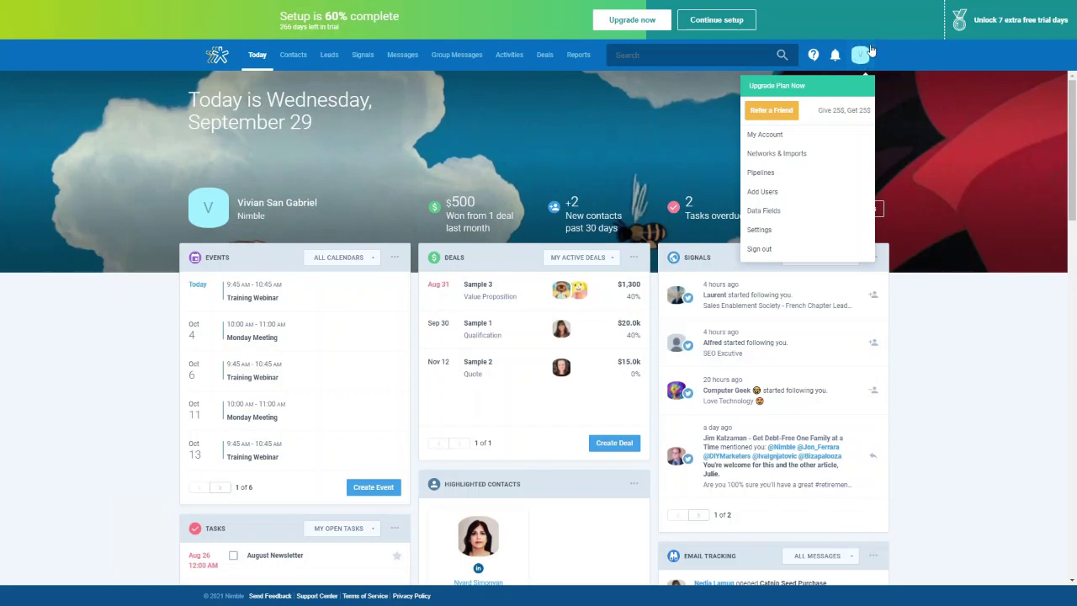
left_click(797, 164)
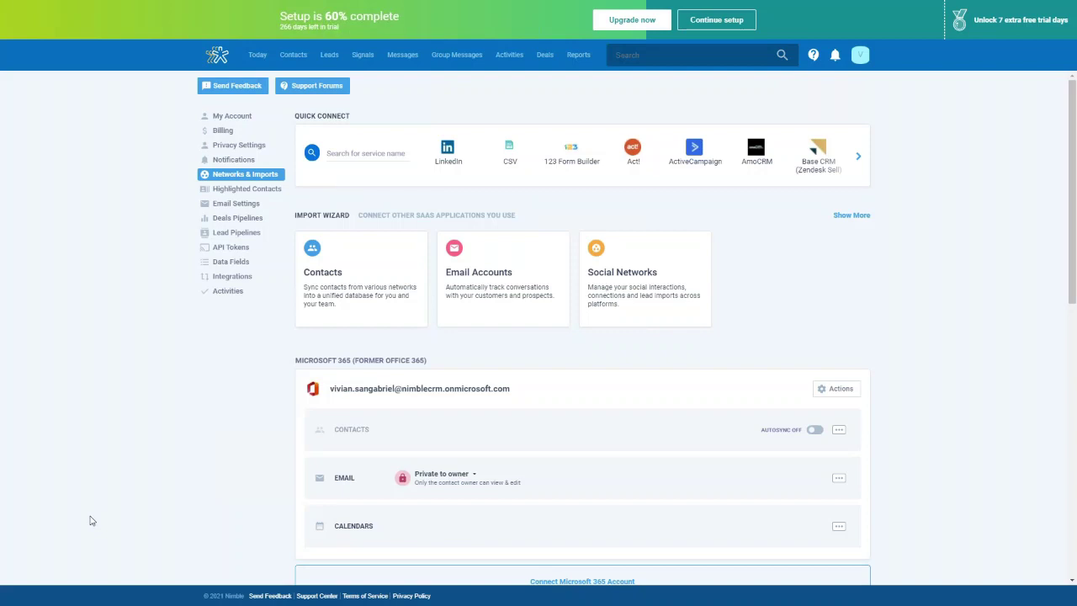
left_click(479, 288)
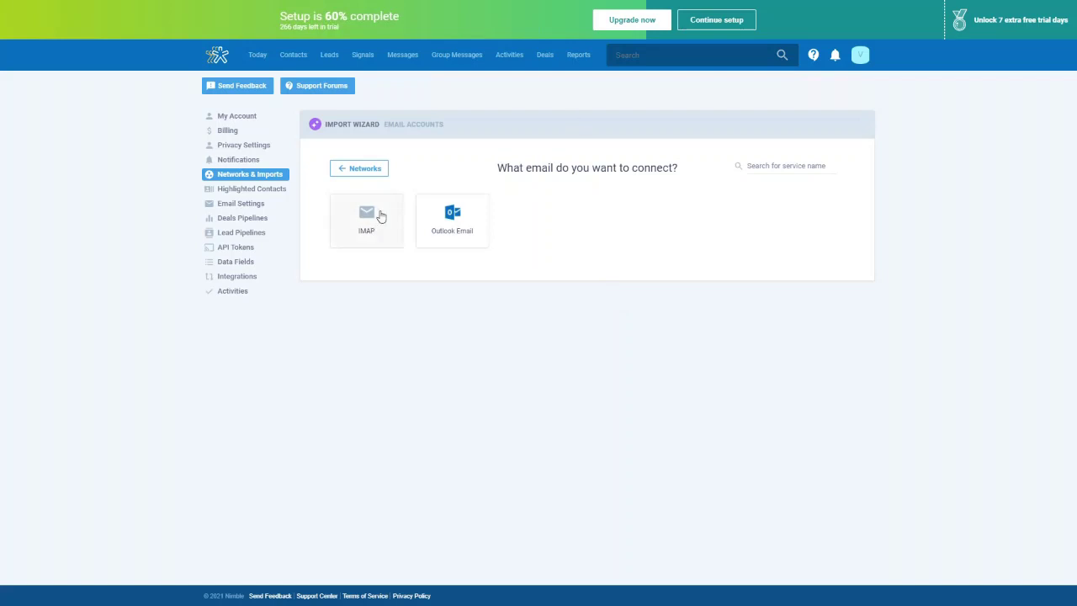
left_click(360, 168)
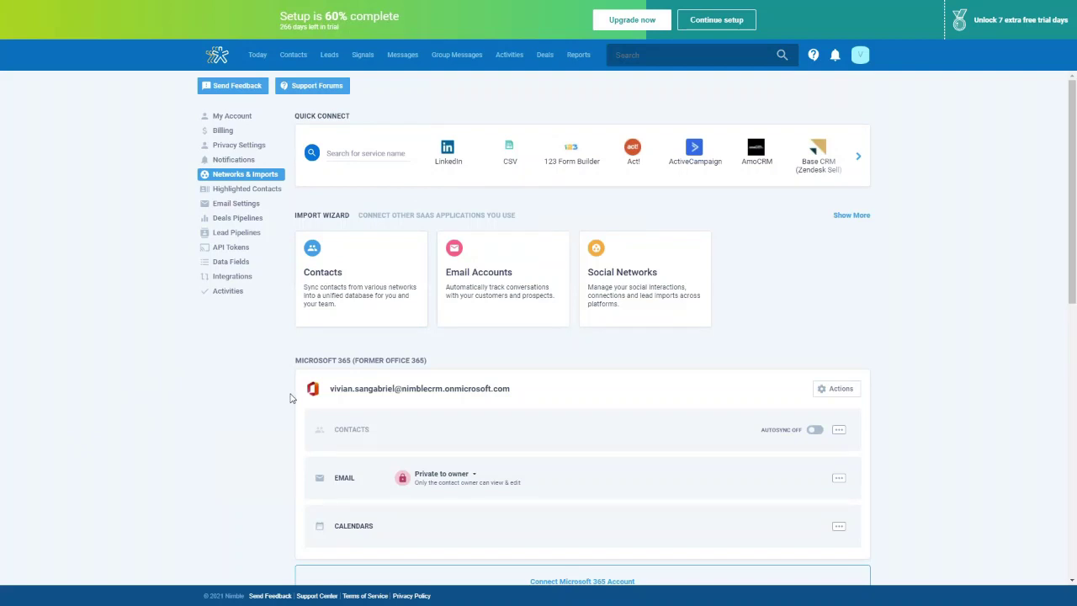
- Try to connect a Microsoft 365 account with Email, Contacts and Calendar selected for syncing
scroll(291, 398, "down", 2)
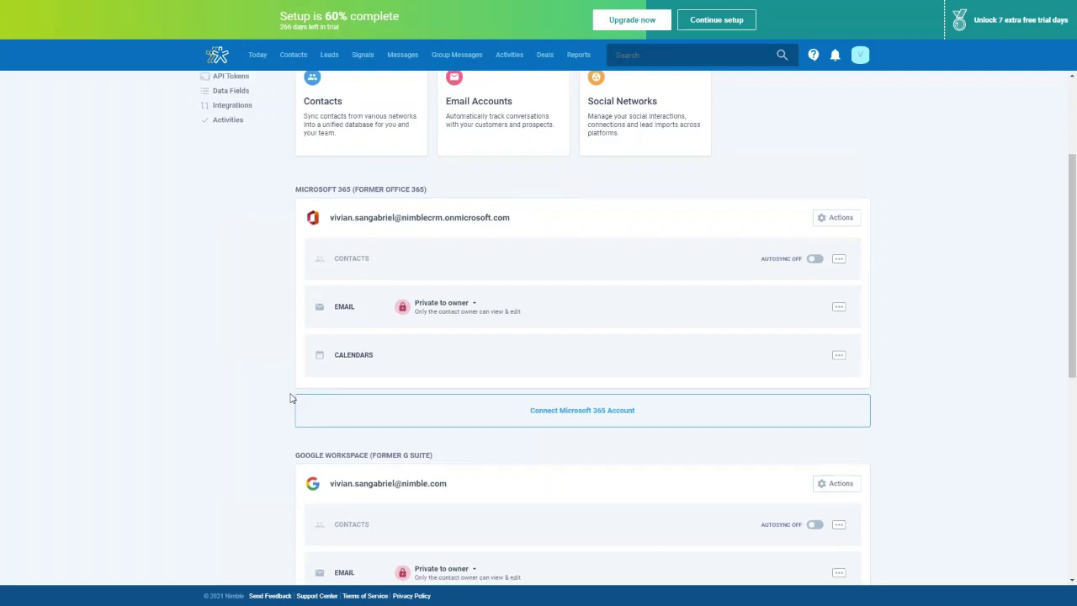
scroll(651, 336, "down", 1)
left_click(652, 322)
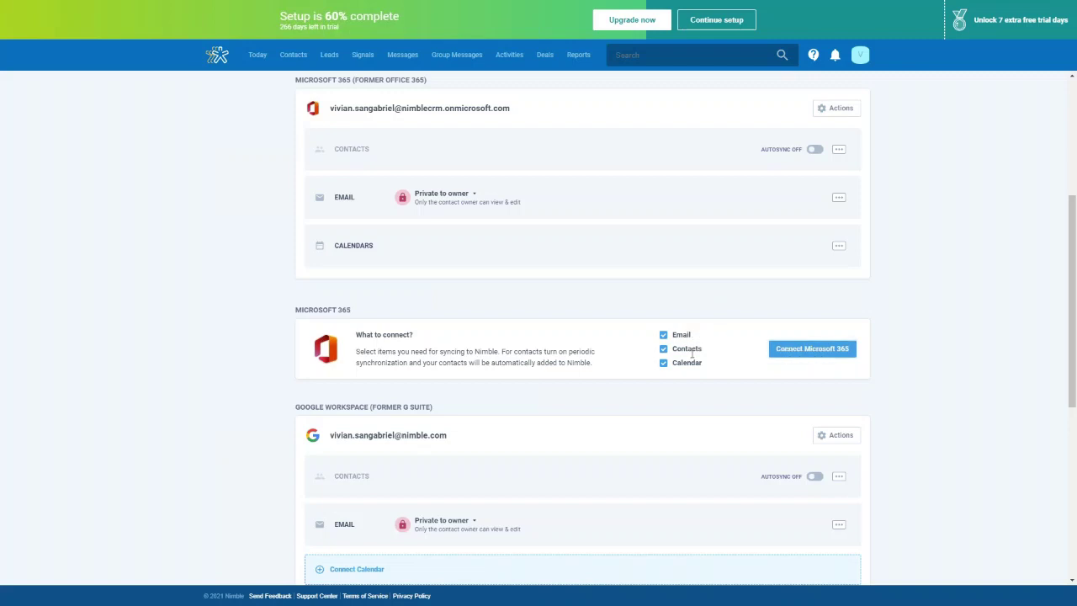
left_click(815, 358)
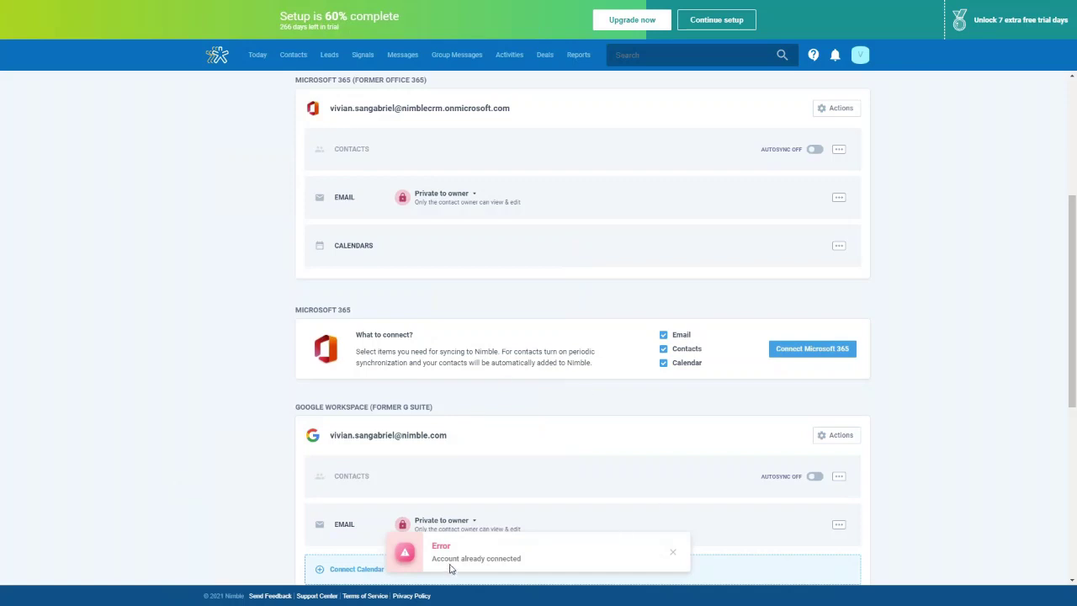
left_click(672, 553)
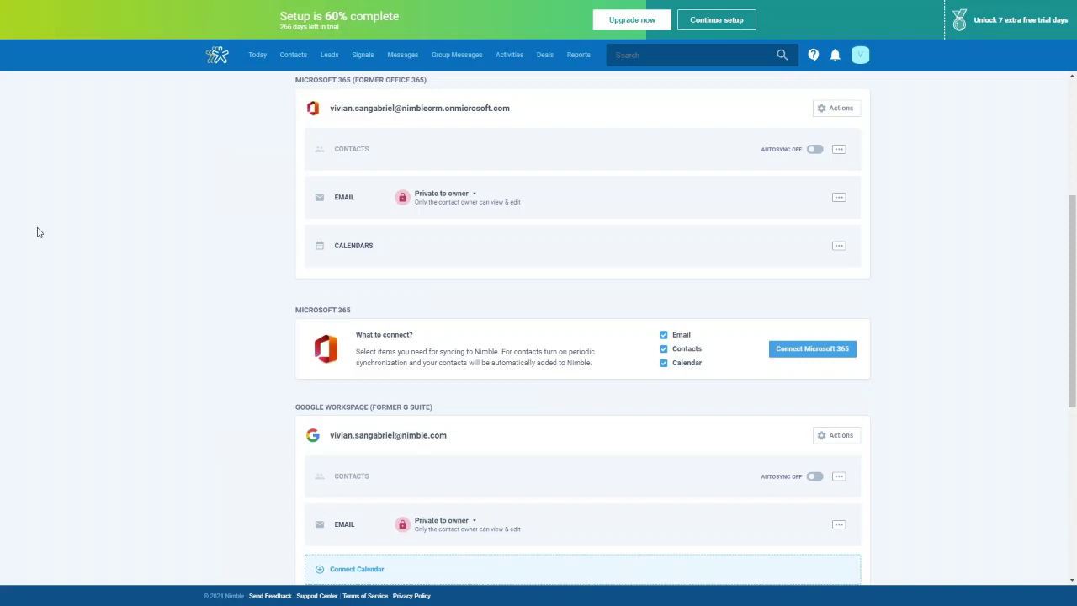
- Connect email and contacts for a G Suite account, choosing the listed Google account for sign-in
scroll(221, 387, "down", 1)
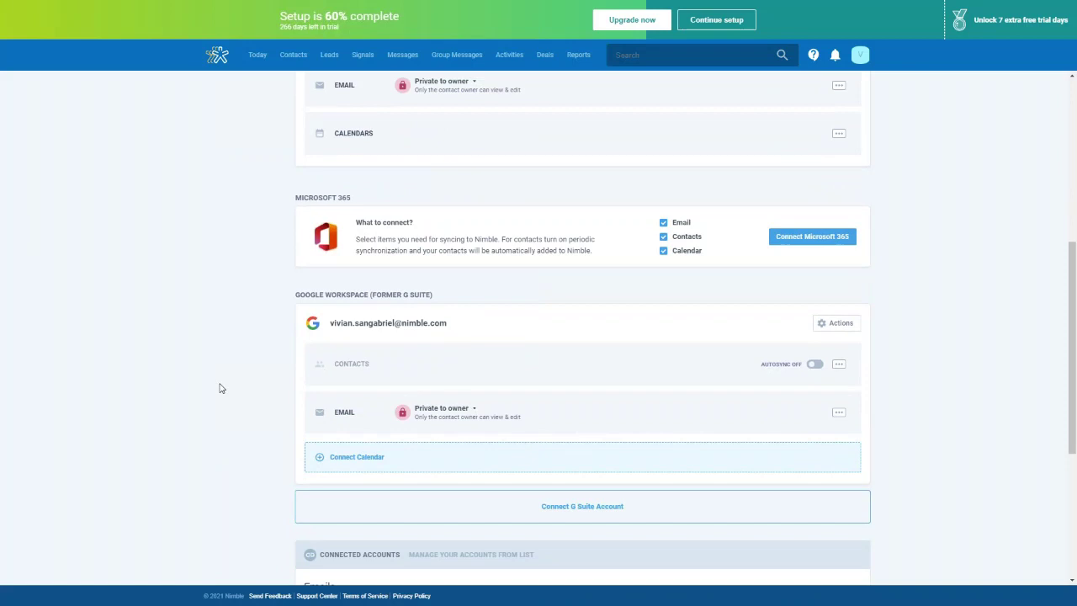
scroll(220, 386, "down", 2)
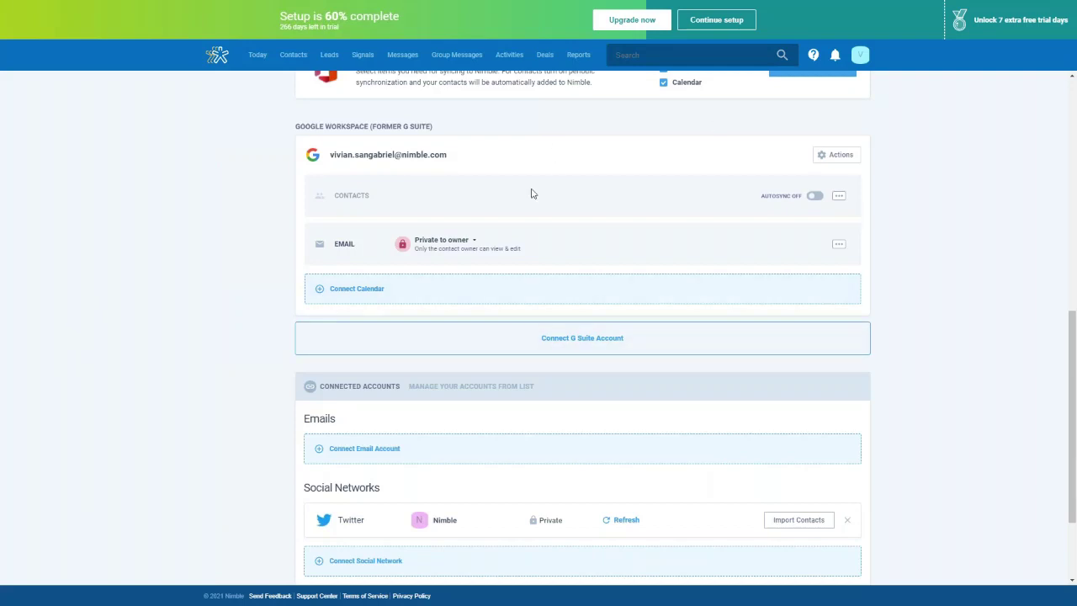
left_click(565, 340)
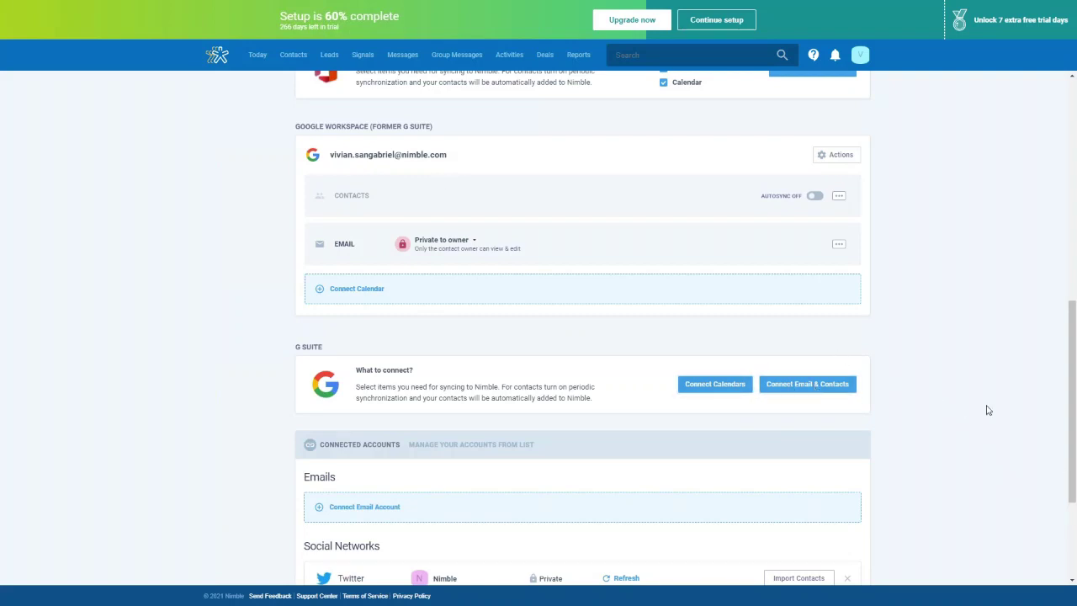
left_click(783, 387)
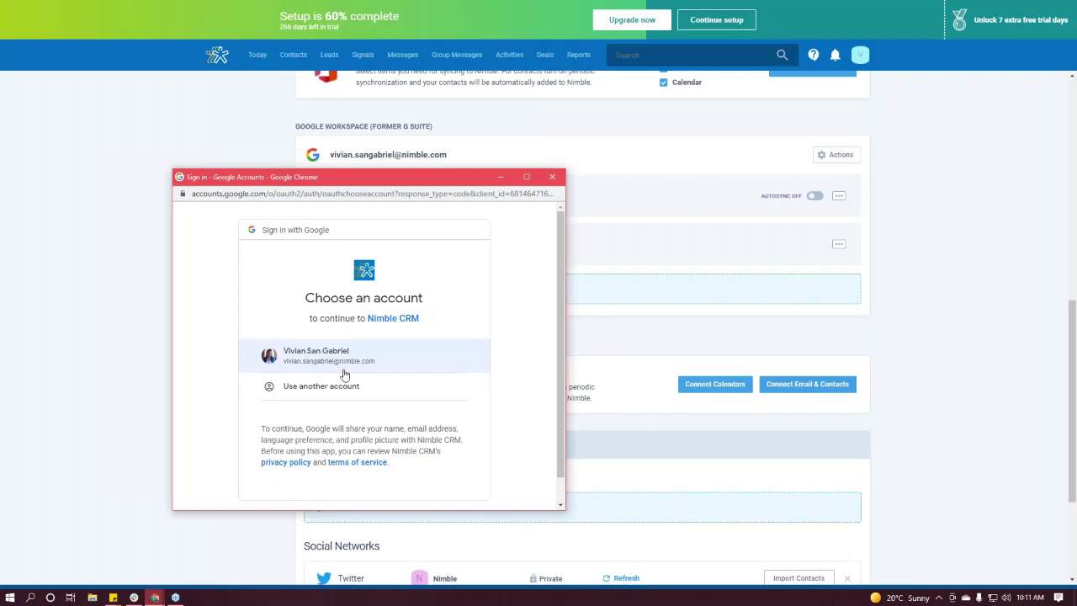
left_click(344, 374)
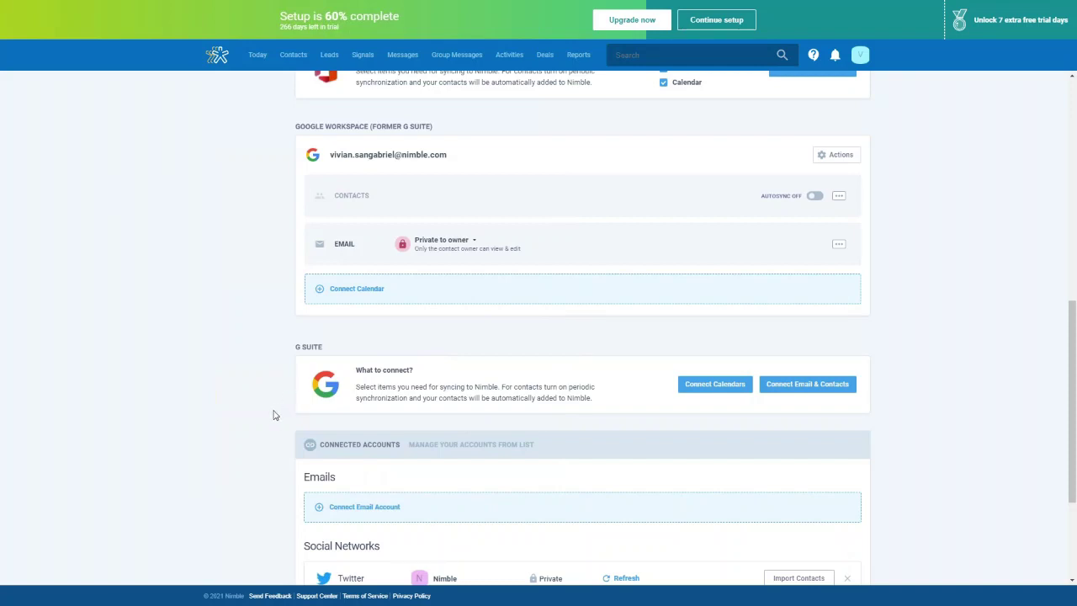
- Open the CSV import from Quick Connect and decline overwriting the saved draft with a new upload
scroll(272, 418, "down", 2)
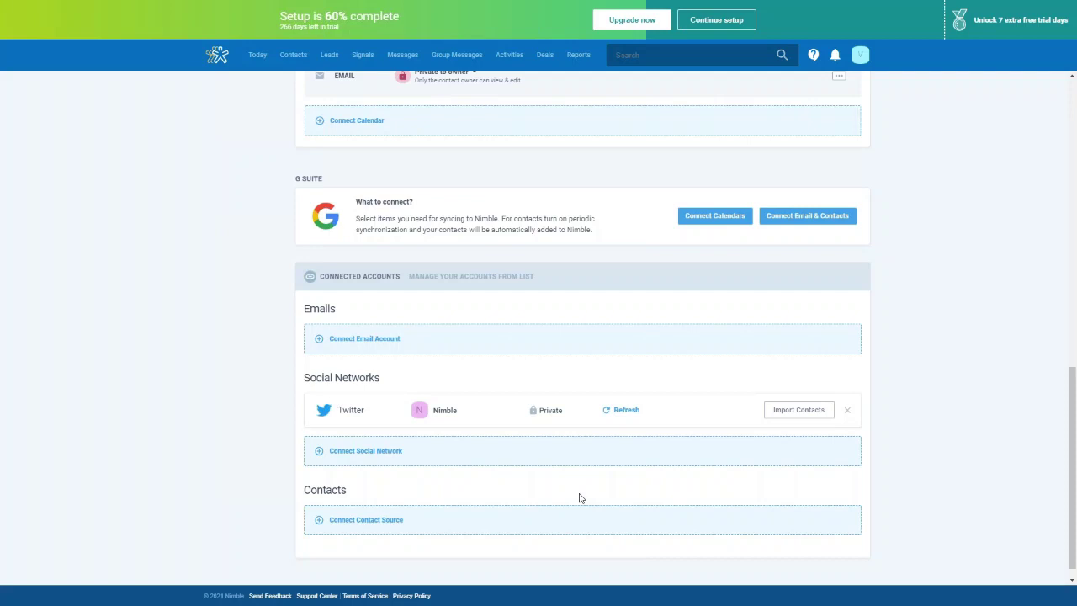
scroll(578, 498, "up", 15)
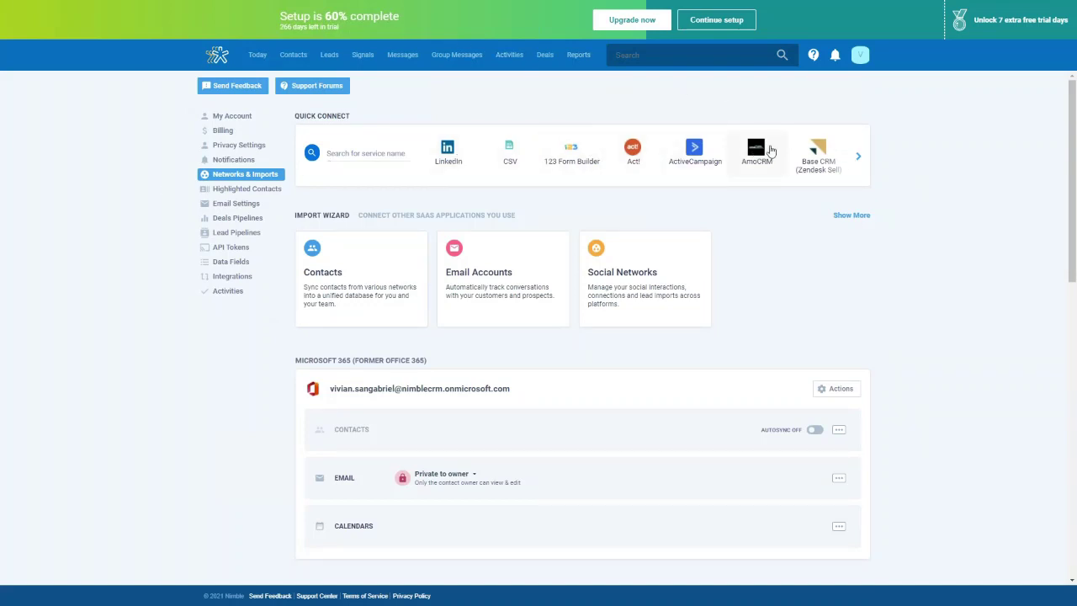
left_click(515, 154)
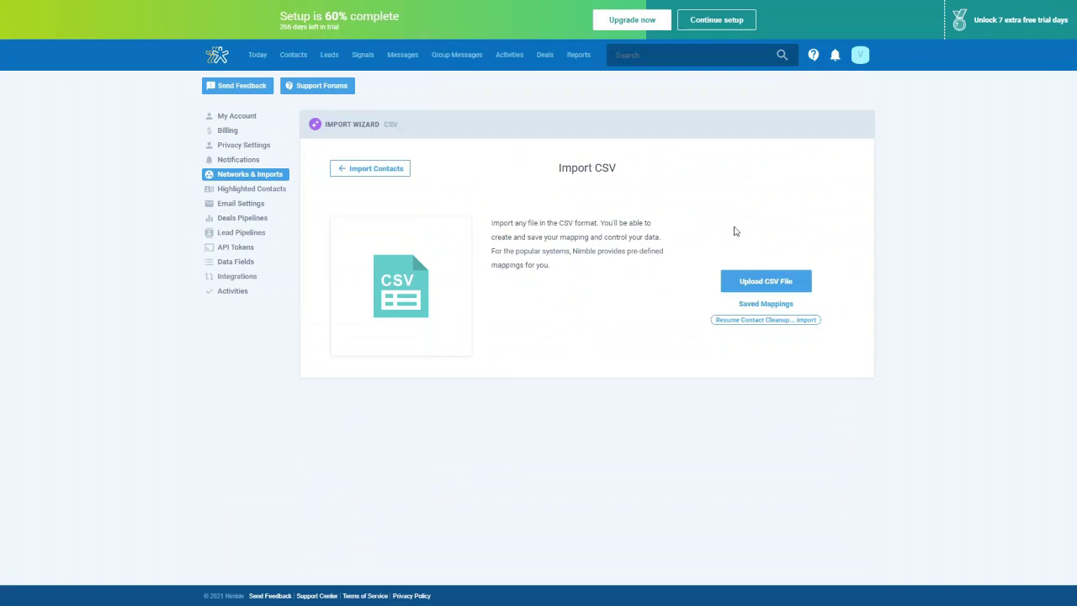
left_click(767, 284)
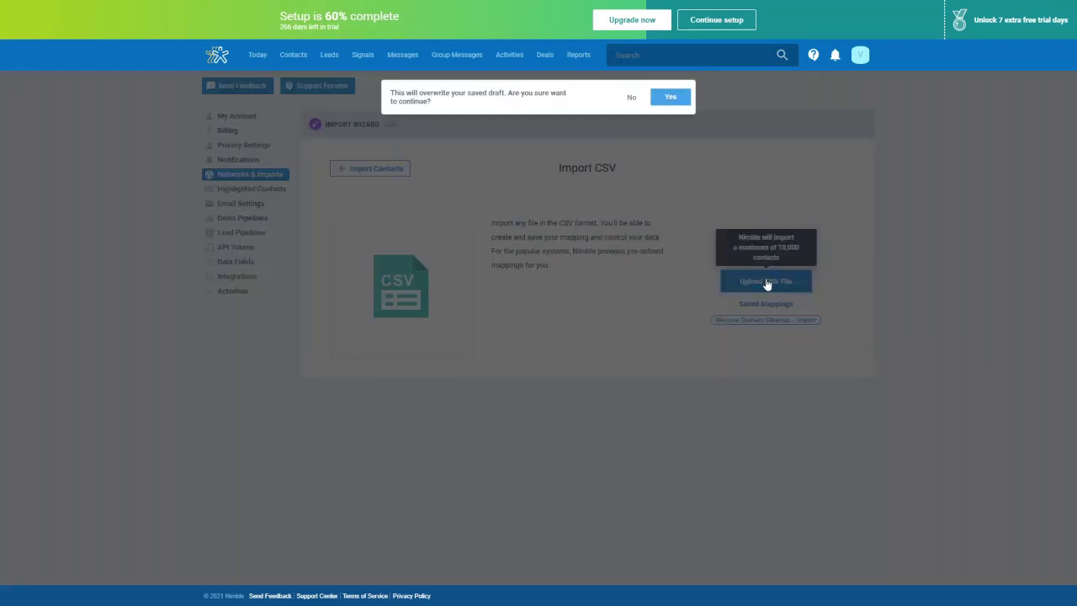
left_click(630, 98)
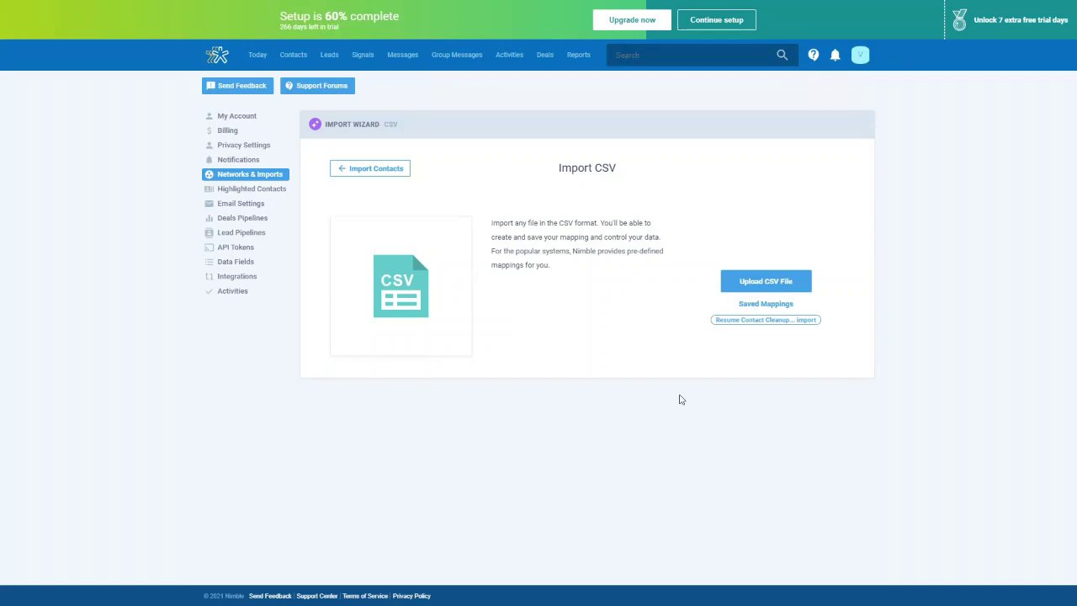
- Try the predefined LinkedIn mapping on the resumed Contact Cleanup CSV import and cancel out of the wizard
left_click(731, 322)
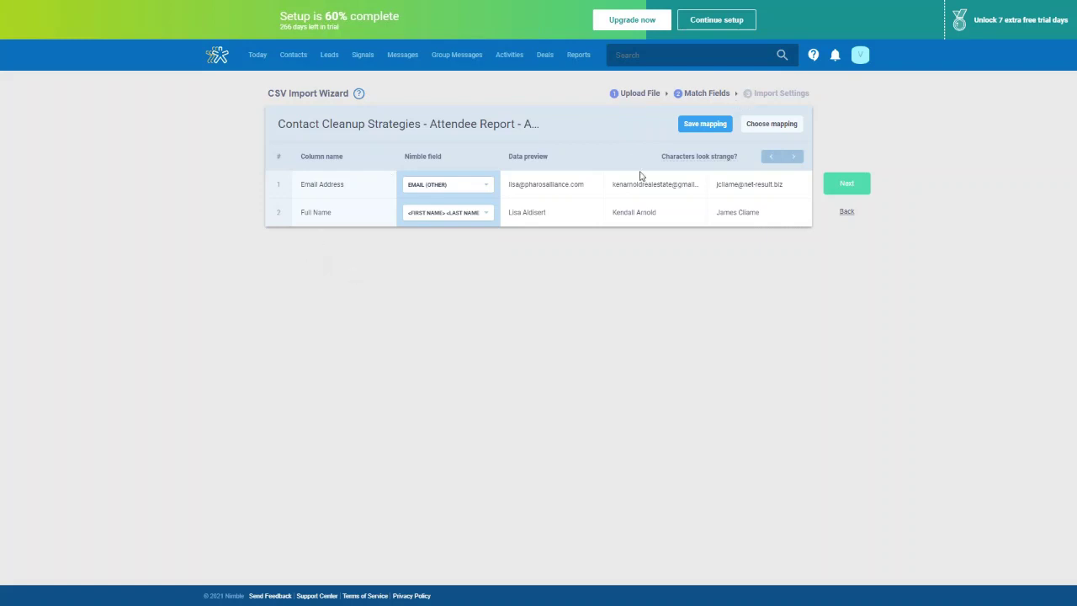
left_click(449, 189)
left_click(790, 134)
scroll(925, 212, "down", 2)
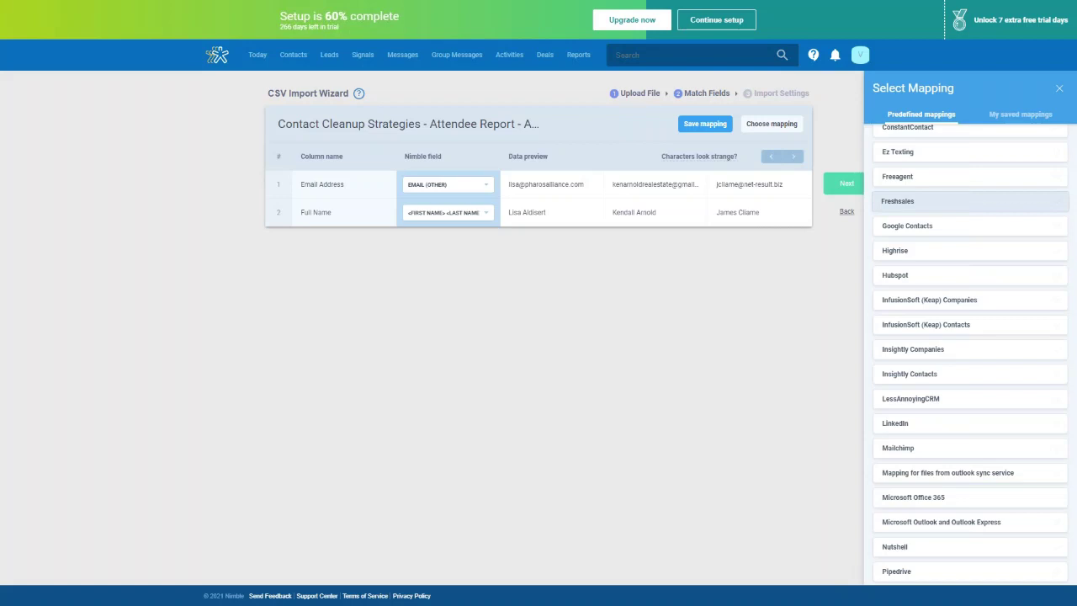
scroll(967, 200, "down", 3)
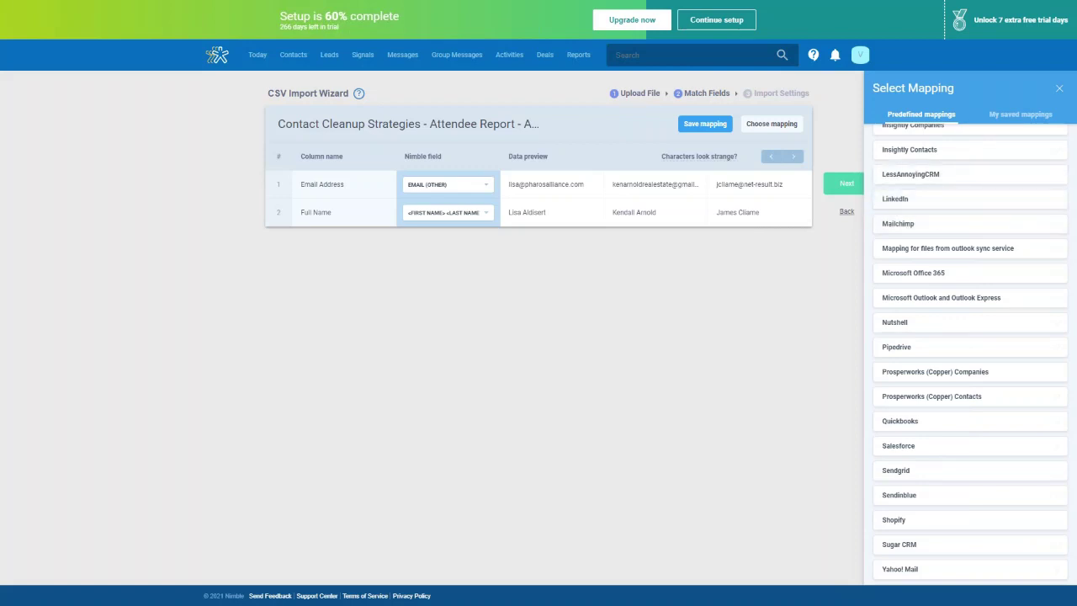
left_click(941, 208)
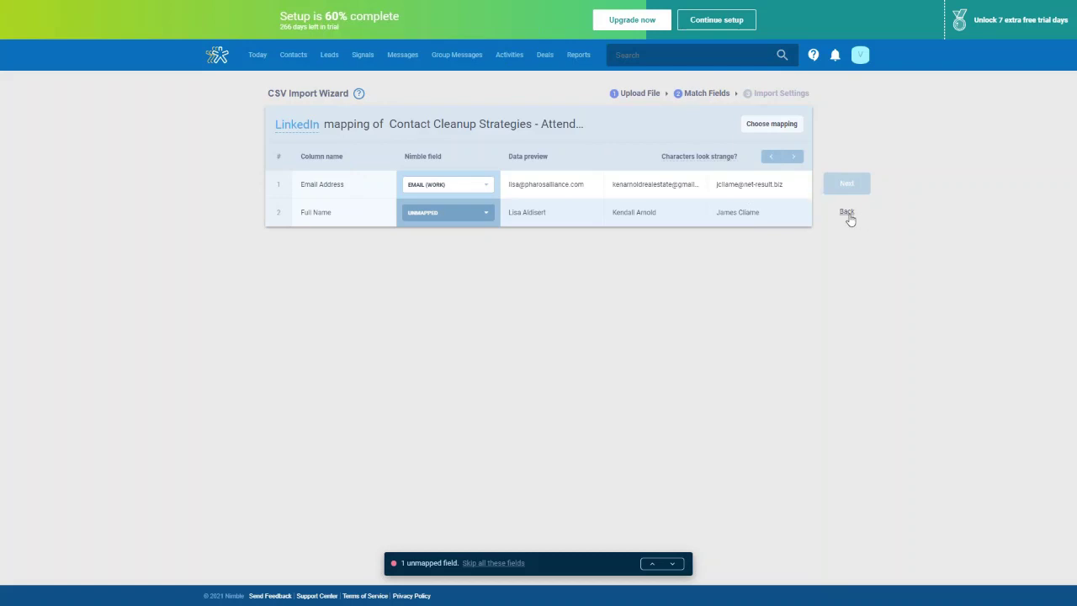
left_click(847, 213)
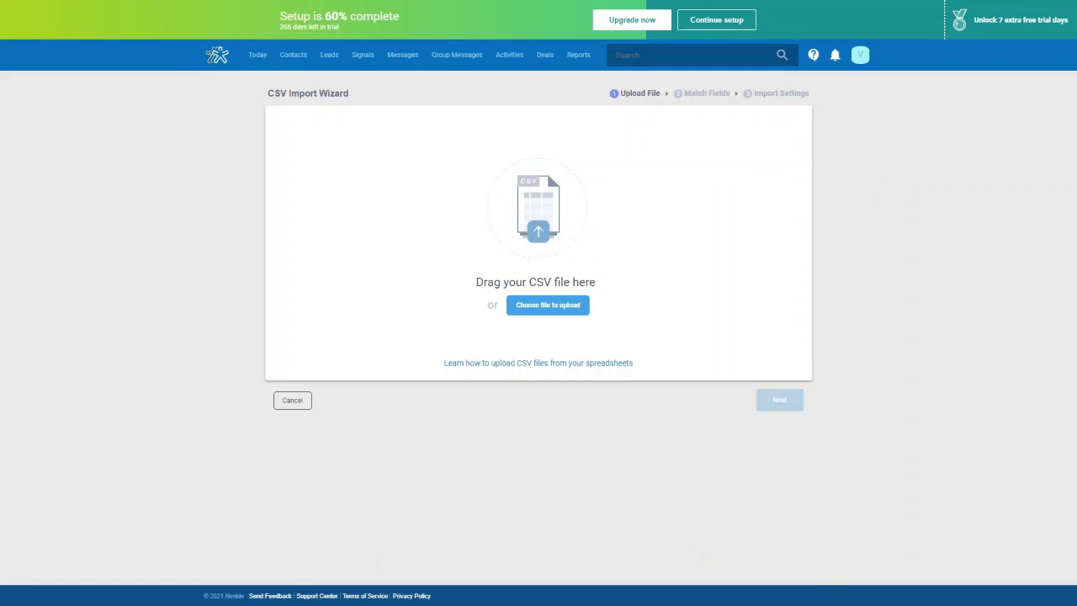
left_click(305, 404)
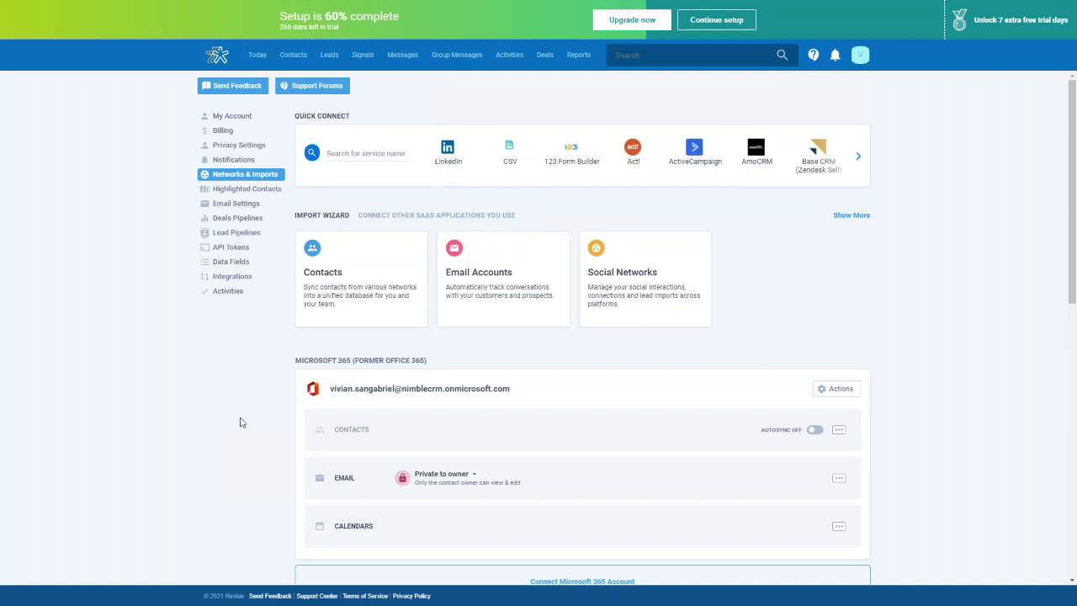
- Return to the Today page and review its dashboard widgets, from events and deals down to the stage funnel and calls
left_click(258, 55)
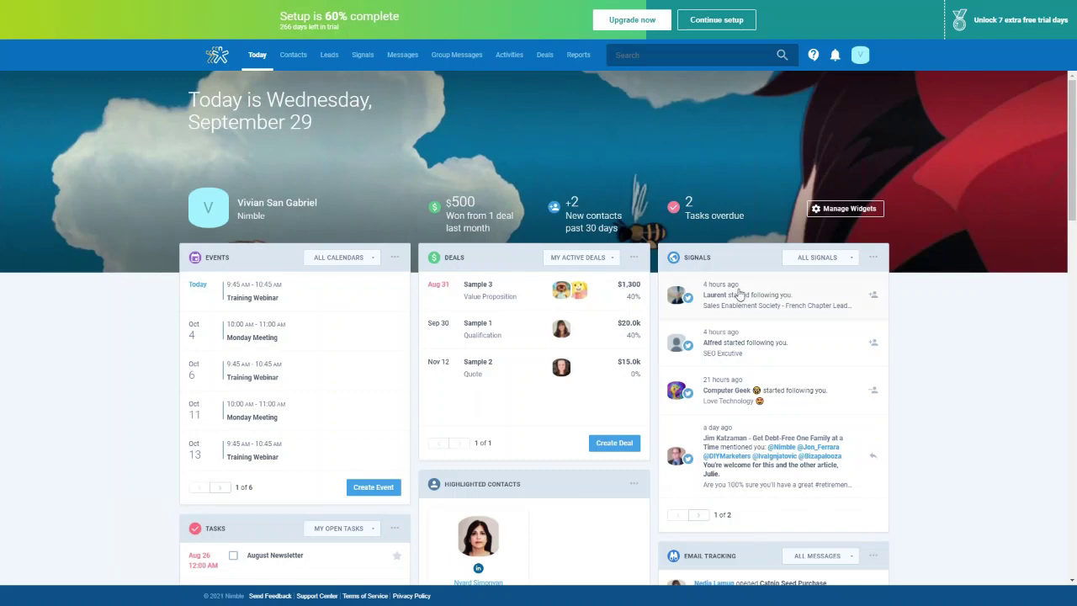
scroll(739, 292, "down", 1)
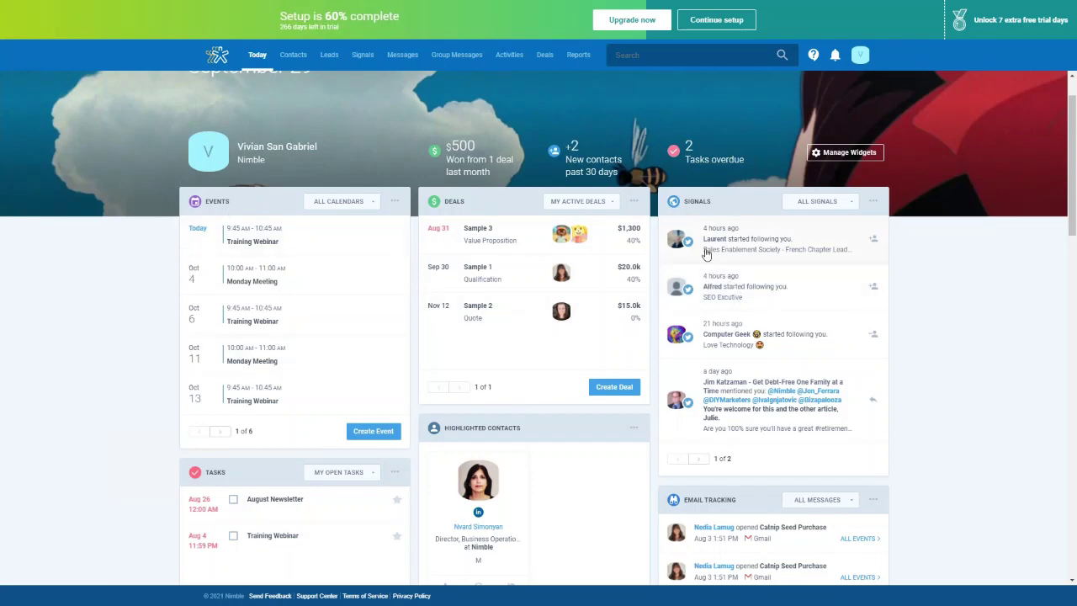
scroll(440, 186, "down", 3)
scroll(295, 459, "down", 2)
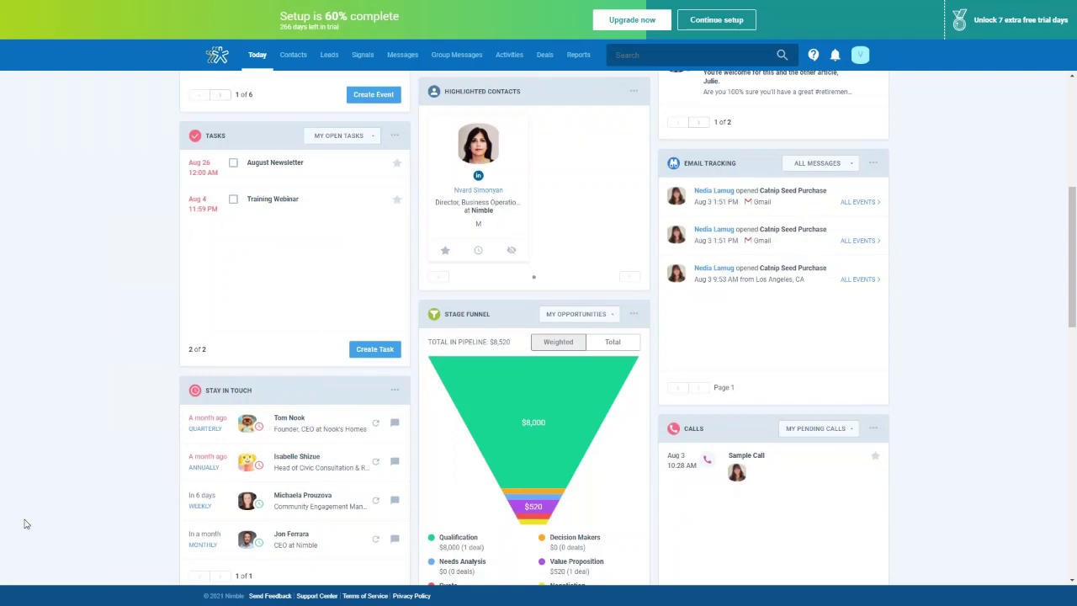
scroll(298, 283, "up", 5)
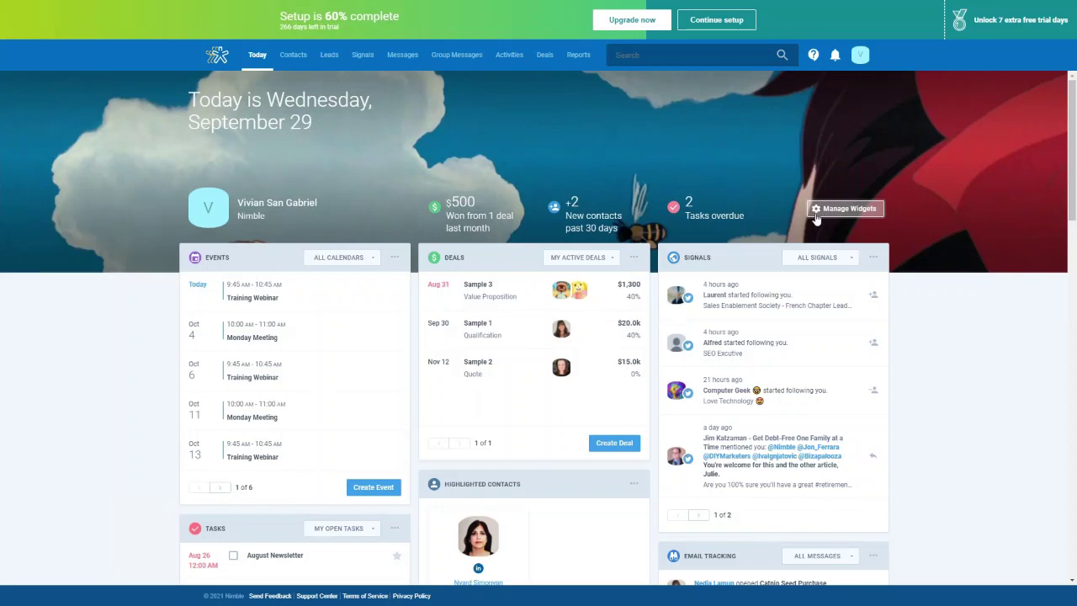
- Open the Today page's widget management view and look through the widgets on the dashboard
left_click(844, 210)
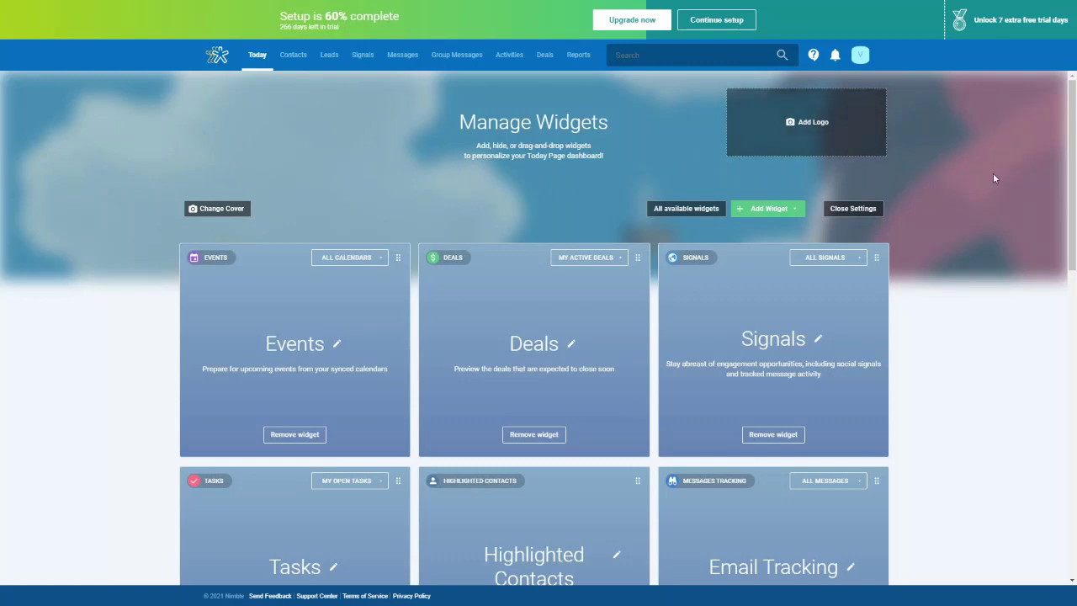
scroll(989, 178, "down", 1)
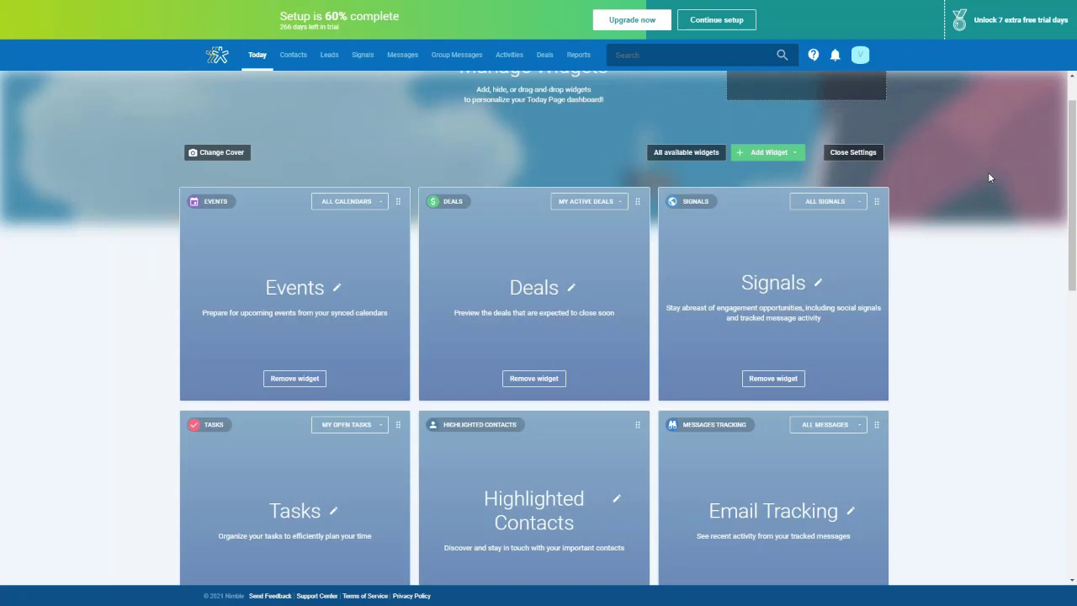
scroll(989, 177, "up", 1)
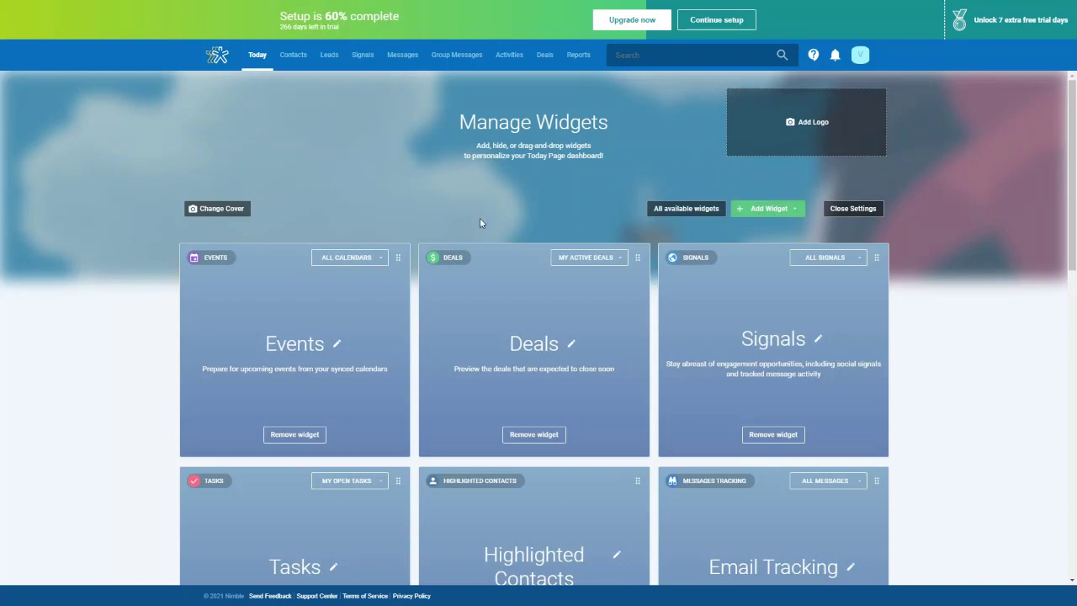
scroll(480, 218, "down", 7)
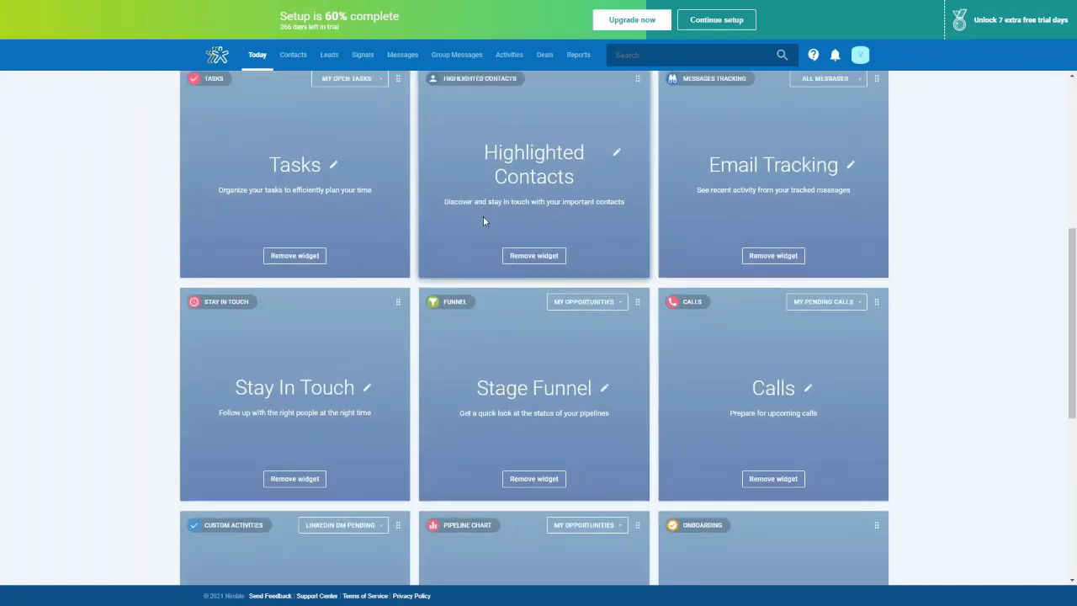
scroll(489, 212, "down", 3)
scroll(394, 202, "up", 9)
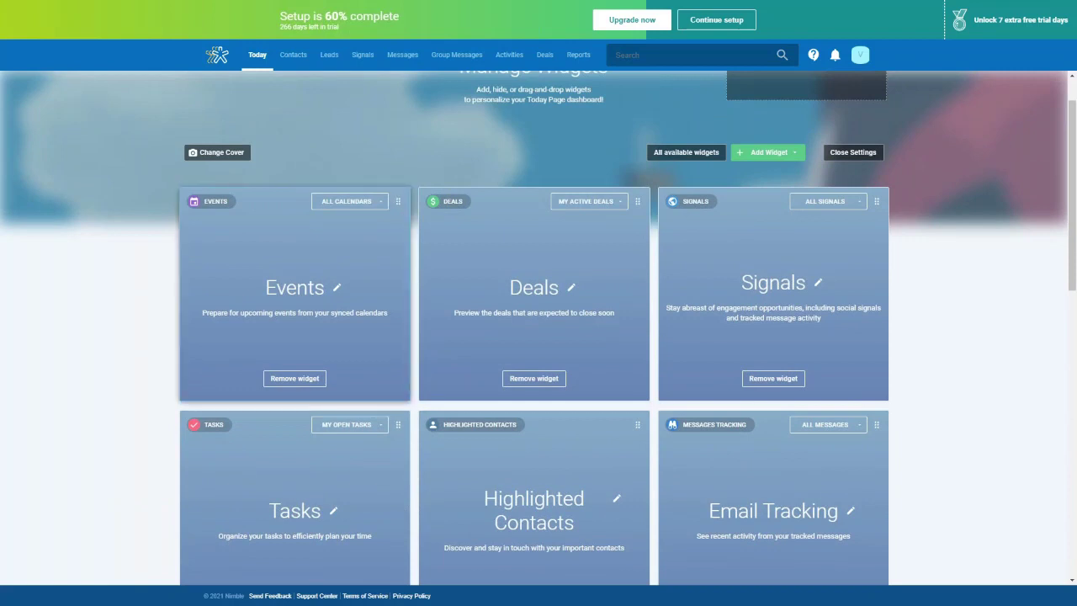
- Close the widget management settings and check the options offered for the Events widget
mouse_move(398, 204)
left_mouse_down()
mouse_move(457, 202)
mouse_move(397, 202)
left_mouse_up()
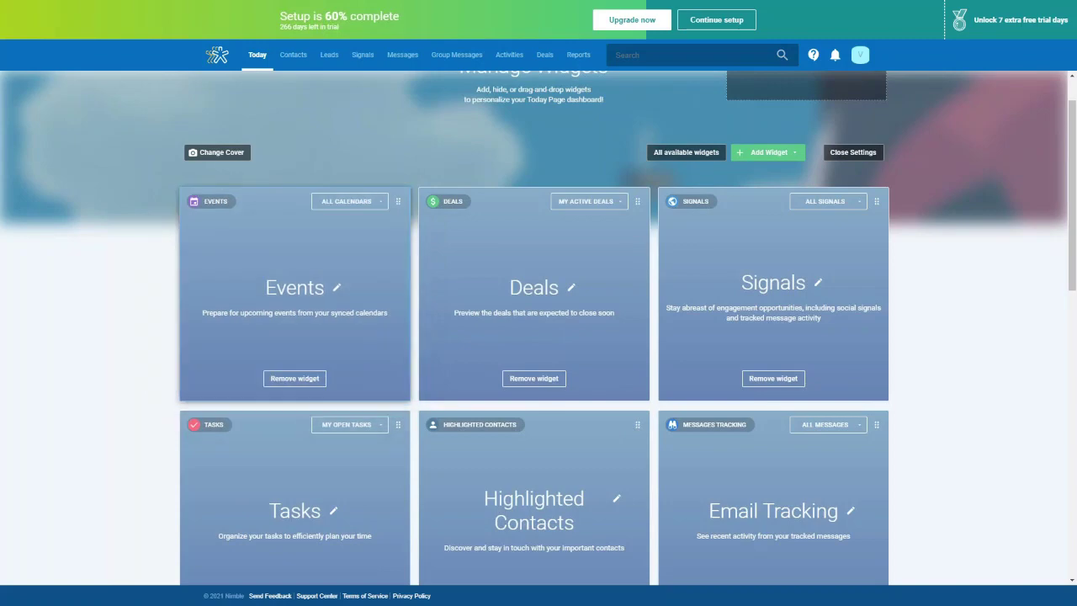
left_click(871, 152)
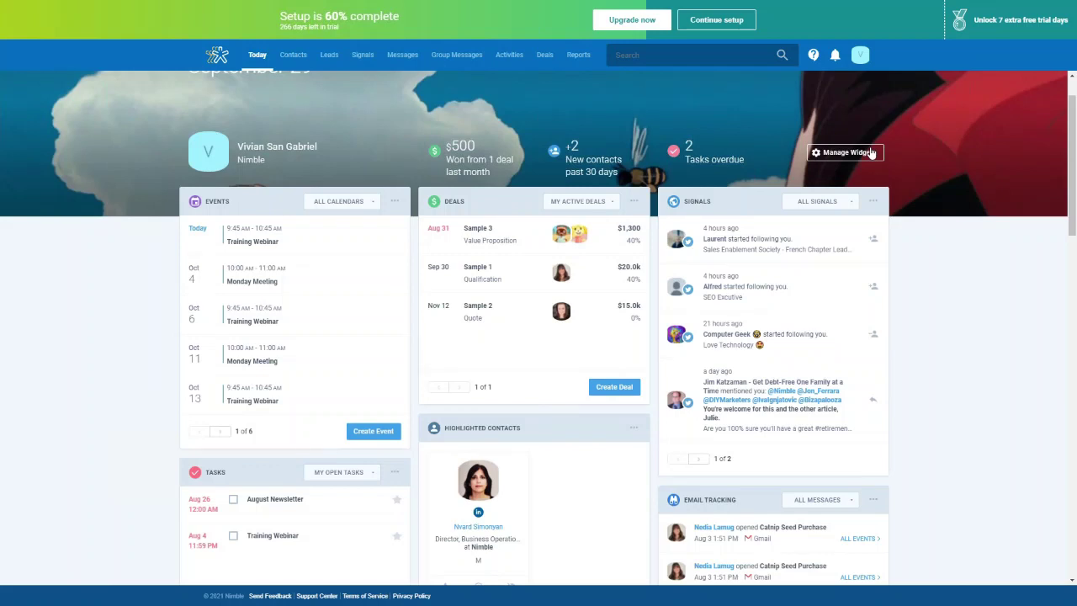
left_click(395, 204)
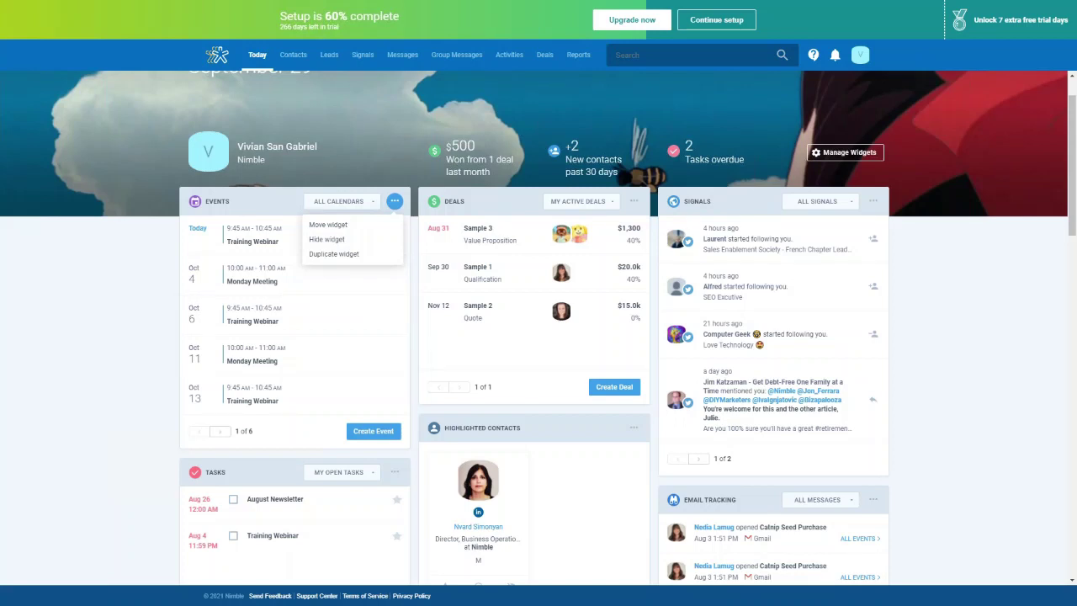
left_click(49, 393)
- Look through the Tasks widget's options and its filter choices for personal and team tasks
scroll(394, 487, "down", 2)
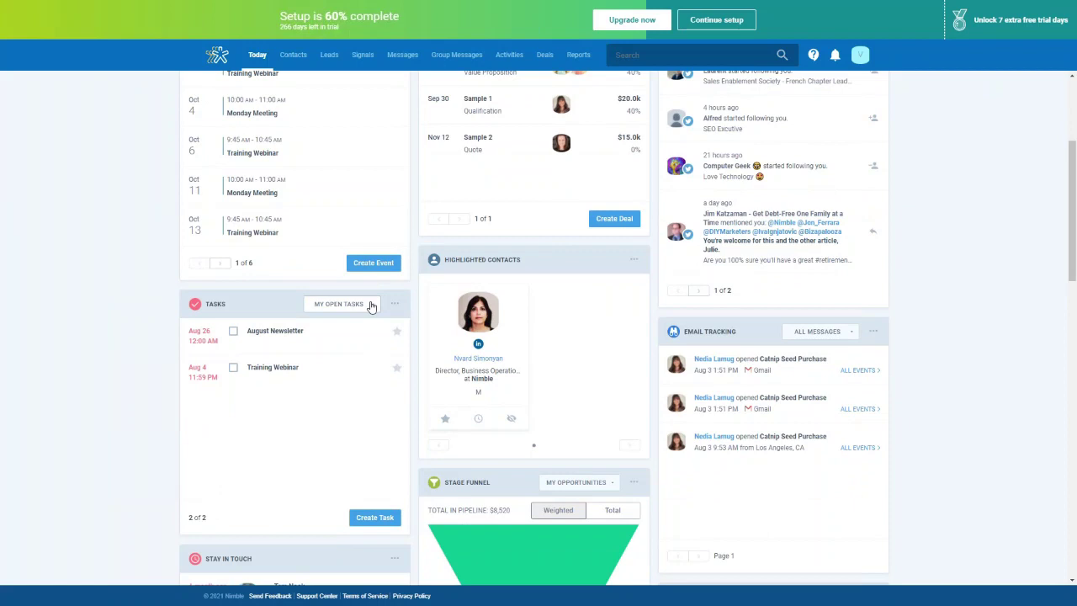
left_click(392, 309)
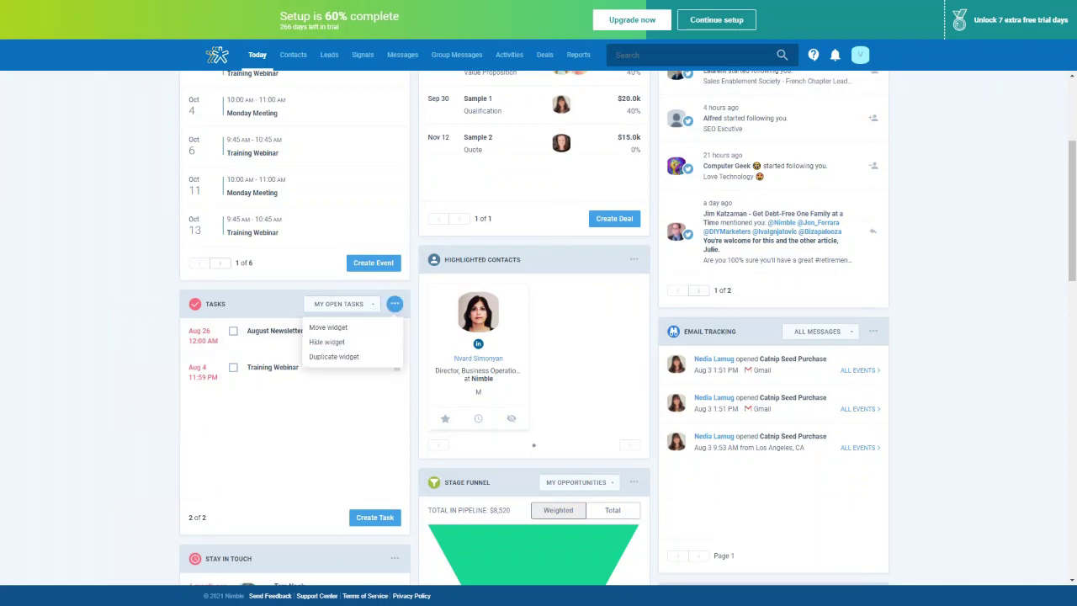
left_click(130, 334)
left_click(346, 306)
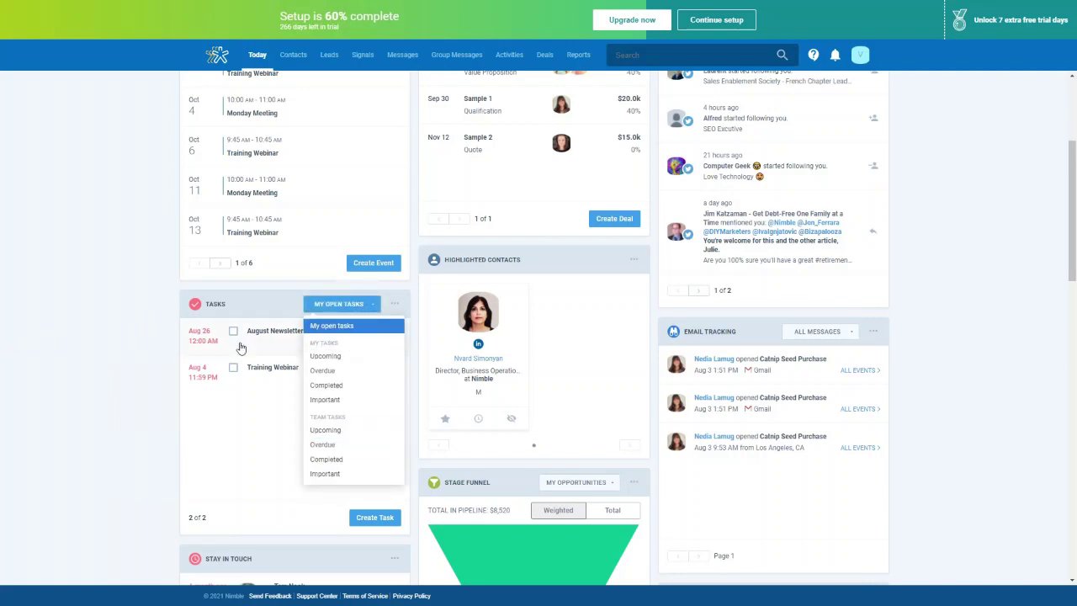
left_click(114, 347)
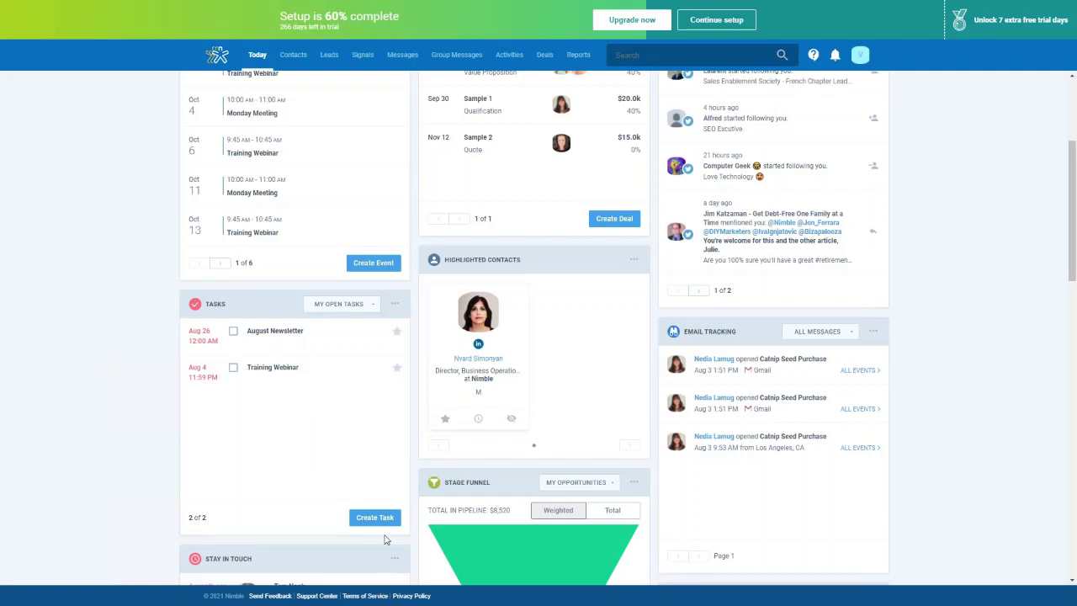
- Examine the Custom Activities widget's filters for pending, completed and overdue LinkedIn DM and Showing activities
scroll(400, 532, "up", 3)
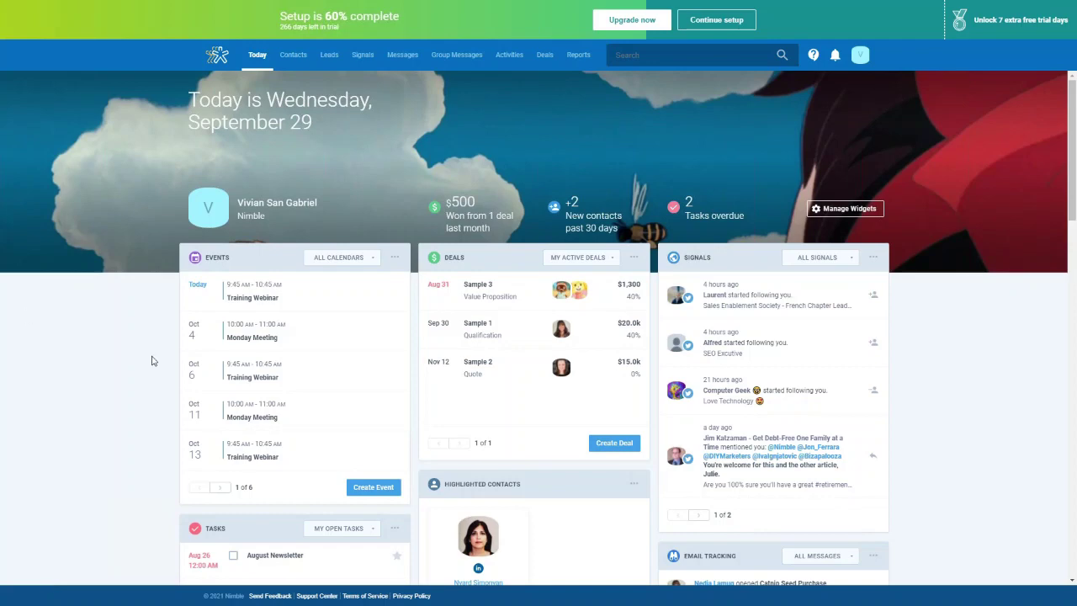
scroll(339, 300, "down", 7)
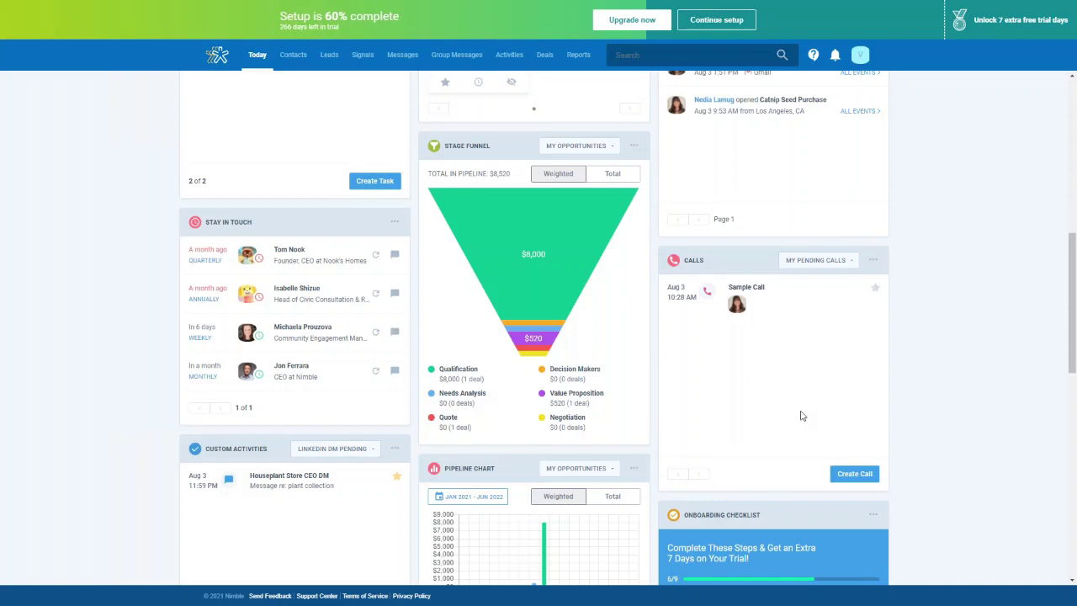
scroll(800, 415, "down", 3)
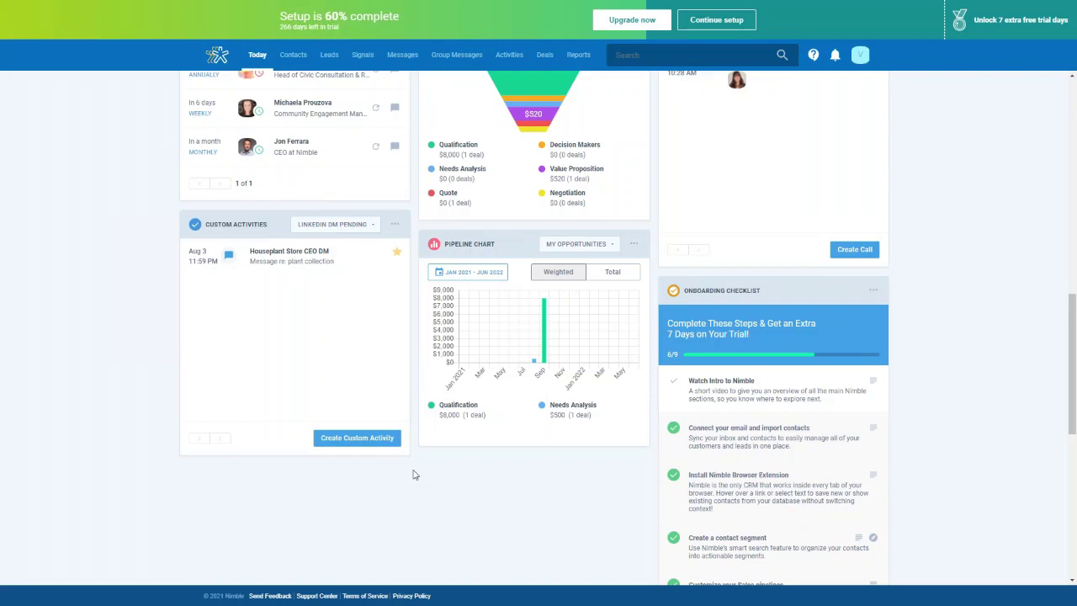
left_click(397, 253)
left_click(398, 253)
left_click(331, 224)
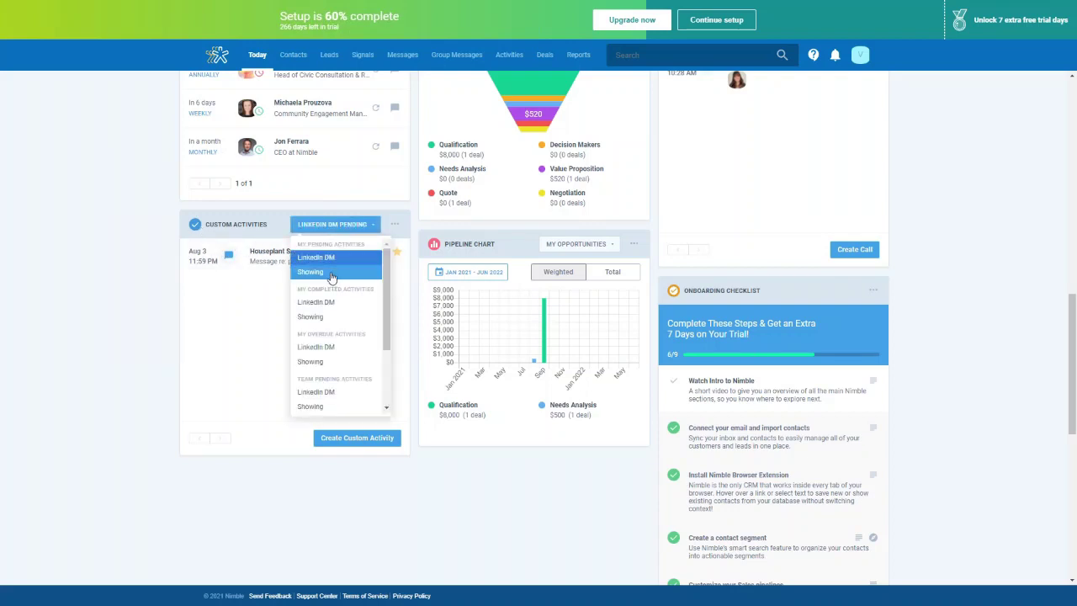
scroll(337, 337, "down", 1)
scroll(337, 342, "up", 1)
scroll(312, 271, "down", 2)
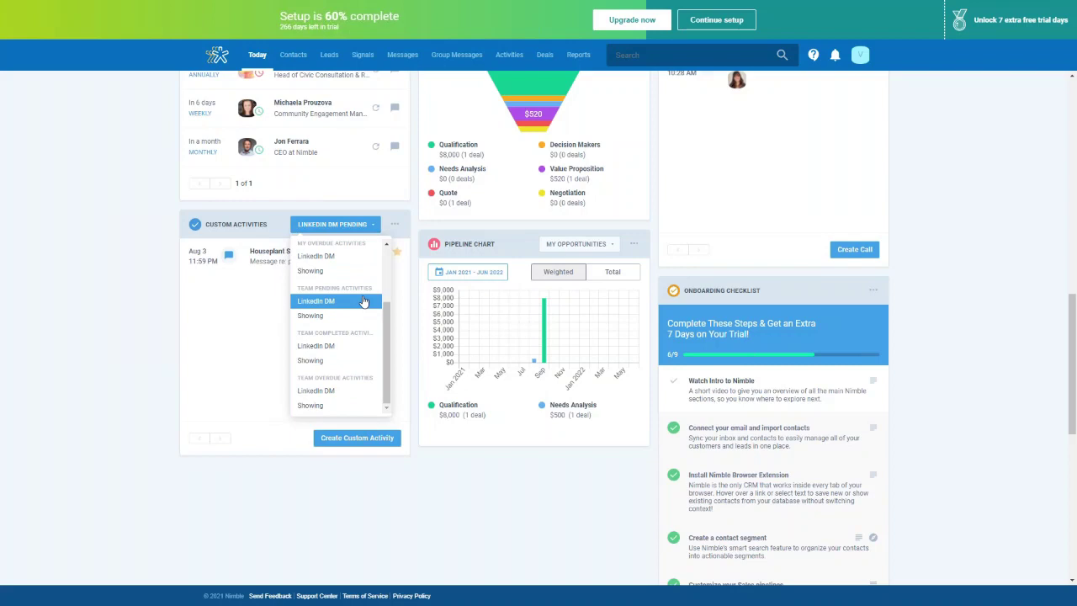
left_click(315, 346)
scroll(265, 340, "up", 2)
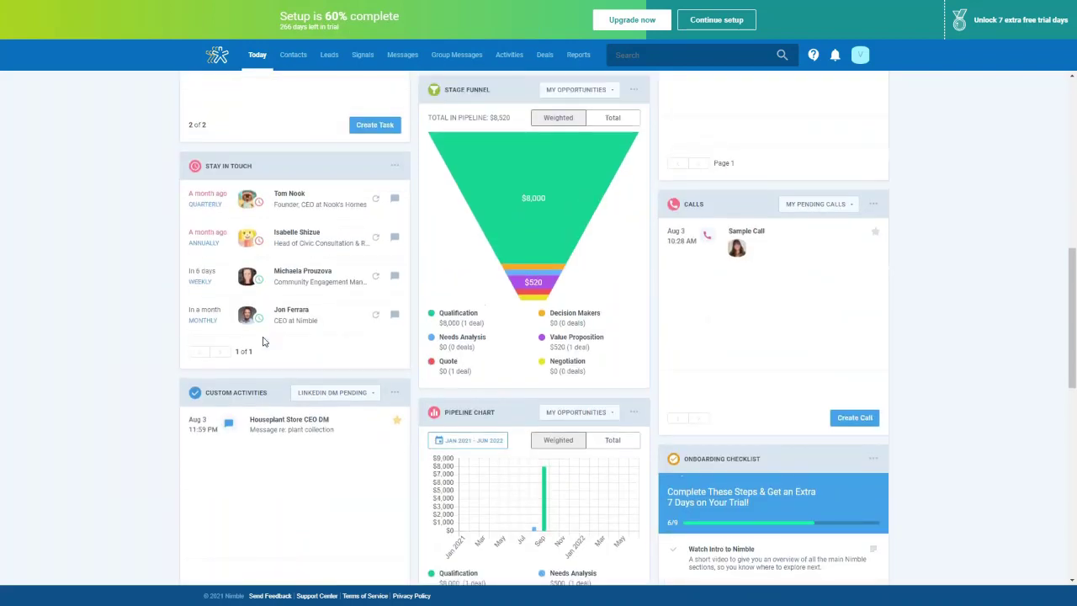
- Review the dashboard's Deals, Stage Funnel, Stay in Touch and Pipeline Chart widgets
scroll(262, 341, "up", 3)
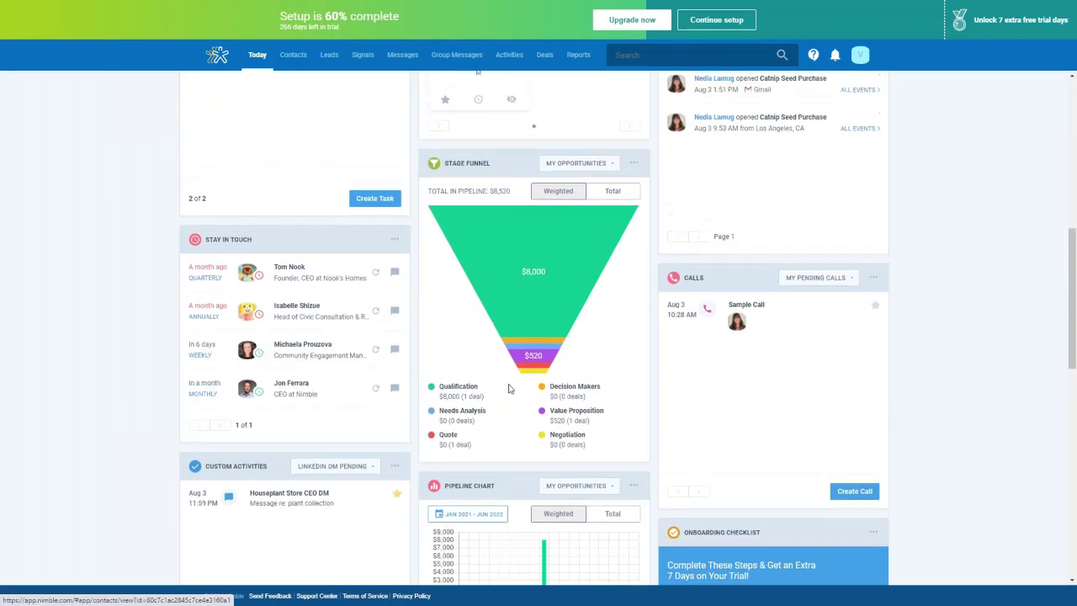
scroll(508, 388, "up", 3)
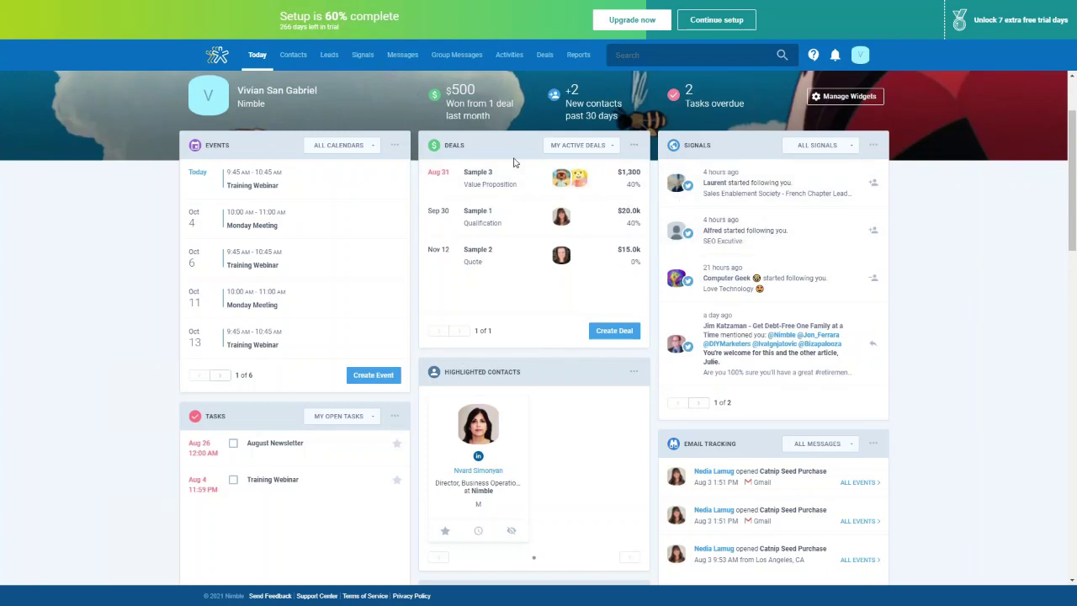
scroll(515, 156, "down", 4)
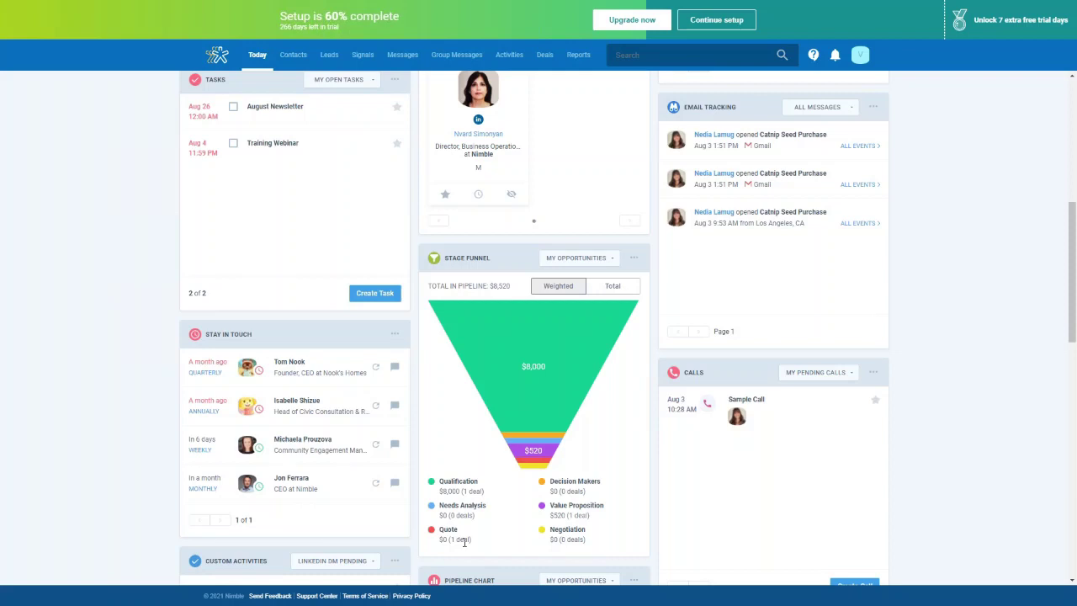
scroll(464, 542, "down", 3)
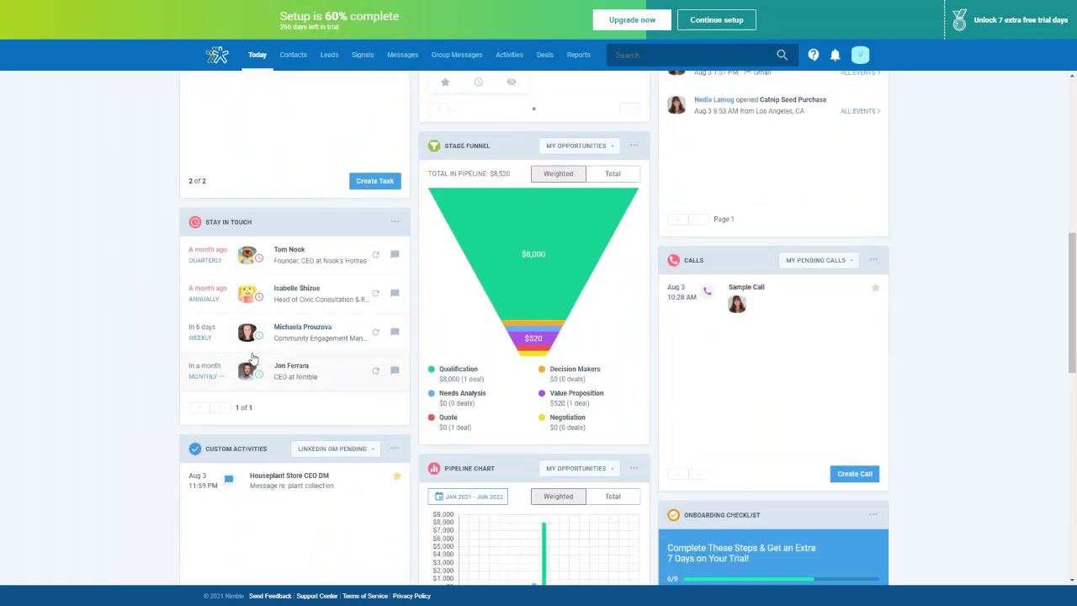
scroll(599, 335, "down", 2)
left_click(496, 444)
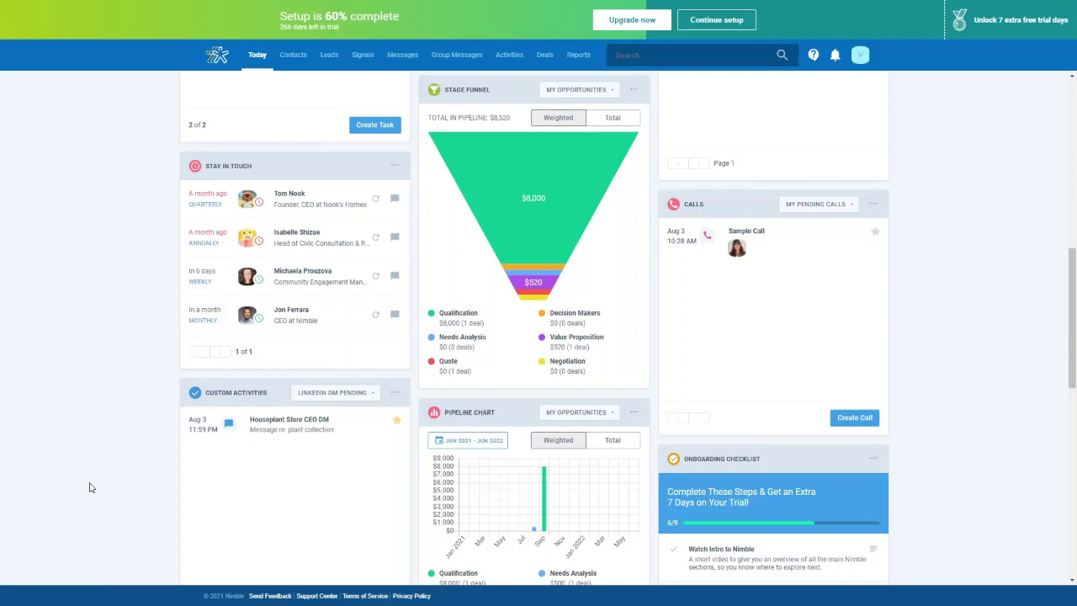
scroll(538, 378, "up", 3)
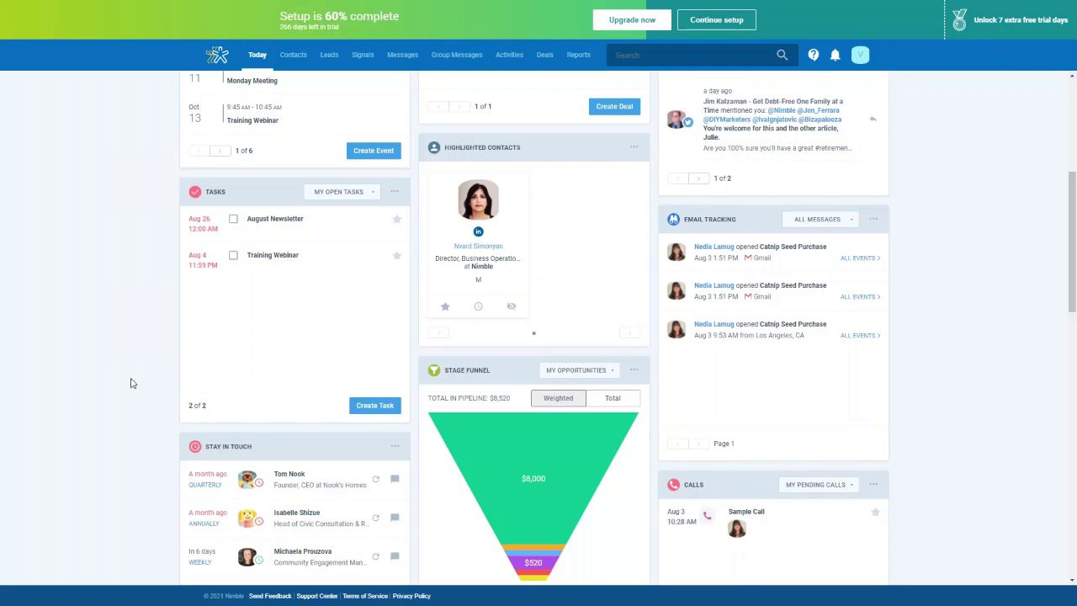
- Recheck the Tasks widget's filter choices and its option for duplicating the widget
left_click(367, 199)
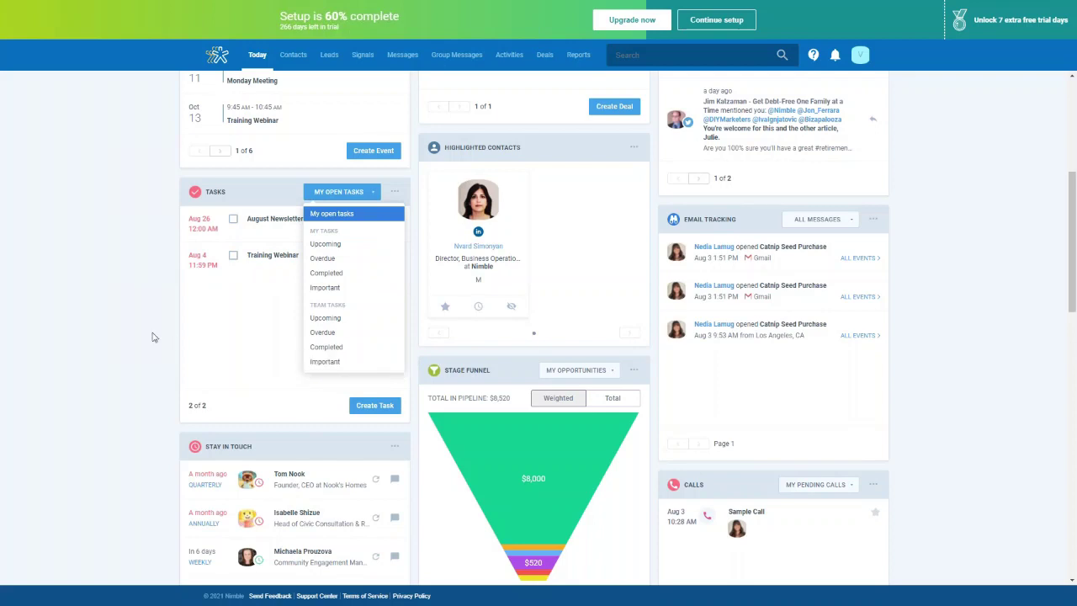
left_click(124, 295)
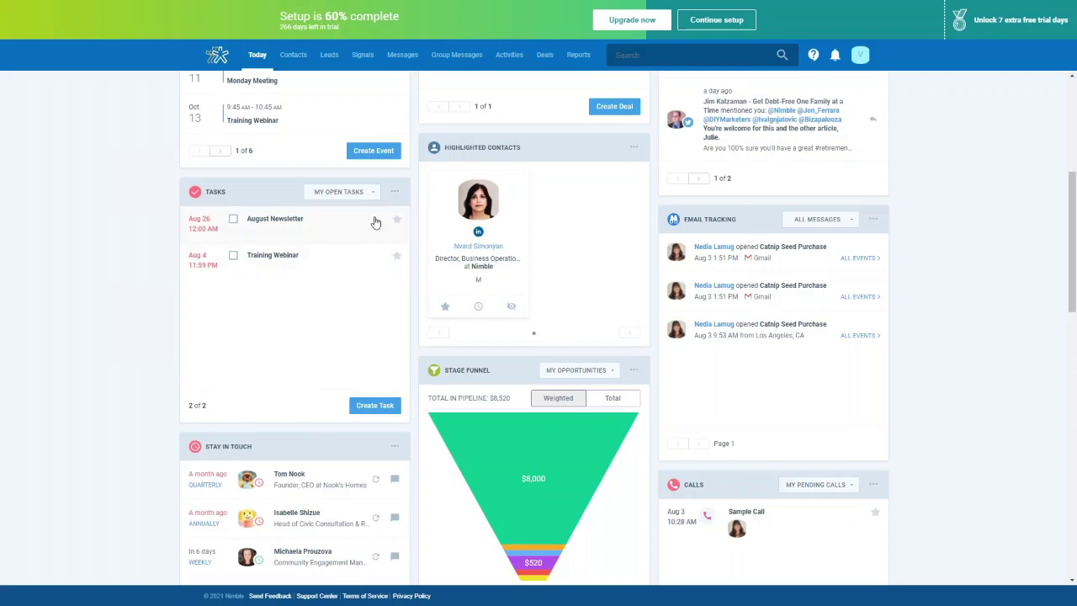
left_click(394, 192)
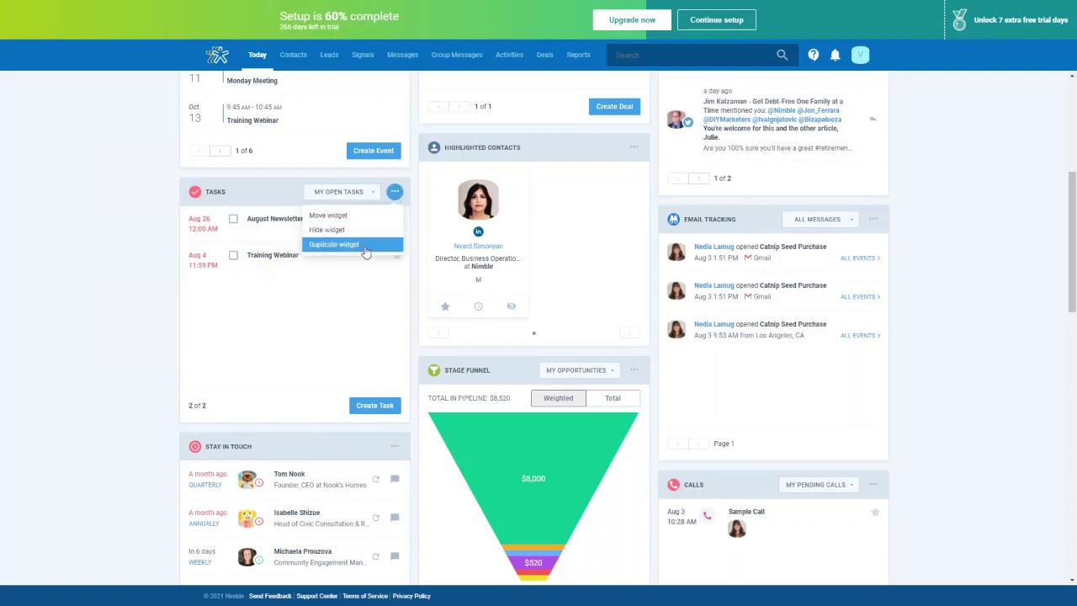
left_click(253, 281)
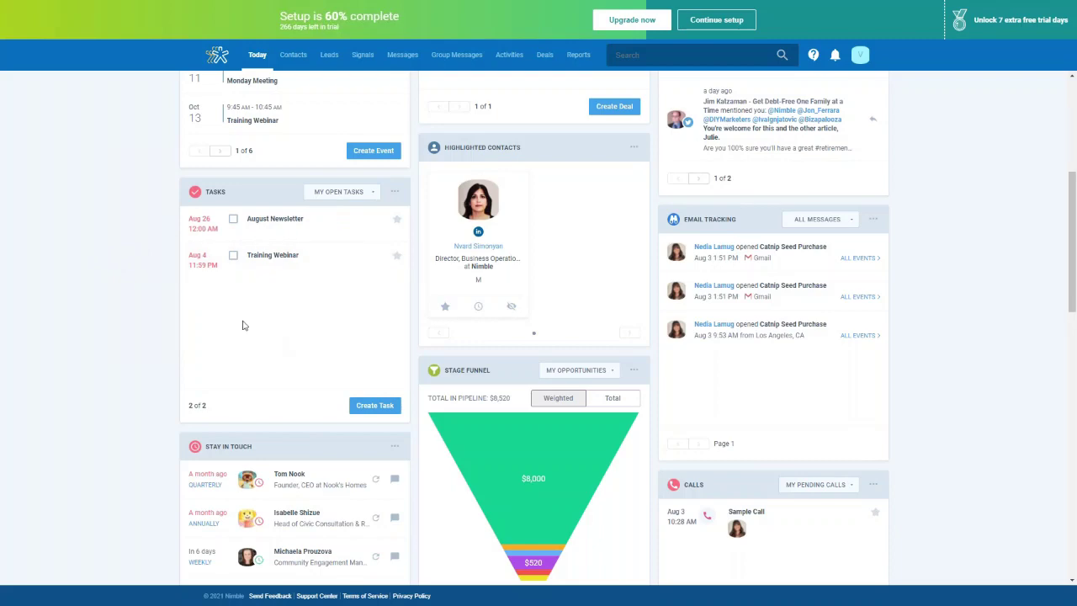
- Check which calendars the Events widget on the Today page can show
scroll(709, 276, "up", 2)
scroll(709, 275, "up", 2)
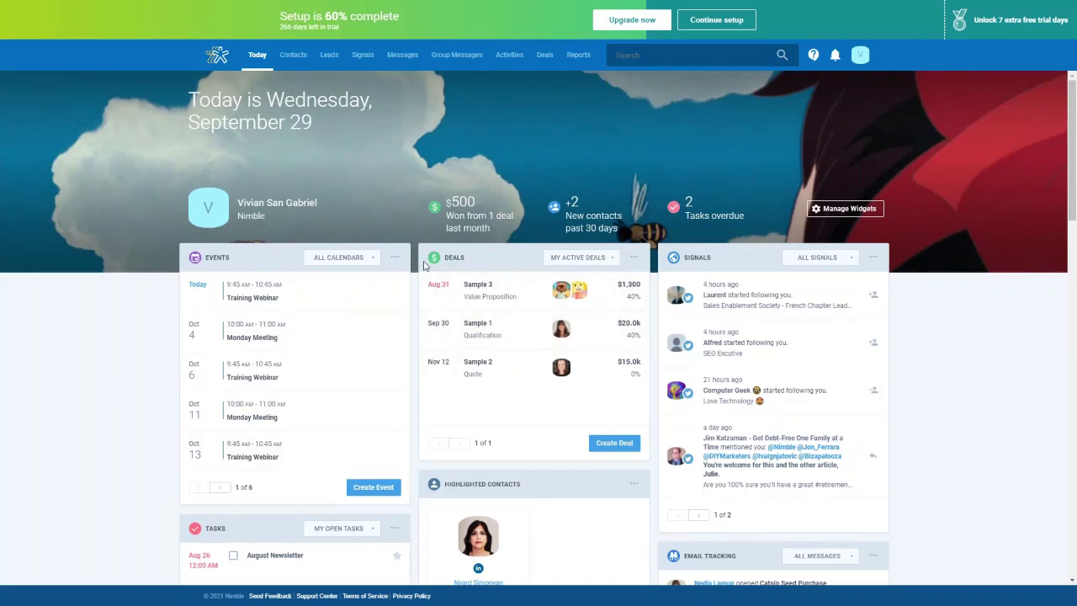
scroll(425, 265, "down", 1)
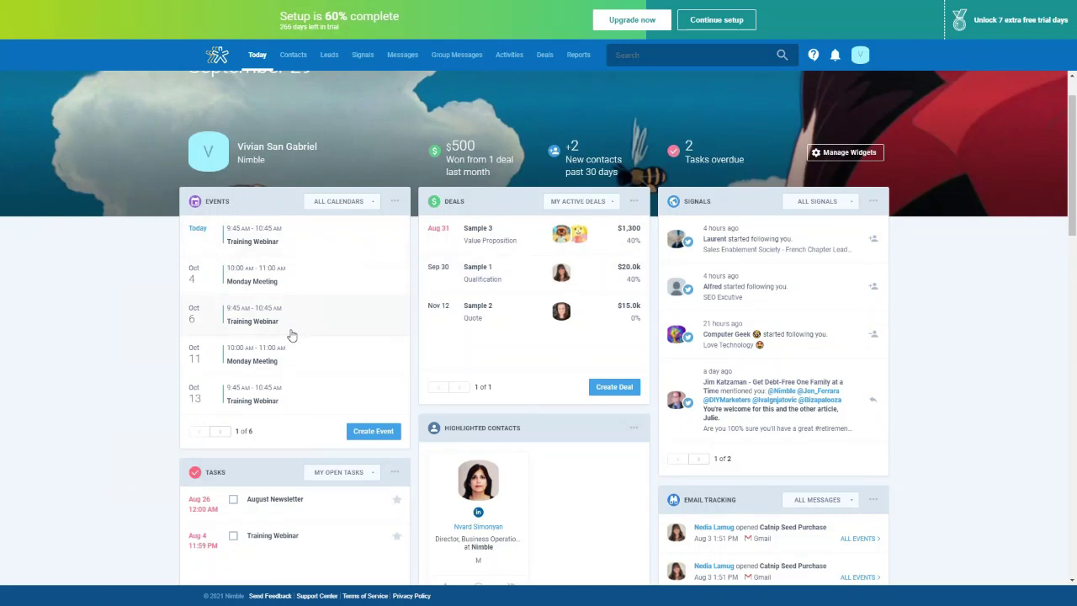
left_click(343, 201)
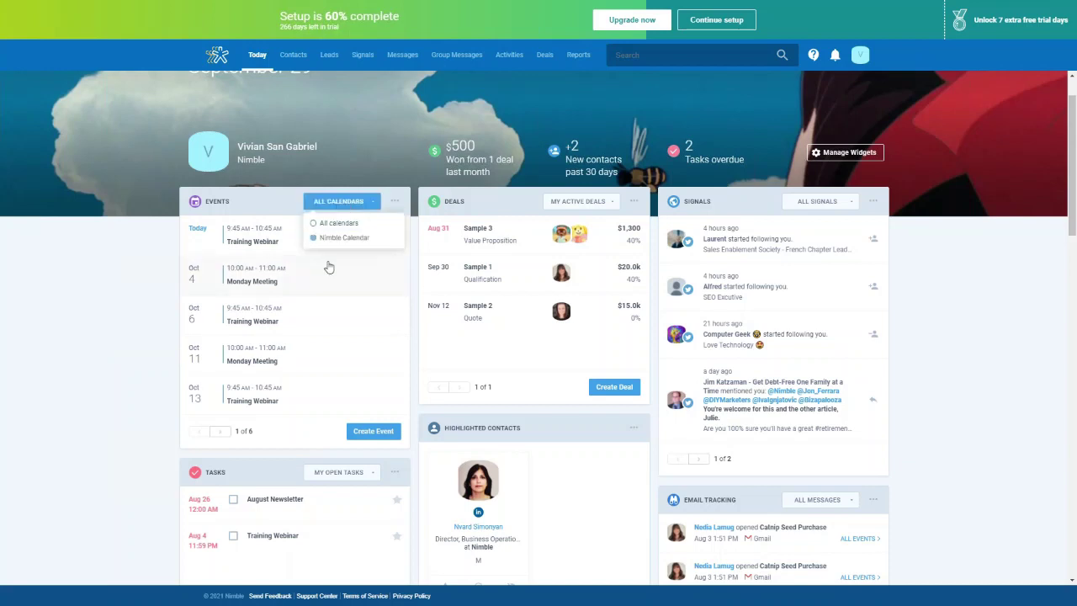
left_click(362, 204)
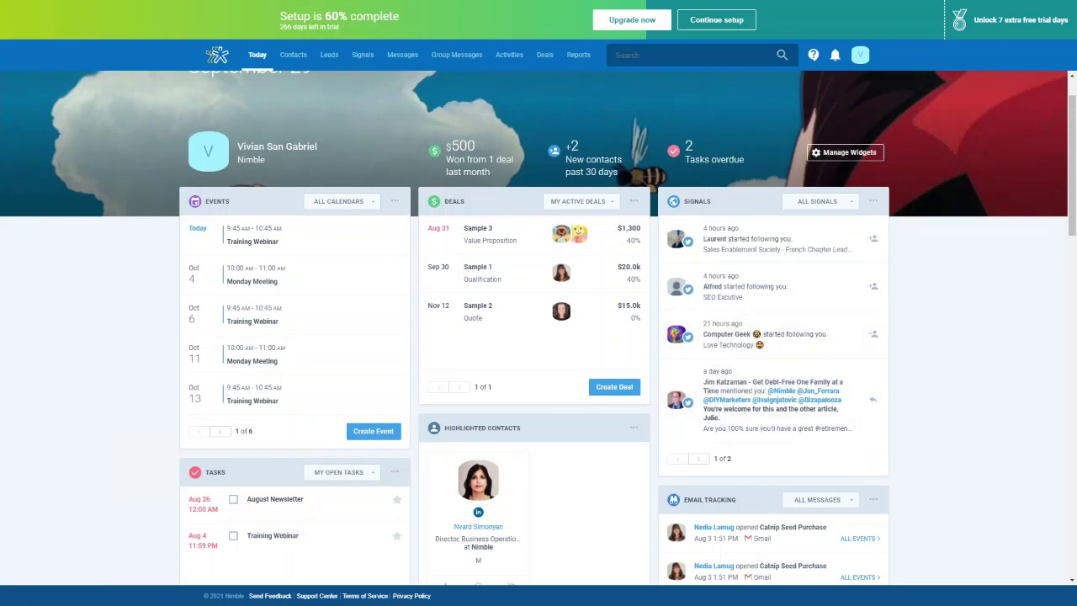
- Open the account settings and examine the keywords used to refine Highlighted Contacts
scroll(527, 480, "down", 2)
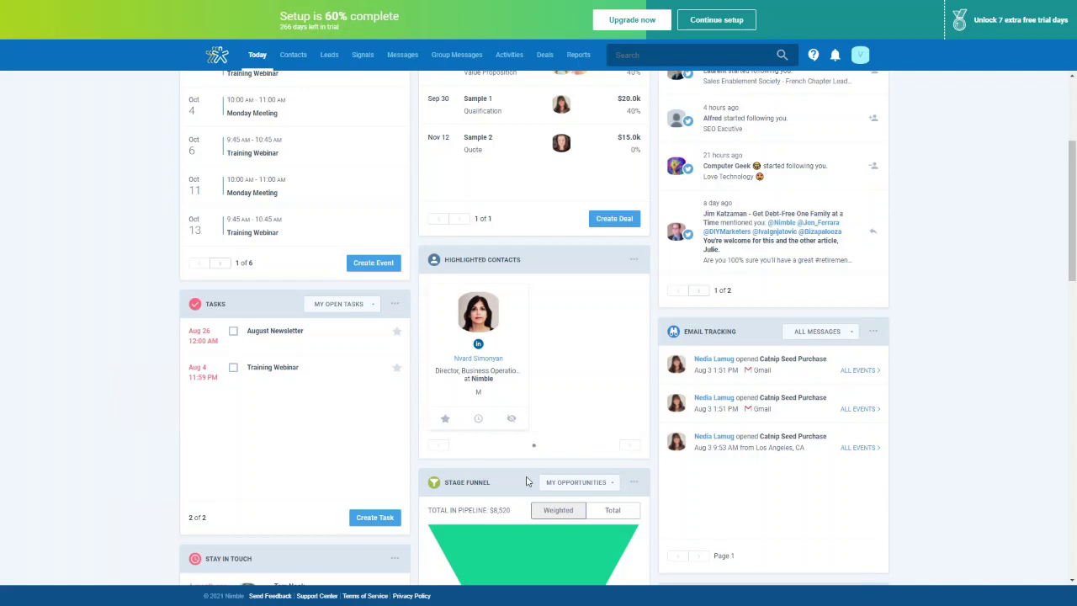
left_click(860, 55)
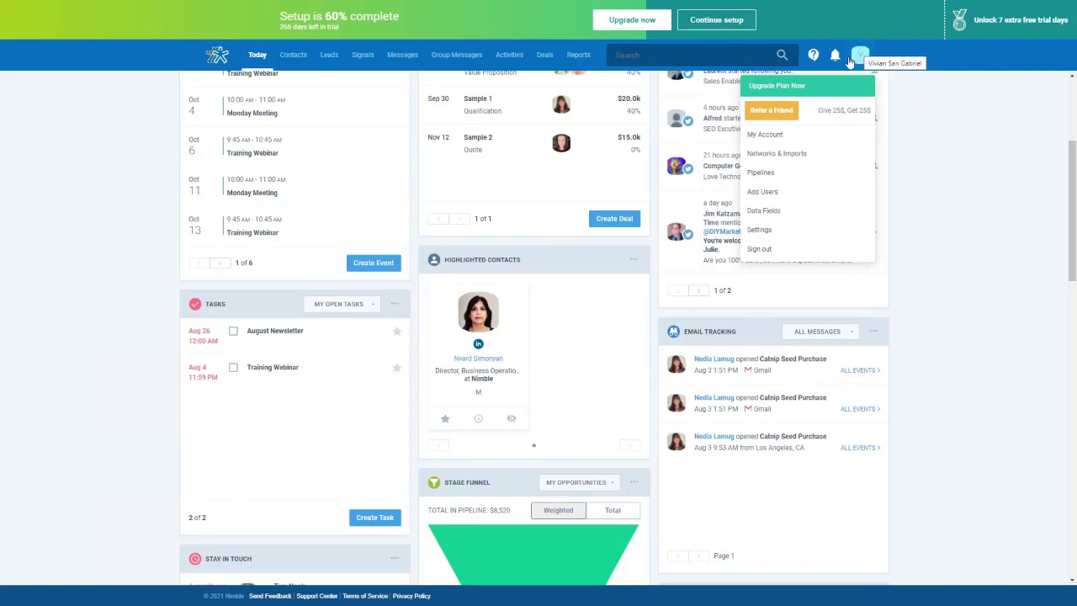
left_click(800, 232)
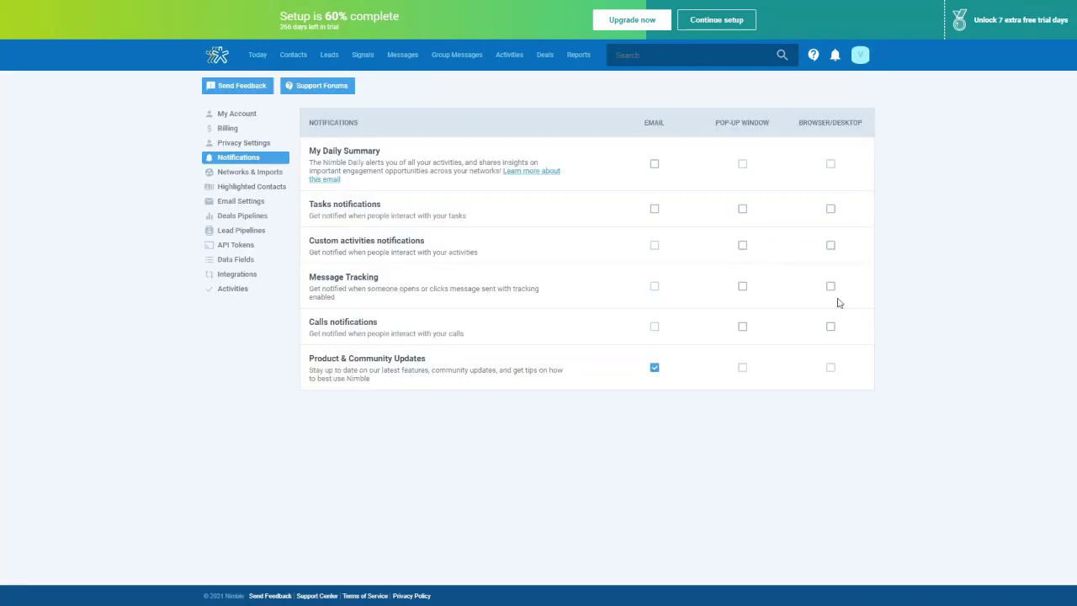
left_click(250, 187)
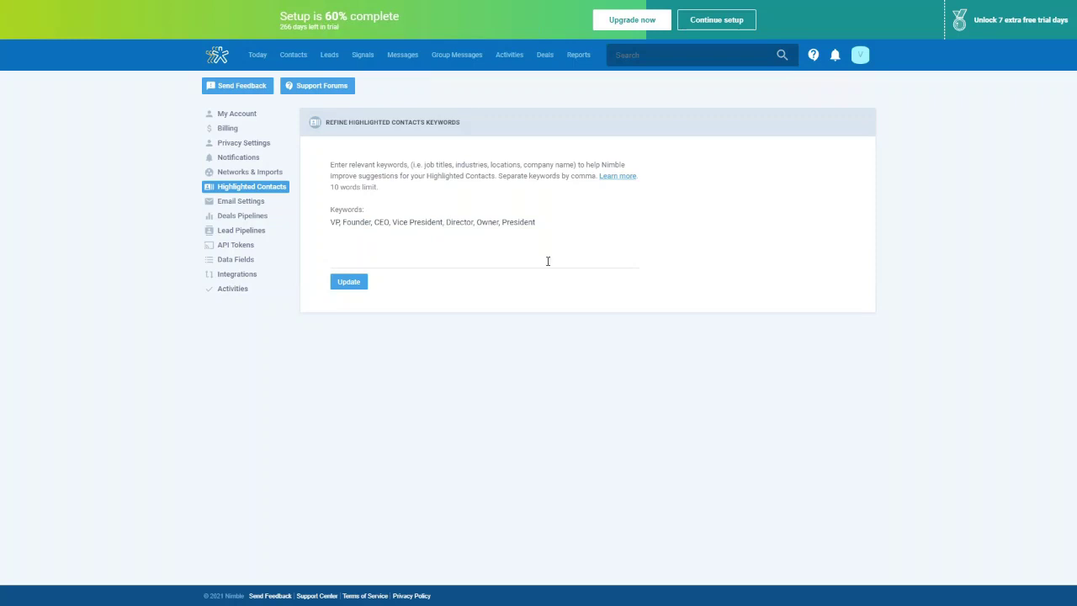
left_click(526, 219)
- Go to Contacts and browse the All Contacts list and the People list
left_click(294, 56)
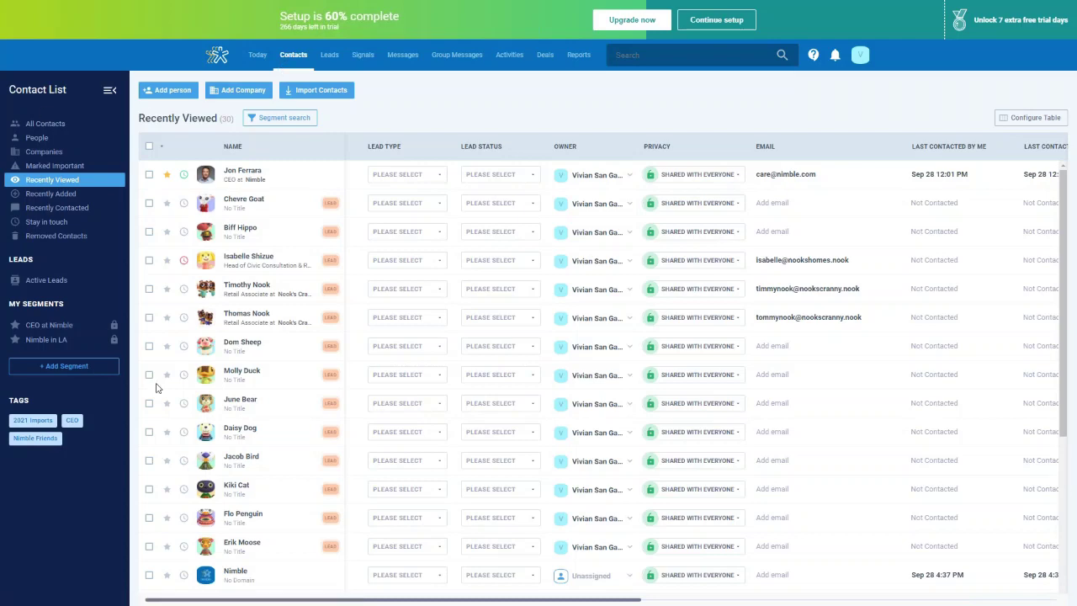
left_click(67, 128)
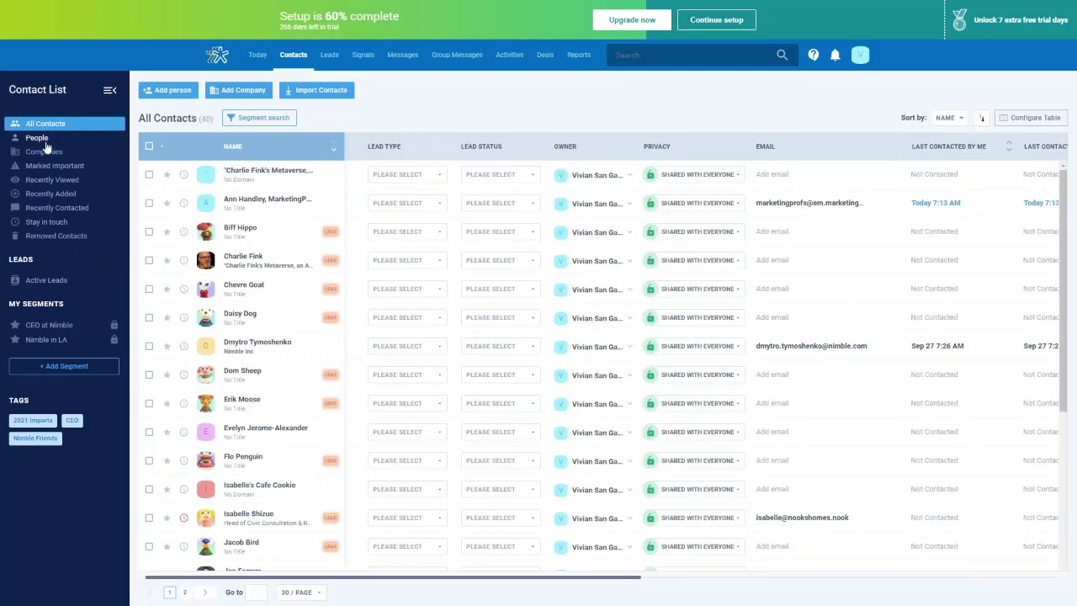
left_click(42, 140)
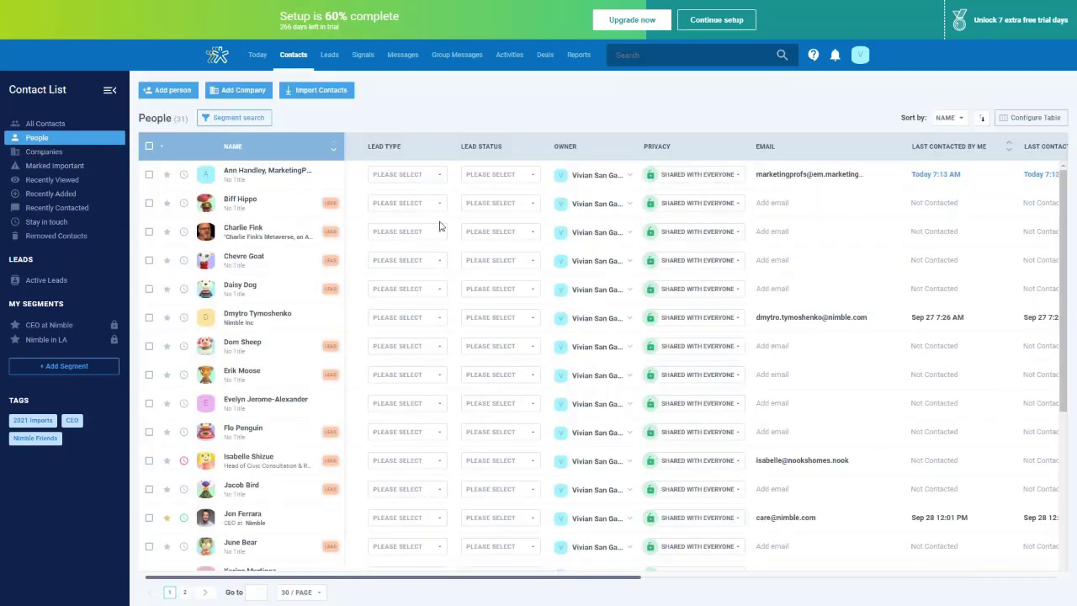
scroll(360, 280, "down", 1)
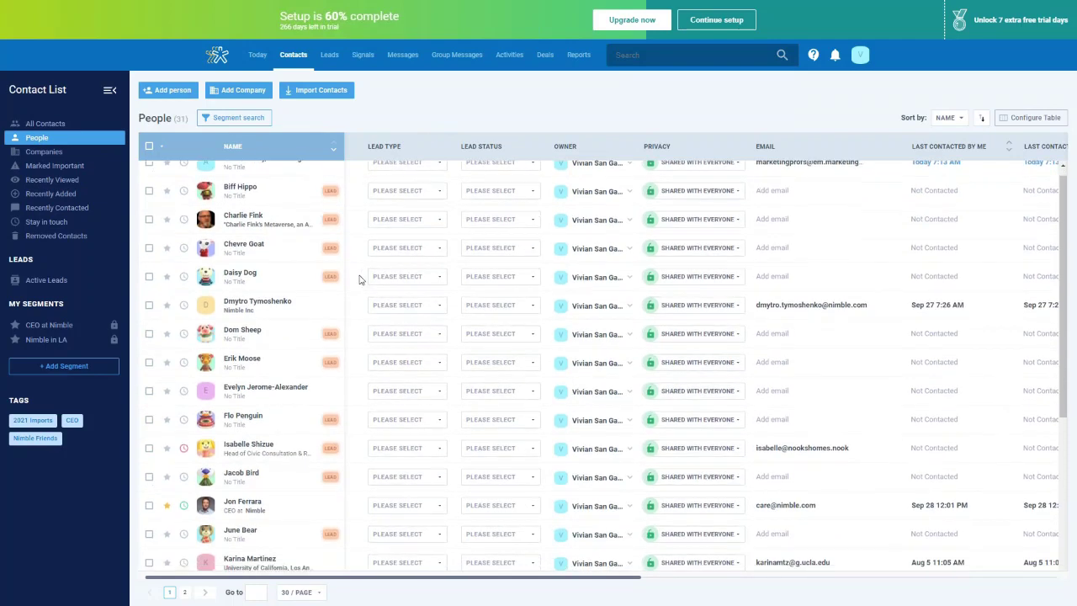
- Browse the Companies, Marked Important, Recently Viewed, Recently Added, Recently Contacted, Stay in touch and Removed Contacts lists
left_click(73, 152)
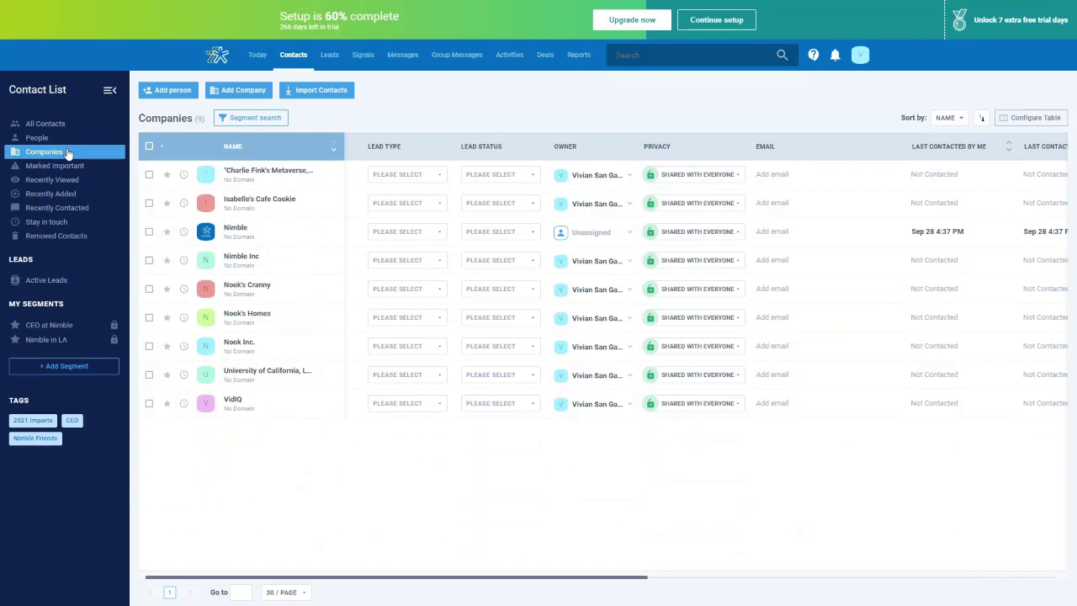
left_click(77, 168)
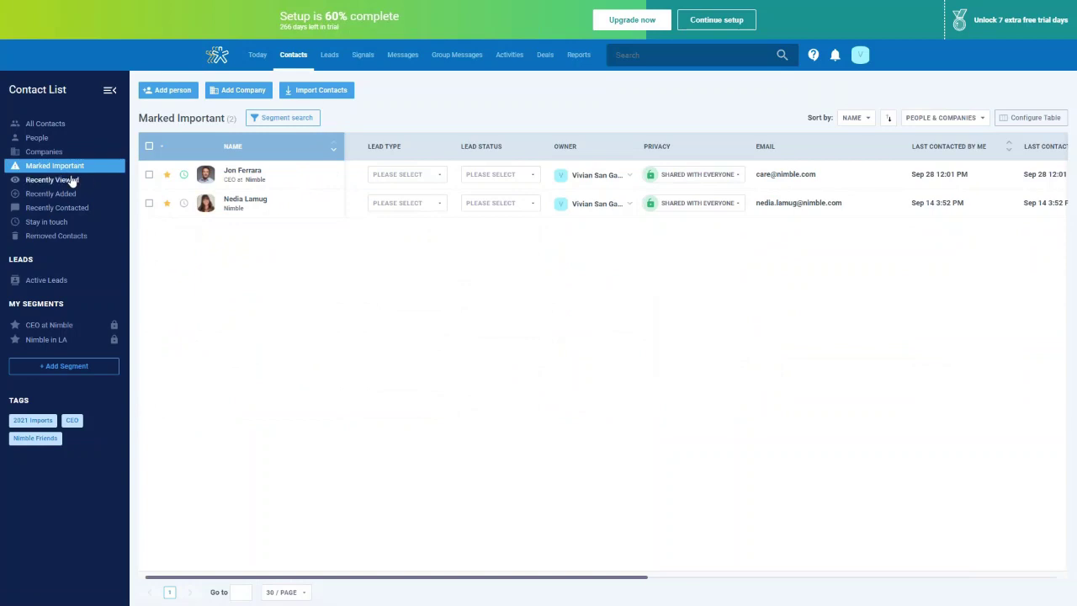
left_click(72, 180)
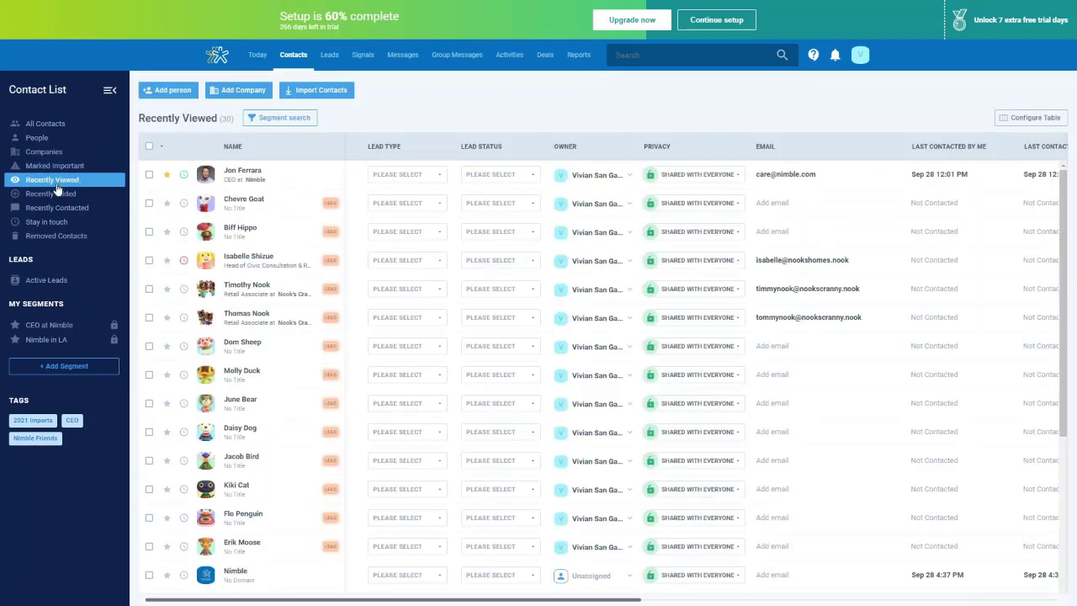
left_click(54, 196)
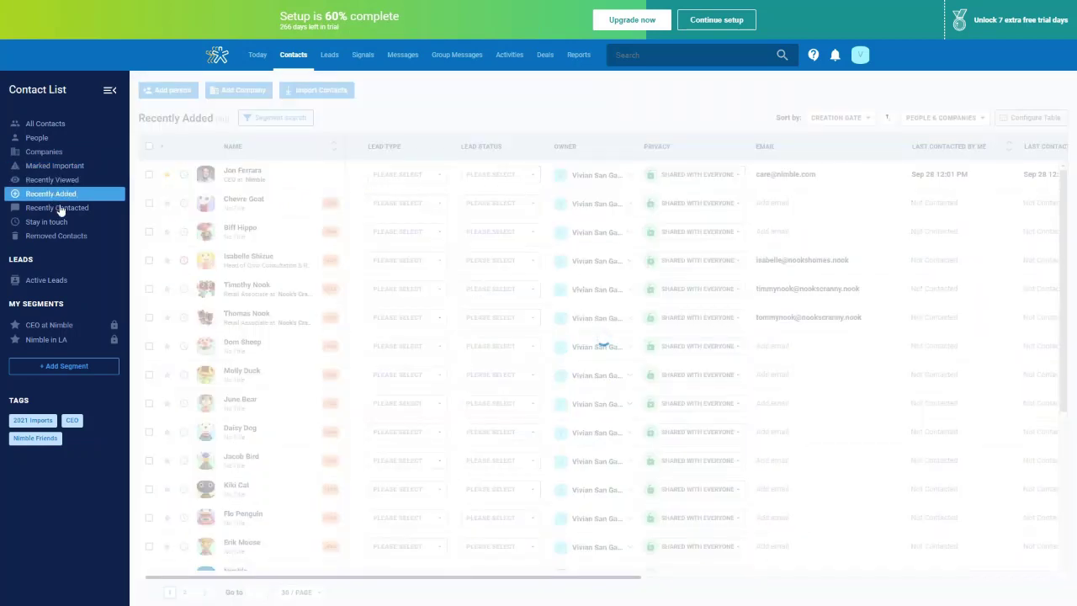
left_click(61, 209)
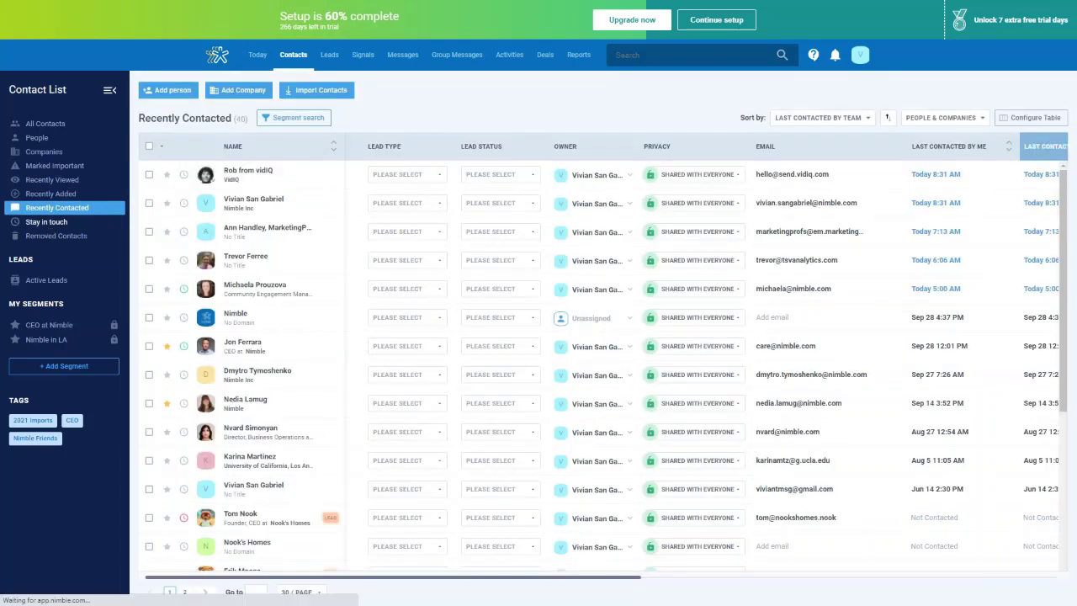
left_click(46, 223)
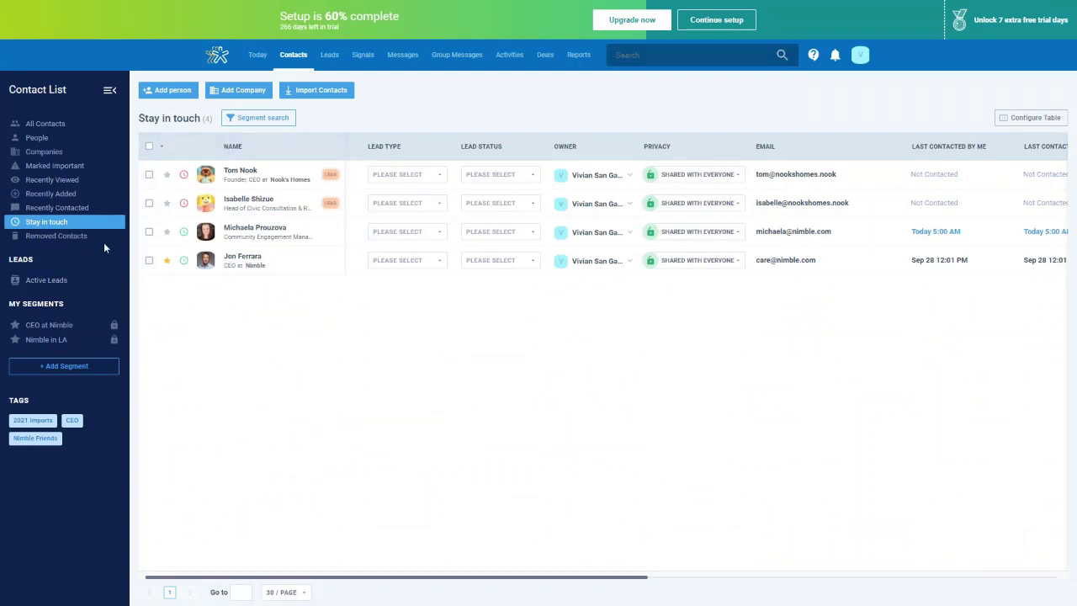
left_click(76, 239)
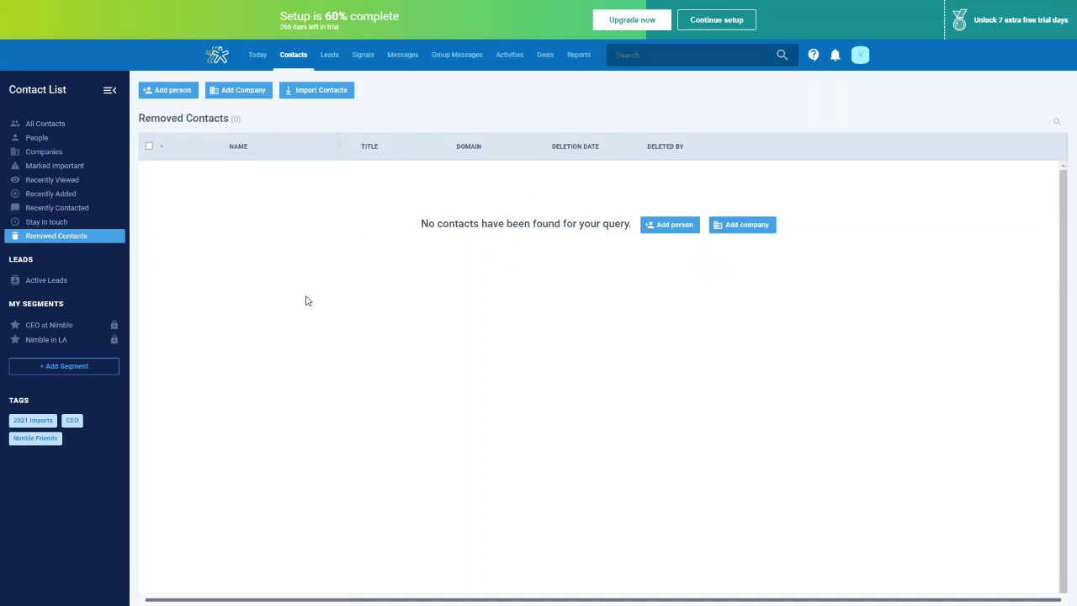
- Return to the Marked Important list and open the first contact's record to view its profile card and past activities
left_click(52, 166)
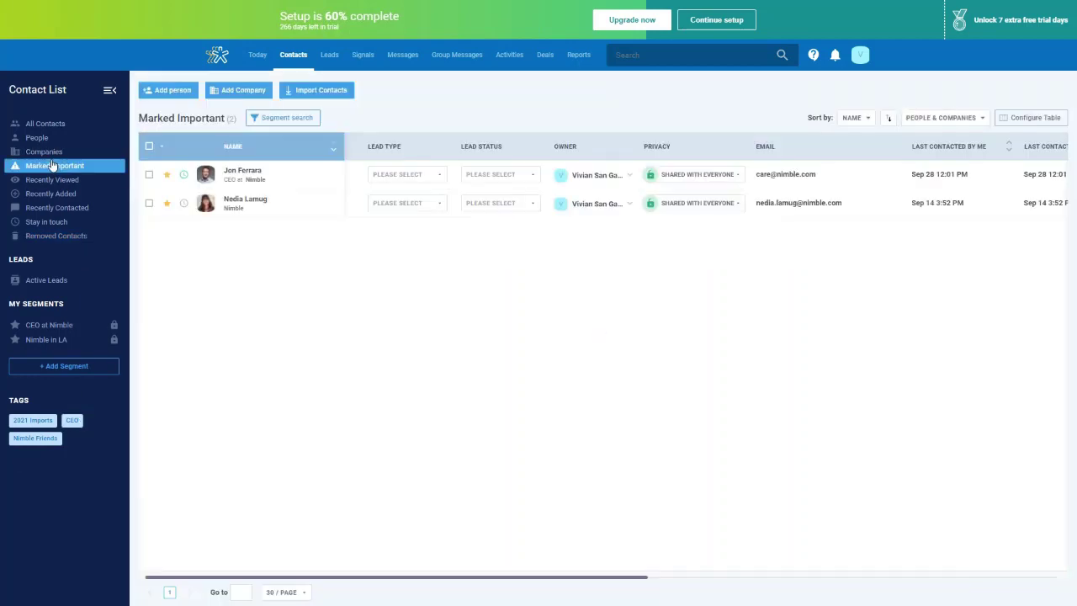
left_click(246, 173)
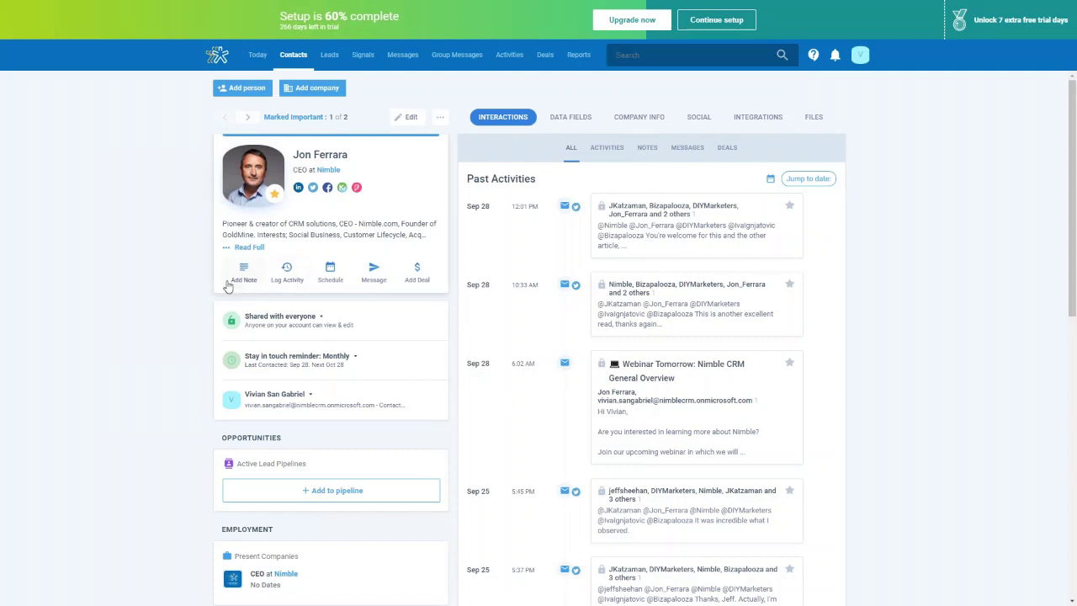
mouse_move(249, 161)
scroll(311, 305, "down", 1)
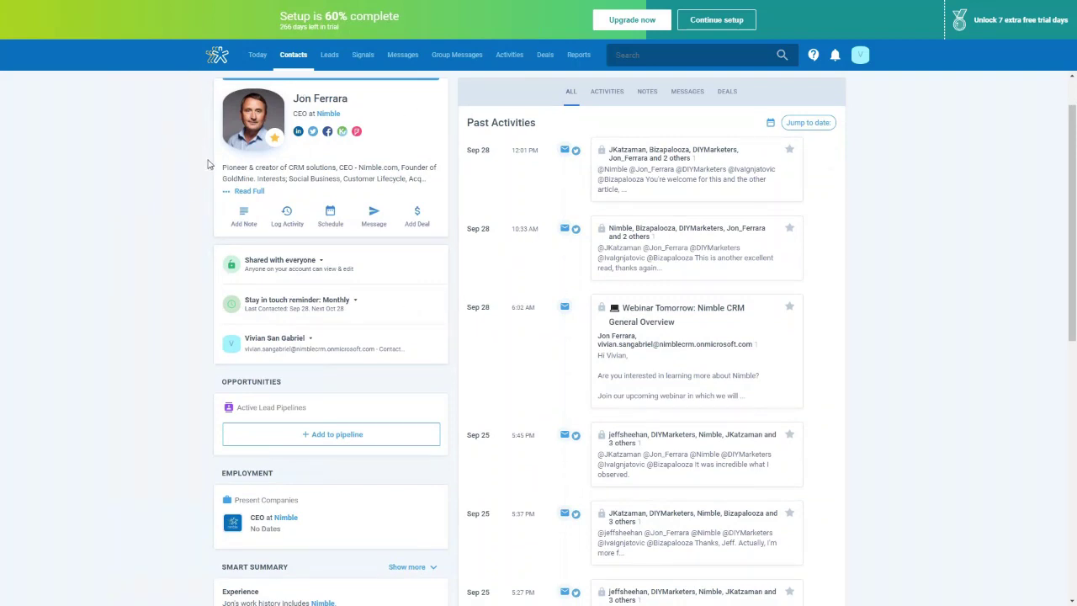
- Check the contact's blank note form and the forms for logging and scheduling an activity, then dismiss them unsaved
left_click(242, 219)
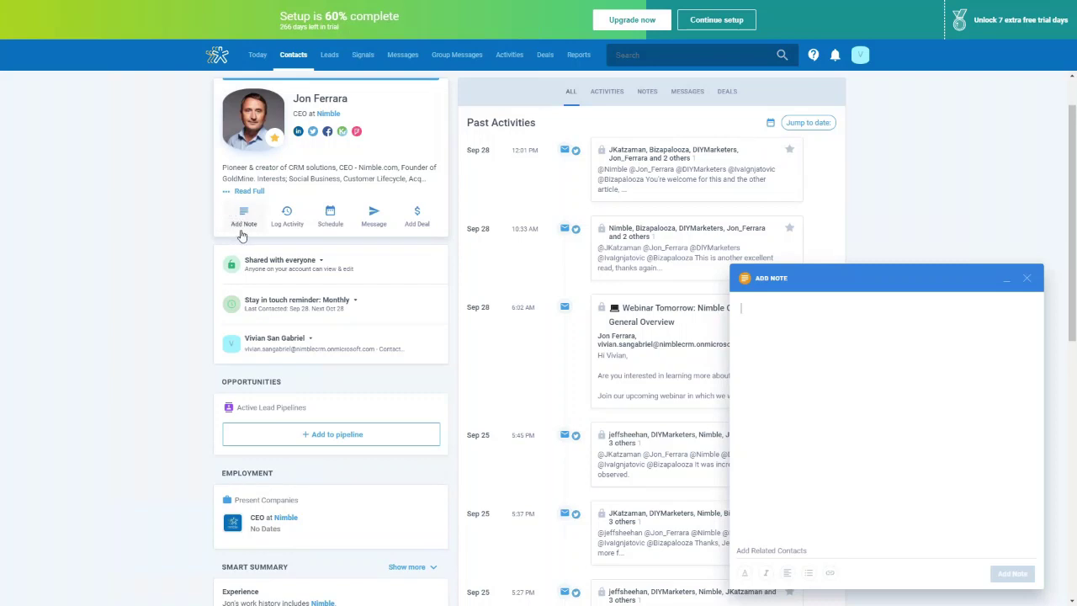
left_click(1028, 280)
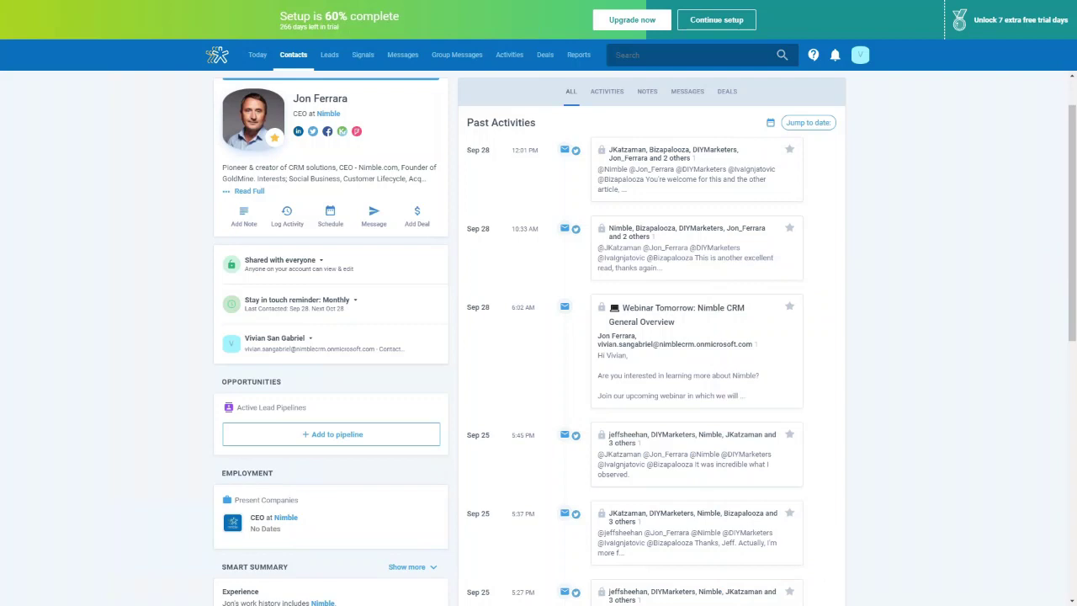
left_click(290, 220)
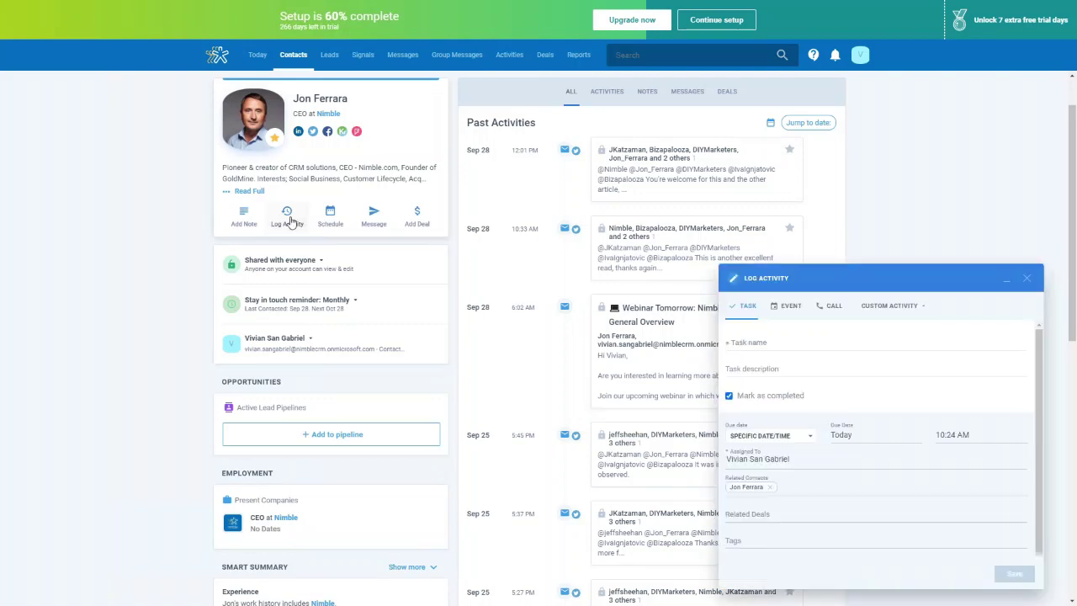
left_click(331, 217)
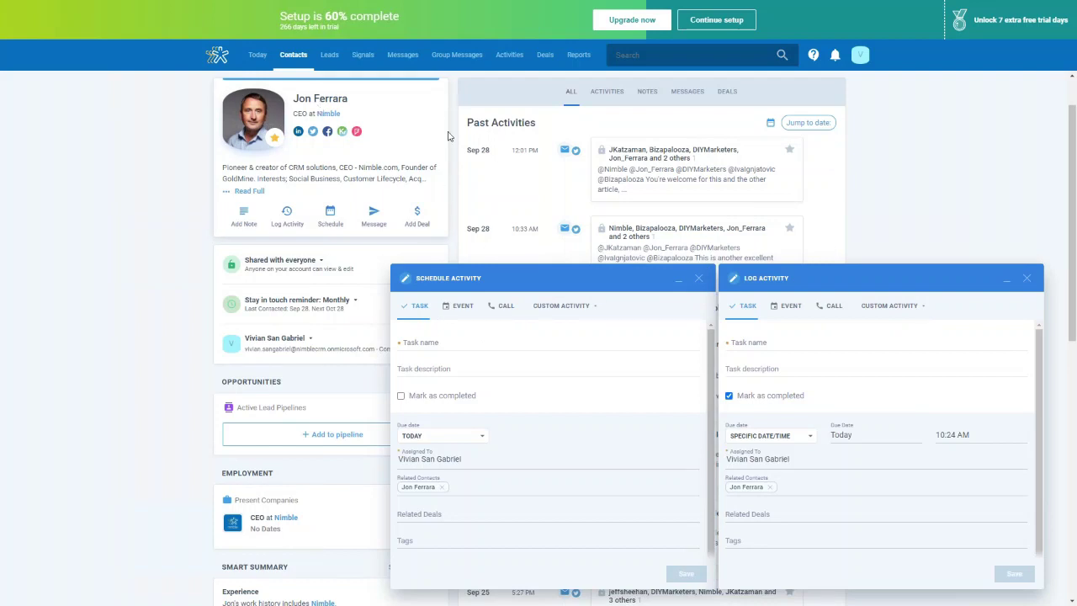
left_click(698, 278)
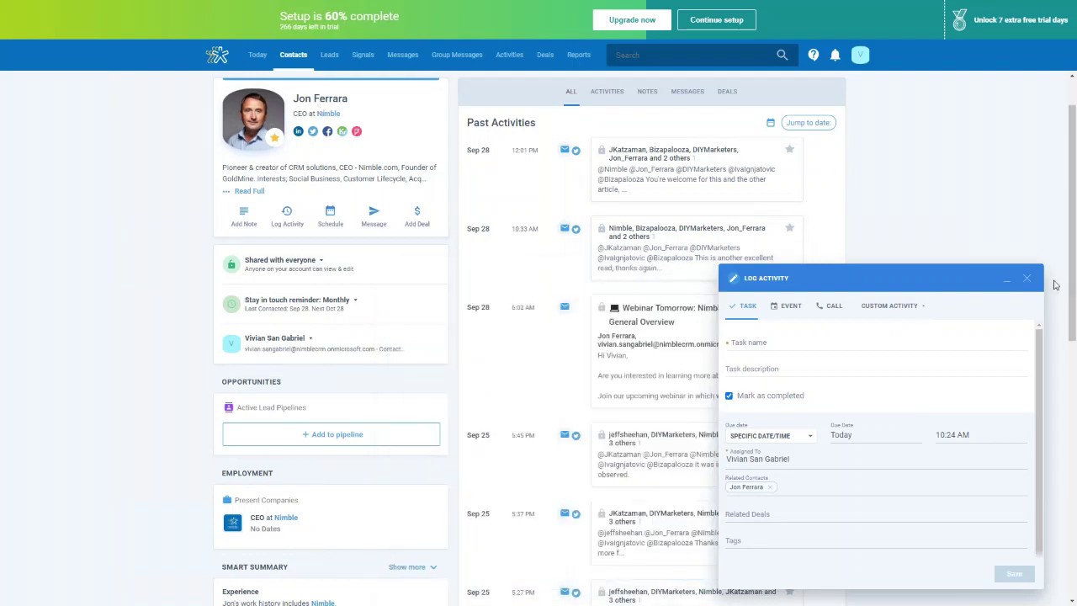
left_click(1026, 278)
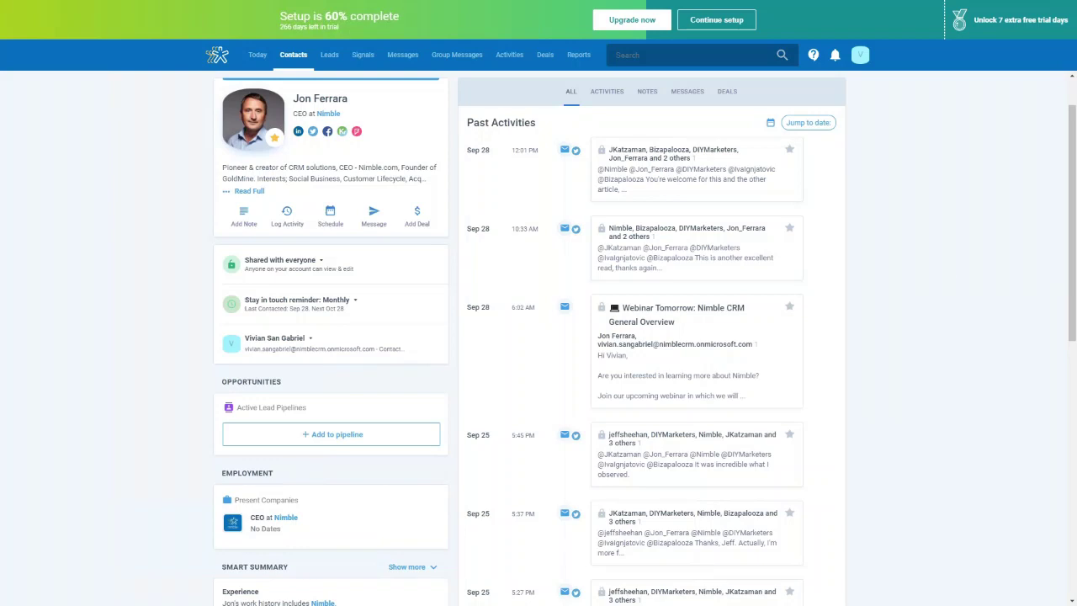
- Check the contact's messaging options with the email composer, and look over the blank deal form, without sending or saving
left_click(377, 222)
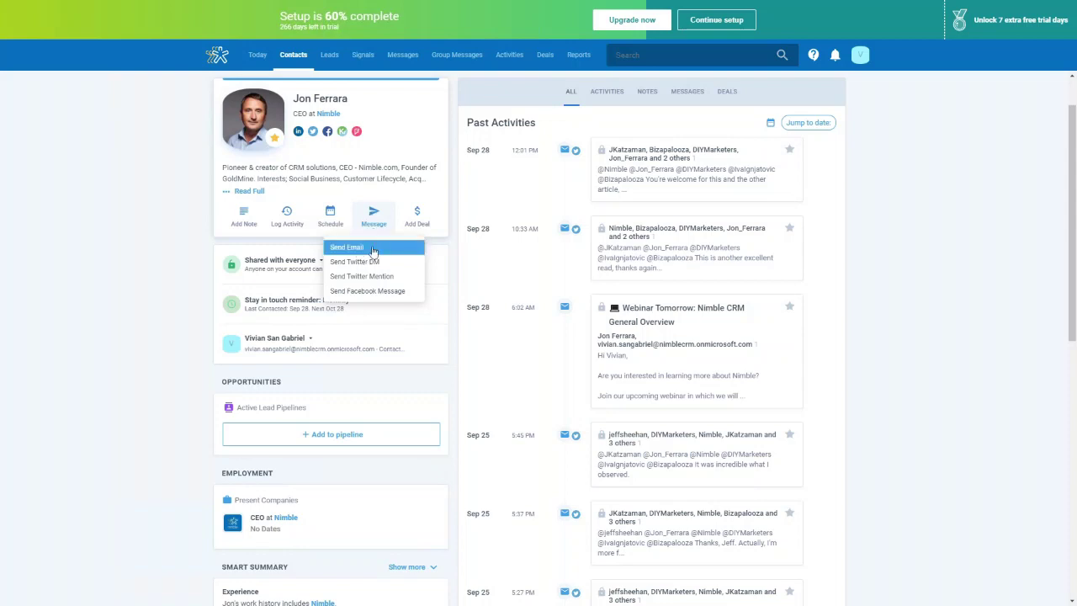
left_click(373, 250)
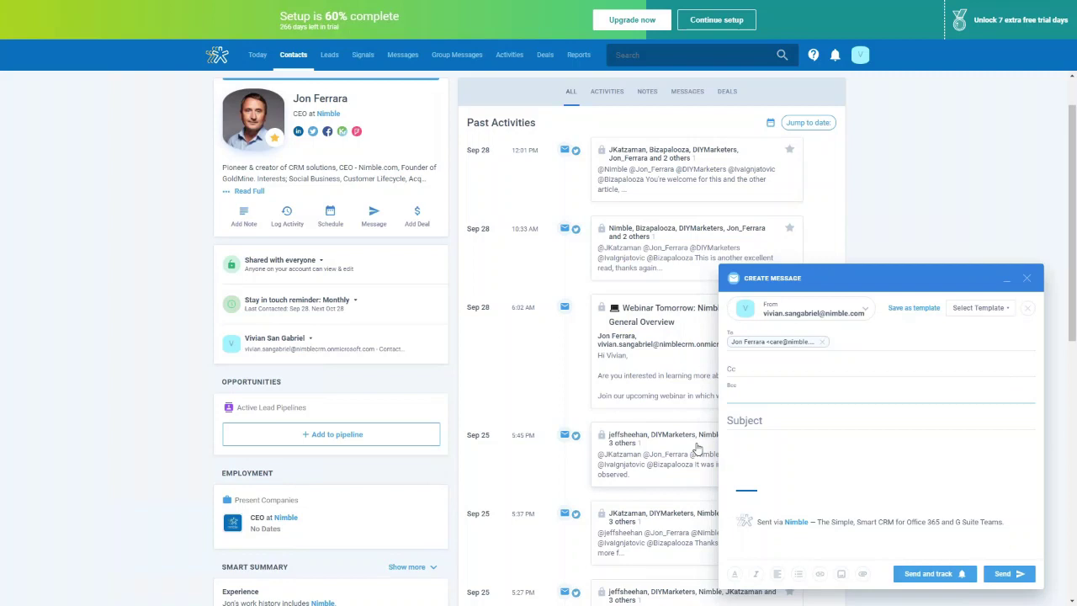
left_click(1026, 279)
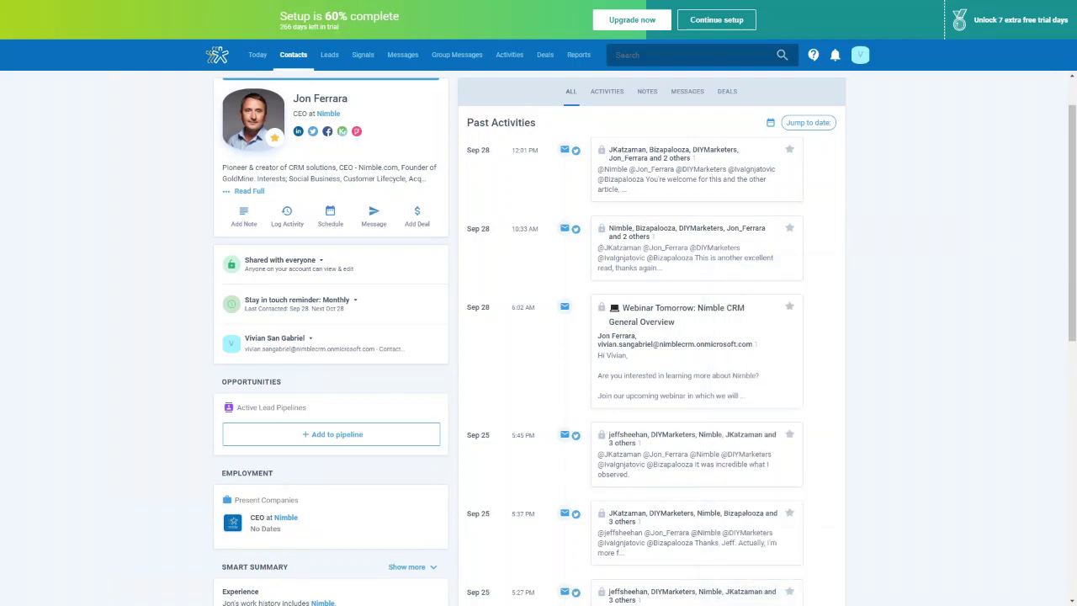
left_click(417, 235)
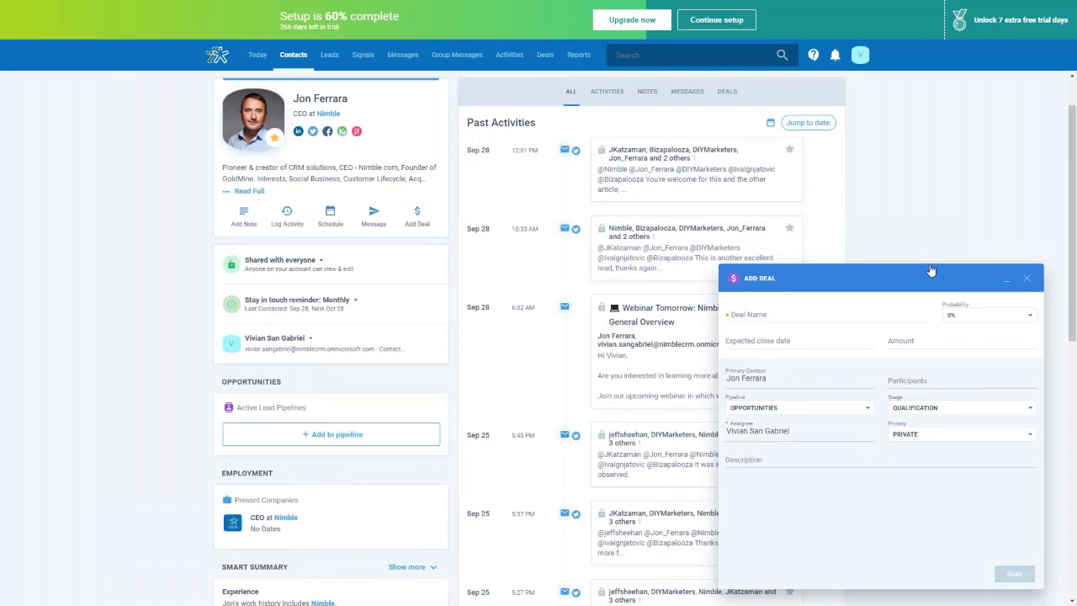
left_click(1027, 279)
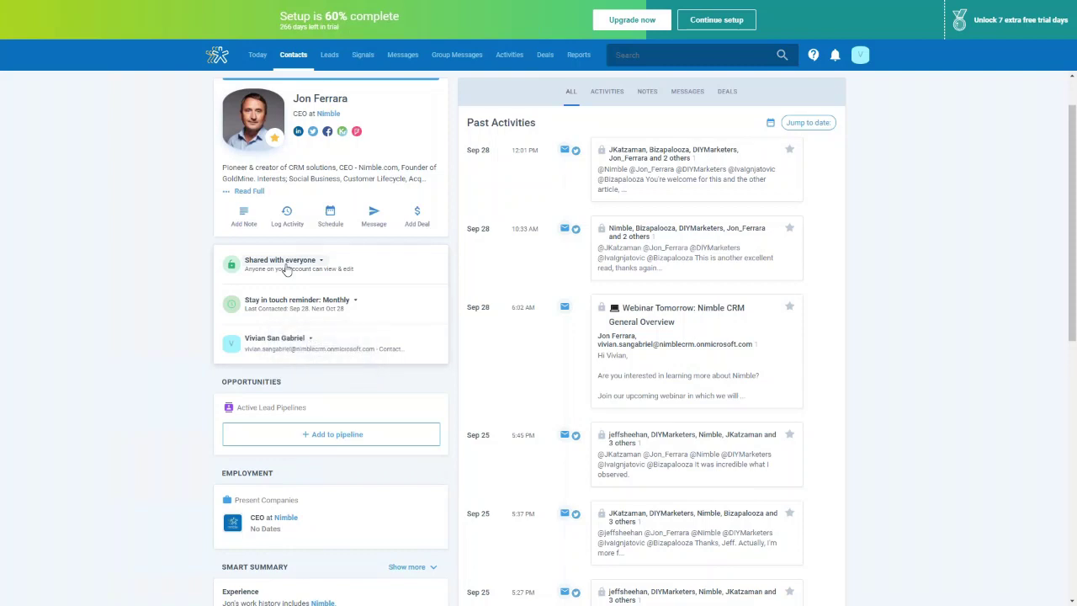
- Review the choices available for the contact's privacy, stay in touch reminder and owner, without selecting any of them
left_click(320, 262)
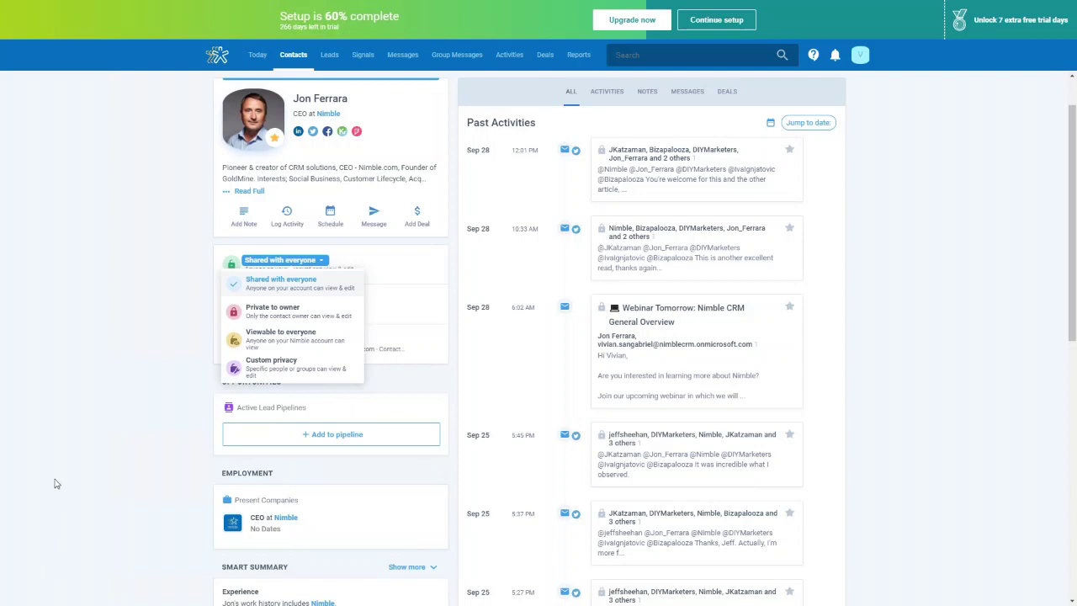
left_click(132, 309)
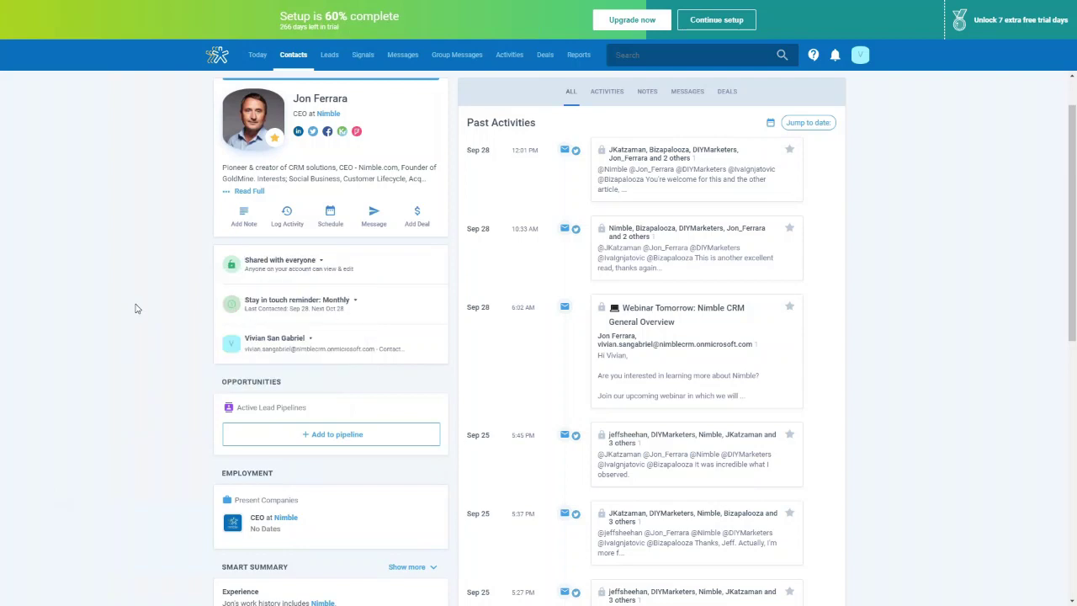
left_click(340, 301)
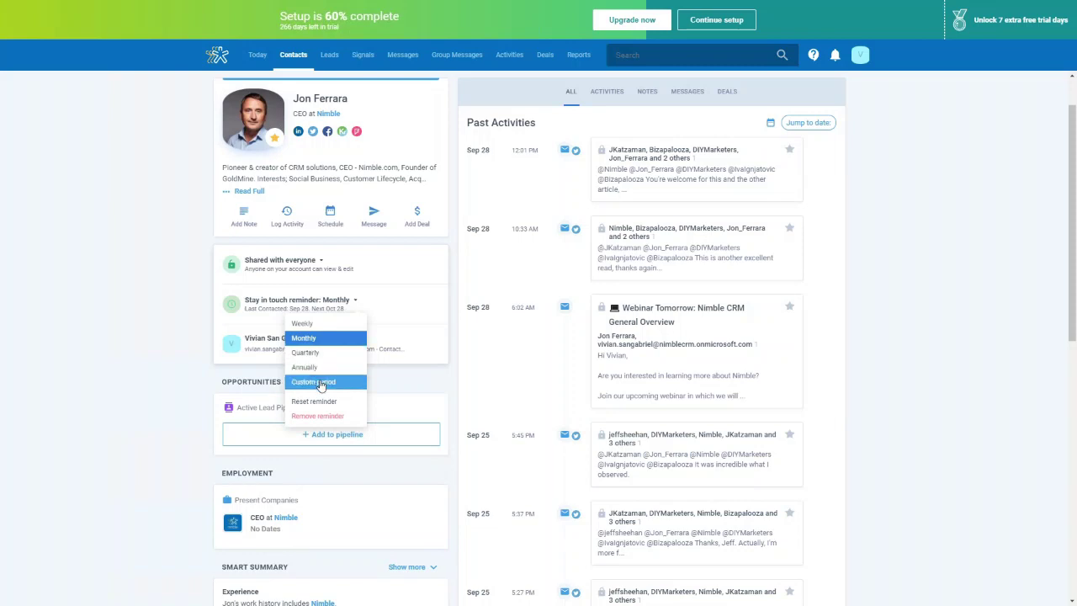
left_click(355, 307)
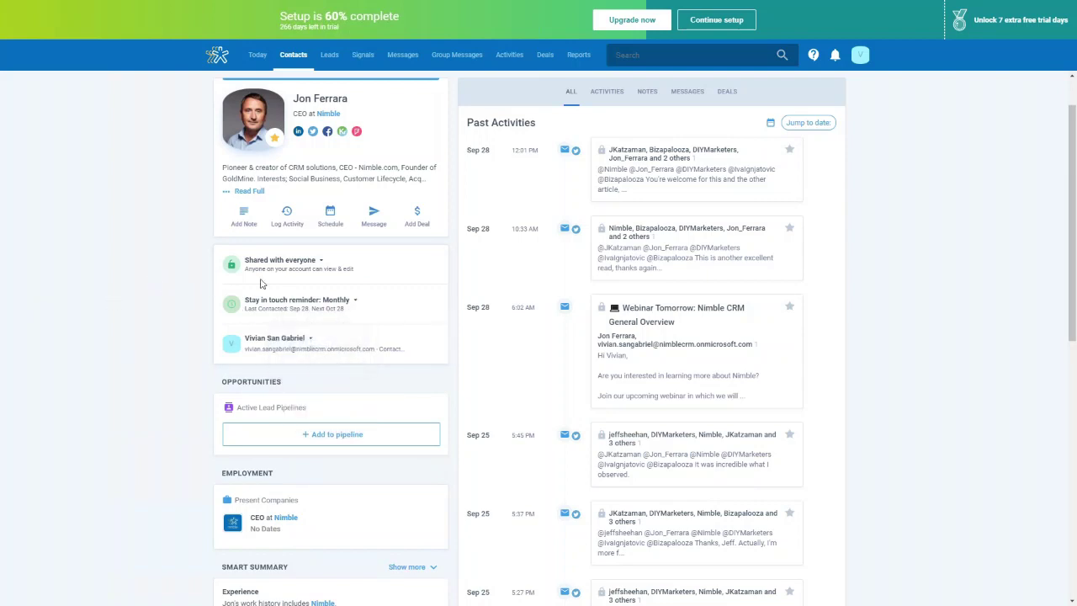
left_click(331, 306)
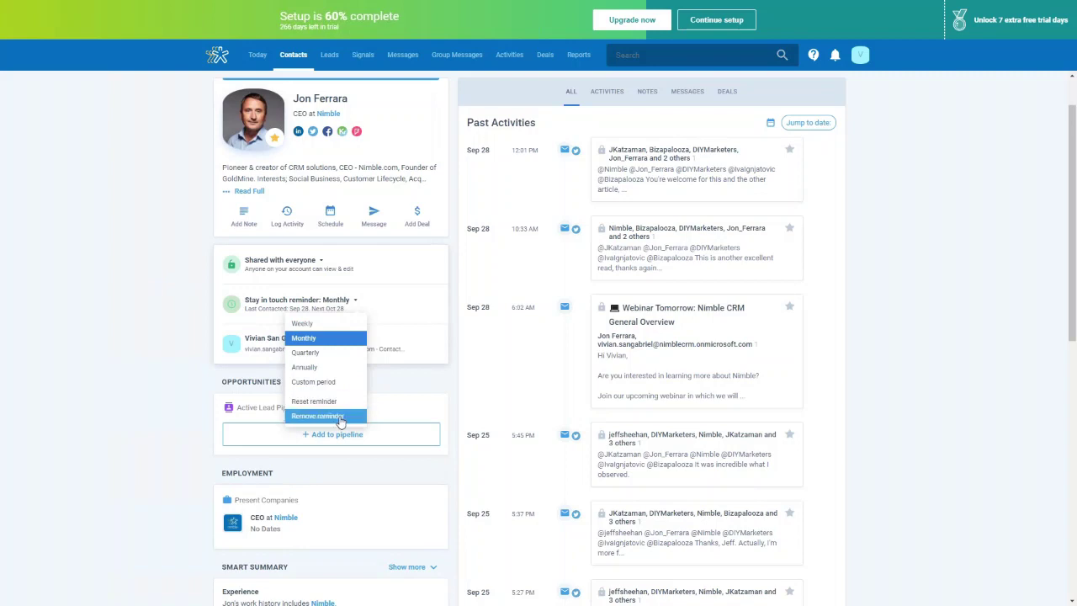
left_click(71, 322)
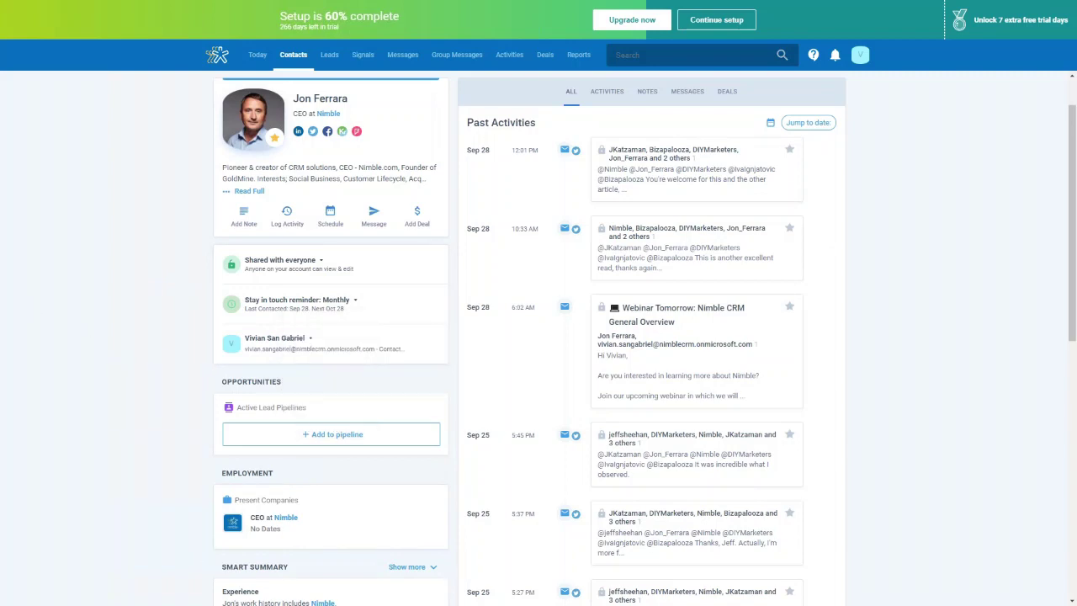
left_click(301, 344)
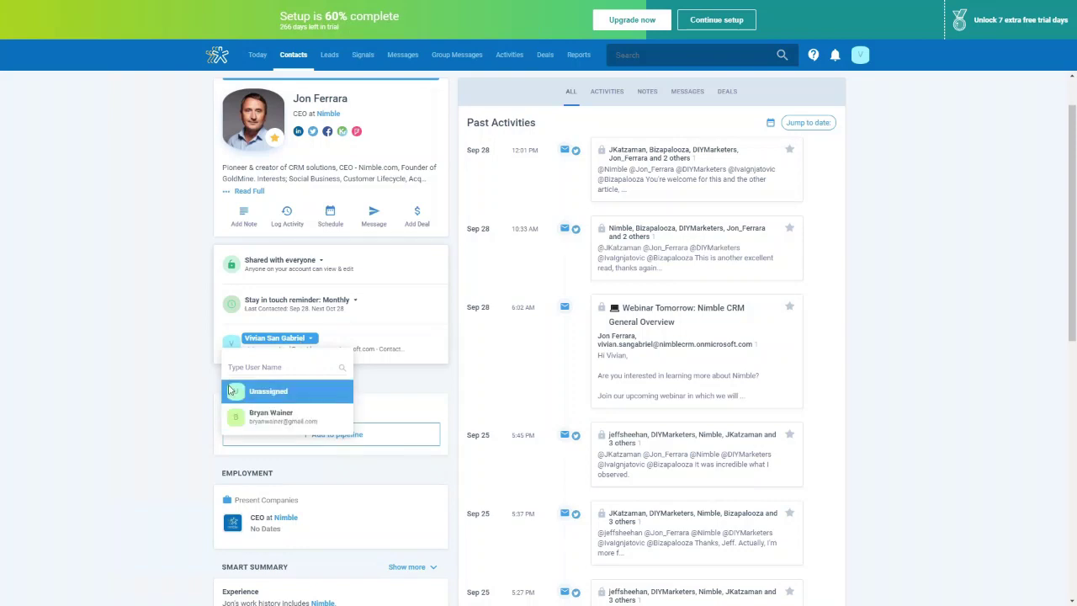
left_click(171, 291)
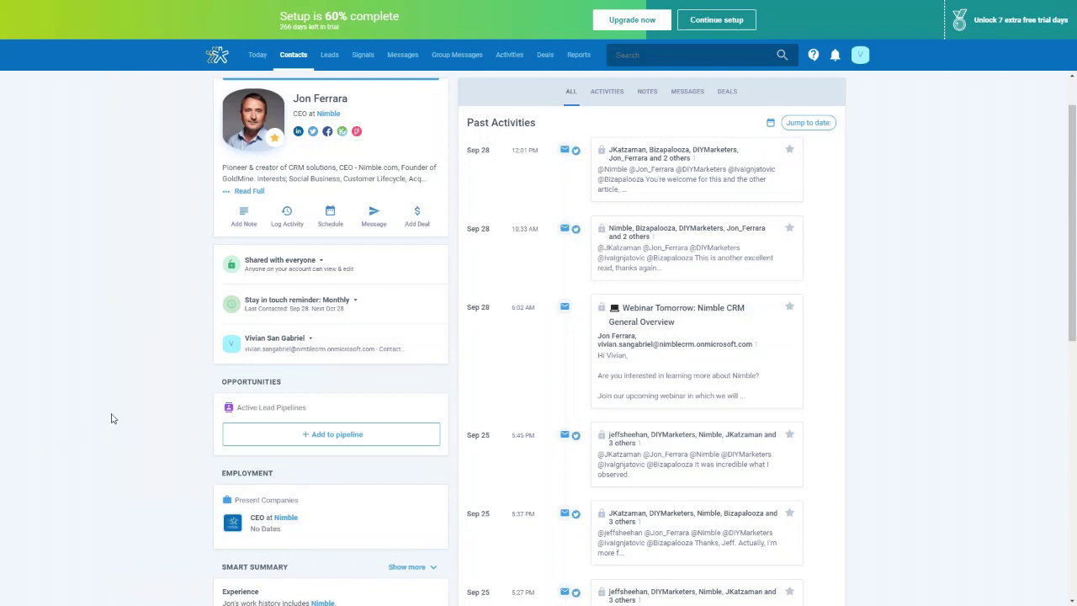
- Examine the contact's full Smart Summary and the contact info, tags and lead fields below it
scroll(112, 418, "down", 2)
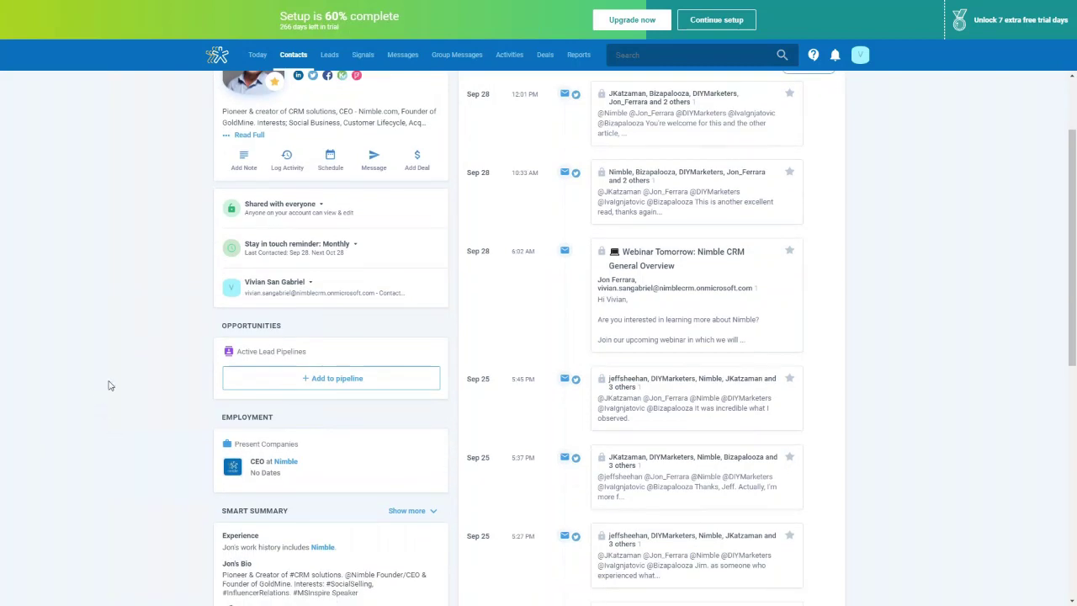
scroll(109, 385, "down", 5)
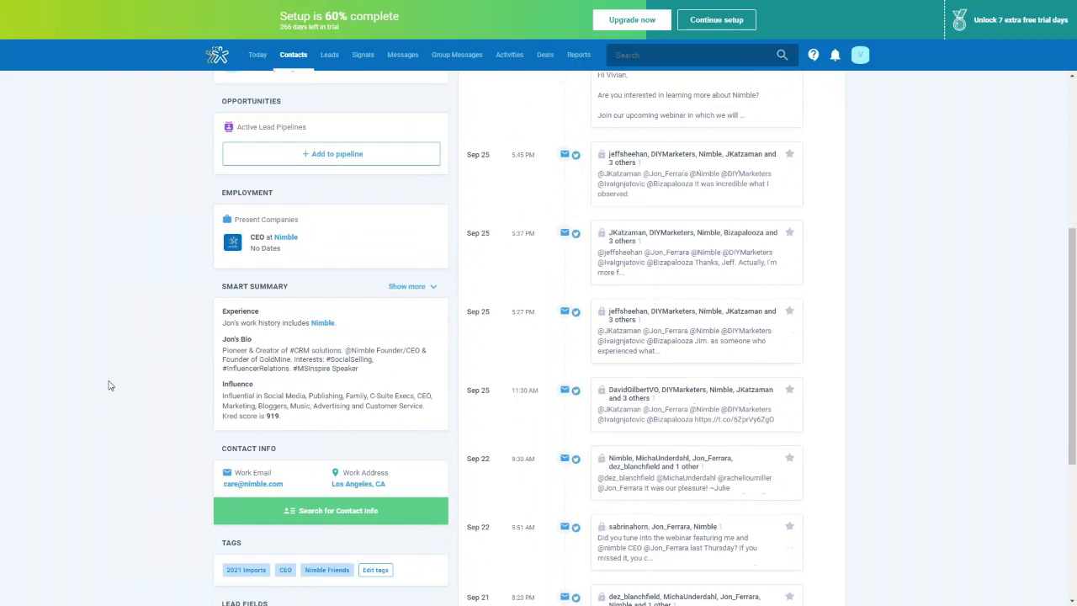
scroll(108, 385, "down", 1)
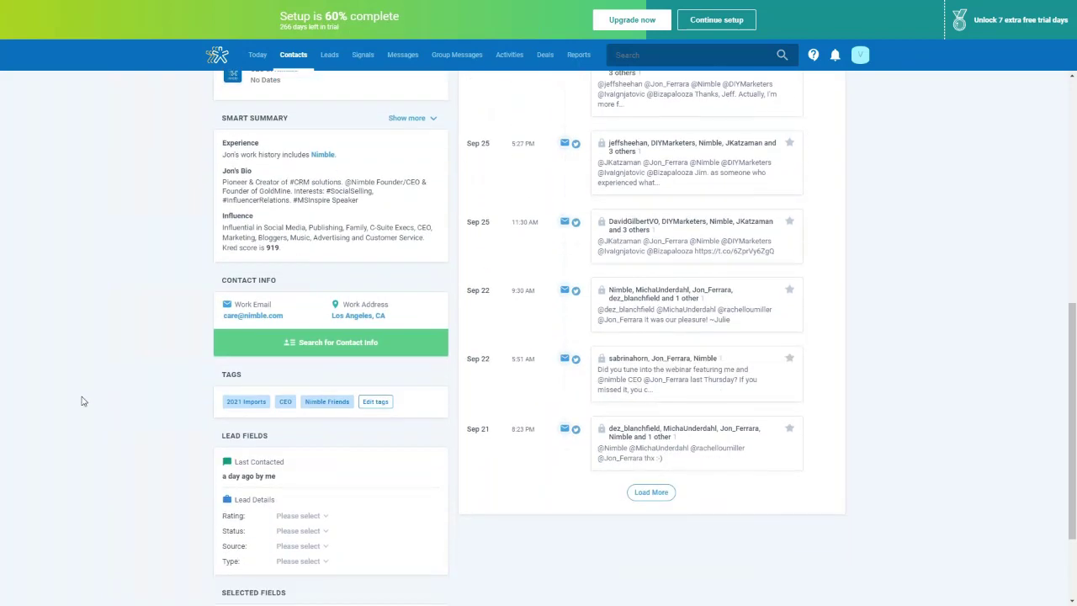
left_click(428, 118)
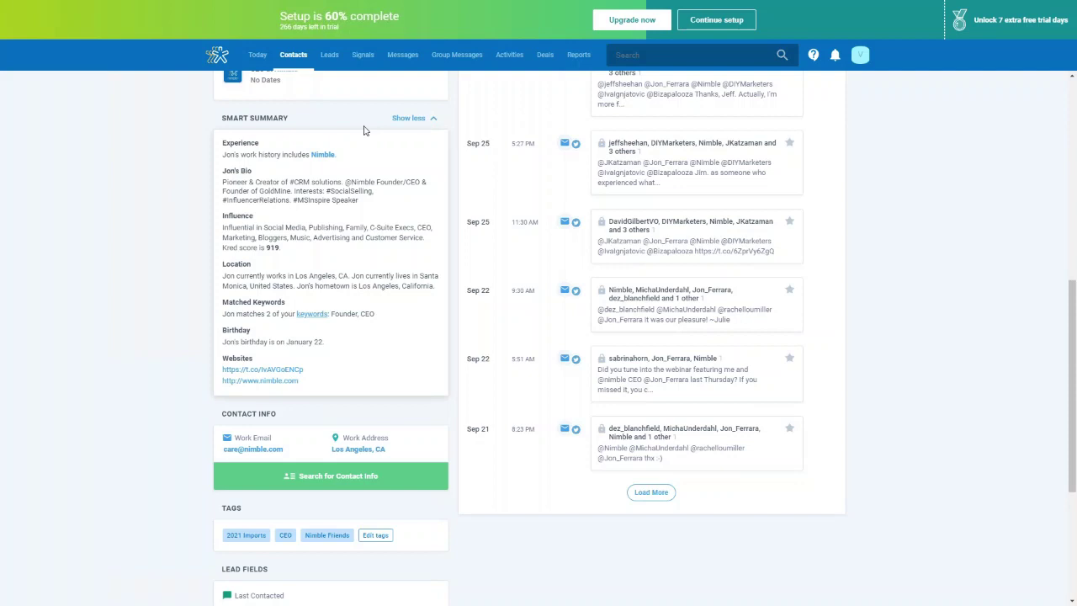
left_click(412, 122)
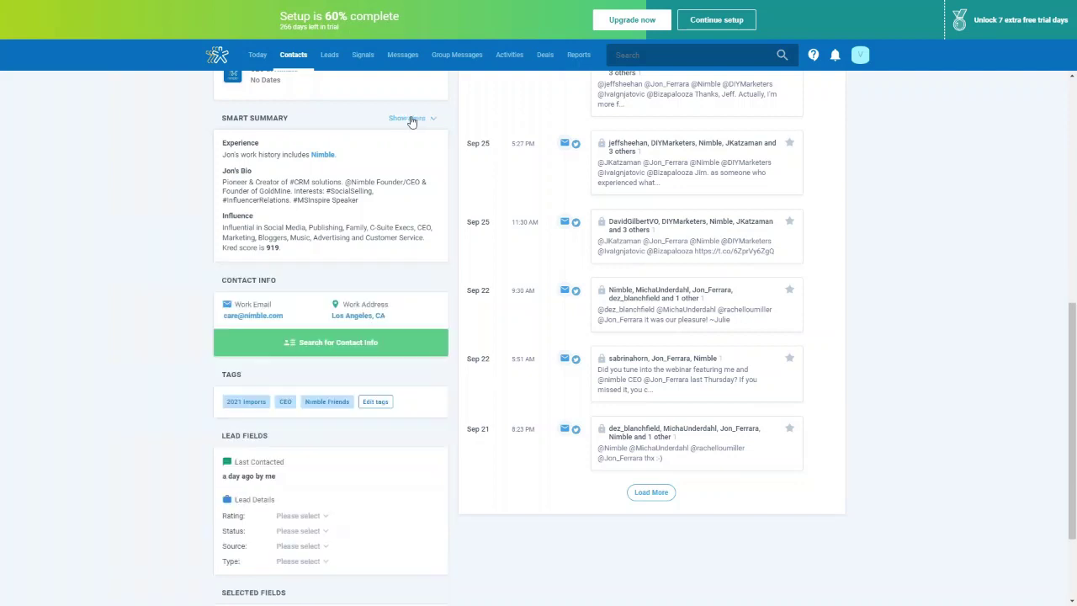
scroll(325, 277, "down", 3)
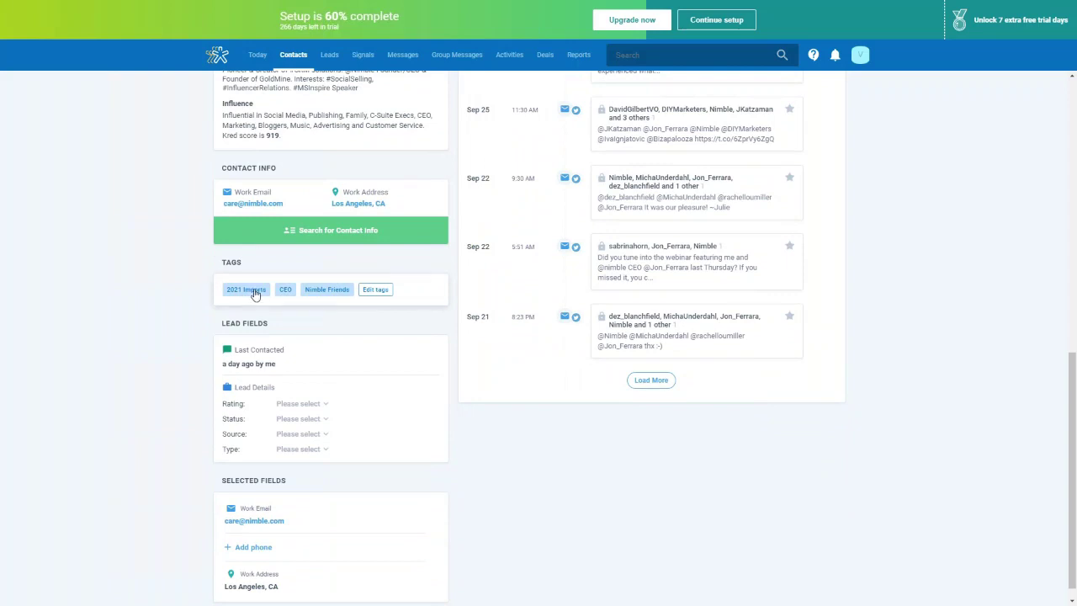
- Check the contact's tag editing form, saving it without adding or removing any tags
left_click(375, 291)
left_click(374, 295)
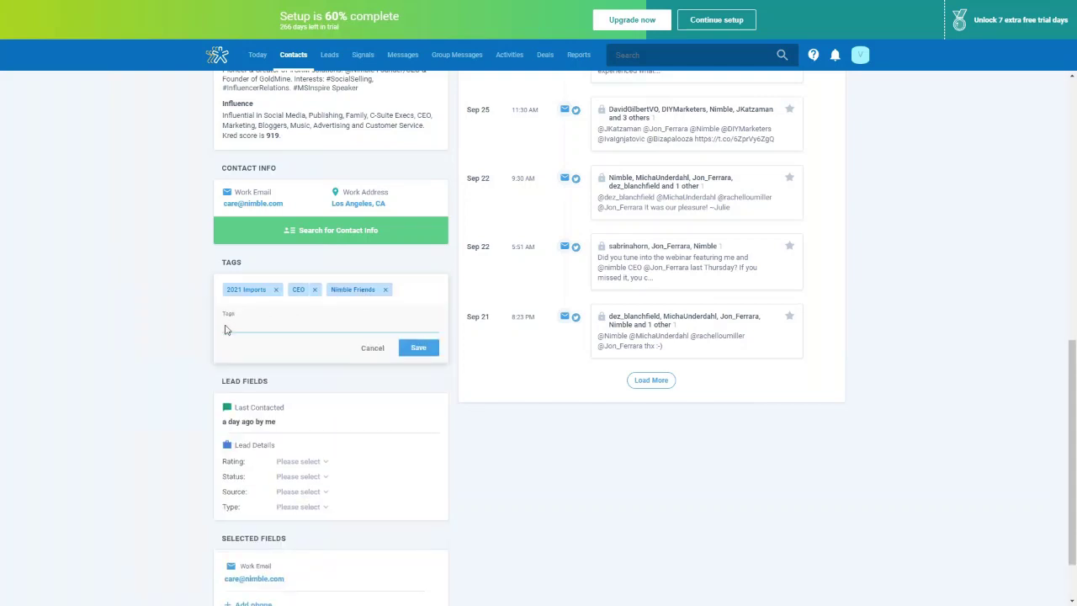
left_click(253, 326)
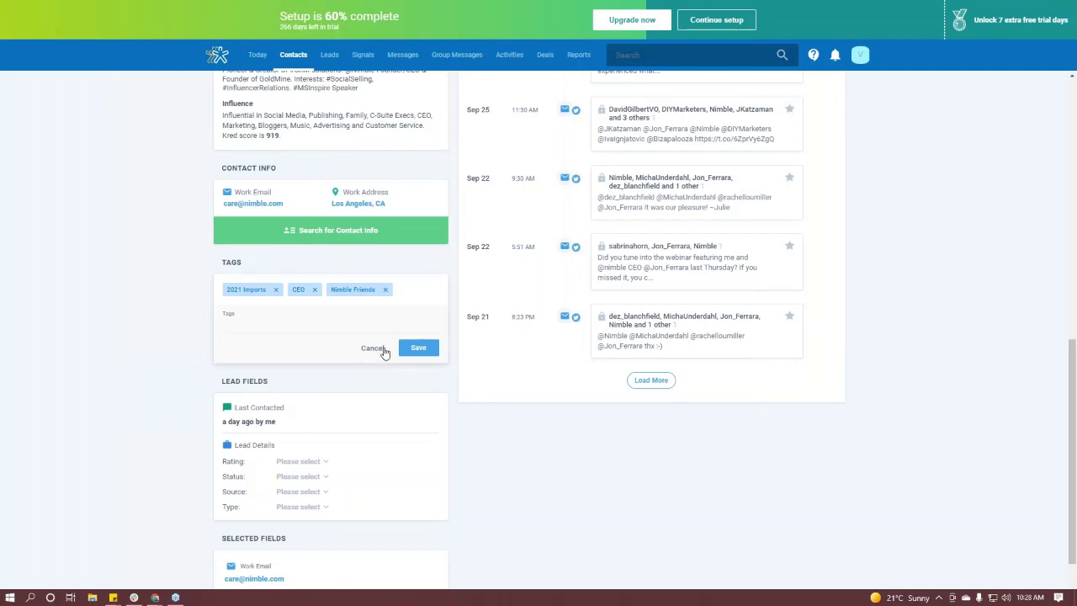
left_click(413, 348)
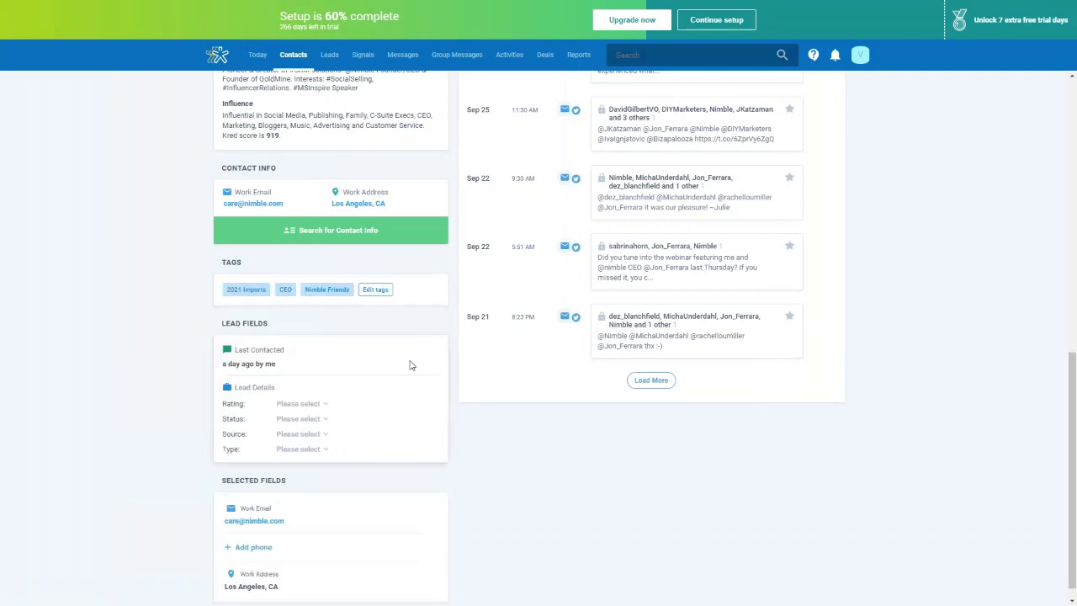
- Review the contact's lead detail fields and the account menu options, without selecting any of them
scroll(177, 371, "down", 1)
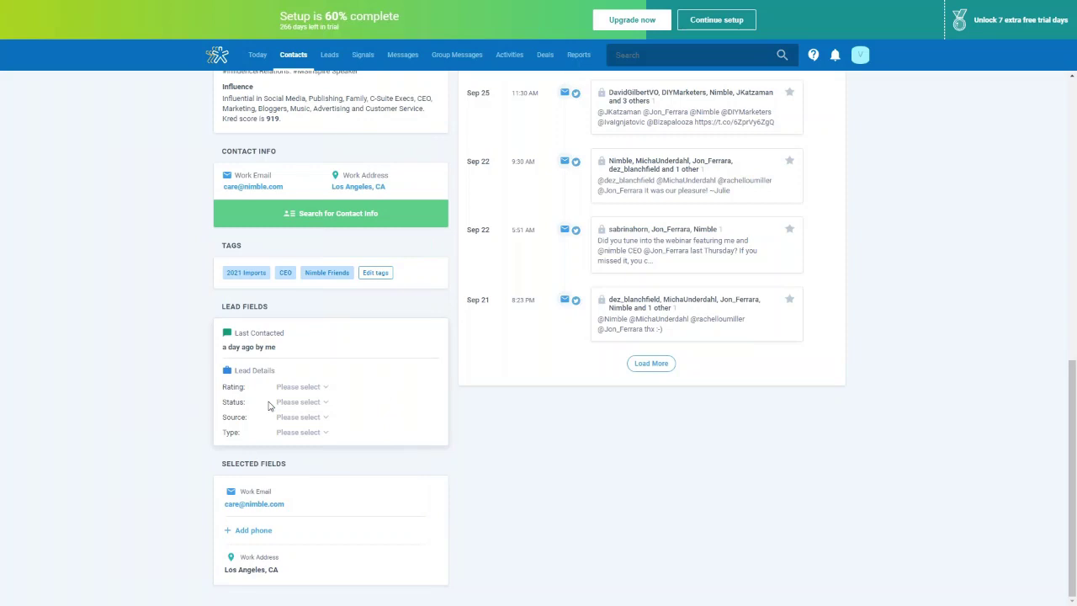
left_click(864, 67)
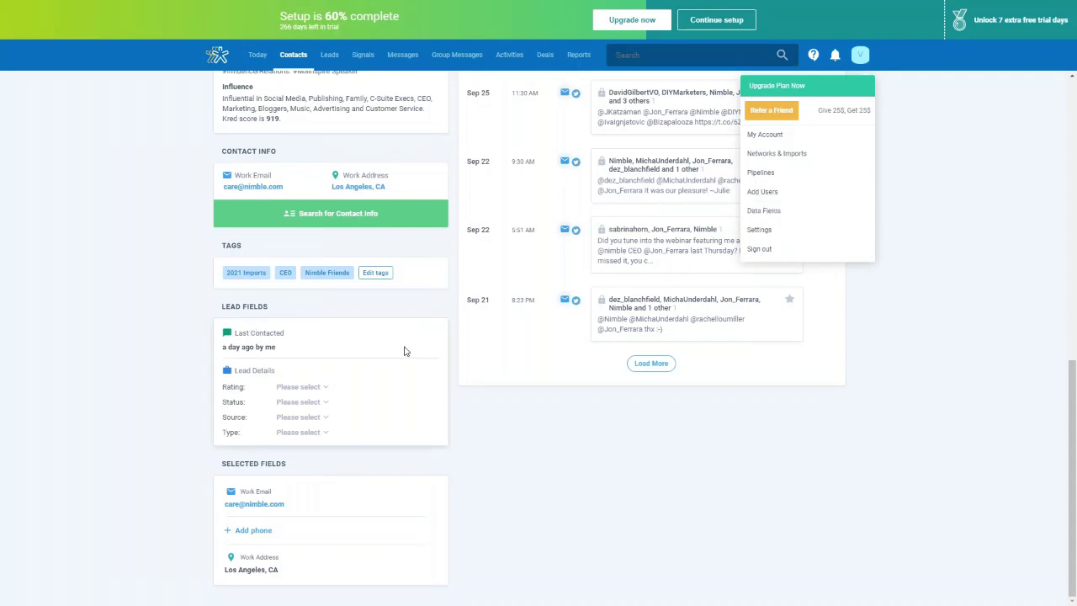
left_click(162, 334)
- Look through the contact's full history of past interactions
scroll(163, 334, "up", 5)
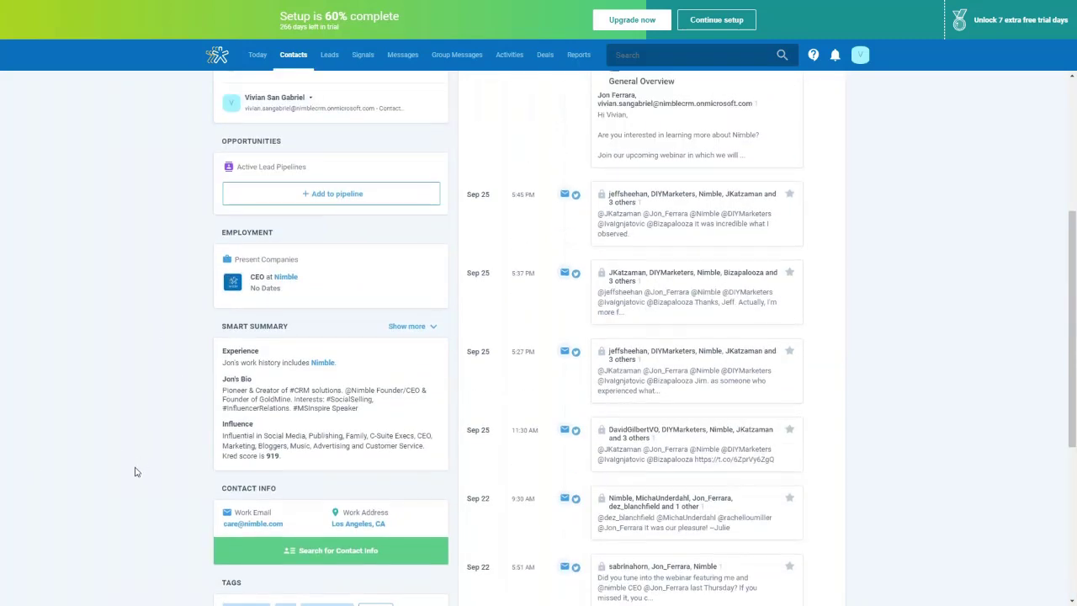
scroll(137, 471, "up", 4)
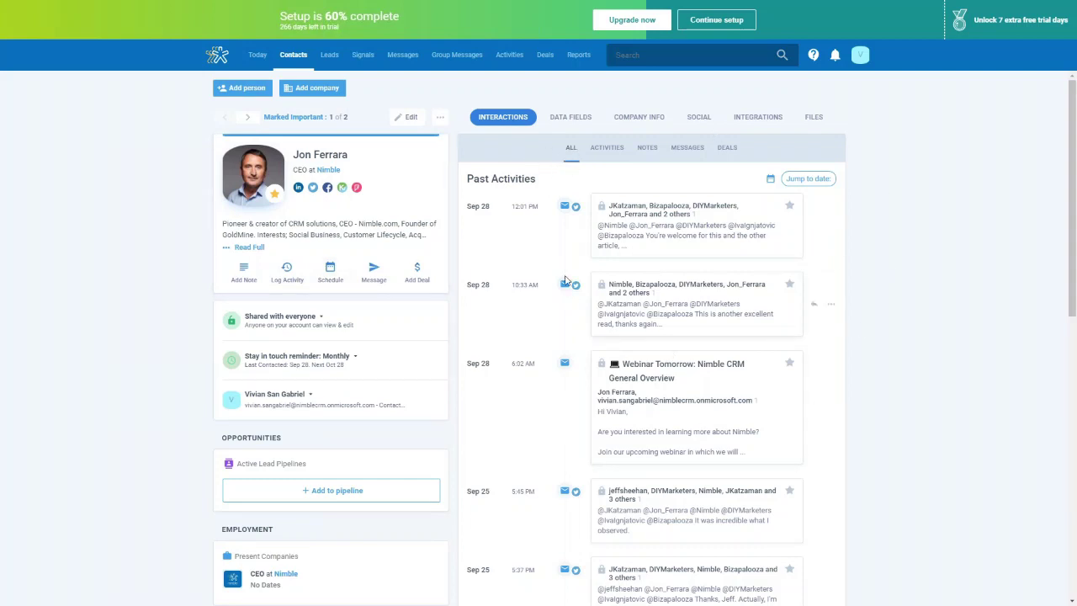
scroll(565, 280, "down", 5)
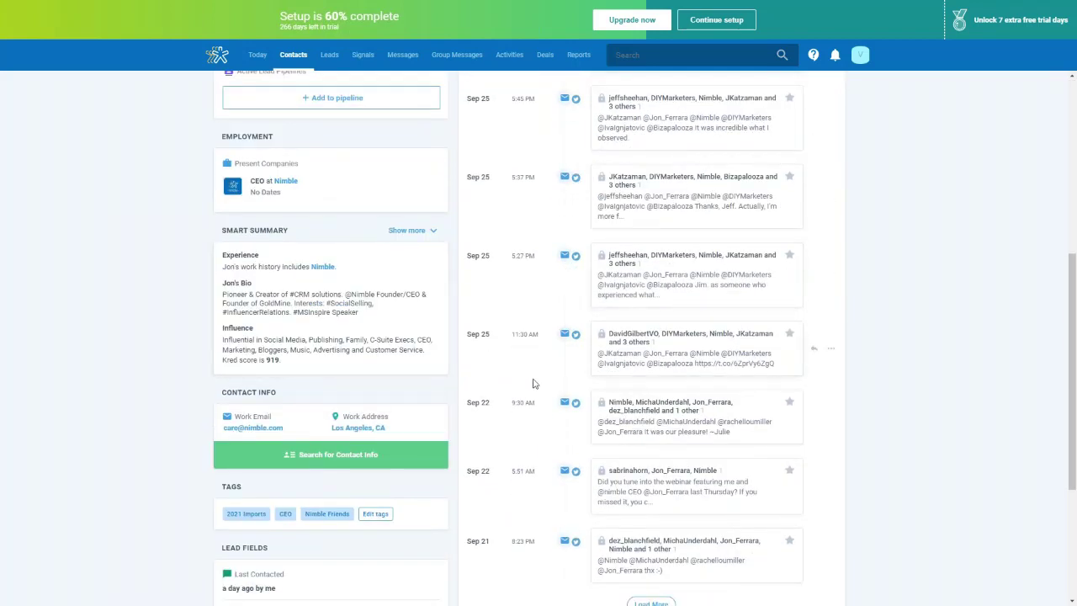
scroll(532, 377, "up", 5)
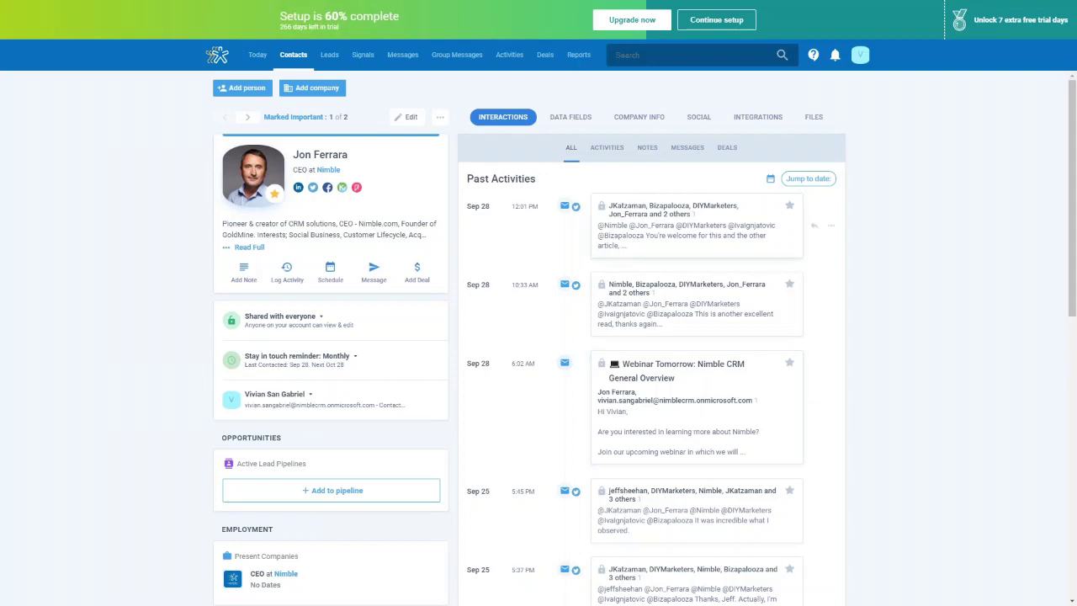
- Review the contact's interactions by category: activities with their type filter choices, notes, messages and deals
left_click(607, 153)
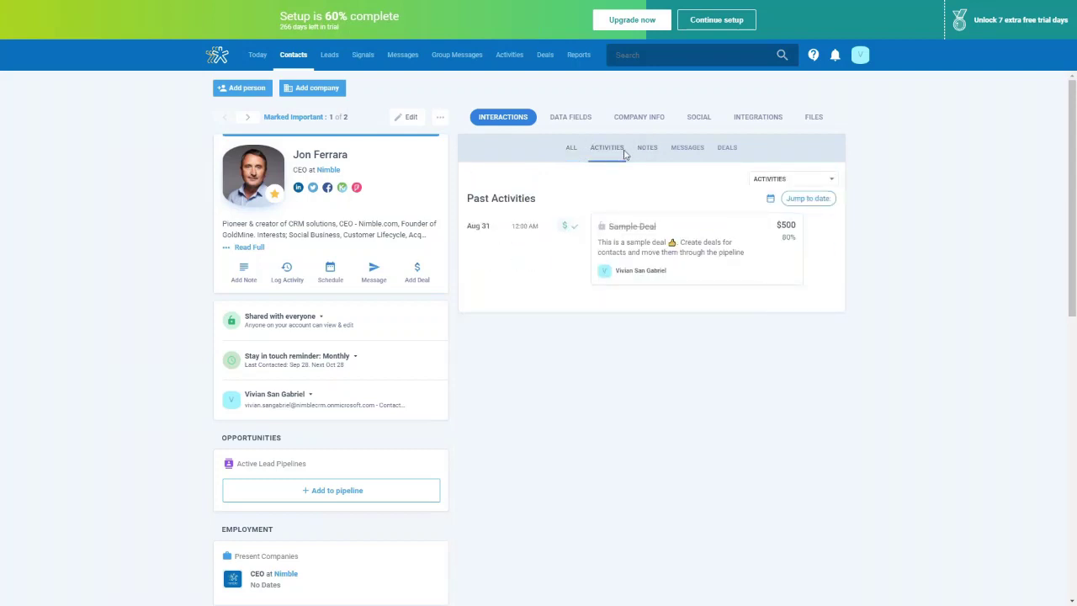
left_click(826, 183)
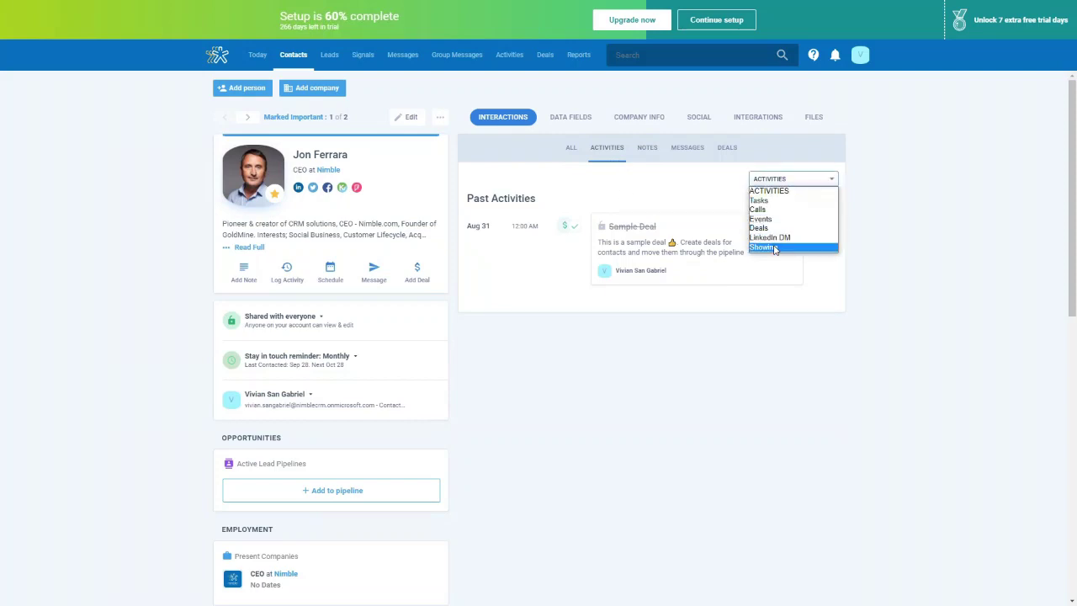
left_click(647, 156)
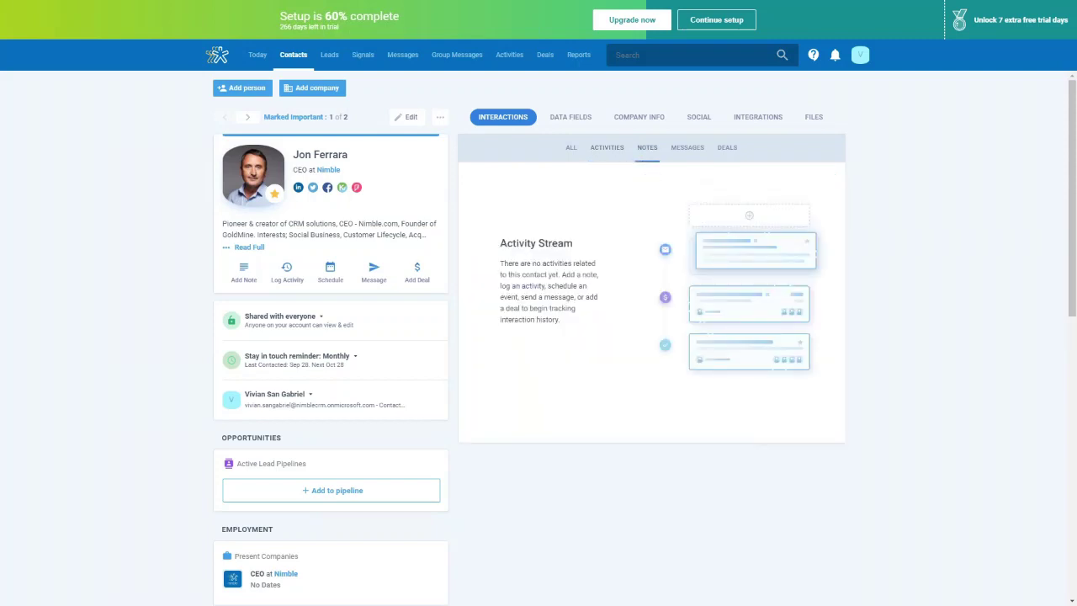
left_click(687, 149)
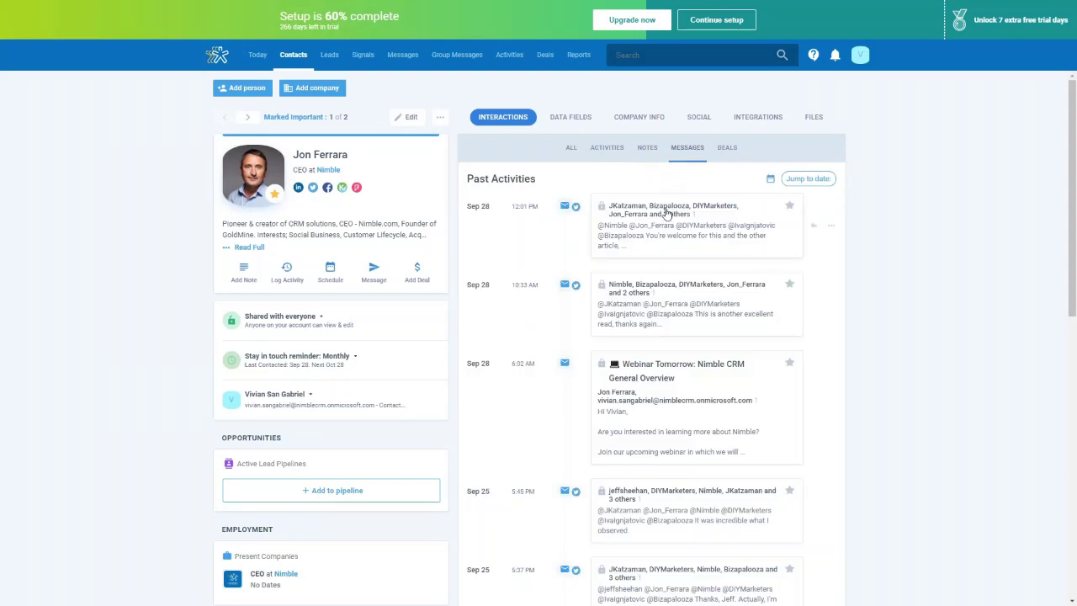
scroll(664, 221, "down", 2)
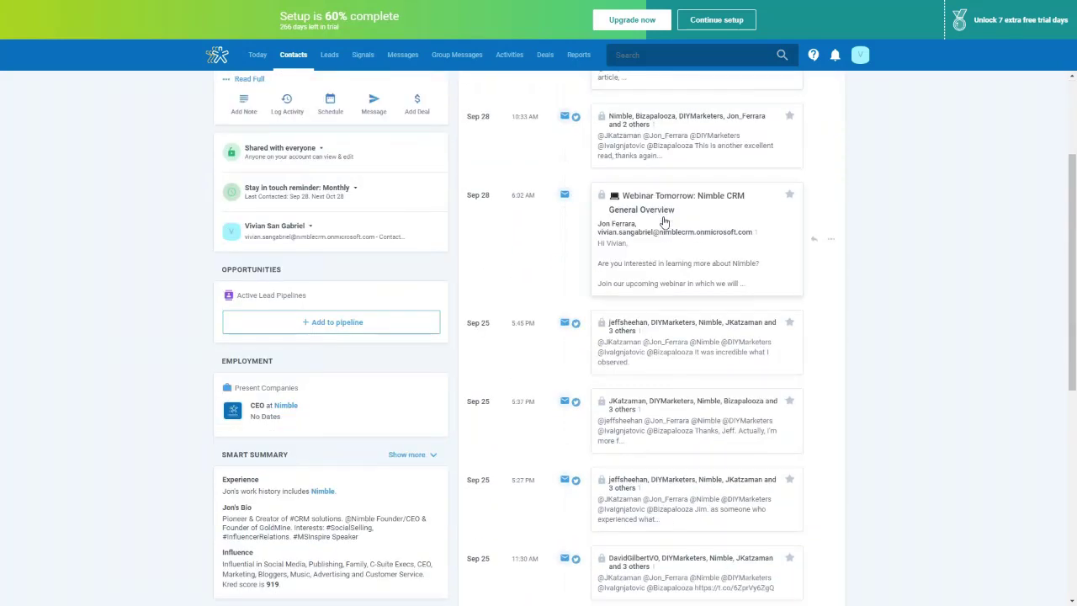
scroll(664, 221, "up", 2)
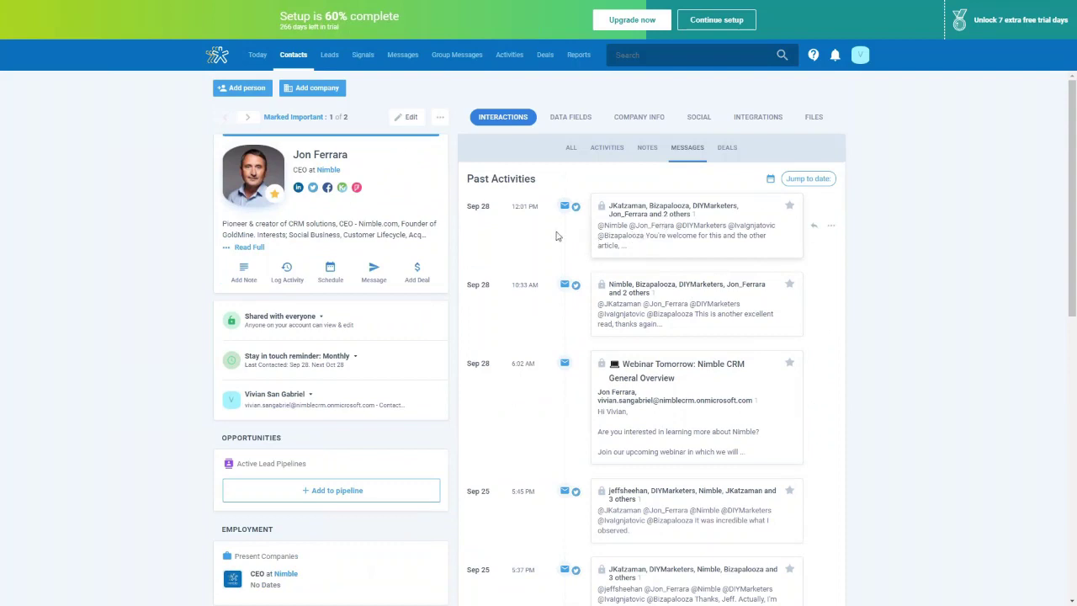
left_click(726, 148)
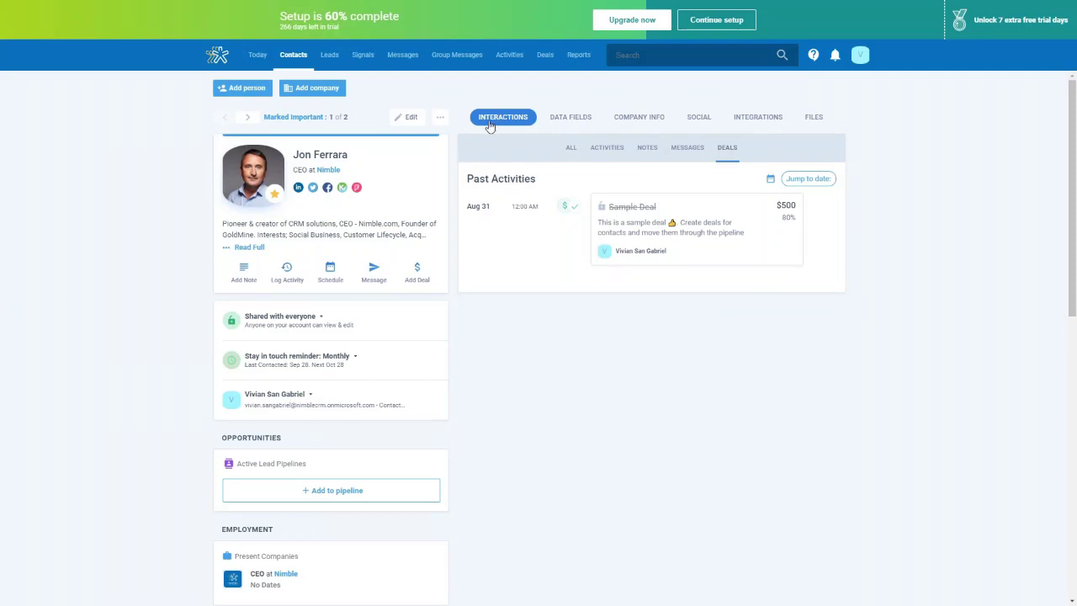
- Examine the contact's person data fields and the options for attaching files, without changing anything
left_click(570, 120)
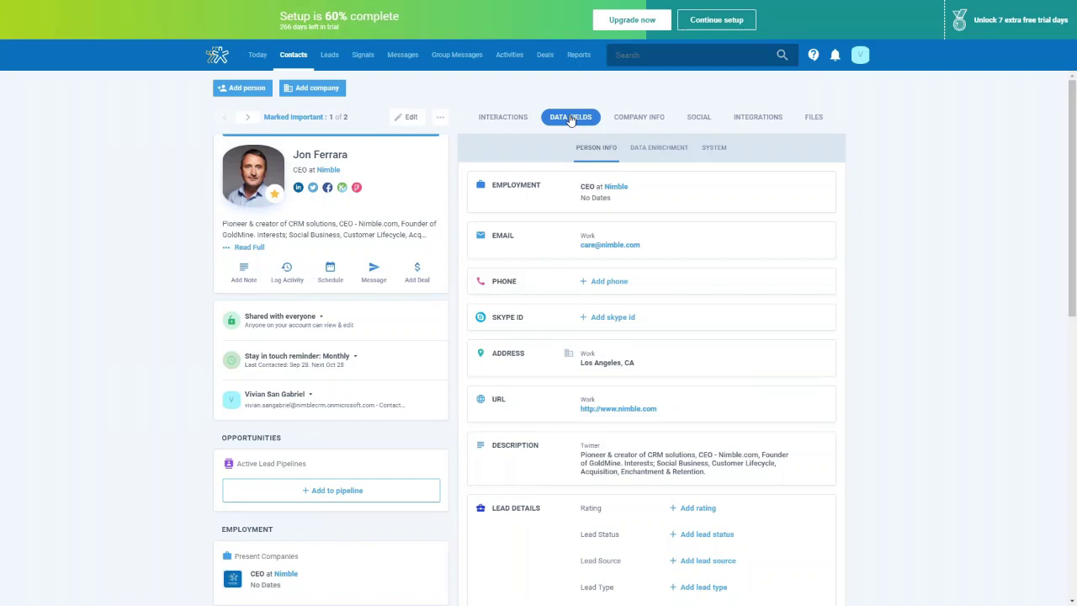
left_click(861, 55)
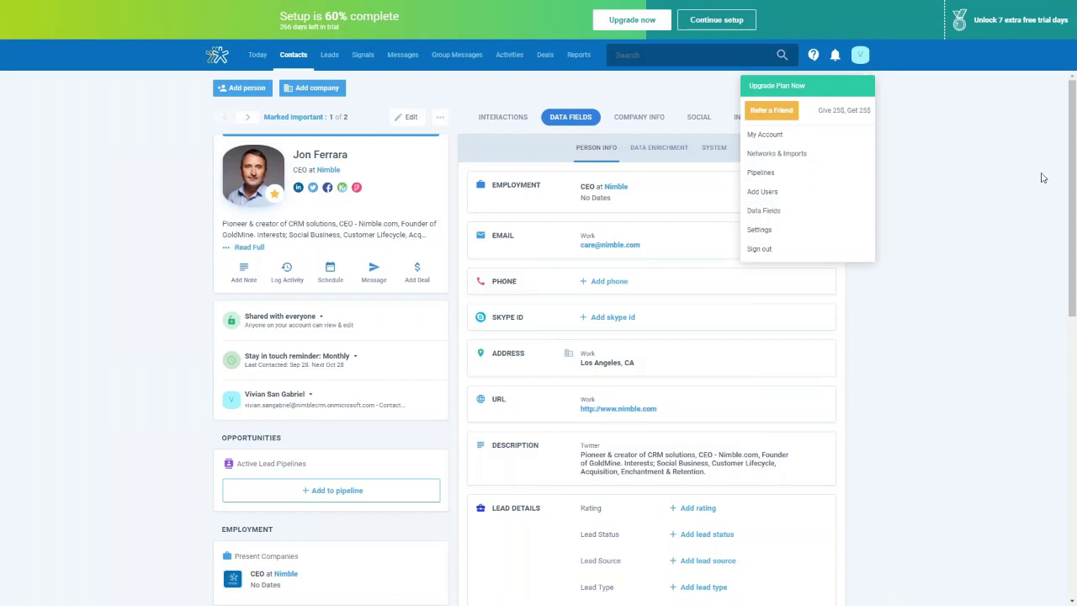
left_click(1009, 199)
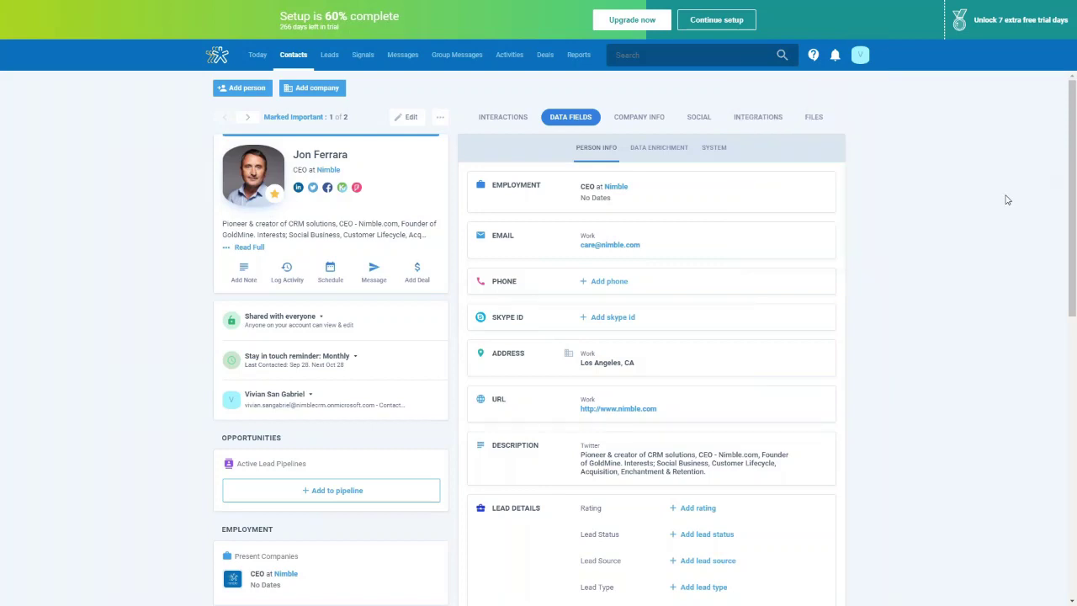
left_click(812, 125)
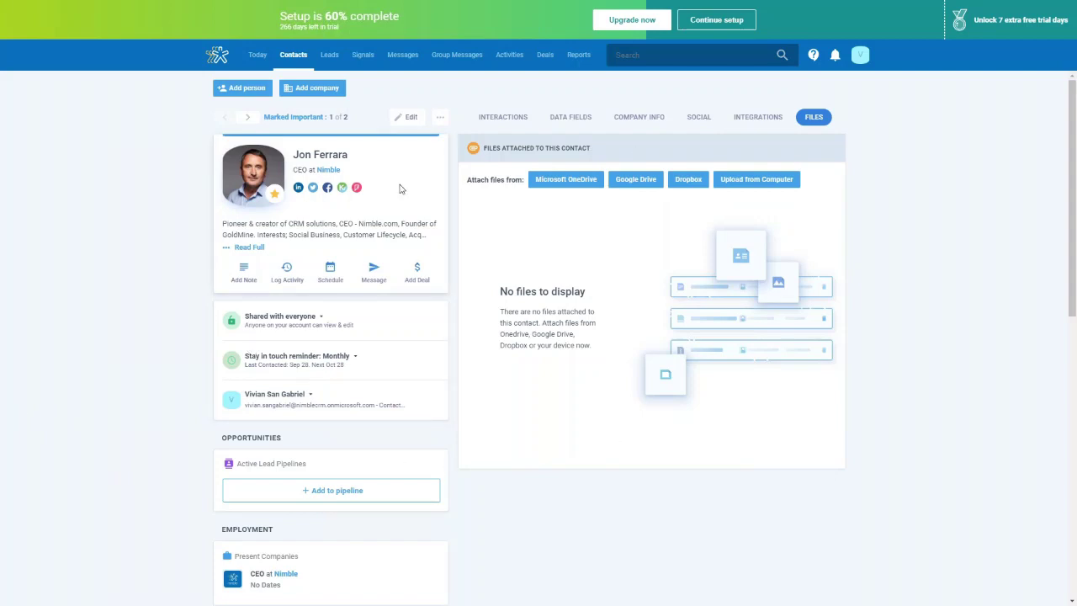
scroll(400, 188, "down", 1)
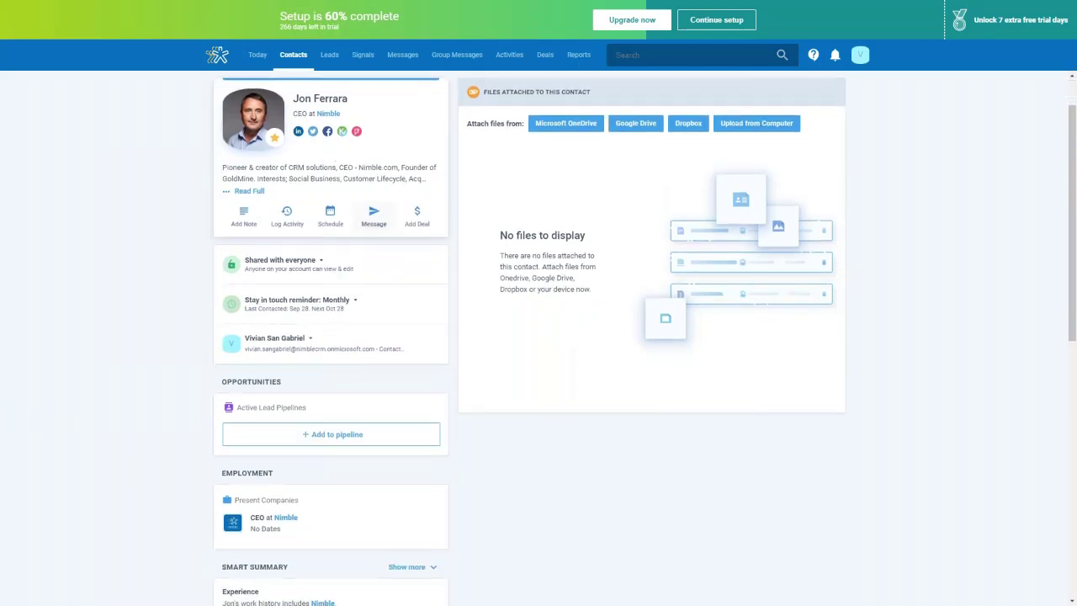
- Start a new segment search from the contact list, filter by Email Is Not Empty, and look over the matching contacts
left_click(293, 56)
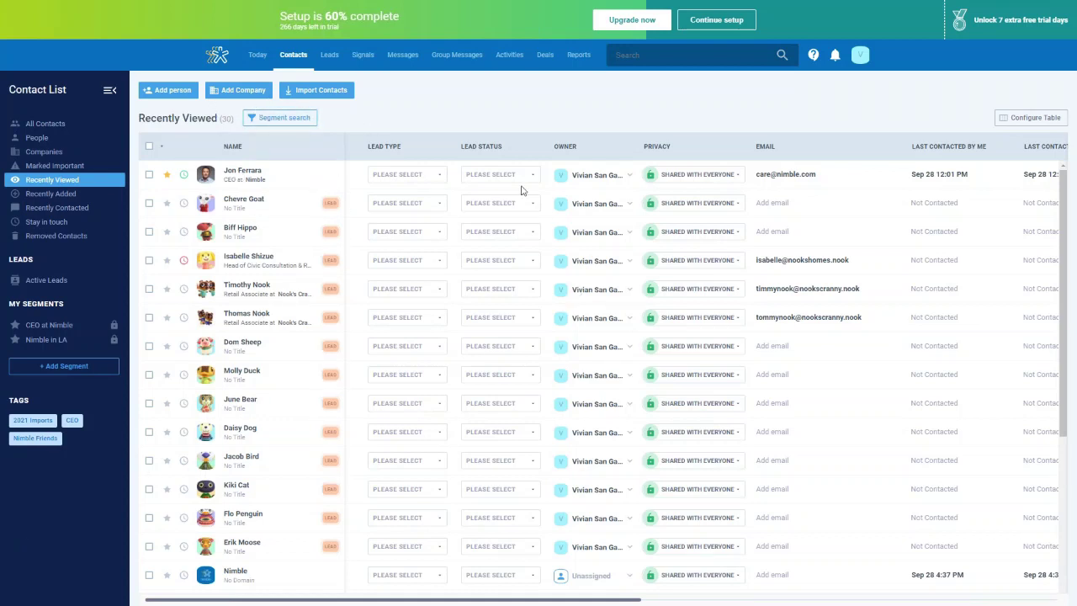
left_click(278, 119)
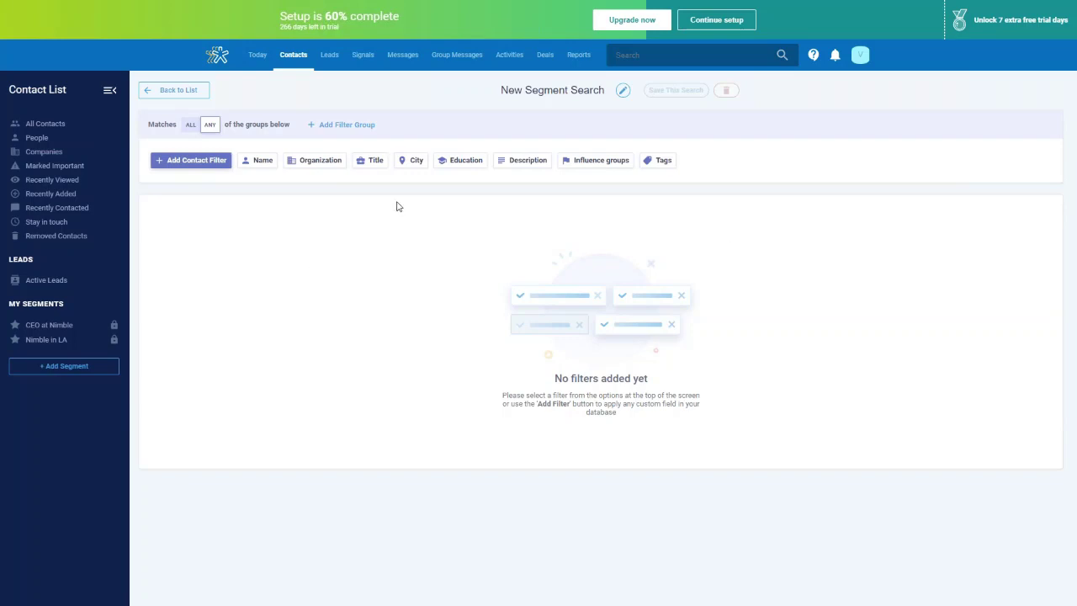
left_click(201, 166)
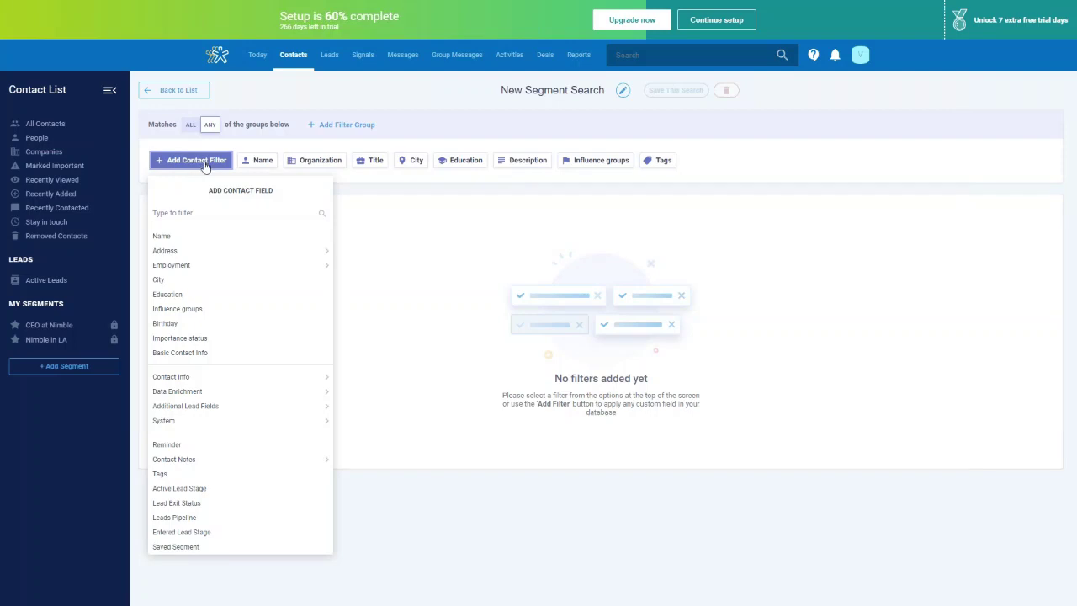
left_click(188, 215)
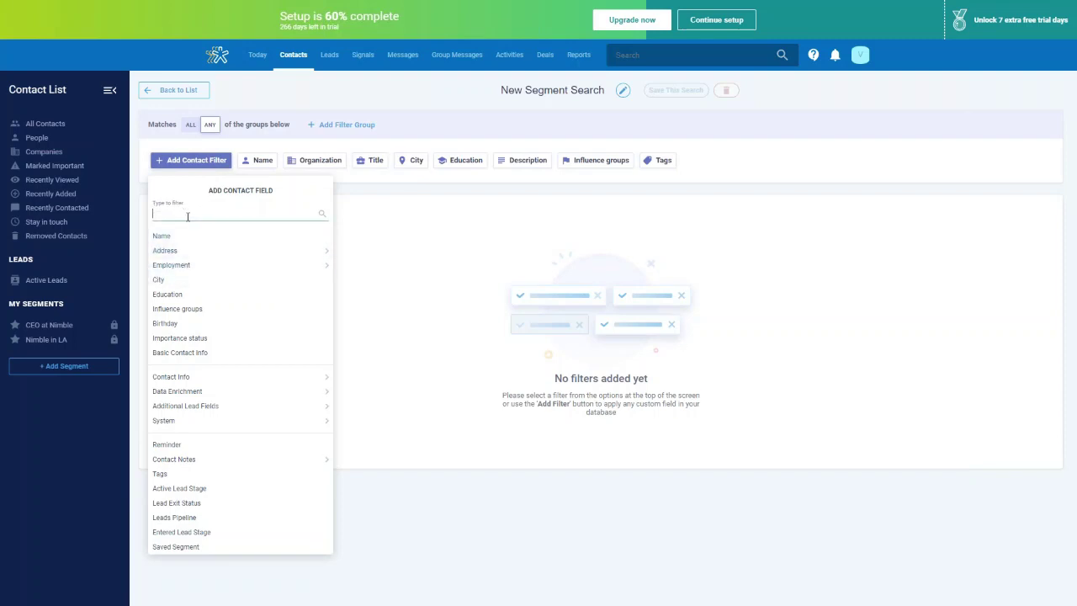
type("email")
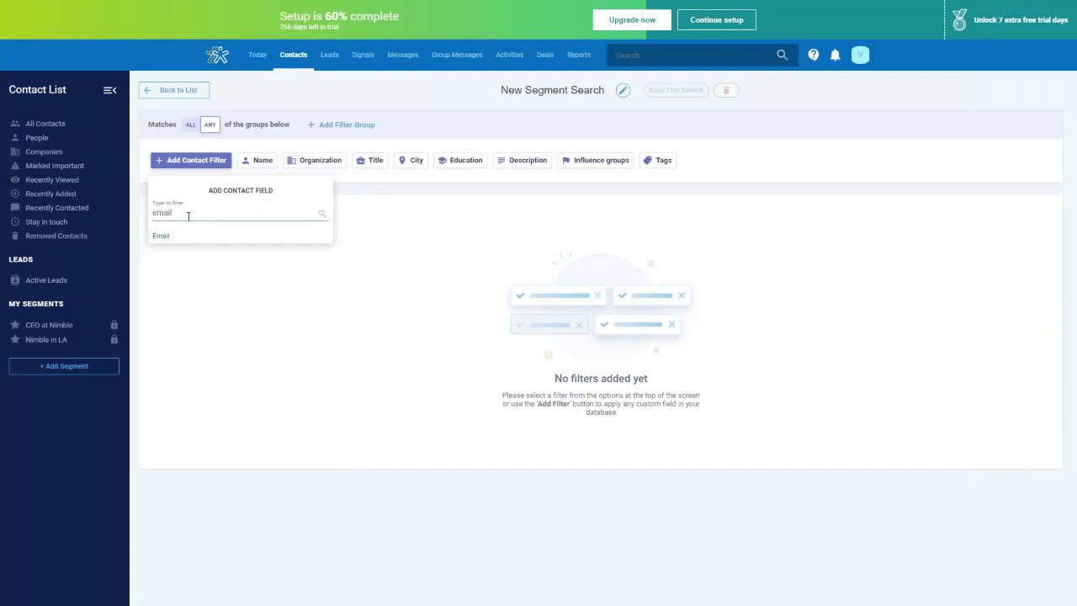
left_click(172, 236)
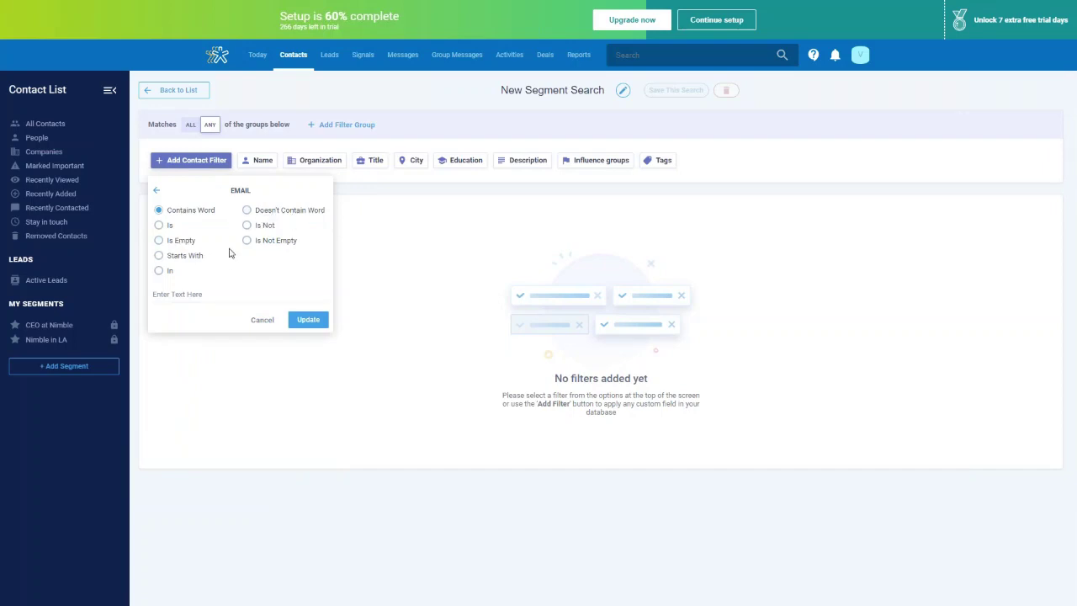
left_click(246, 241)
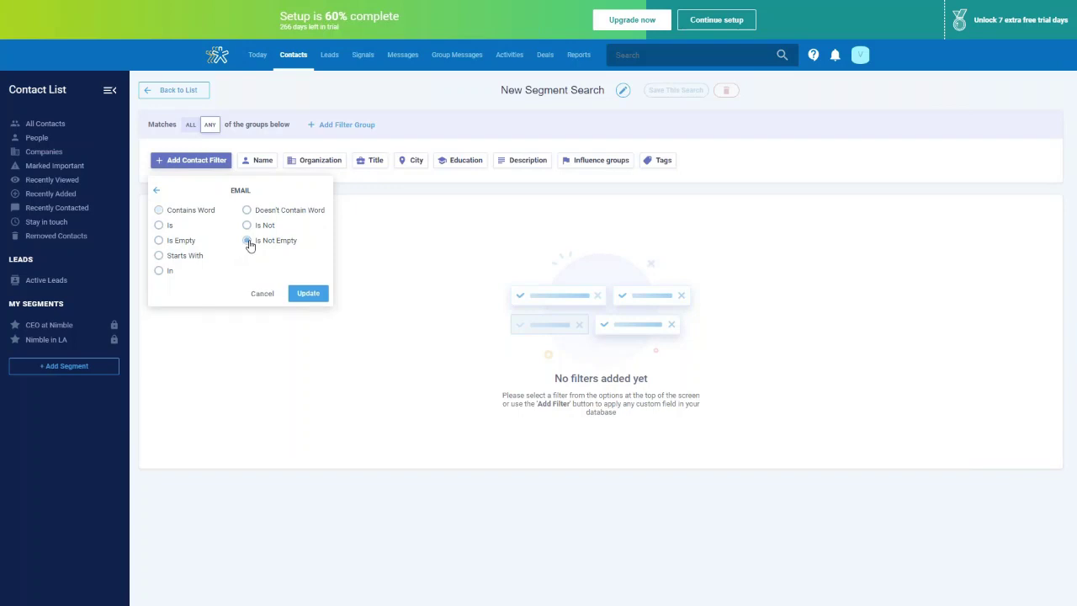
left_click(308, 294)
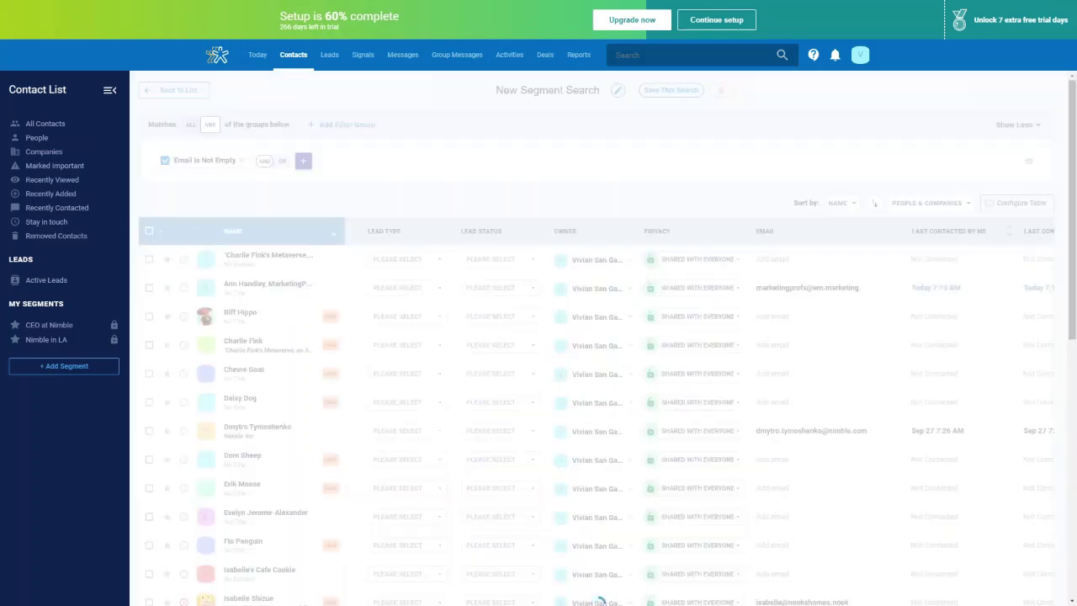
scroll(311, 294, "down", 3)
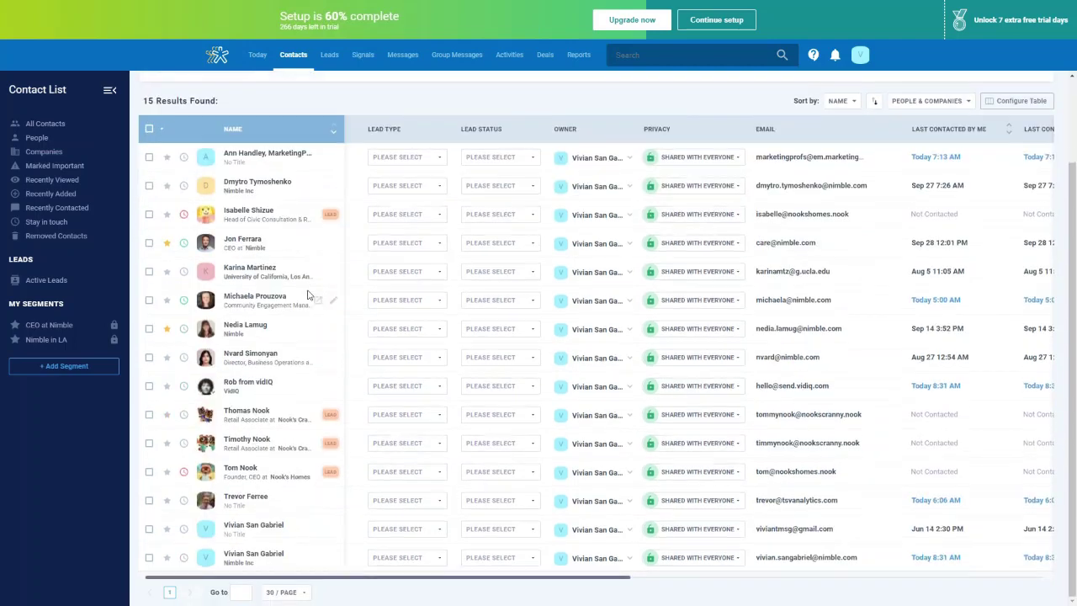
scroll(318, 305, "up", 3)
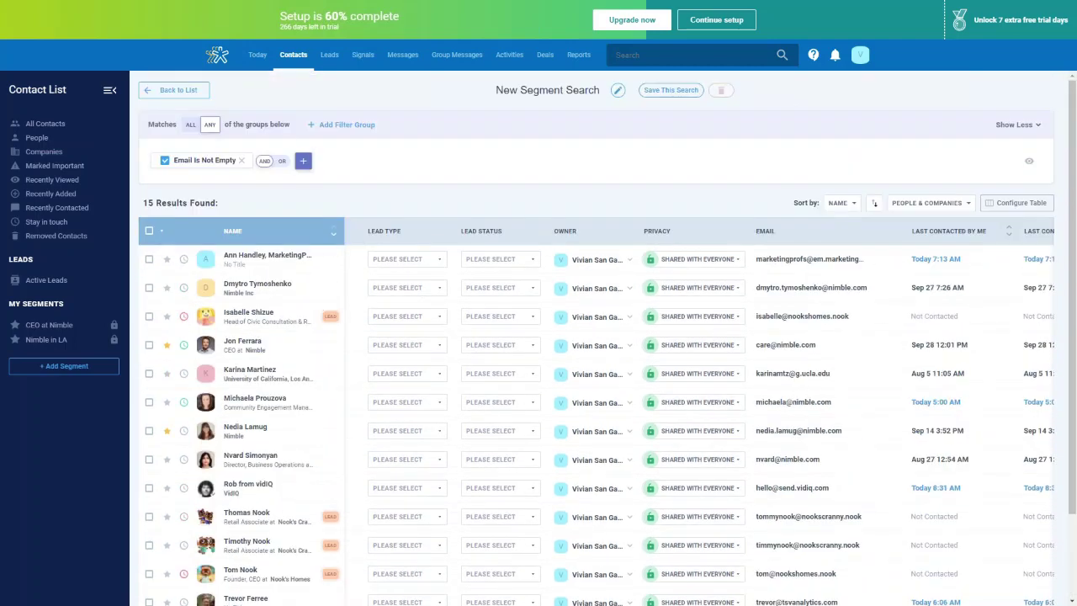
- Add a second segment filter, combined with AND, for First name Contains Word "t"
left_click(304, 162)
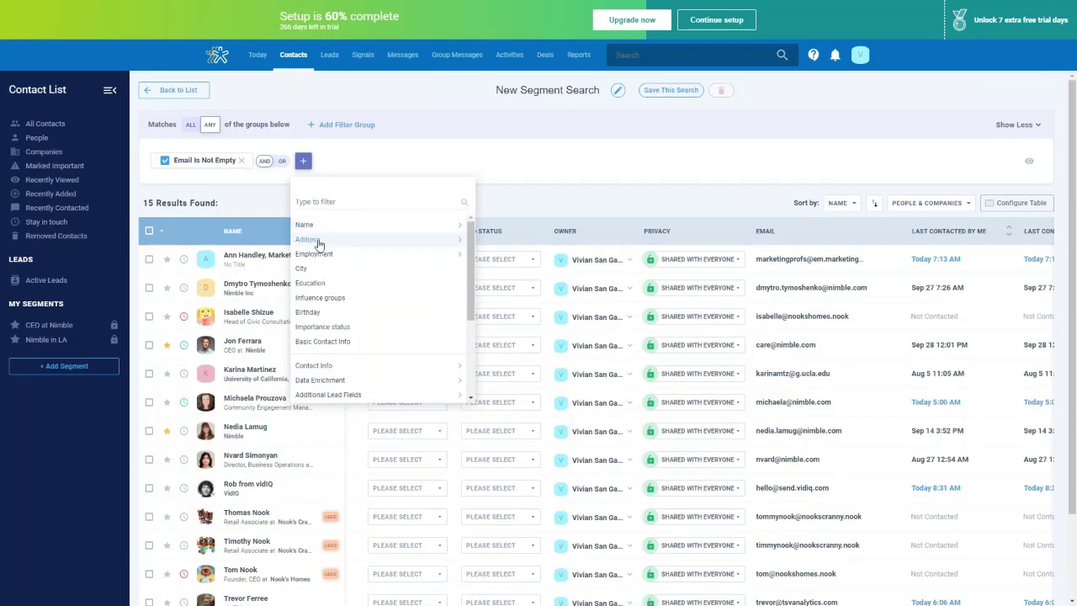
left_click(316, 229)
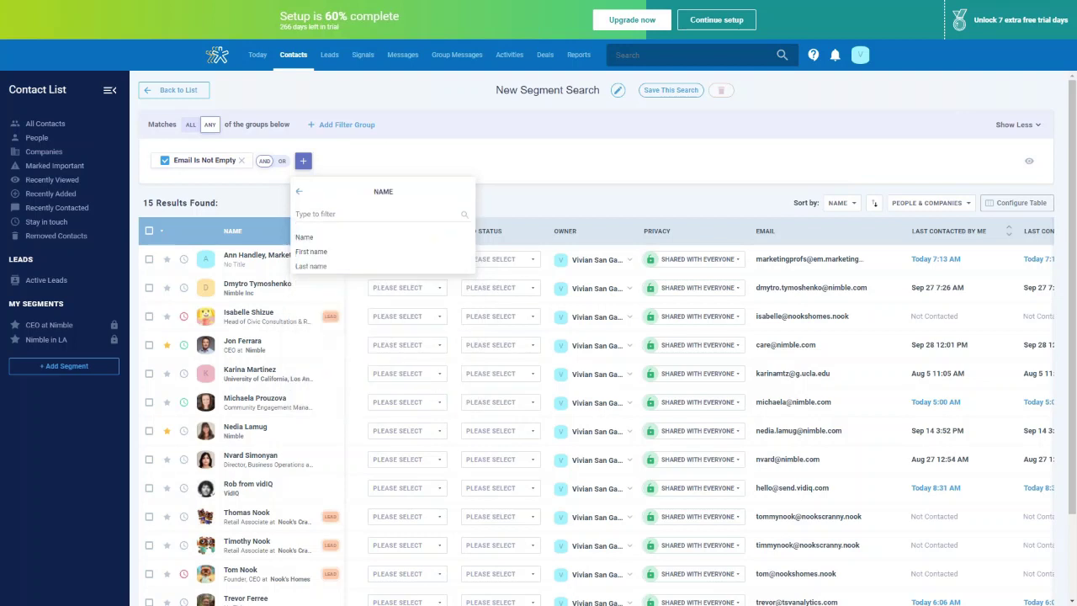
left_click(312, 254)
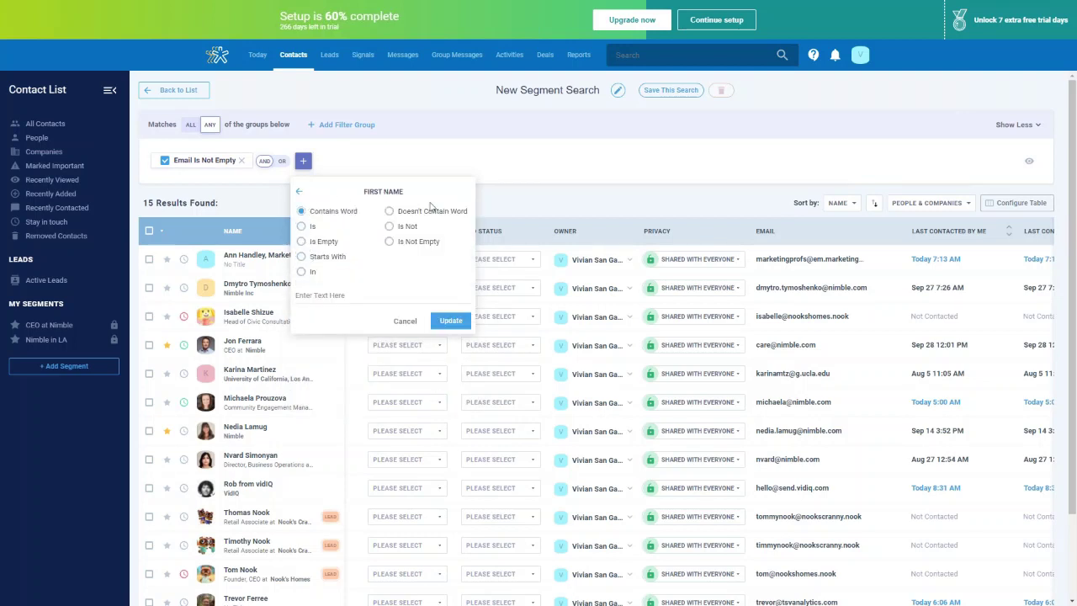
left_click(327, 294)
left_click(452, 325)
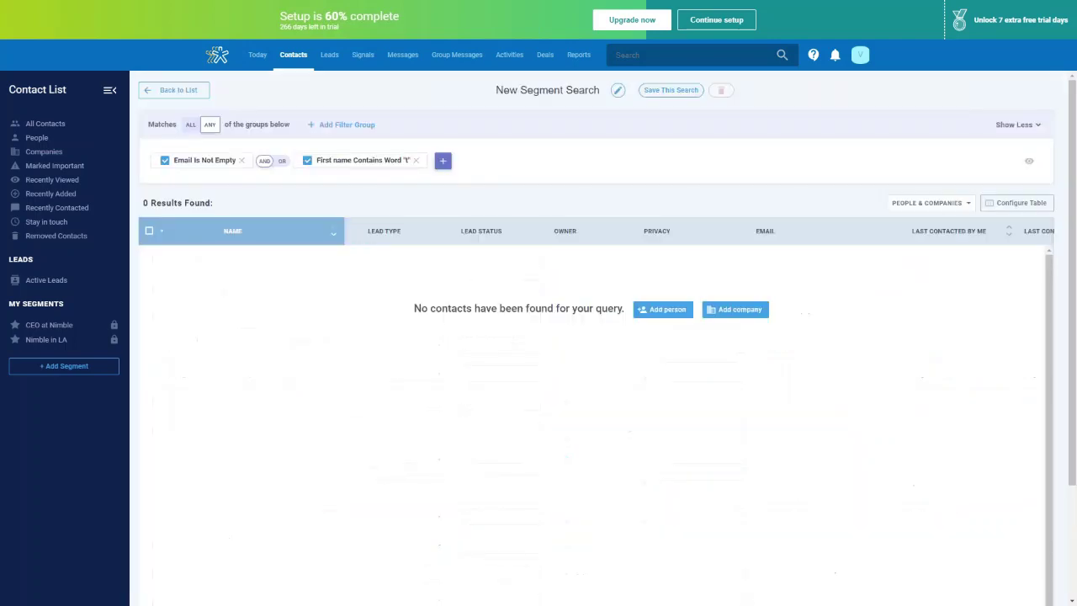
- Replace the segment's first name filter with Last contacted by Team After Today, combined with AND
left_click(416, 160)
left_click(303, 160)
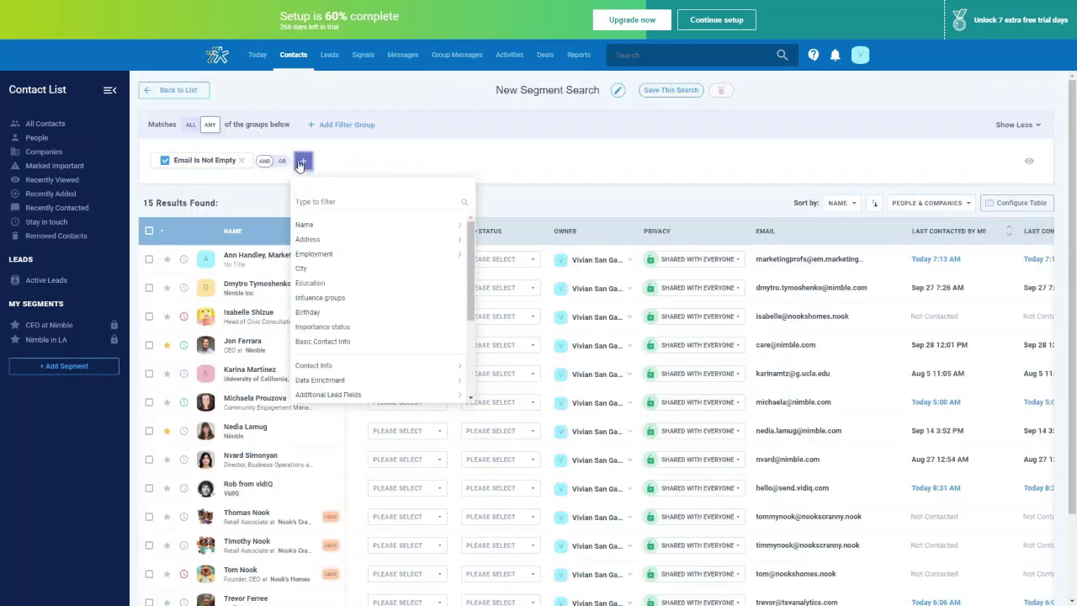
left_click(318, 200)
type("last")
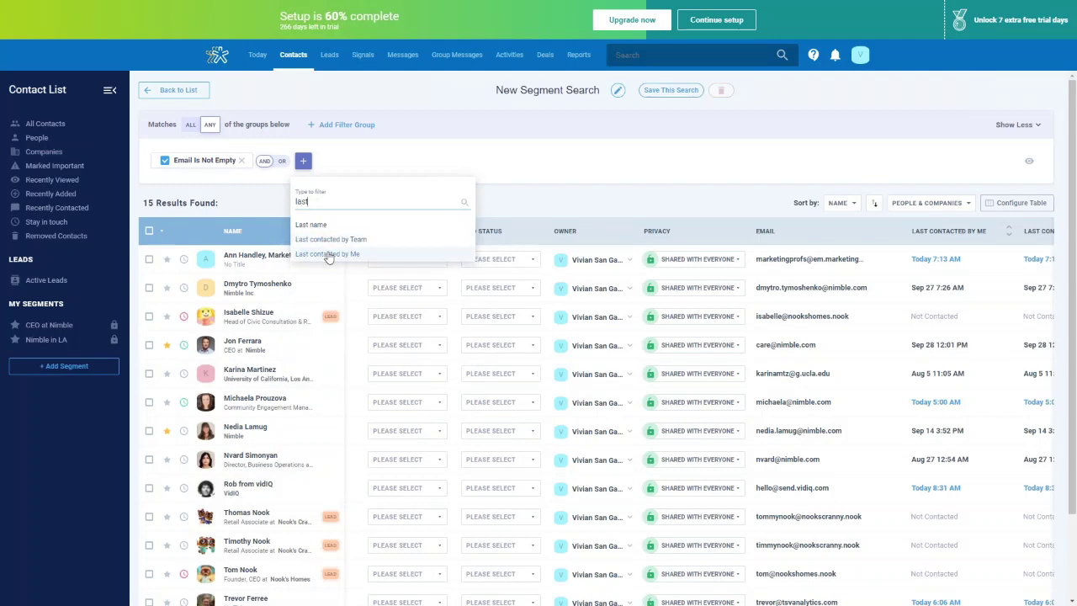
left_click(328, 239)
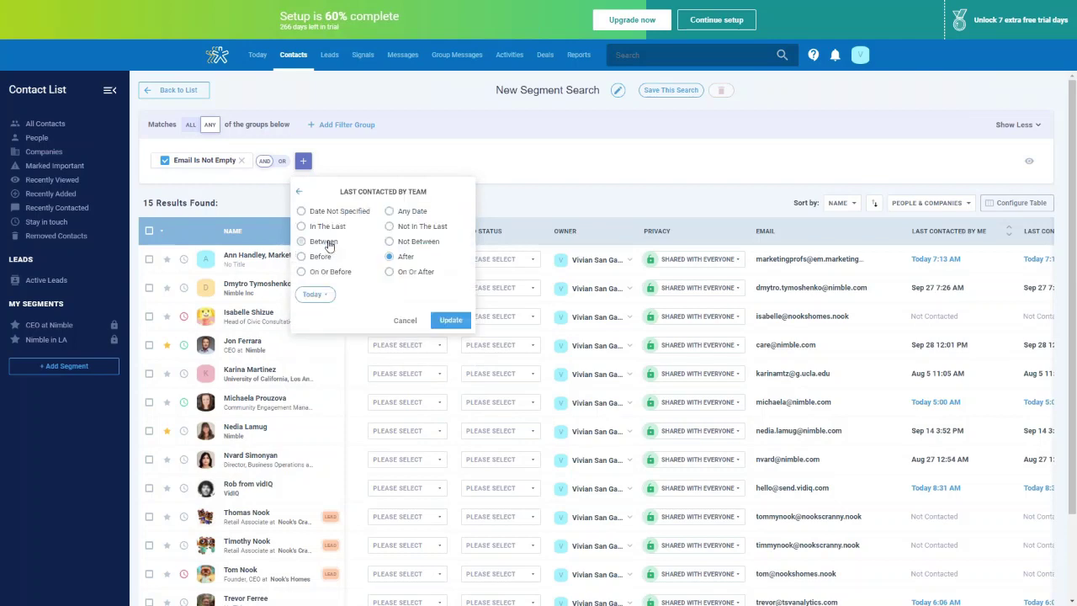
left_click(451, 320)
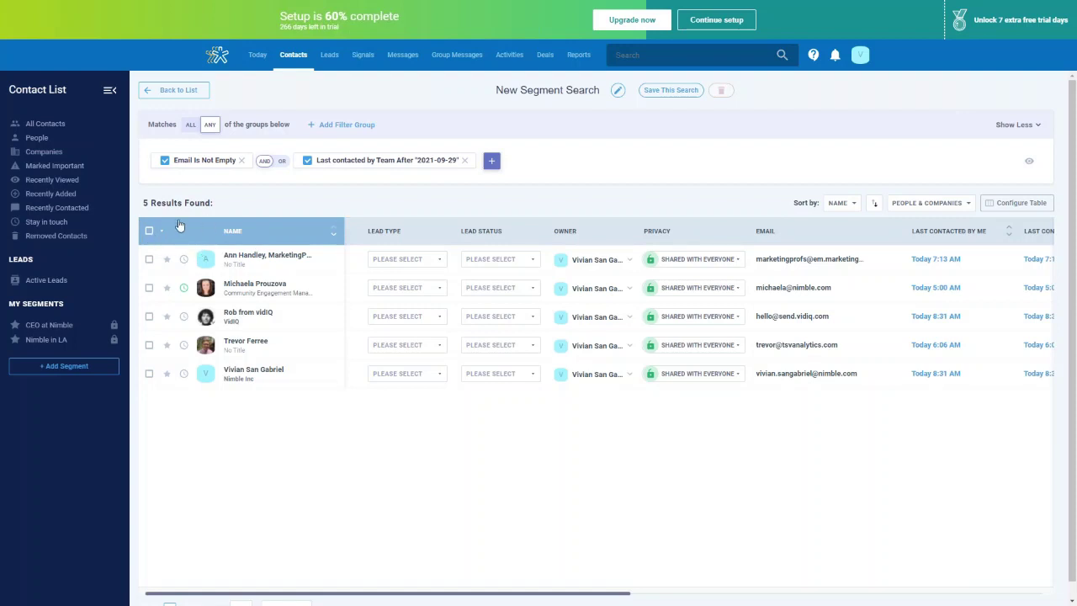
- Select all contacts matching the segment and review the bulk options for importance, tags, reminders, ownership, privacy, lead pipeline and export
left_click(149, 231)
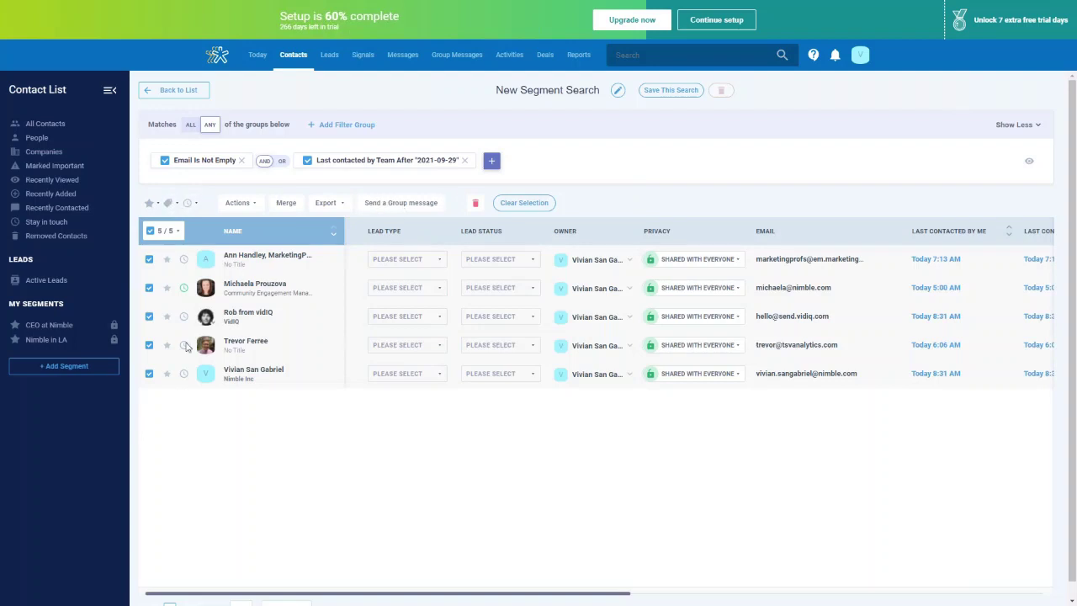
left_click(150, 204)
left_click(169, 204)
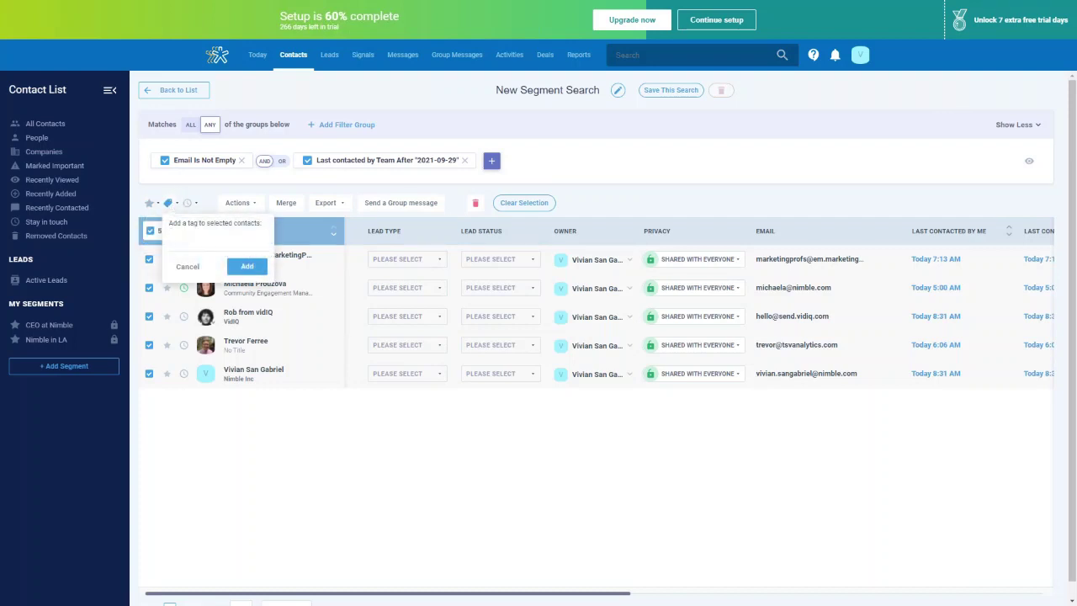
left_click(194, 204)
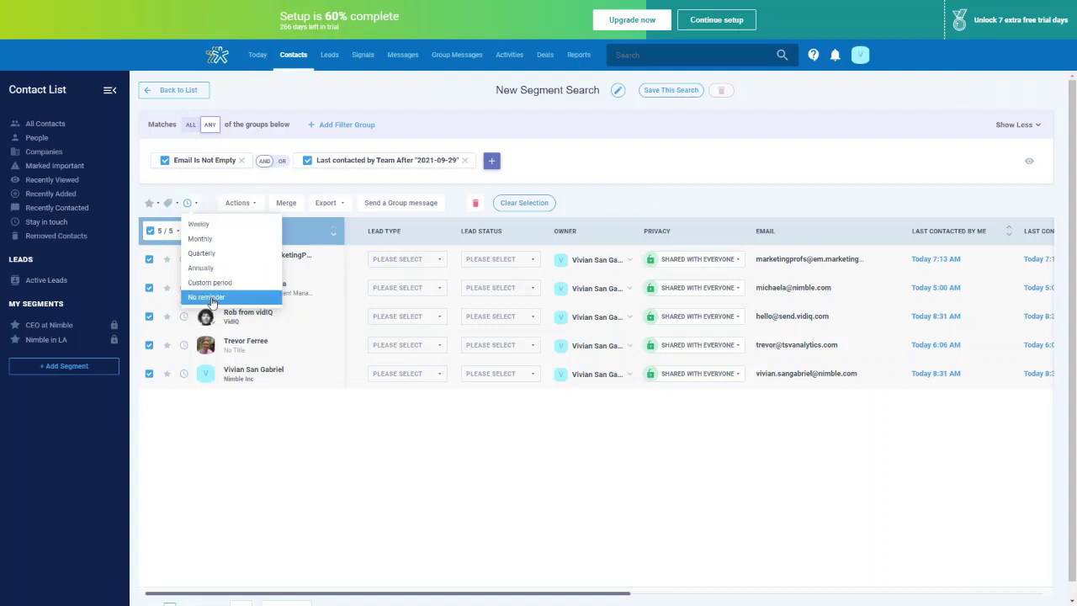
left_click(242, 203)
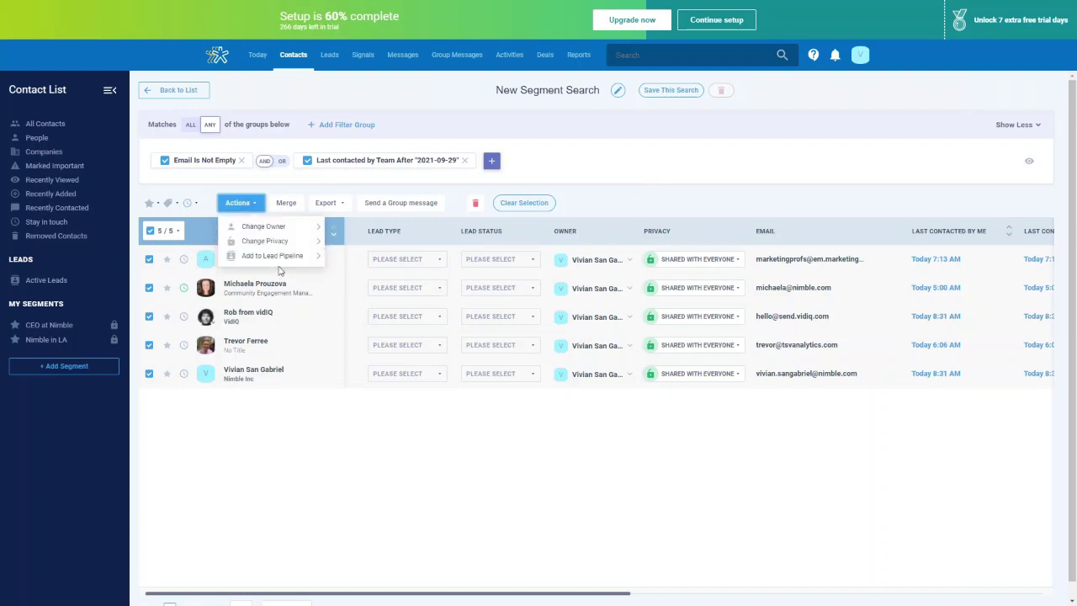
left_click(257, 205)
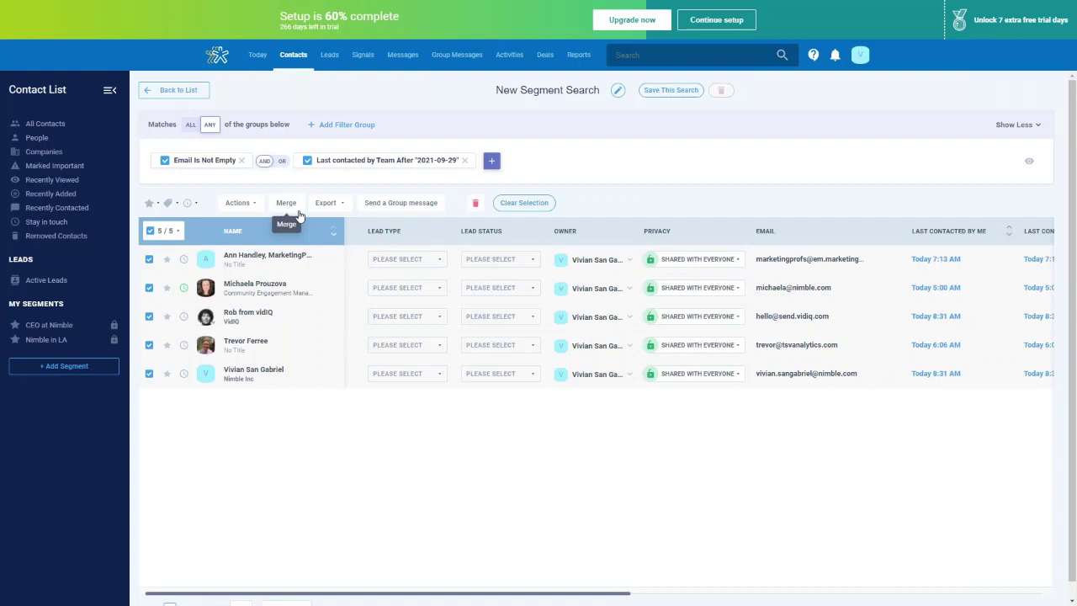
left_click(328, 204)
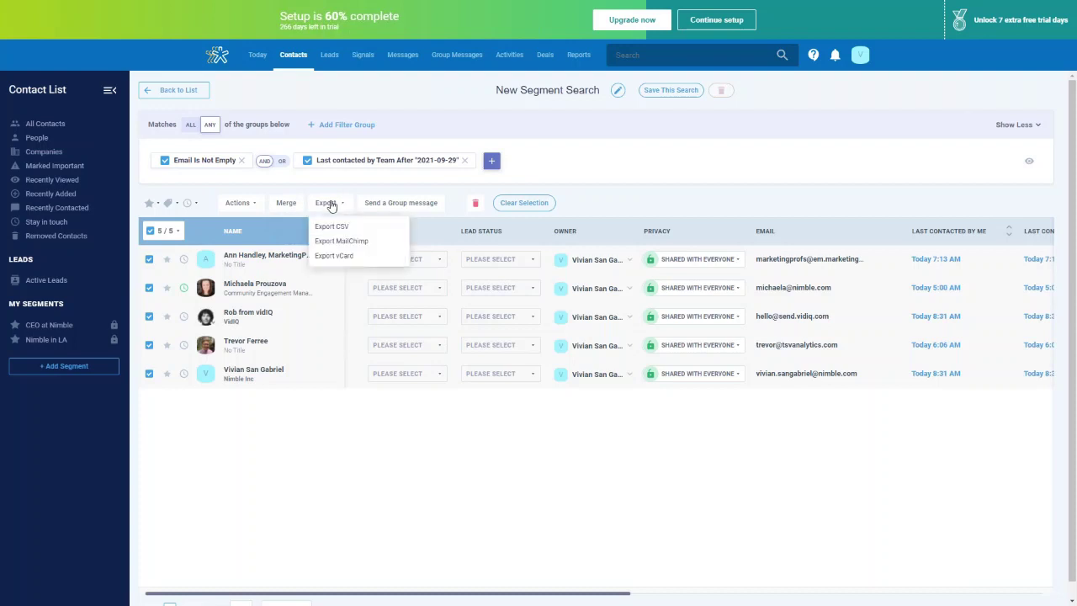
- Start a group message to the selected contacts and insert the *|FName|* merge tag in the message body
left_click(384, 203)
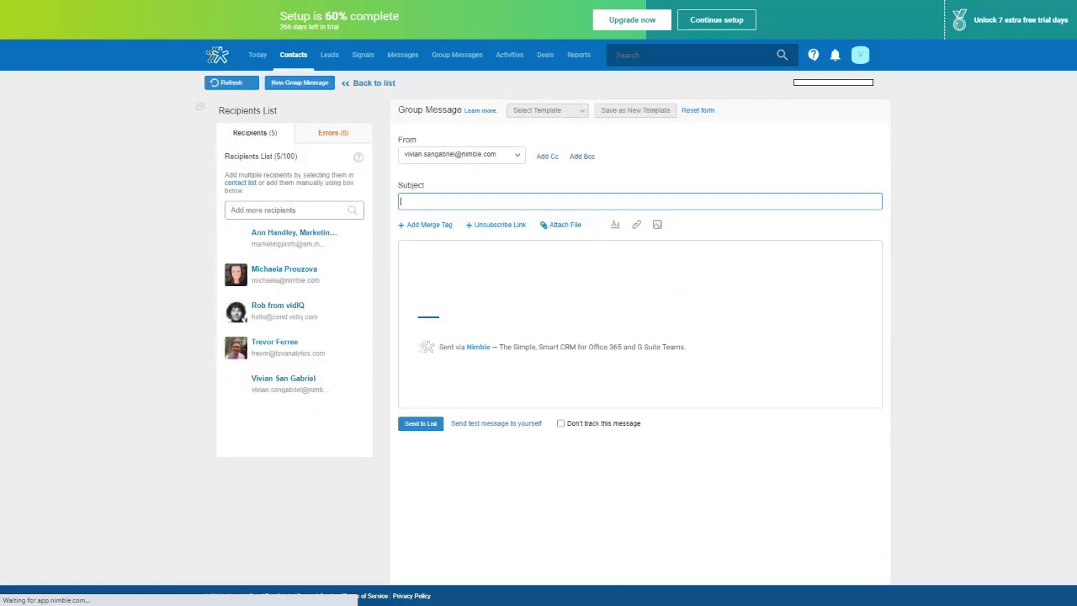
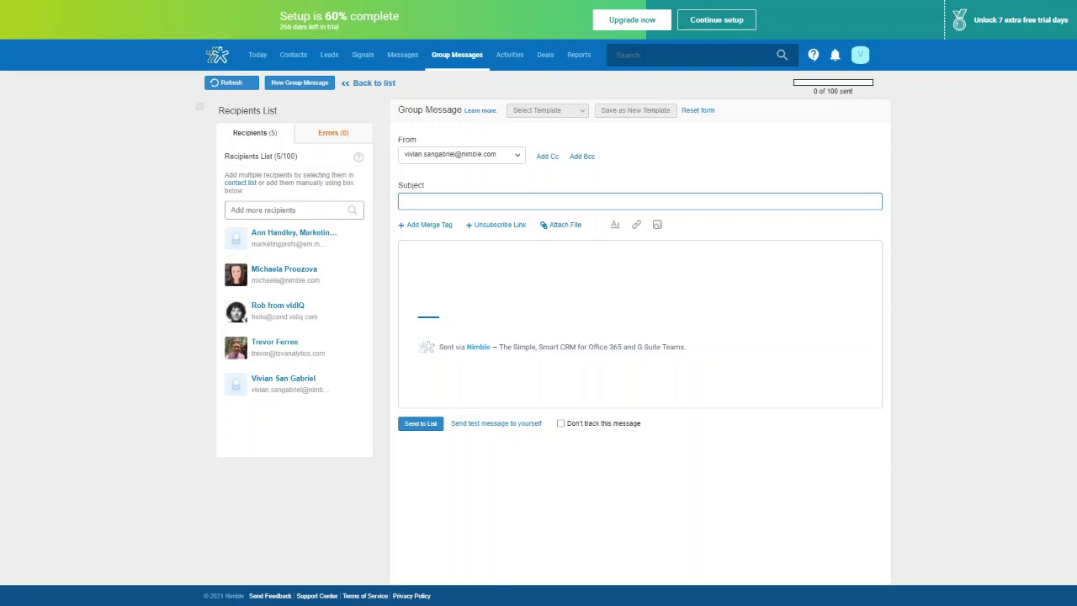
left_click(443, 248)
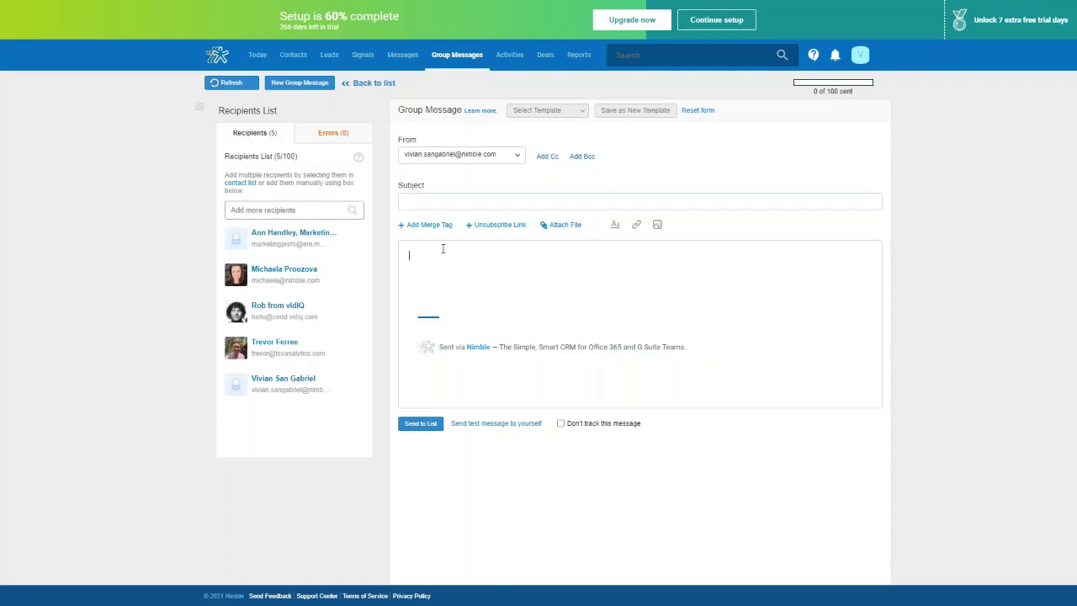
left_click(433, 225)
left_click(435, 242)
left_click_drag(450, 256, 378, 258)
left_click(501, 252)
- Look over the email settings for templates and signature, and return to the group message to check its template choices
left_click(861, 56)
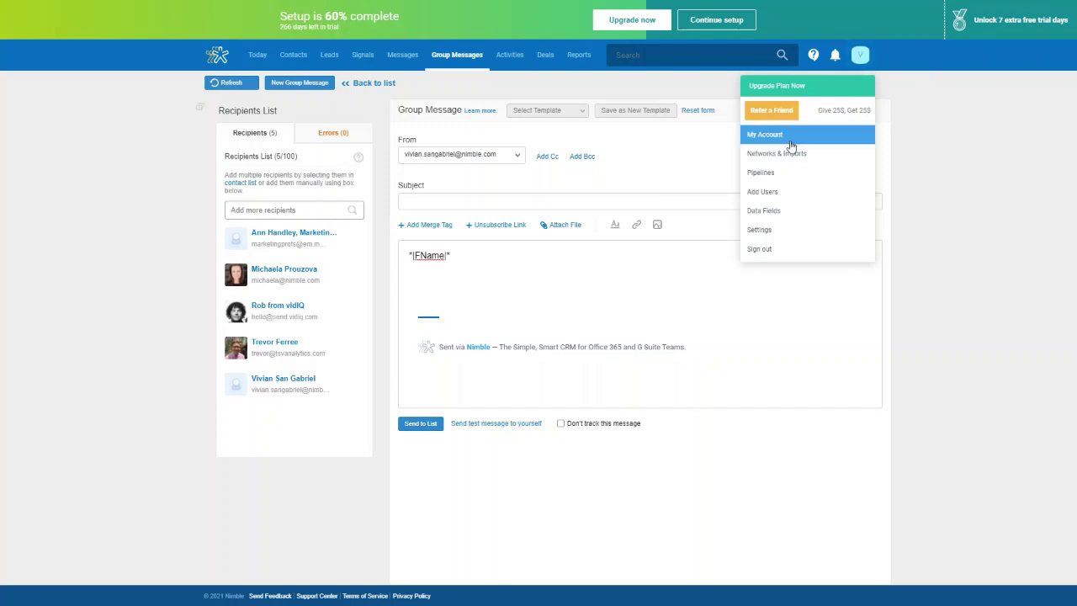
left_click(761, 230)
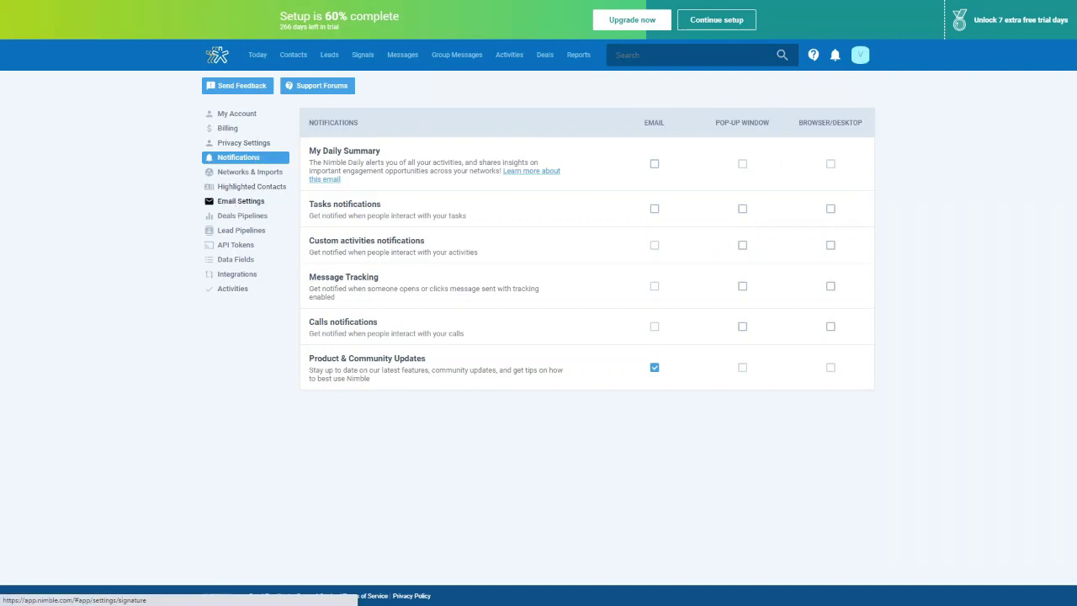
left_click(238, 206)
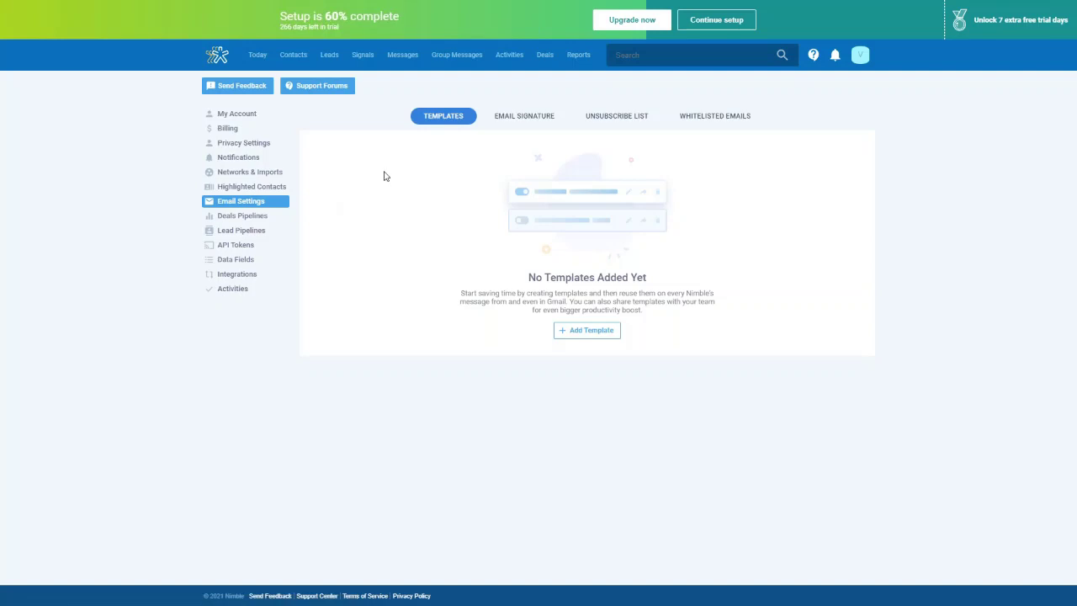
left_click(505, 119)
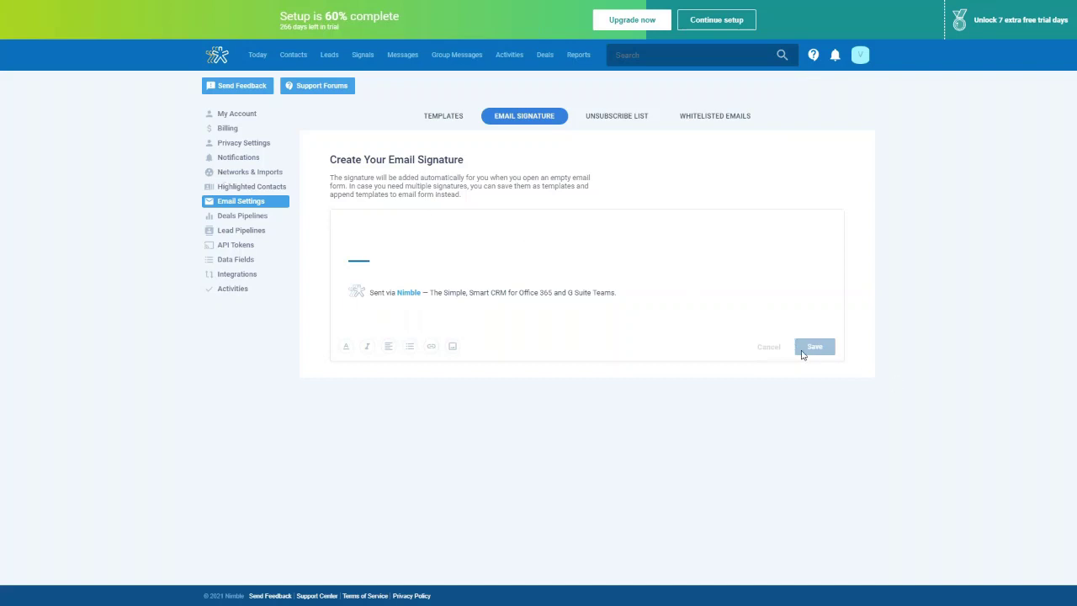
left_click(457, 54)
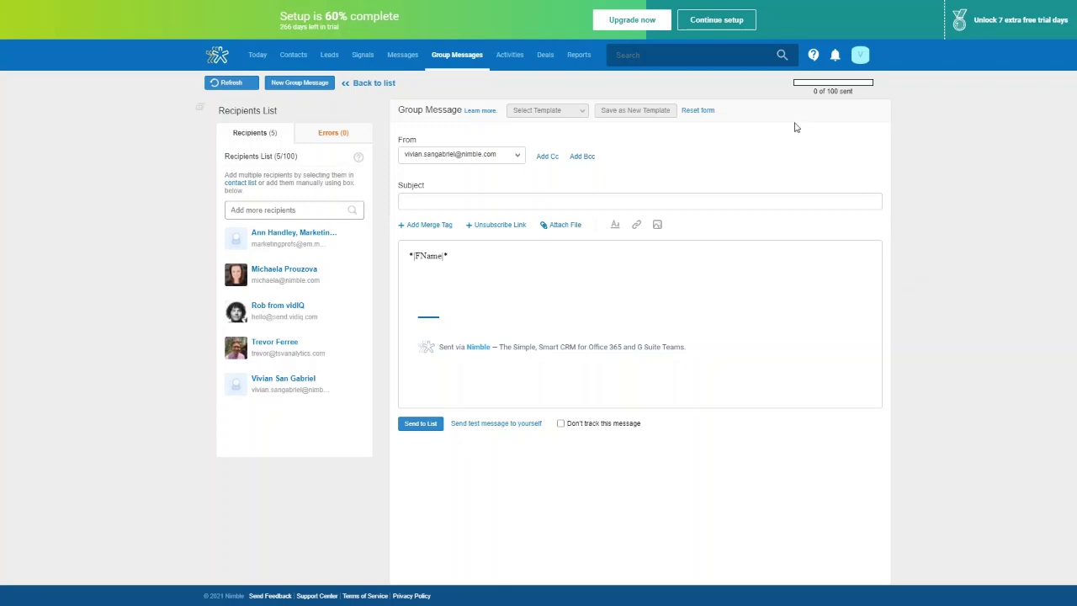
left_click(522, 116)
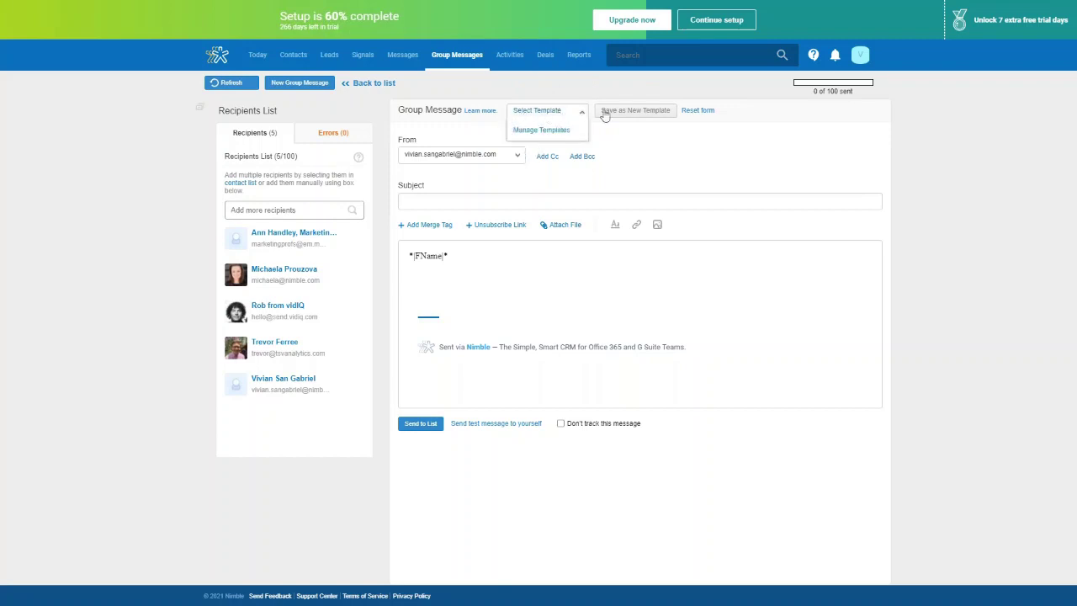
left_click(631, 131)
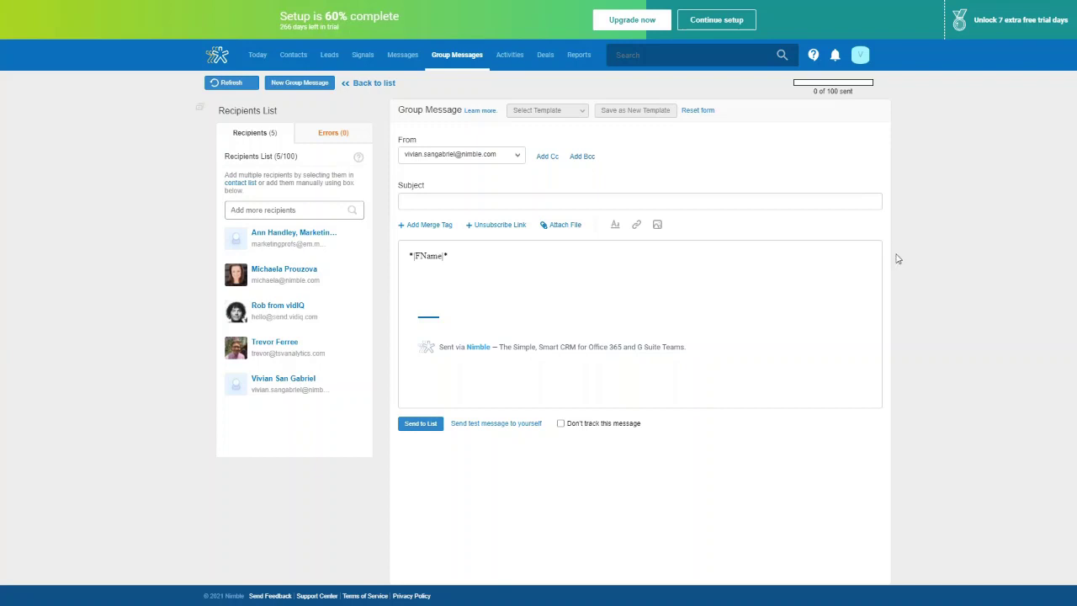
- Show the activities as a listing and examine the team members offered by the Assigned to filter, without applying it
left_click(508, 56)
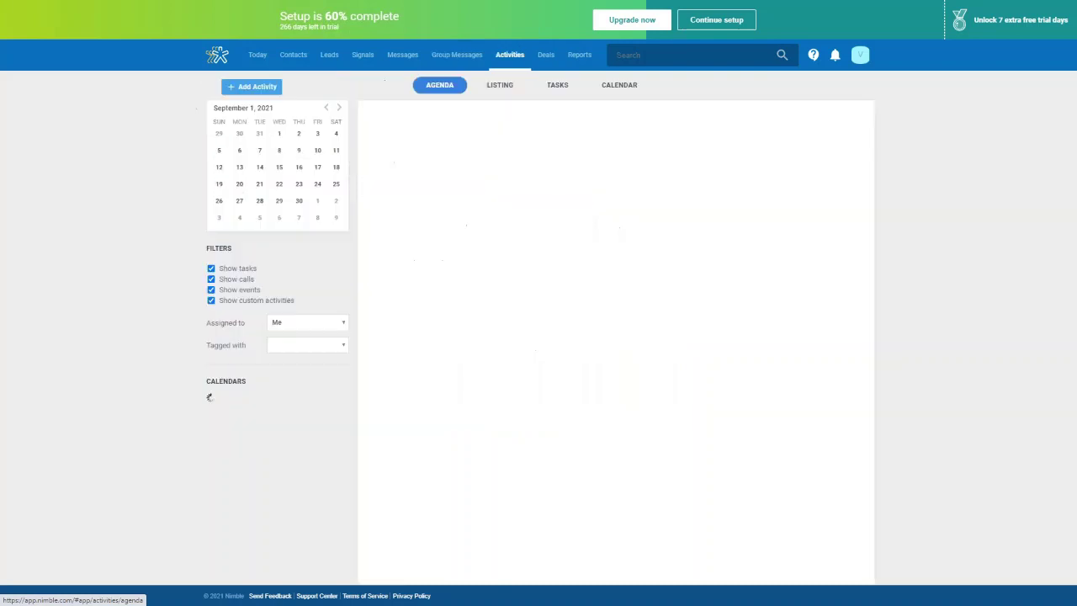
left_click(499, 85)
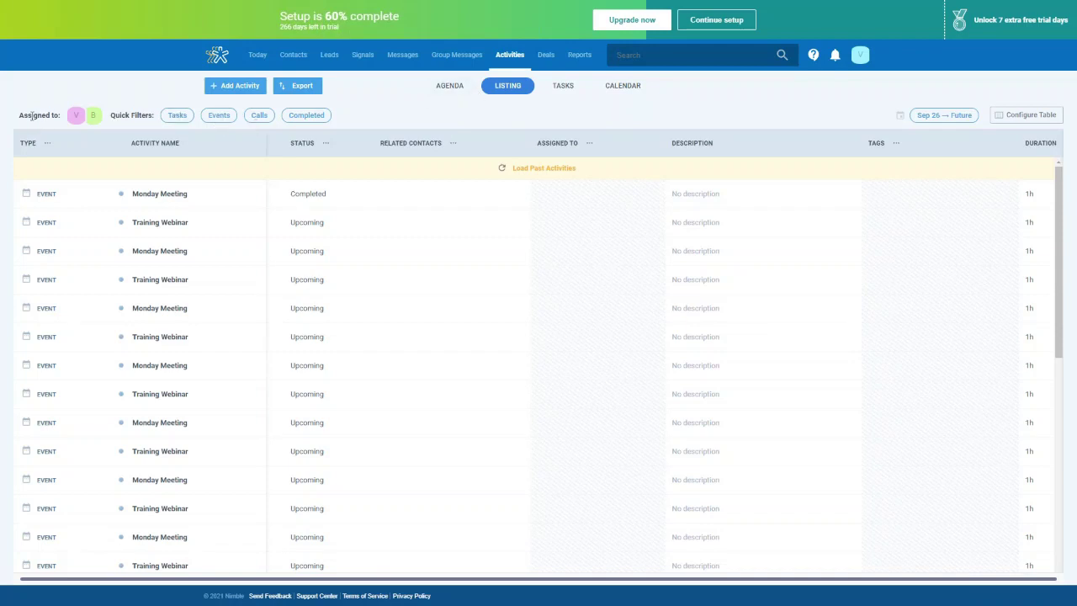
left_click_drag(18, 115, 59, 112)
left_click(121, 97)
left_click(85, 119)
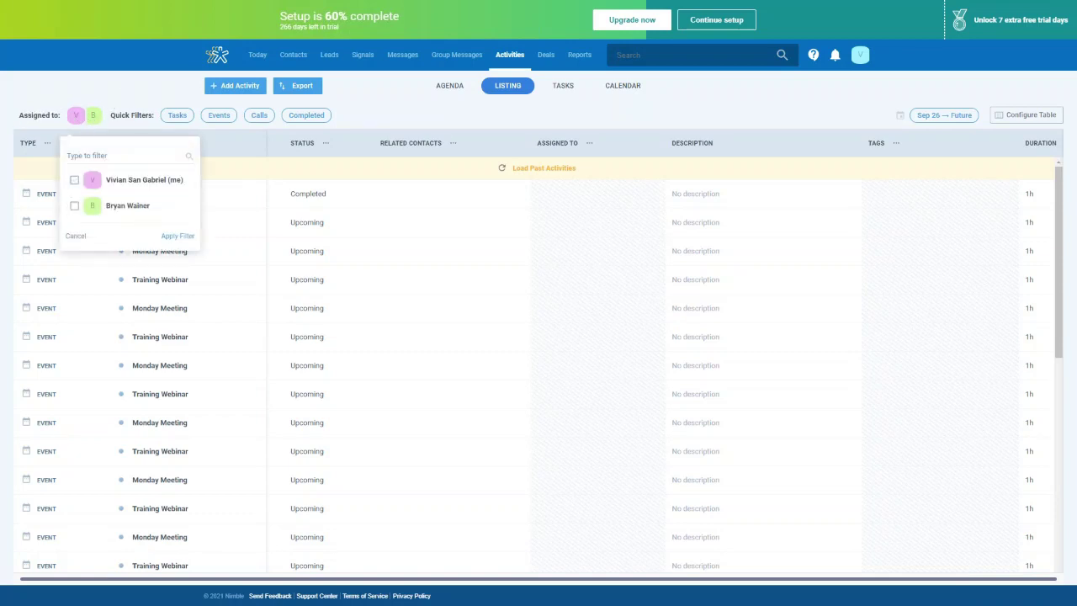
left_click(81, 157)
left_click(73, 185)
left_click(75, 182)
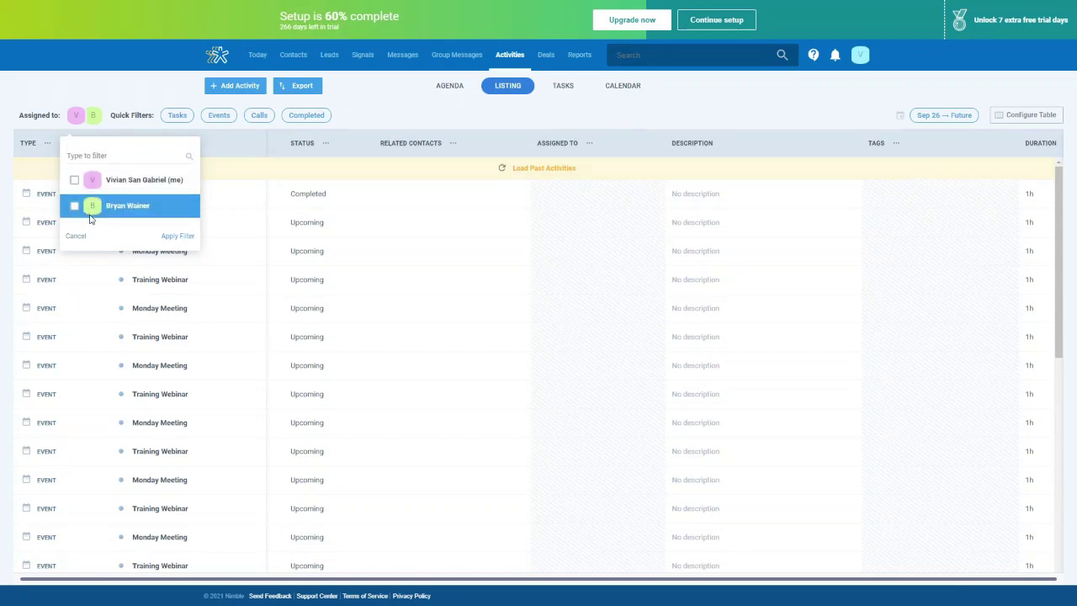
left_click(110, 100)
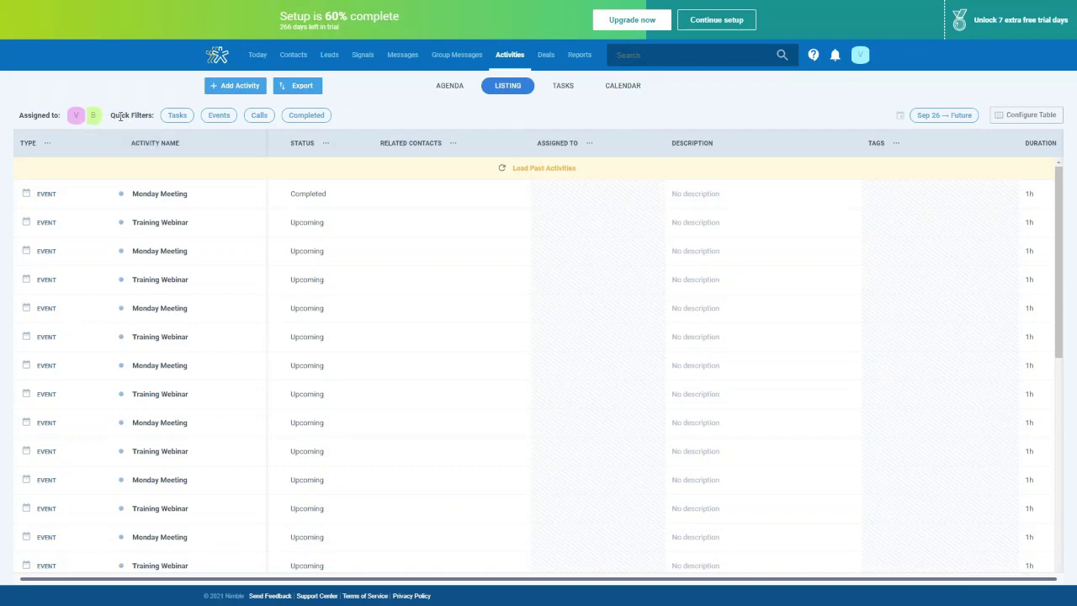
- View the activities listing through the Tasks, Events and Calls quick filters one after another, removing each one
left_click_drag(110, 115, 156, 119)
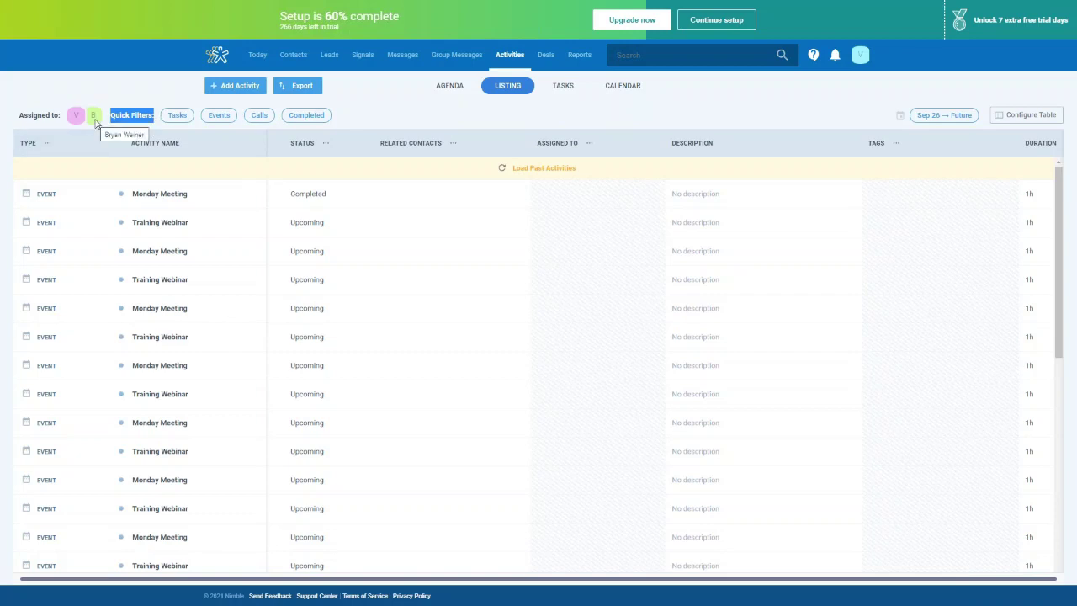
left_click(176, 115)
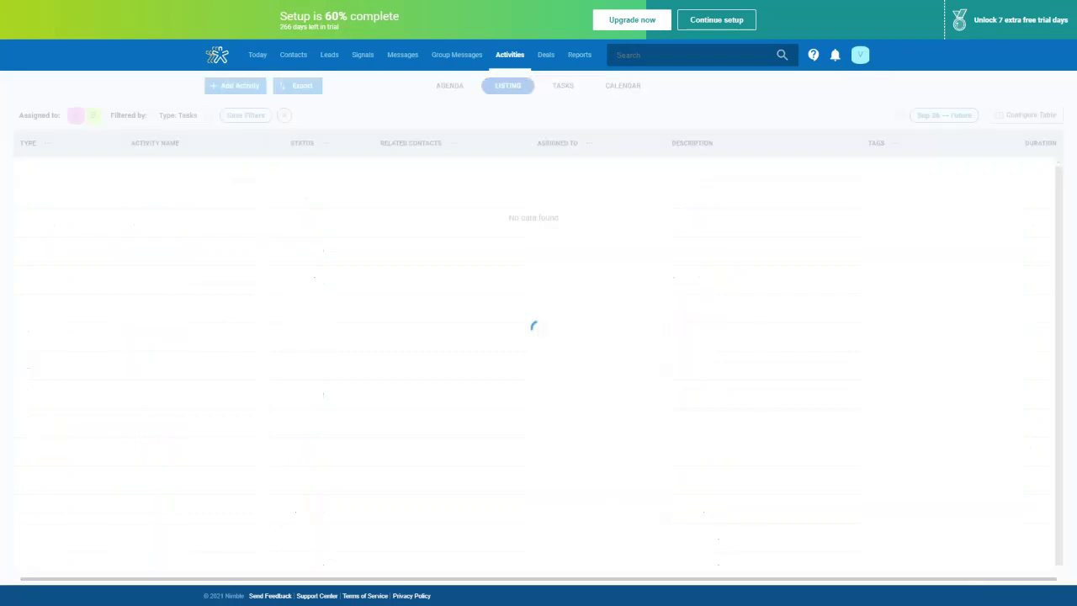
left_click(204, 117)
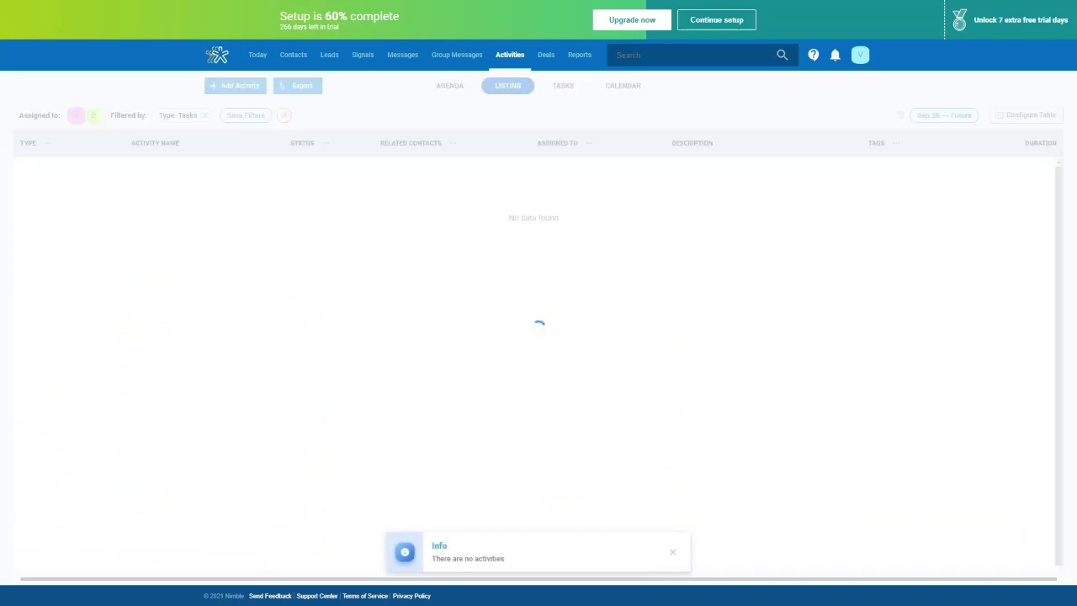
left_click(233, 122)
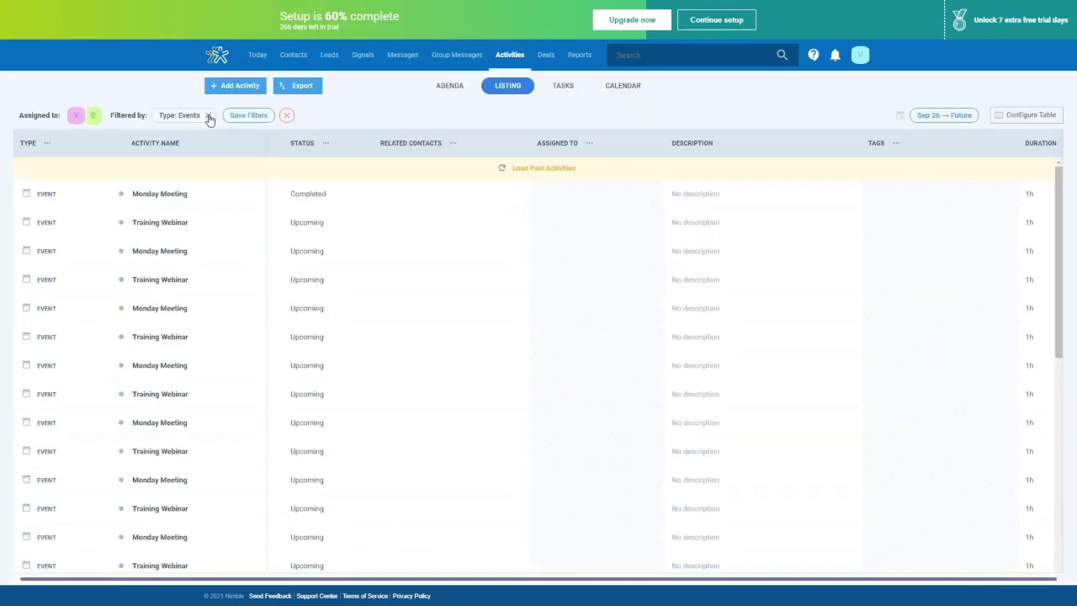
left_click(208, 117)
left_click(257, 117)
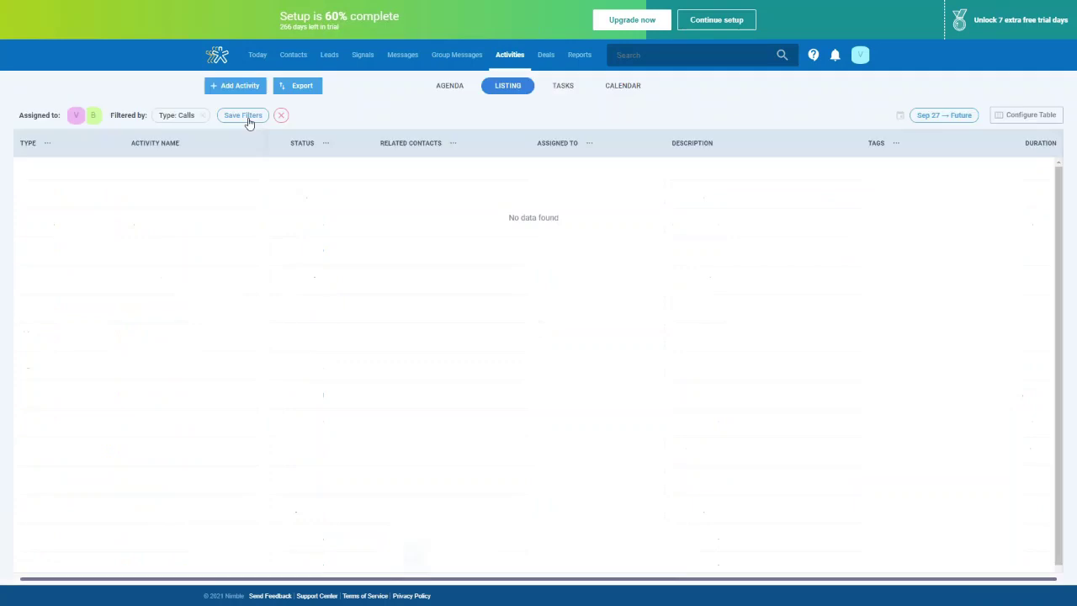
left_click(204, 118)
- Filter the activities listing by Completed, look through the finished activities, and clear the filter
left_click(307, 118)
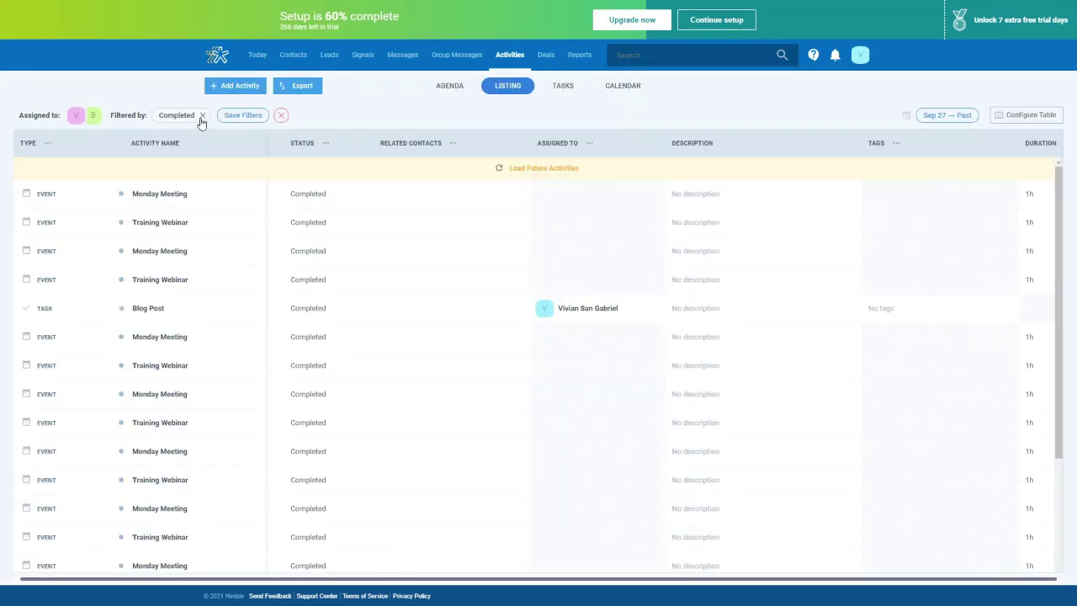
left_click(202, 117)
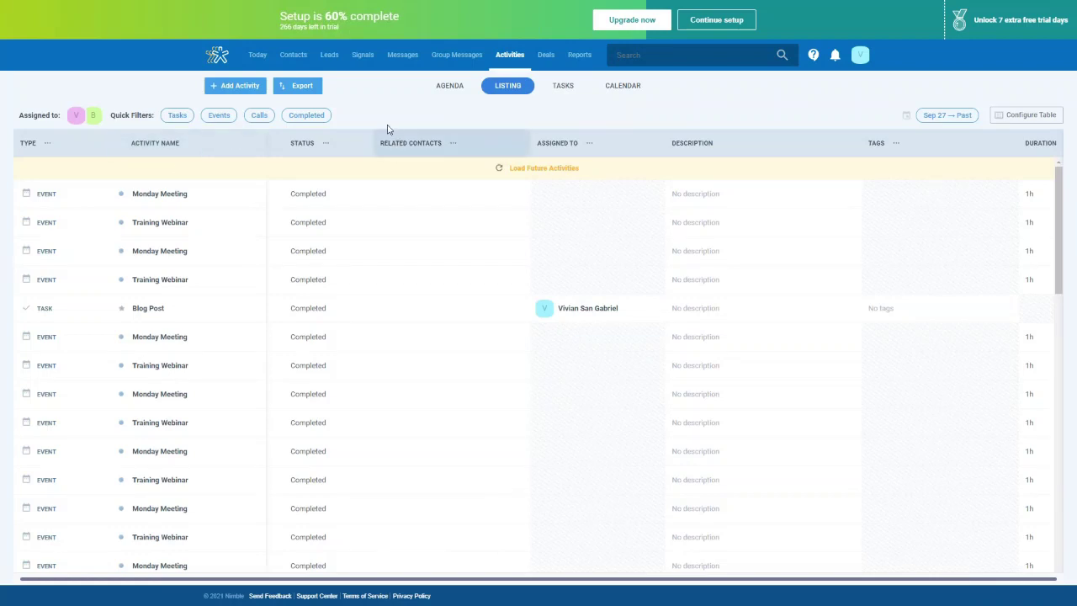
left_click(306, 115)
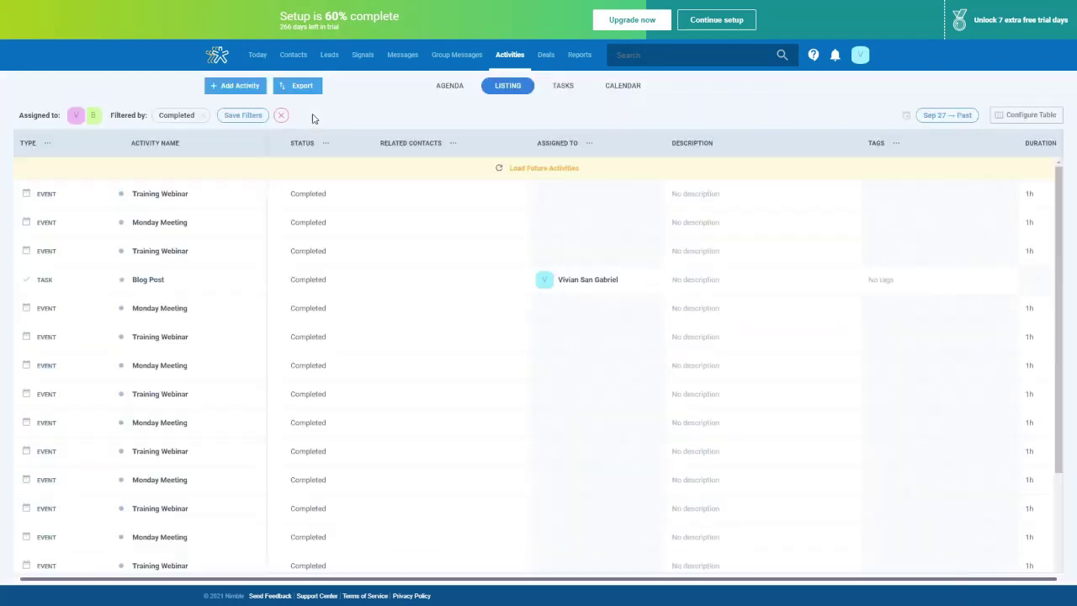
scroll(127, 237, "down", 5)
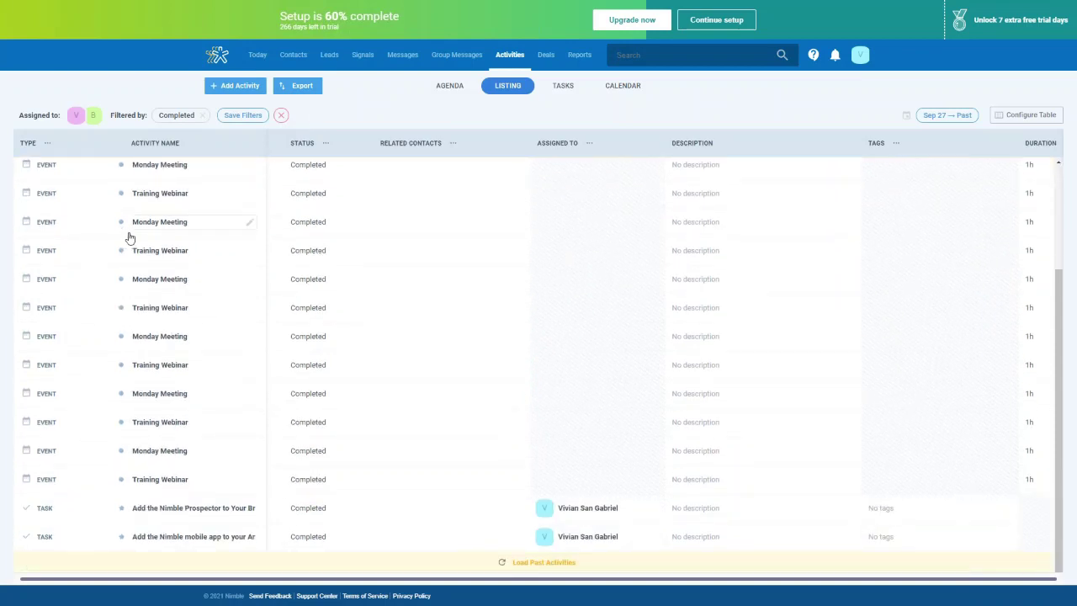
scroll(127, 236, "up", 5)
left_click(203, 115)
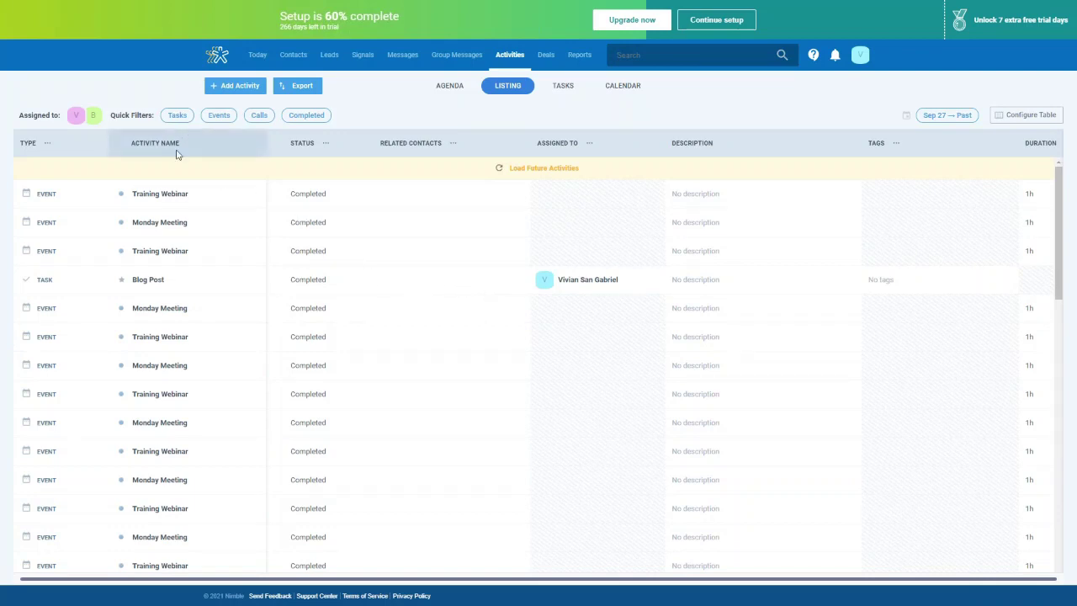
- Check the activities listing's start date filter, browse its calendar back to June 2021 and return to September, keeping the date range
left_click(949, 118)
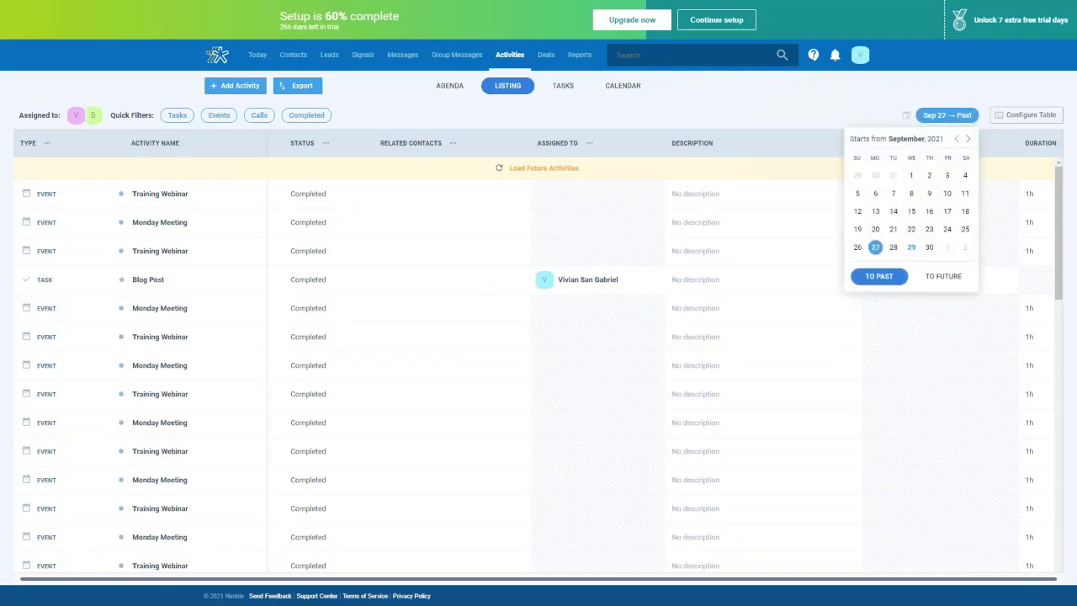
left_click(958, 140)
left_click(957, 140)
left_click(958, 139)
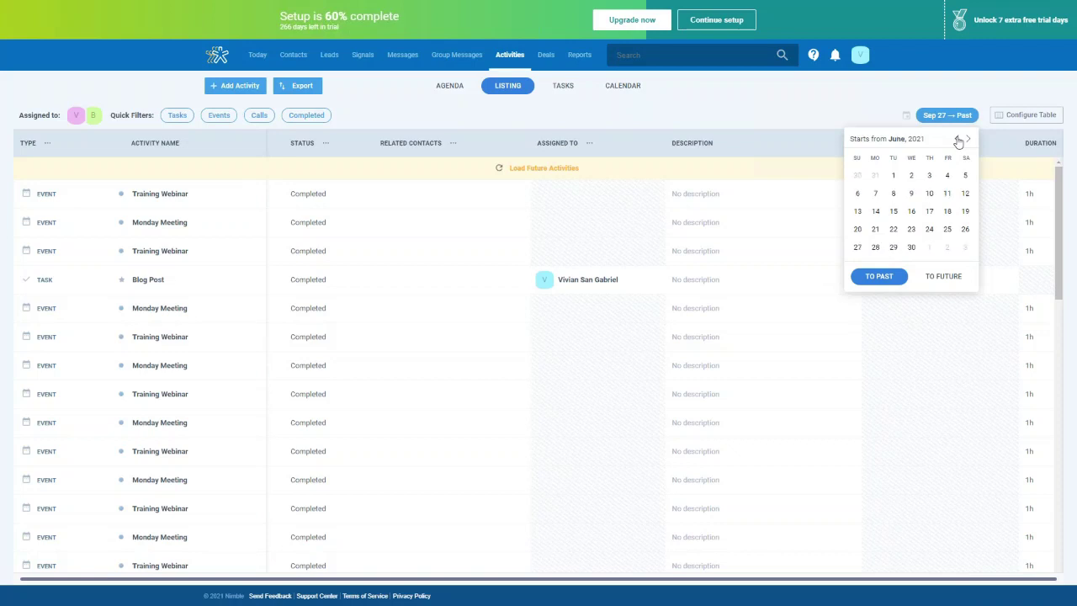
left_click(970, 140)
left_click(970, 139)
left_click(971, 140)
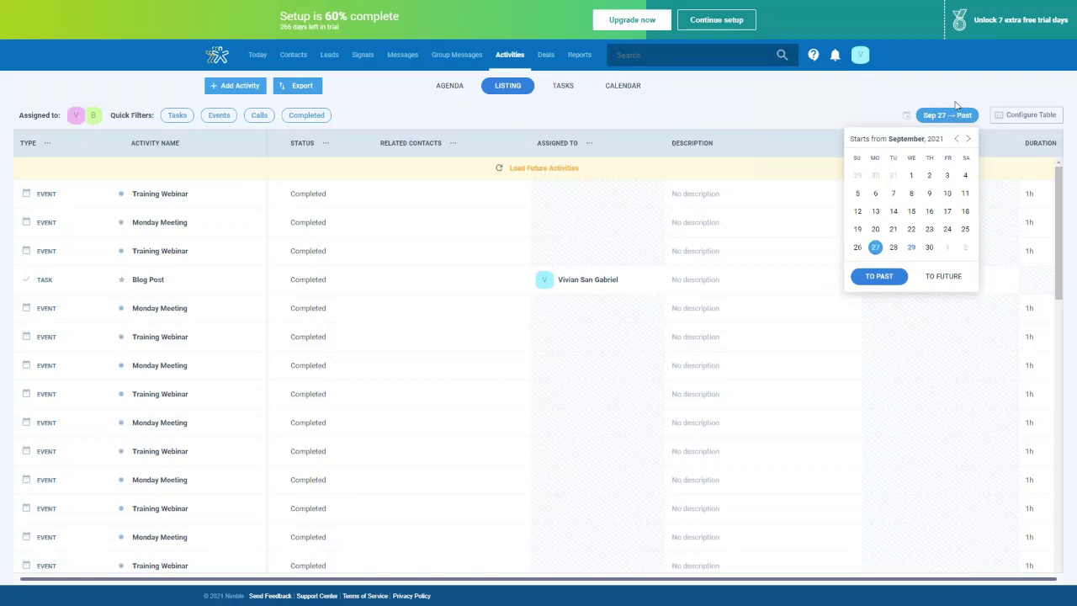
left_click(959, 115)
- Look over the activities table's column options and the Export Activities settings, closing both without changing or exporting anything
left_click(1011, 114)
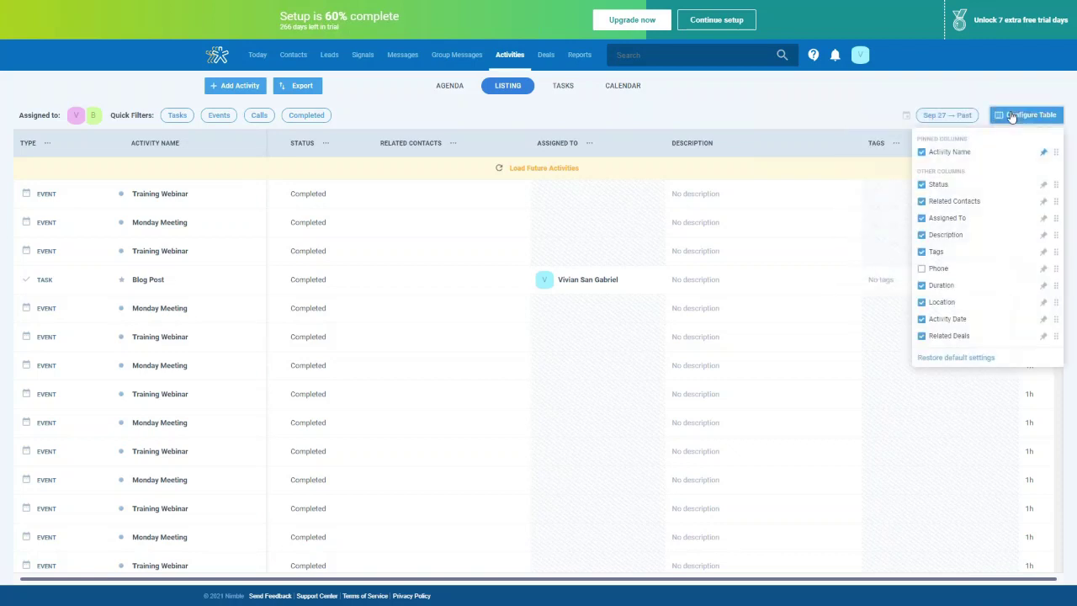
left_click(1011, 115)
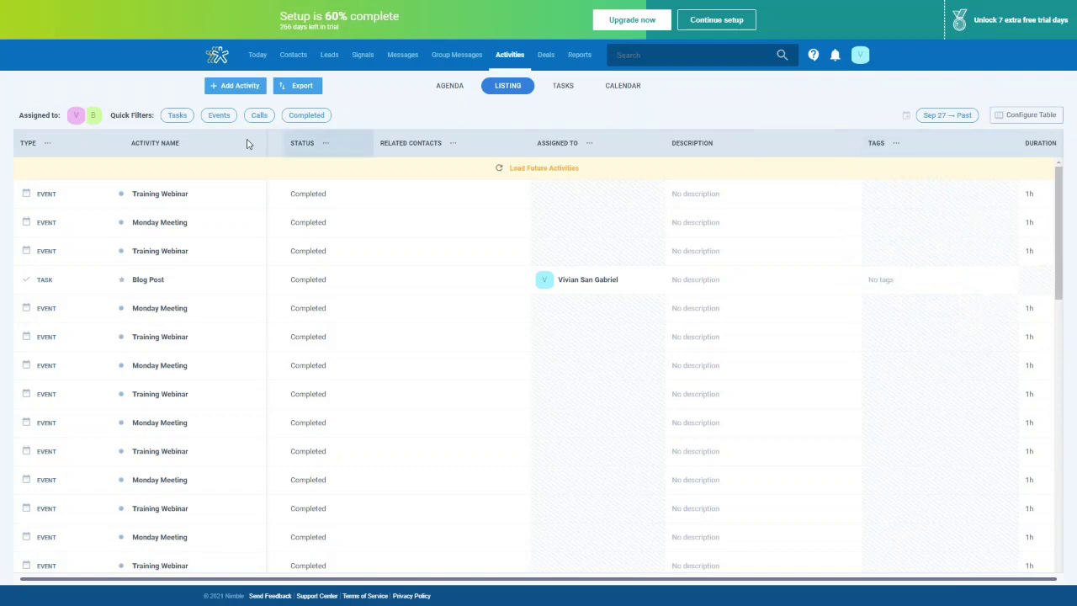
left_click(302, 87)
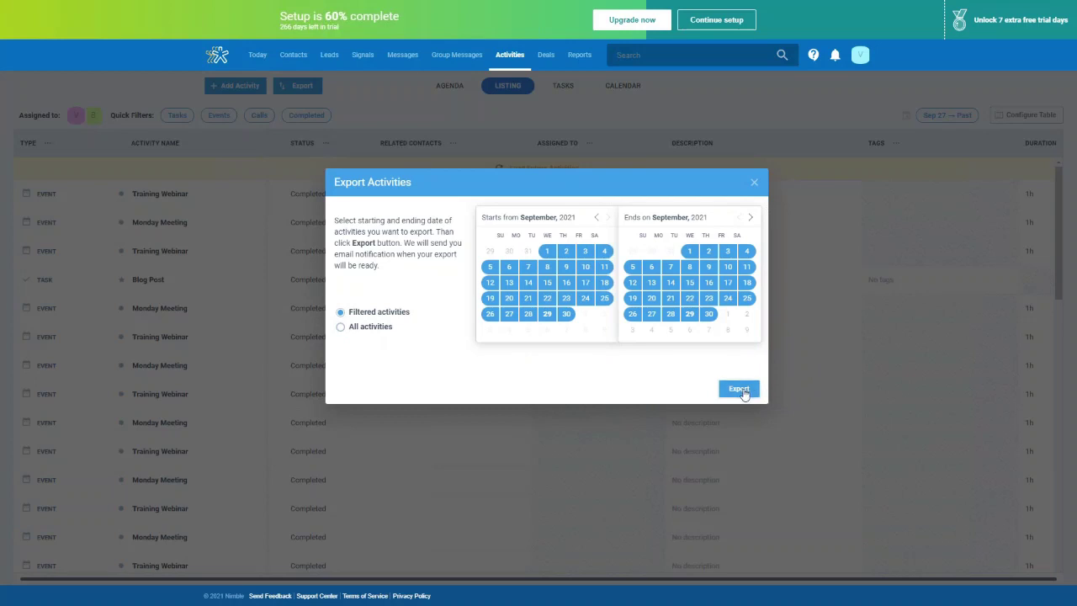
left_click(754, 182)
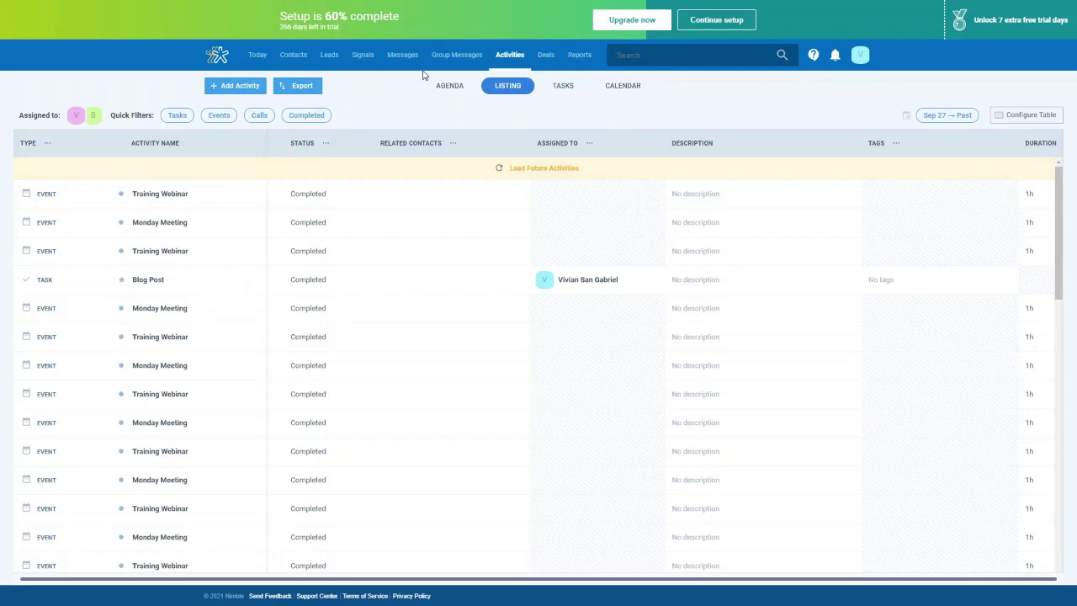
- Open the lead pipeline settings from Leads and examine the name and description fields for a new pipeline, without creating one
left_click(329, 55)
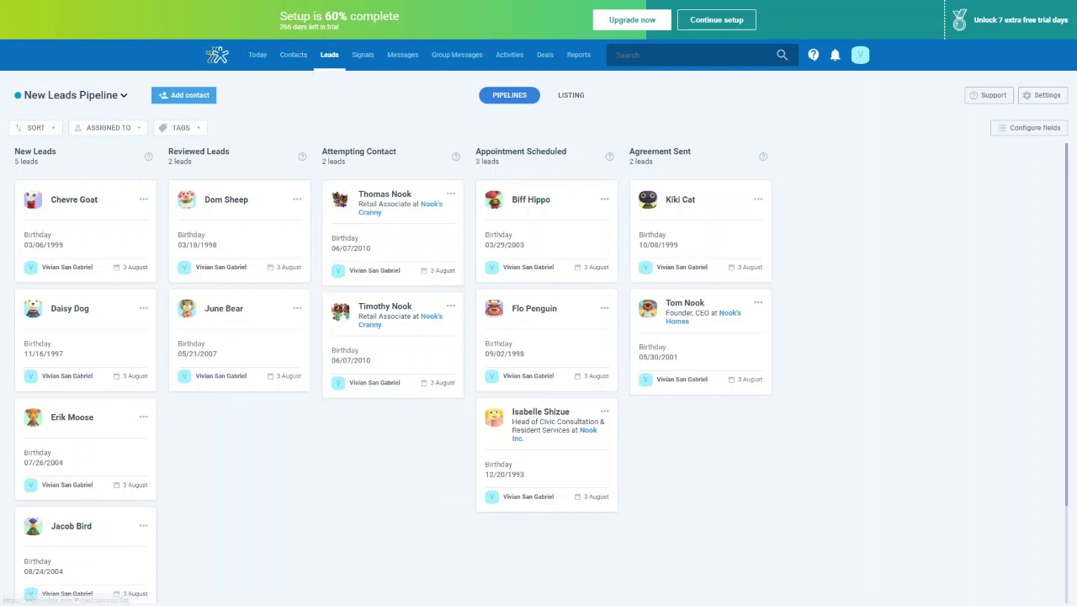
left_click(1044, 98)
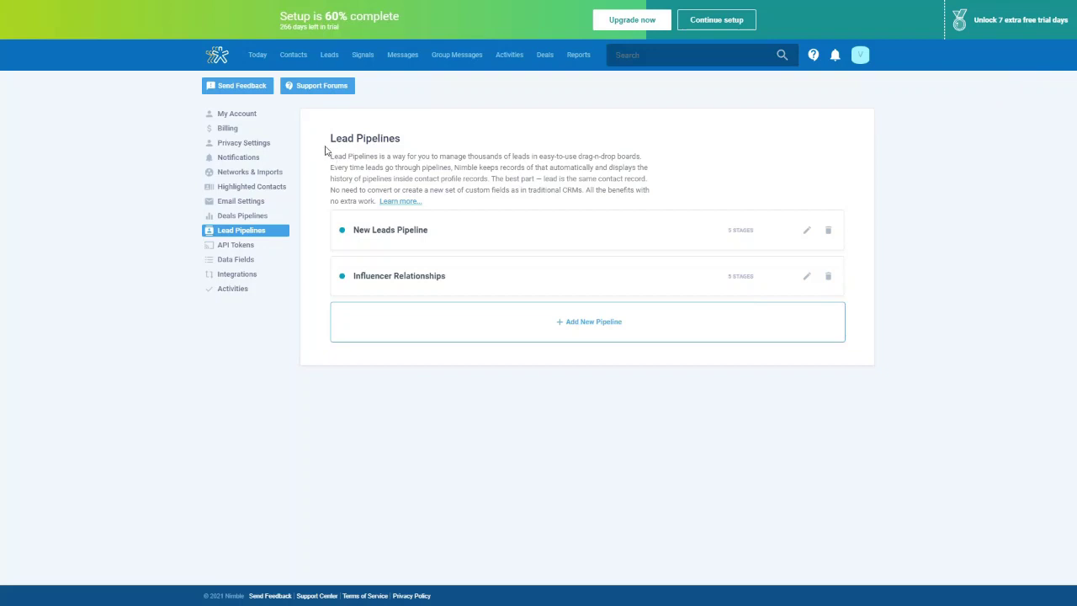
left_click(599, 337)
left_click(517, 326)
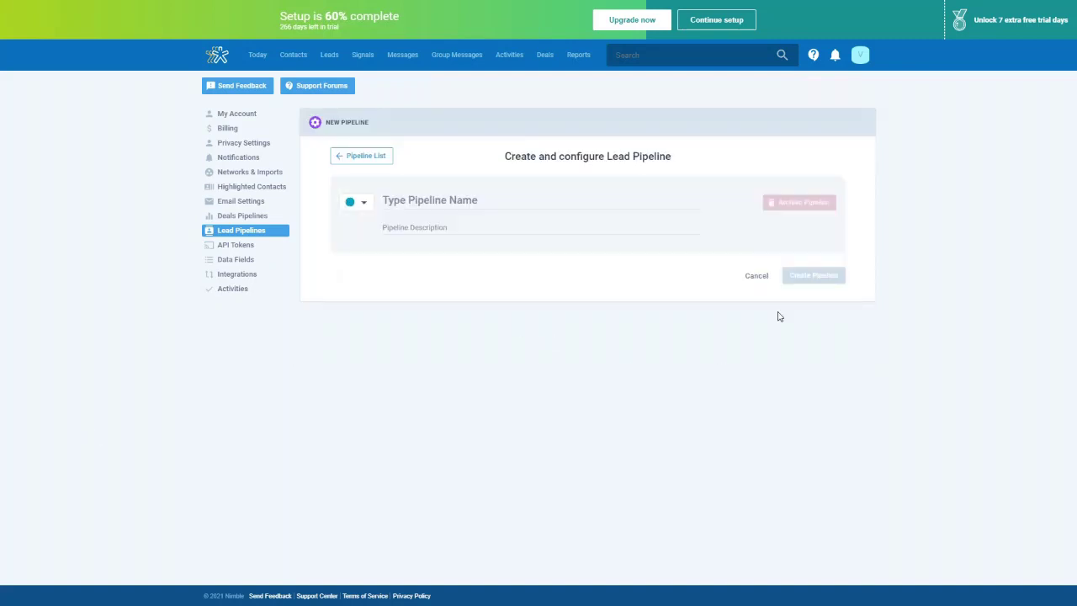
left_click(405, 204)
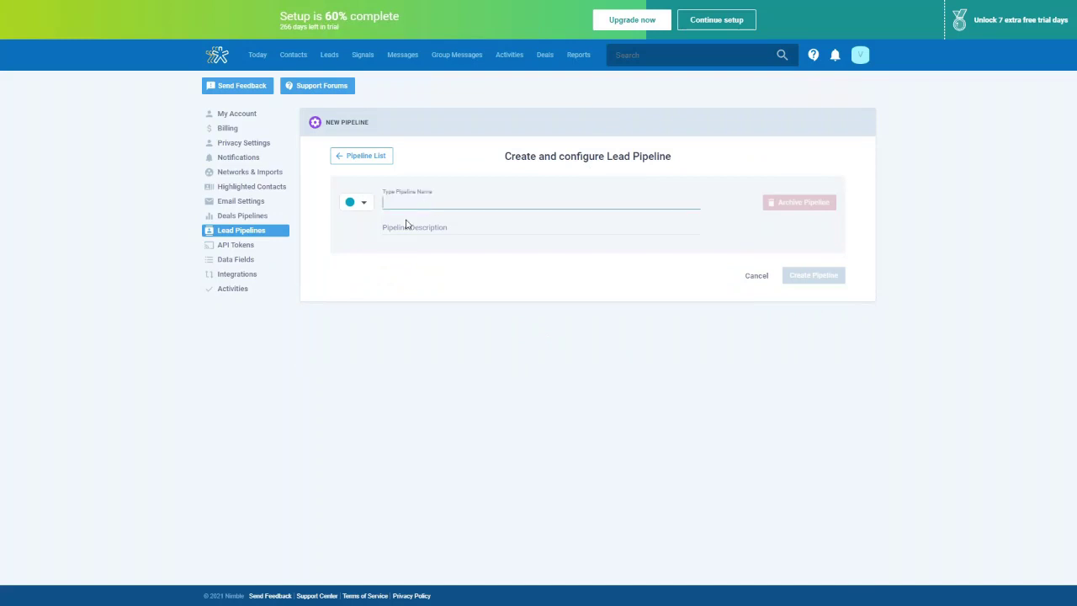
left_click(405, 225)
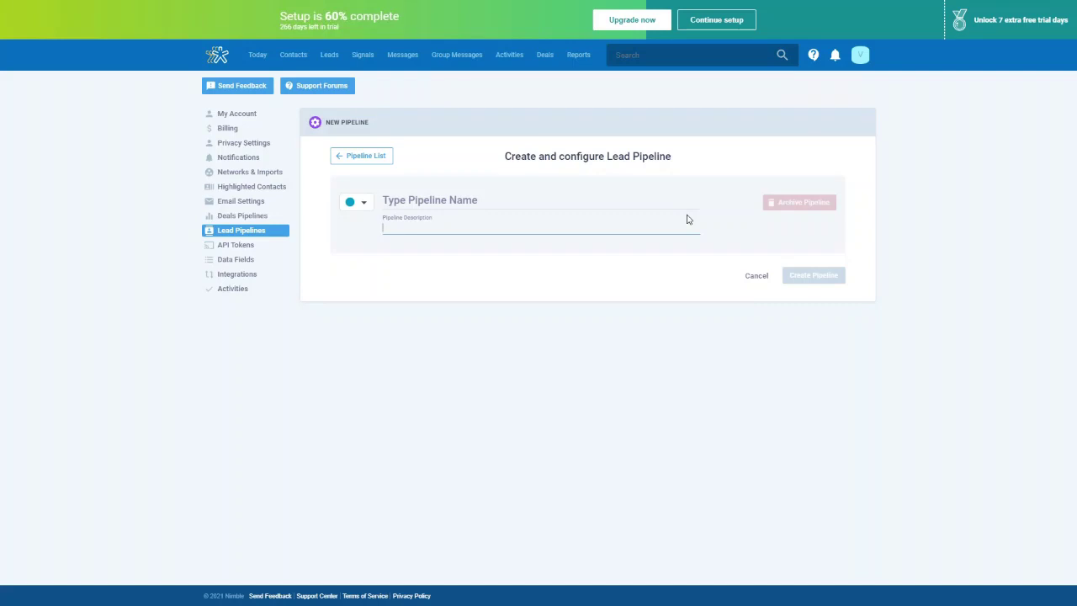
left_click(755, 277)
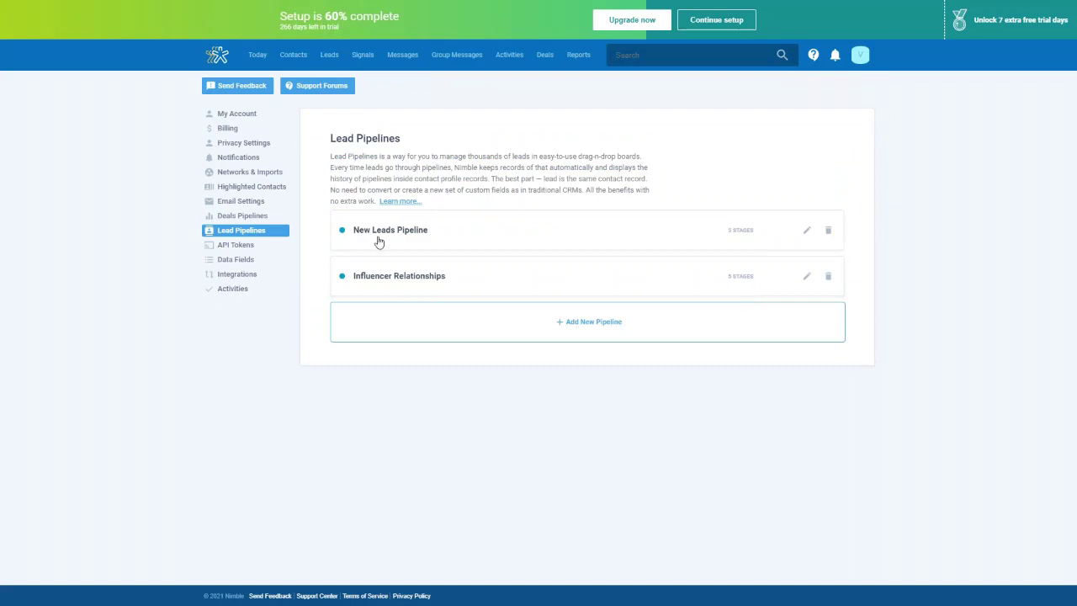
- Edit the Identified stage of the Influencer Relationships pipeline, look over its name and instructions fields, and save it as is
left_click(371, 275)
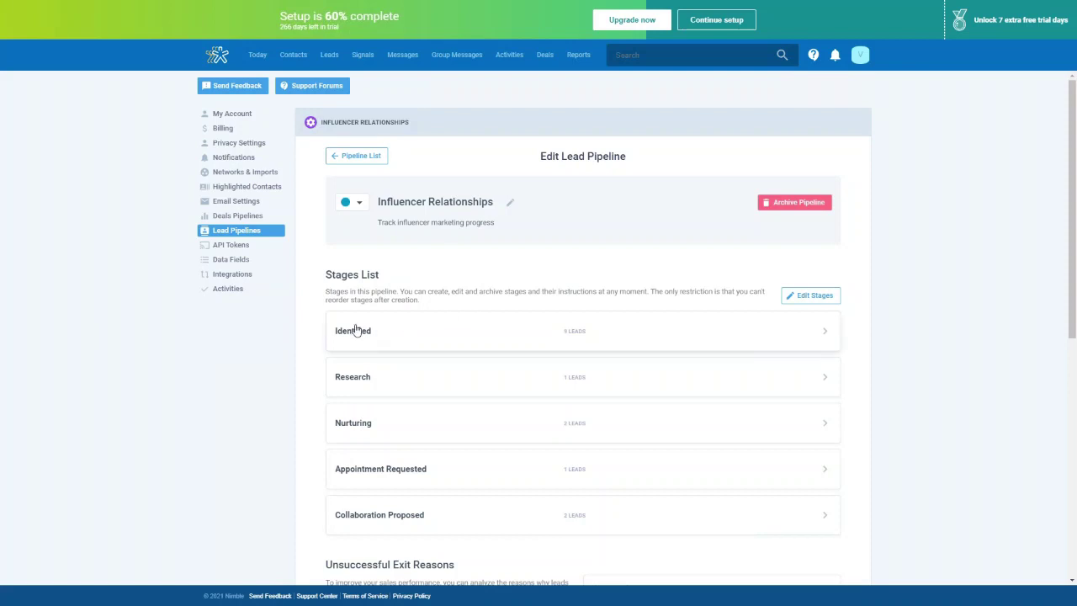
scroll(347, 449, "down", 1)
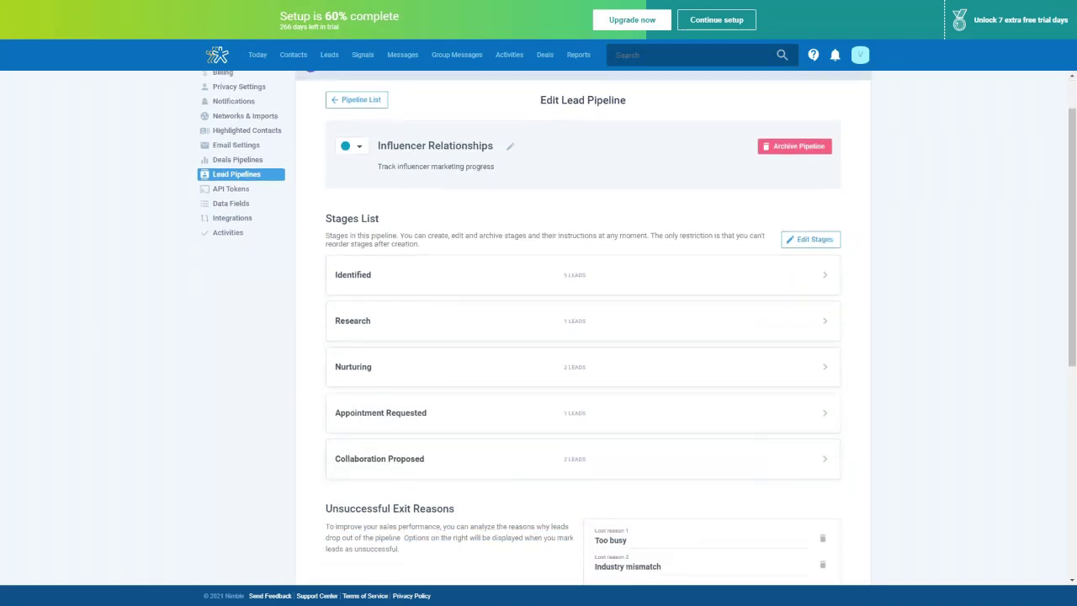
left_click(813, 239)
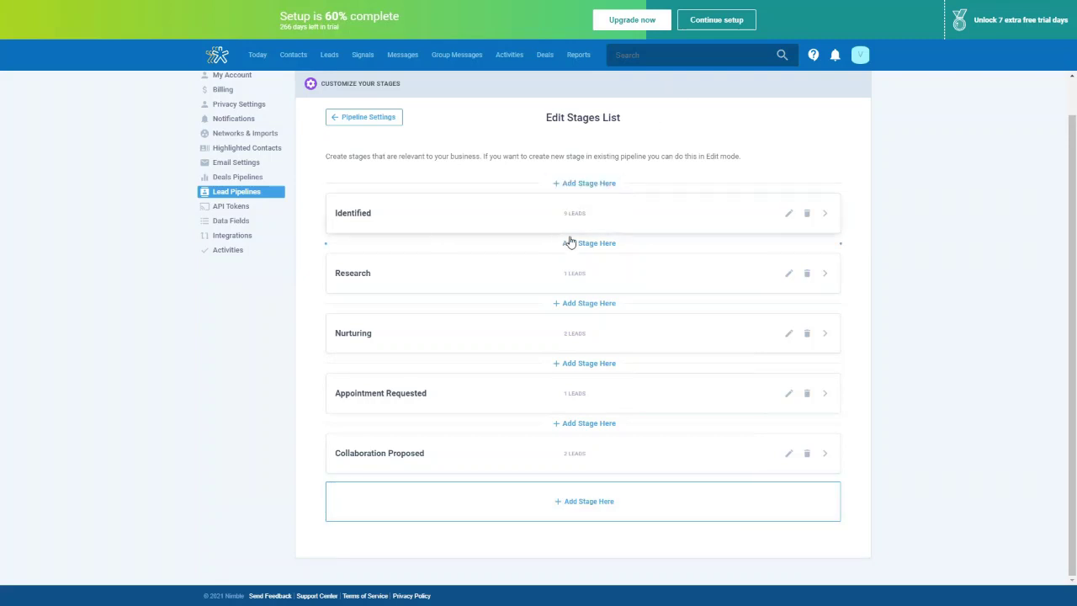
left_click(788, 217)
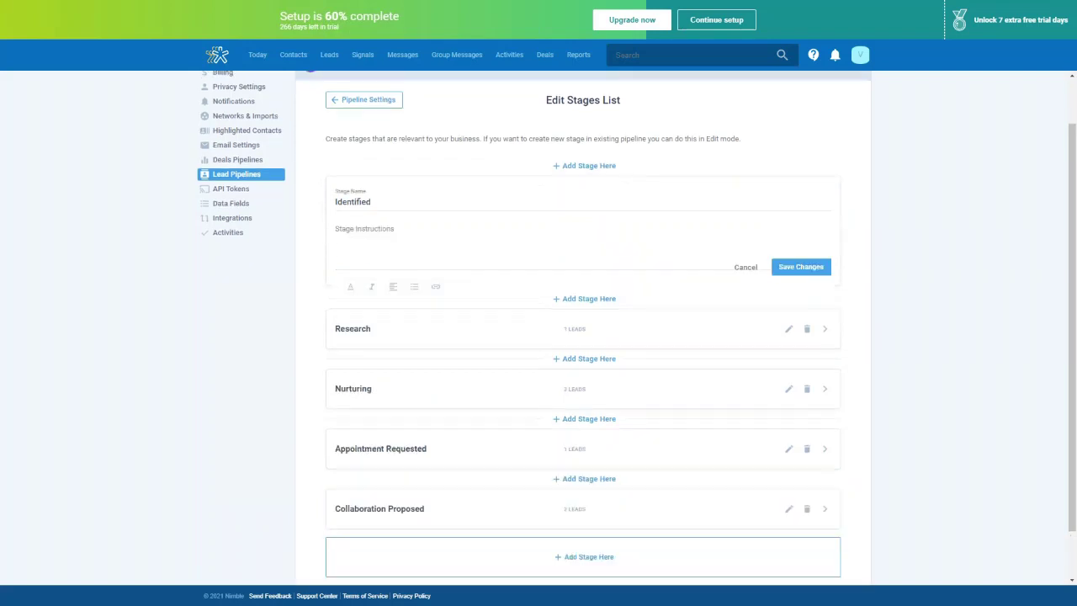
left_click(388, 236)
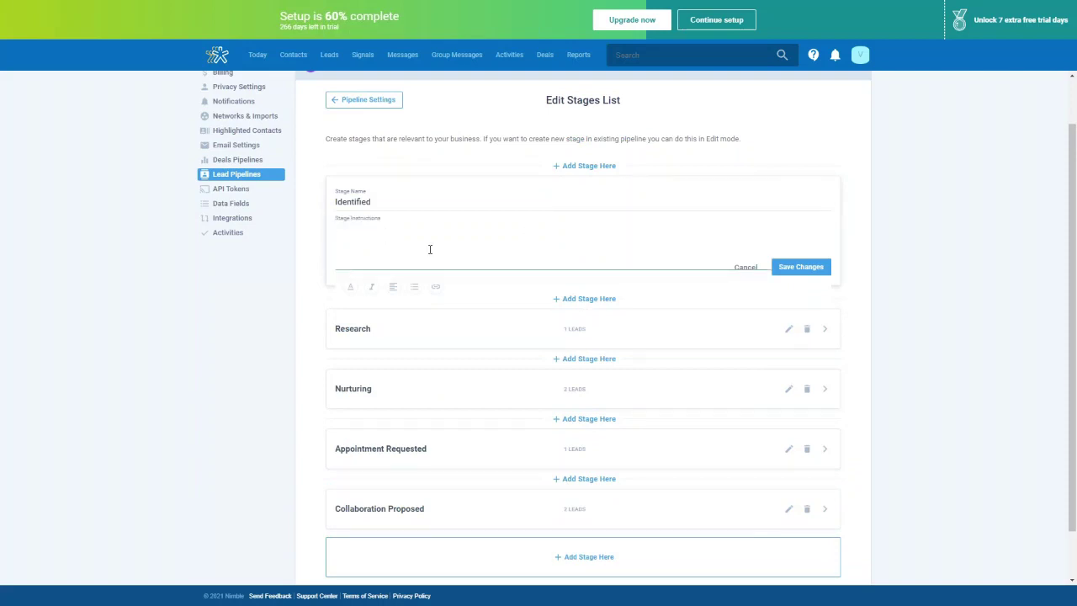
left_click(805, 269)
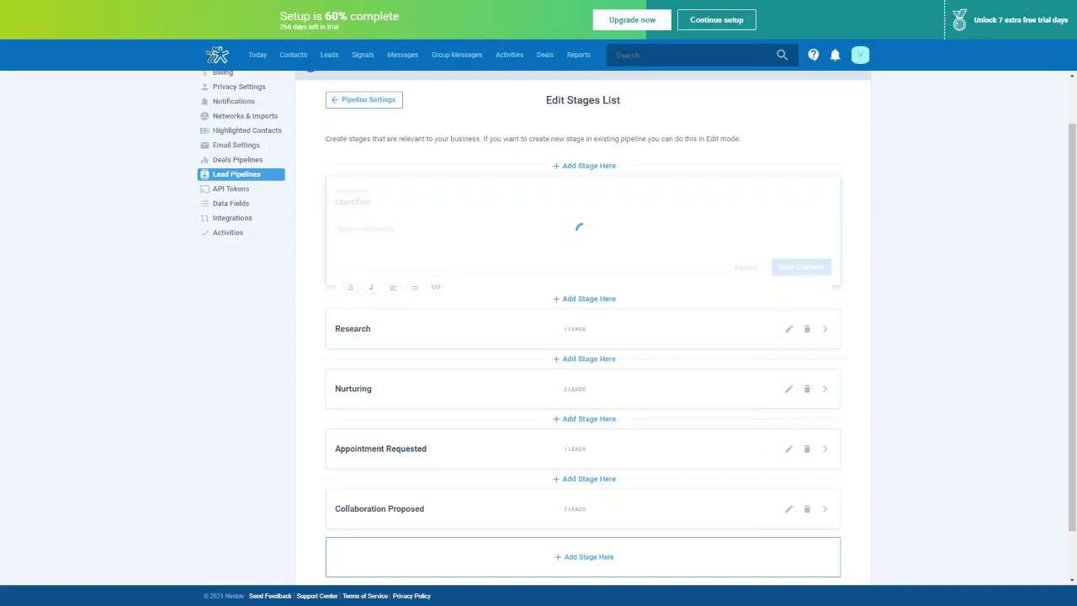
- Check the Identified stage's expanded details, collapse them, and return to the Influencer Relationships pipeline settings
triple_click(353, 273)
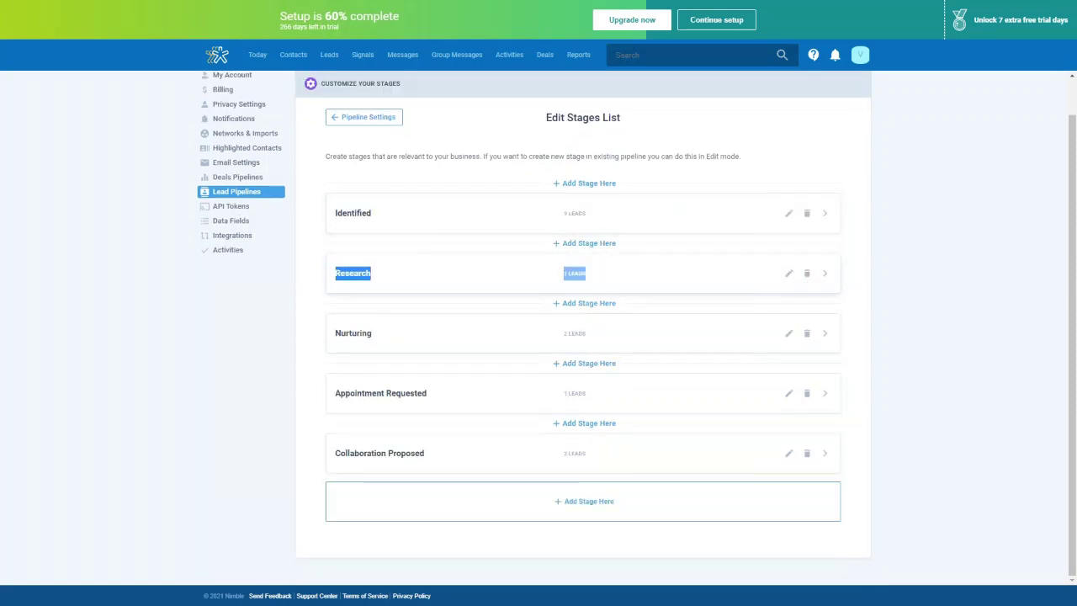
left_click(824, 213)
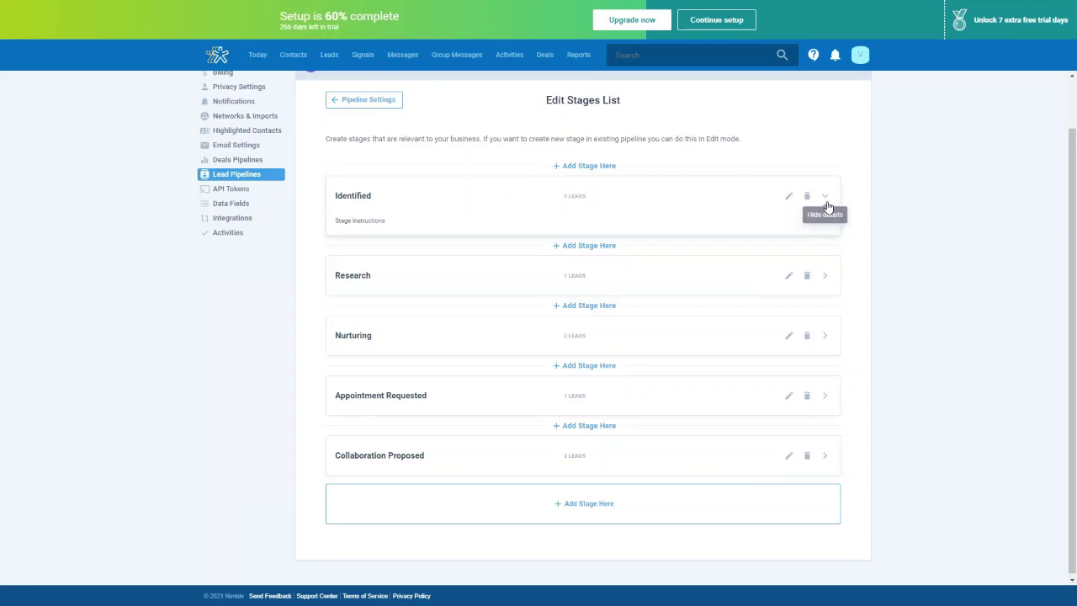
left_click(826, 202)
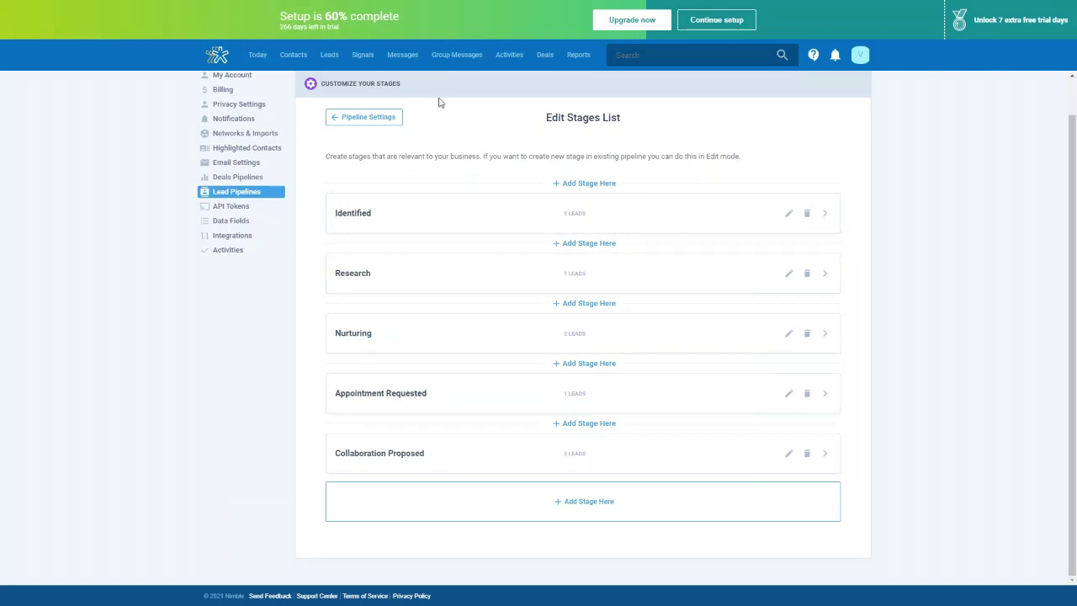
left_click(369, 120)
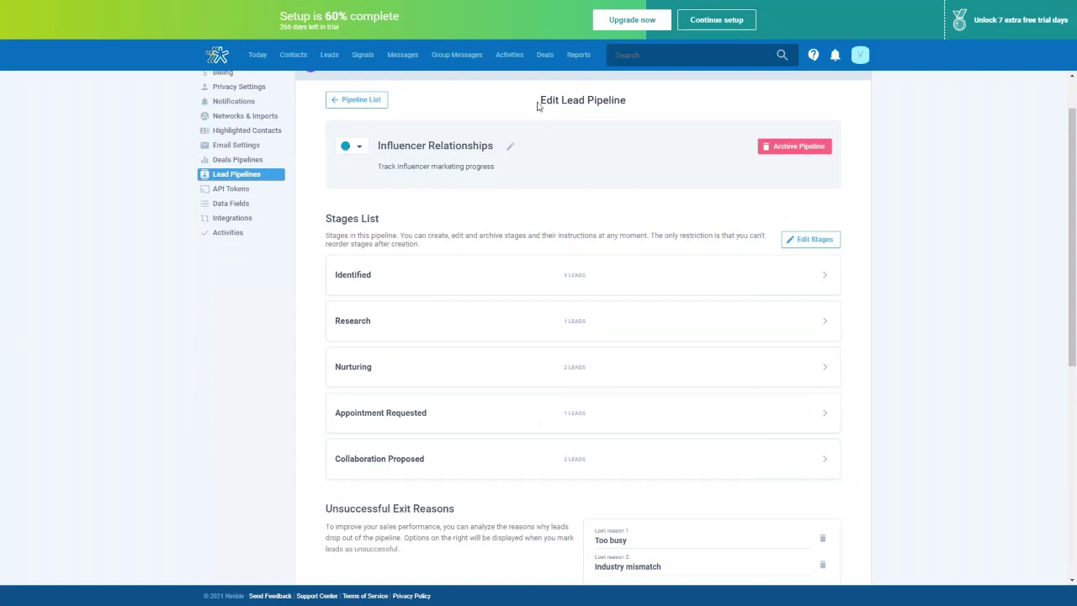
- Look through the pipeline's unsuccessful exit reasons, lead card fields and external lead import settings
scroll(538, 105, "down", 2)
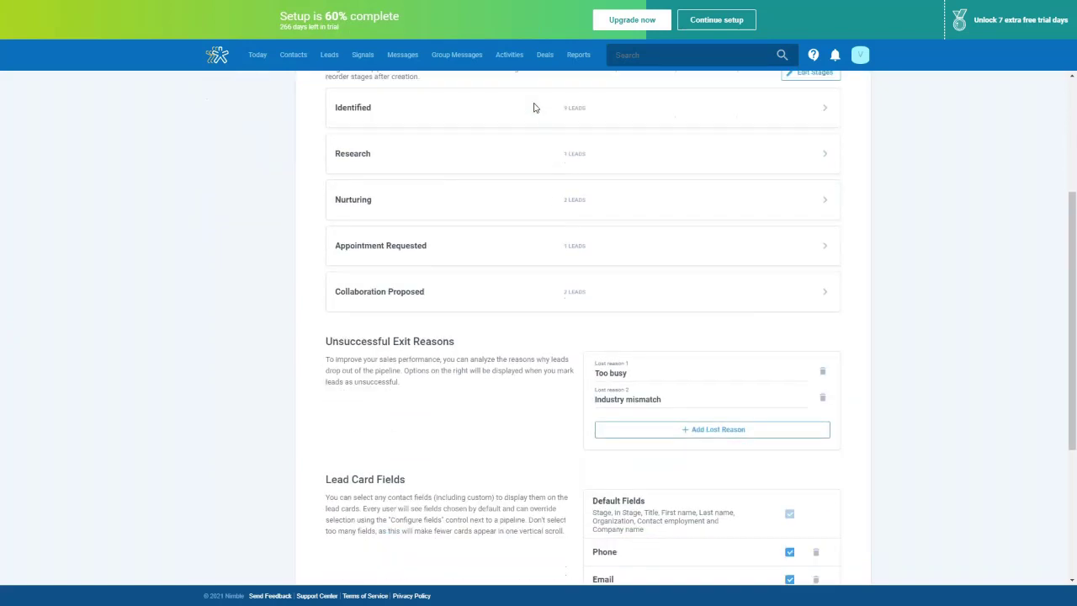
scroll(534, 108, "down", 2)
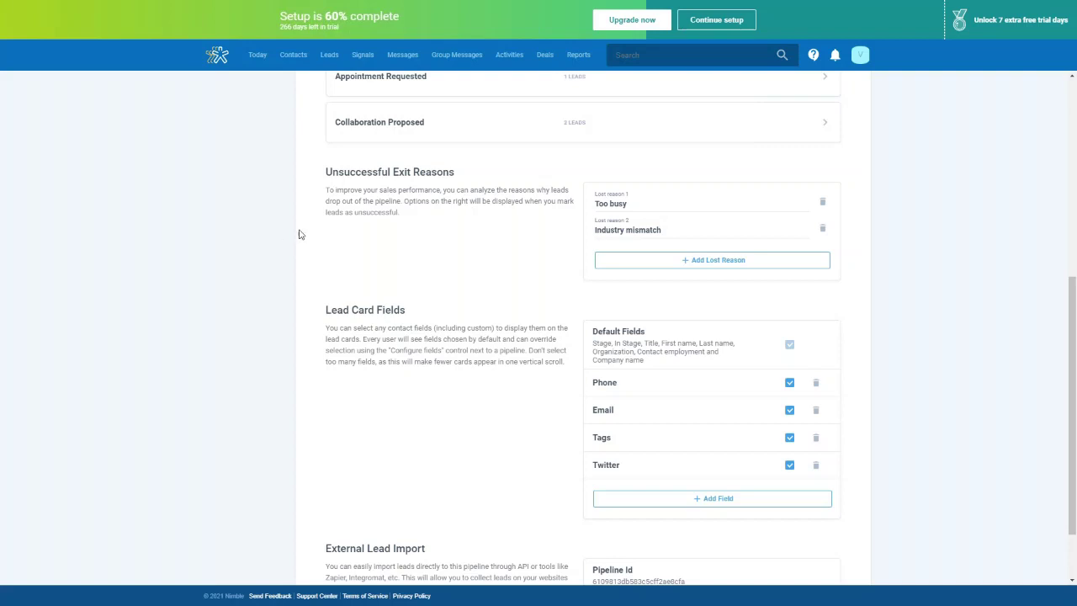
scroll(298, 234, "down", 2)
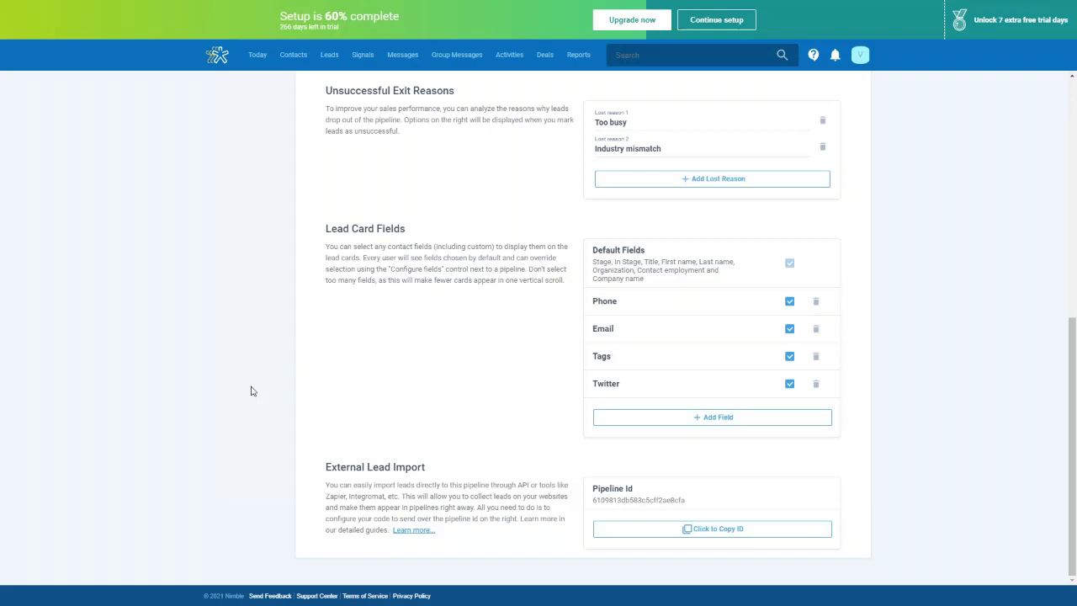
scroll(266, 380, "up", 6)
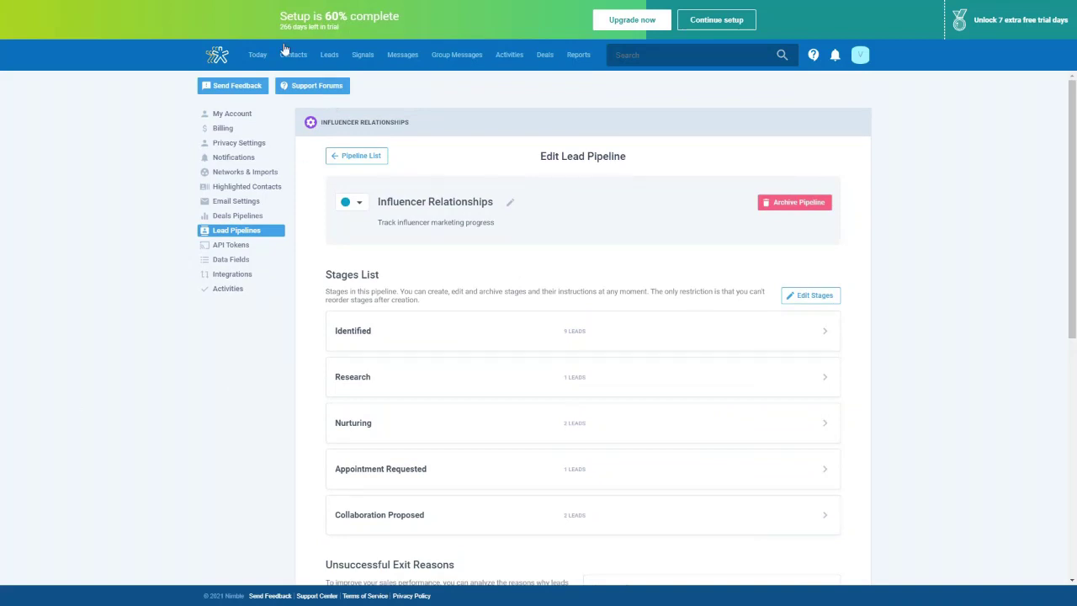
- Switch the Leads board to the Influencer Relationships pipeline and look through the leads in its stages
left_click(328, 54)
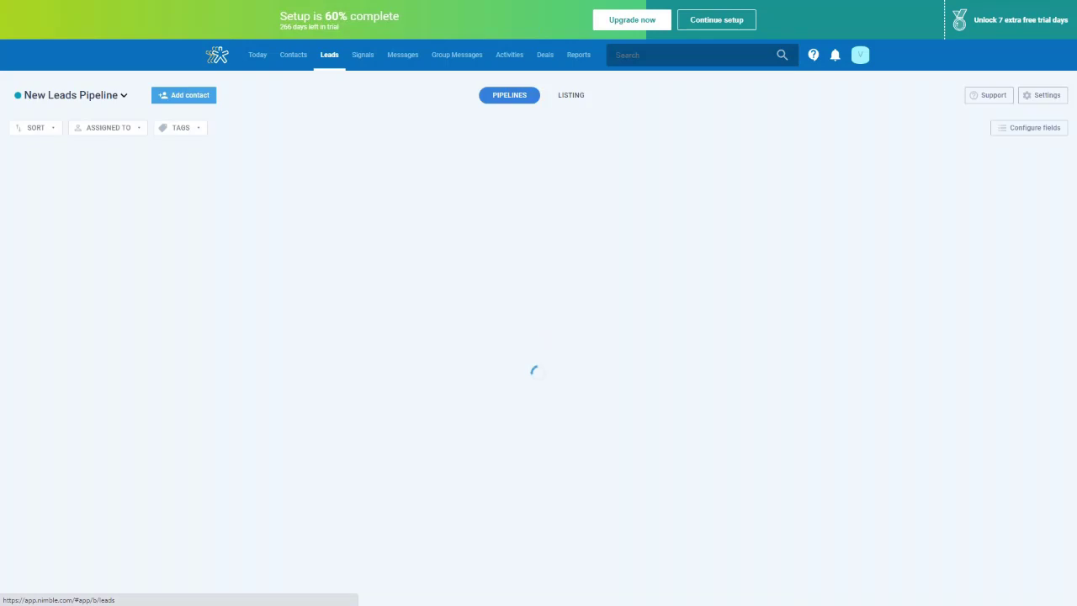
left_click(106, 102)
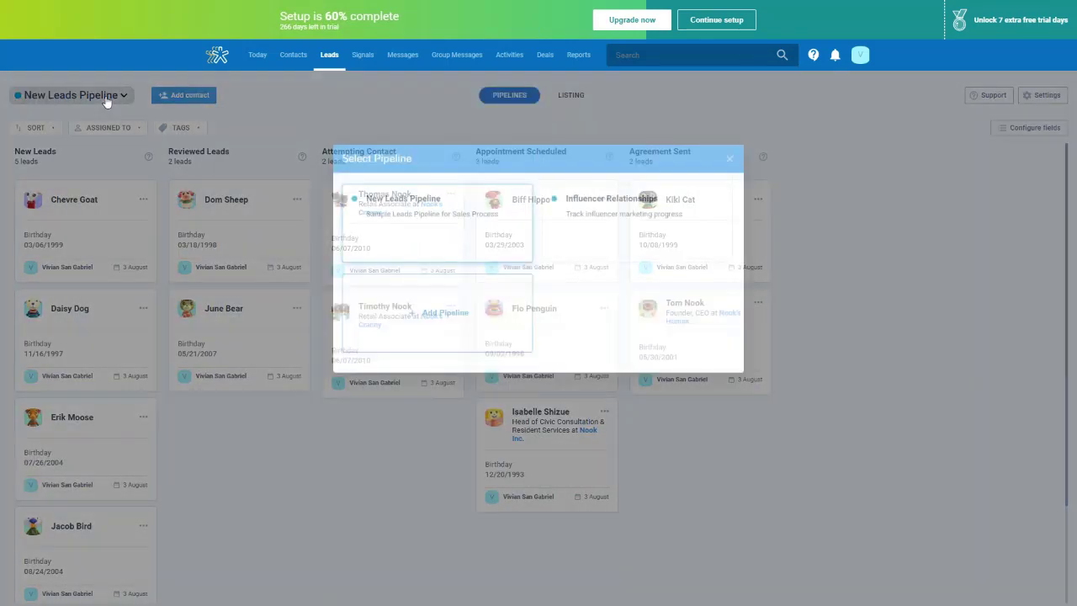
left_click(607, 296)
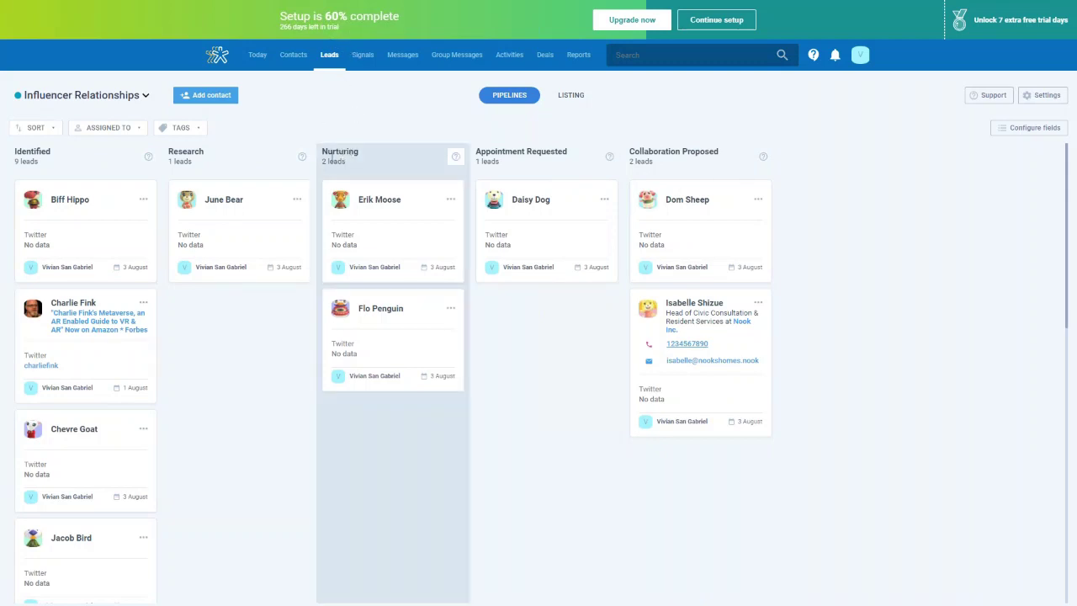
scroll(105, 245, "down", 3)
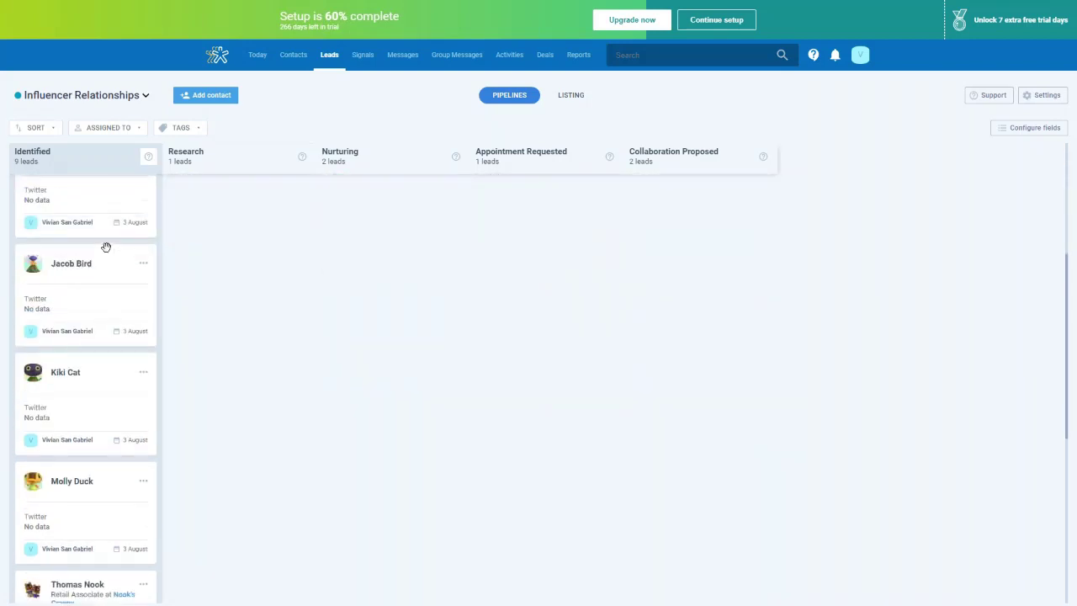
scroll(108, 246, "up", 3)
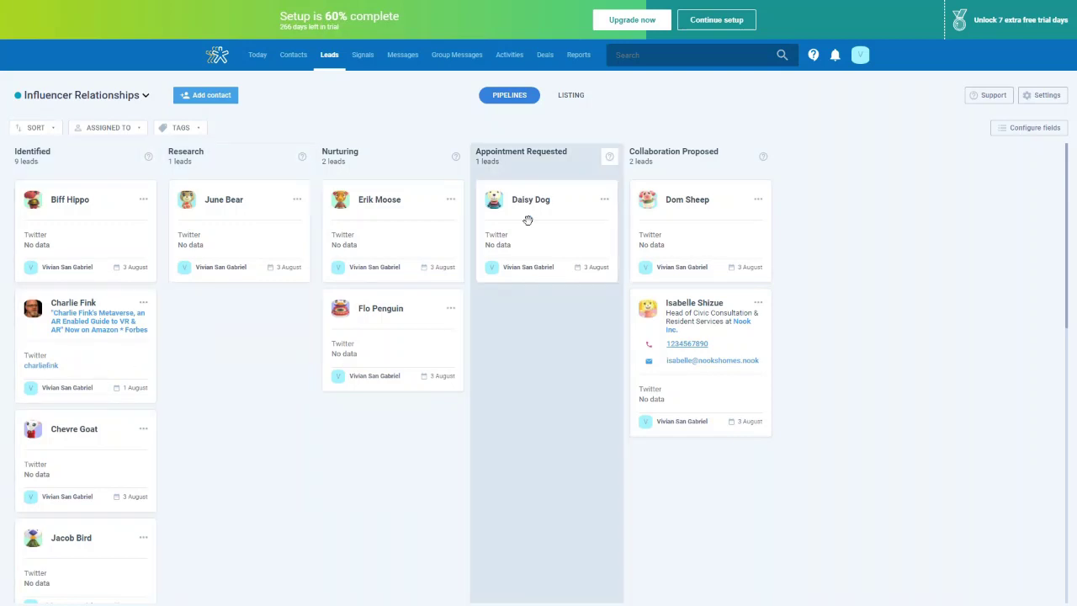
- Show the pipeline's leads as a listing and open the Head of Civic Consultation lead's record to look through its details
left_click(567, 99)
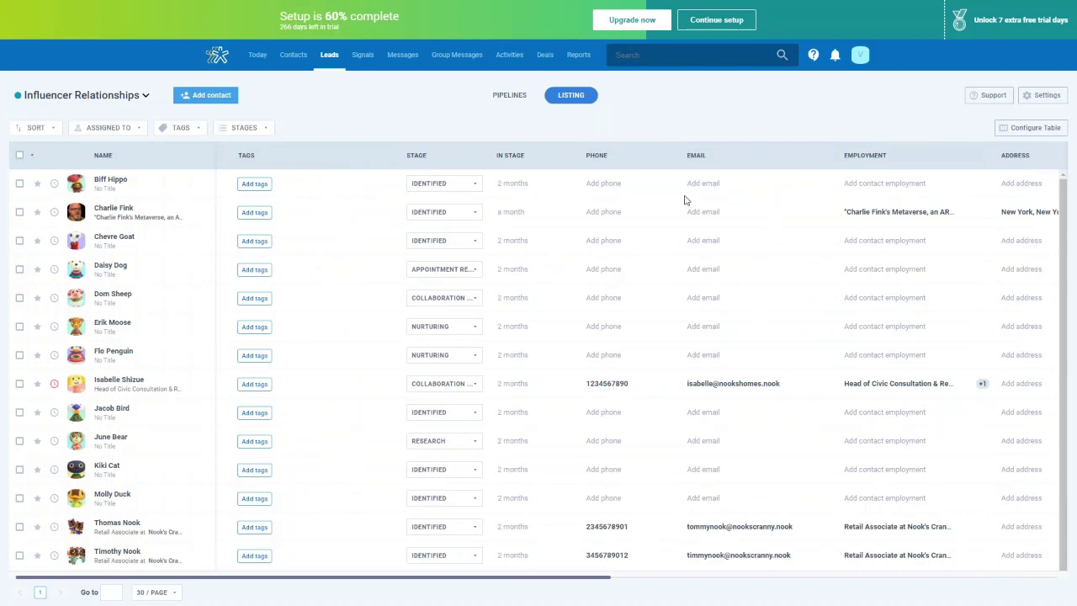
left_click(123, 381)
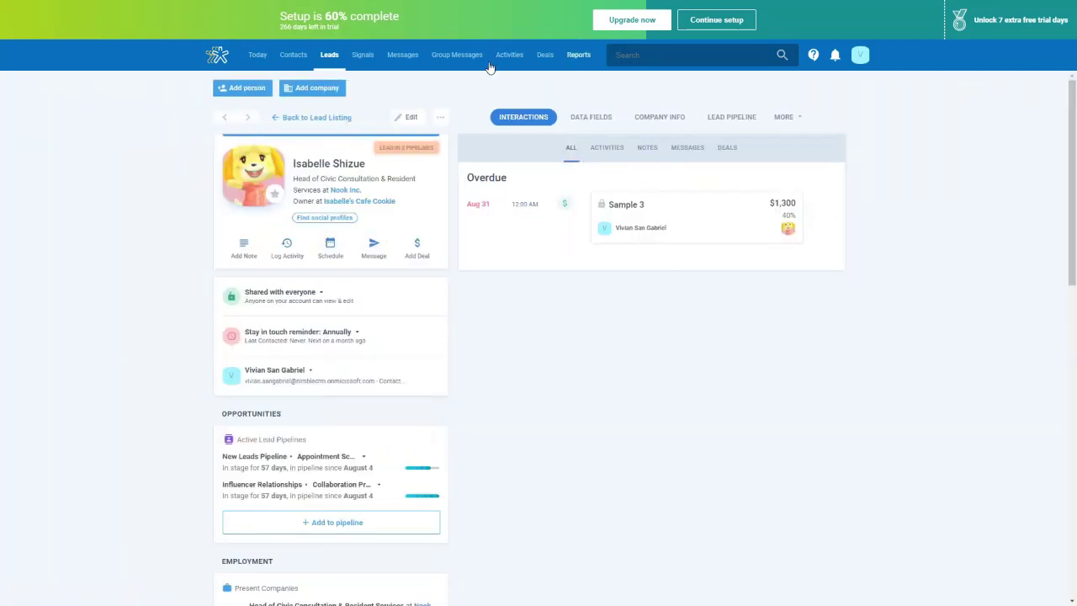
scroll(408, 143, "down", 8)
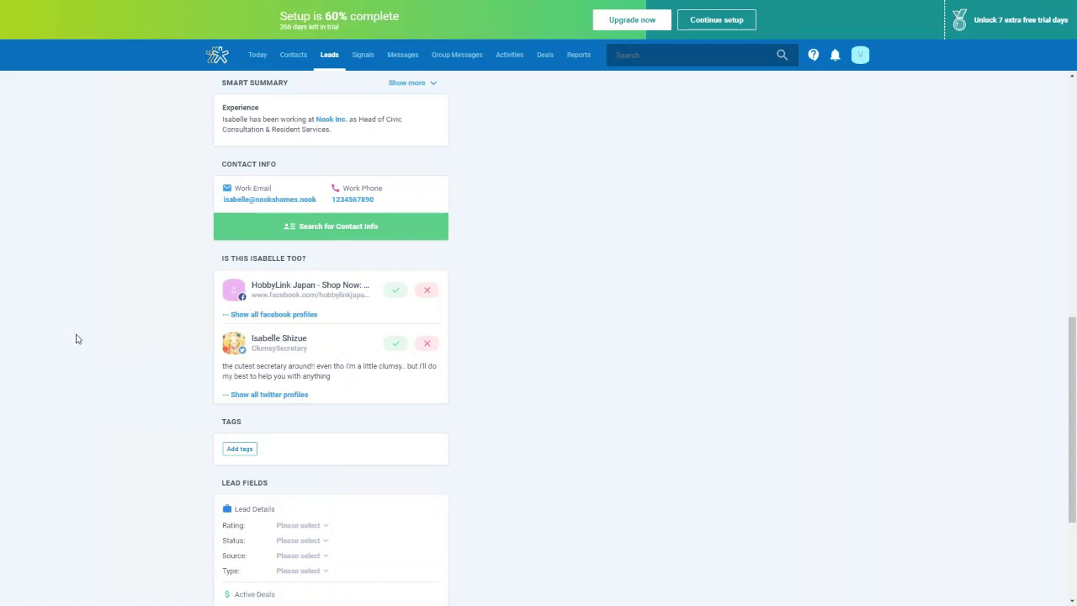
- Open the Deals board's pipeline customization, look through the Opportunities pipeline's stages, and return to the pipeline overview
left_click(545, 57)
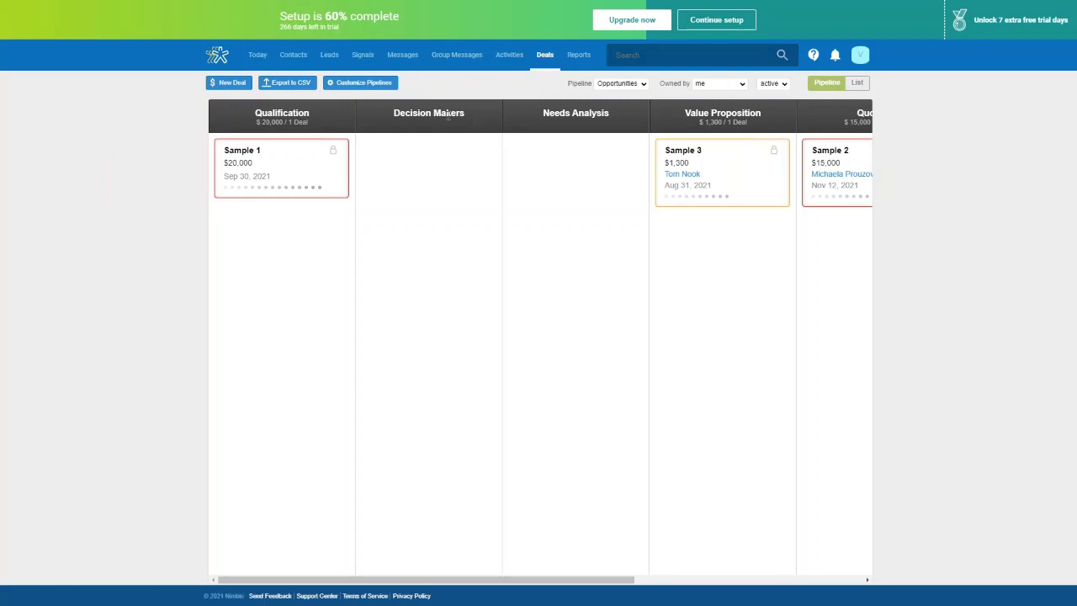
left_click(350, 86)
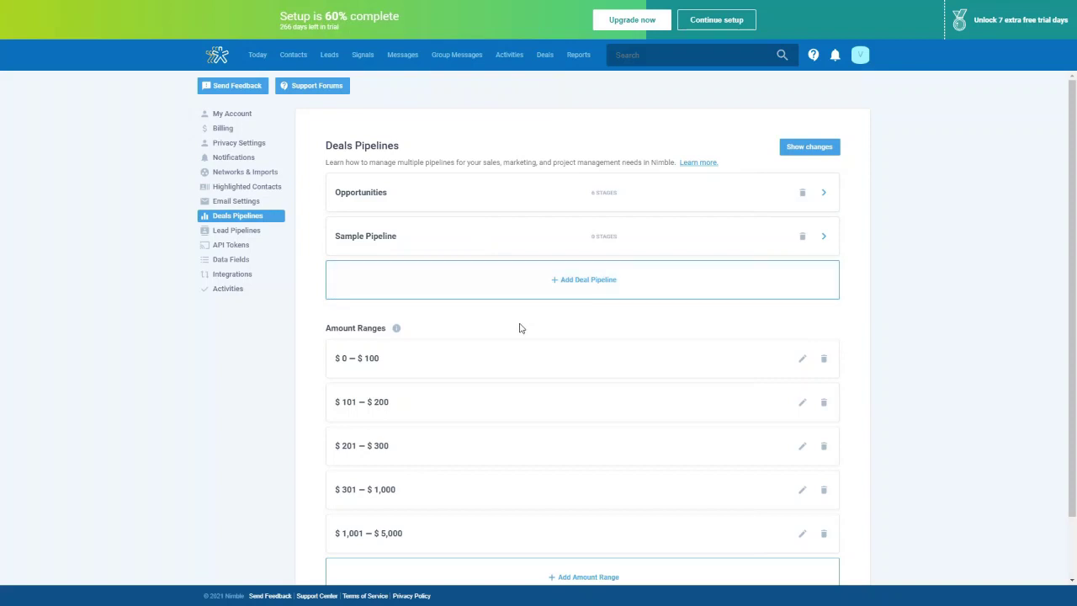
scroll(548, 214, "down", 1)
scroll(567, 219, "up", 1)
left_click(543, 198)
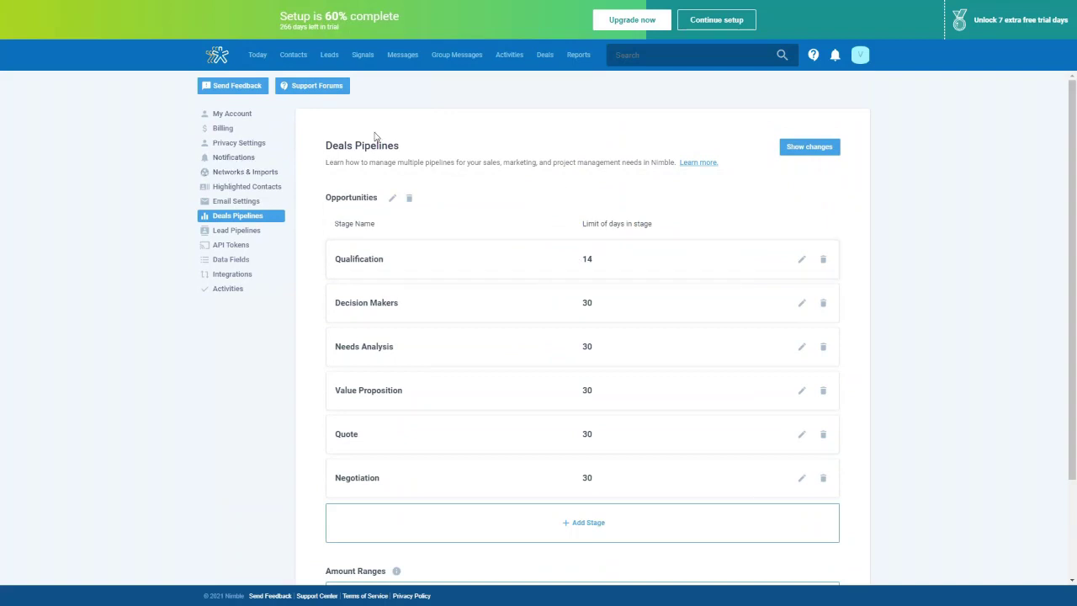
scroll(342, 371, "down", 2)
left_click(347, 521)
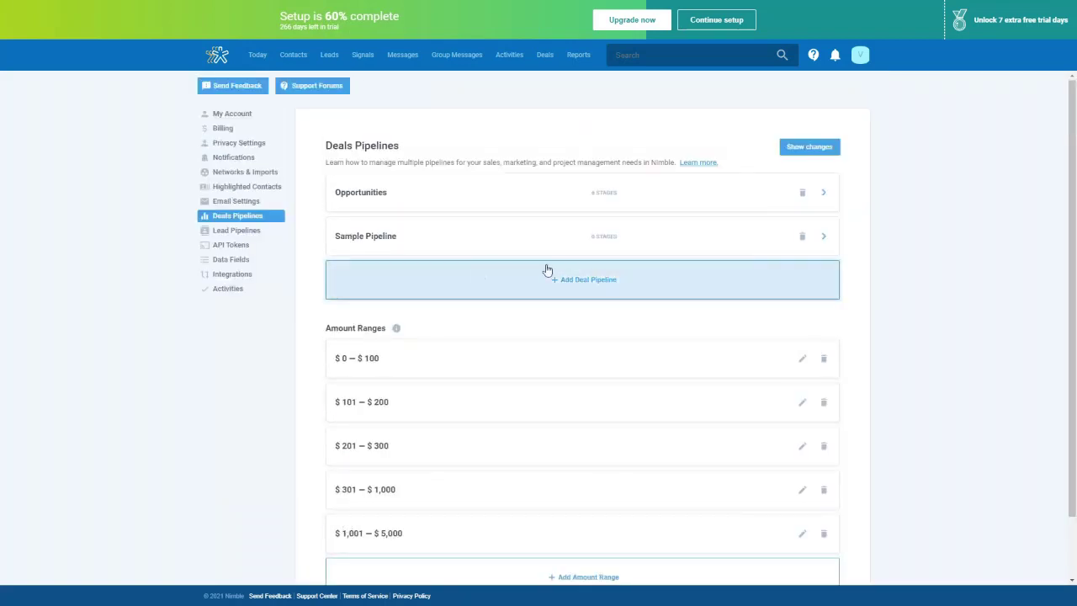
- Check and cancel the new deal pipeline form, and review the Opportunities pipeline's stages with their day limits
left_click(587, 282)
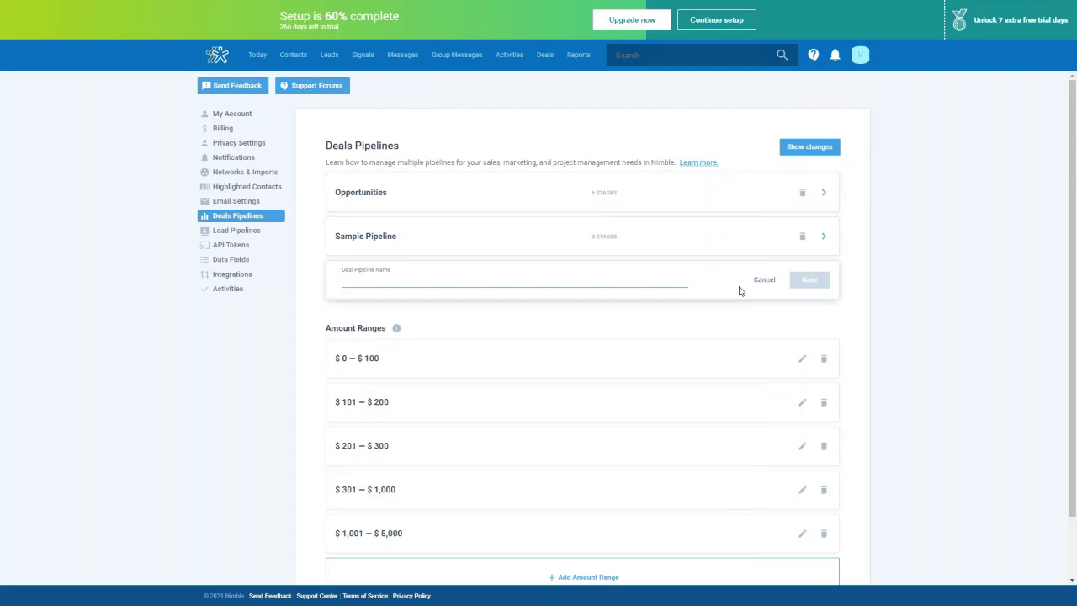
left_click(773, 284)
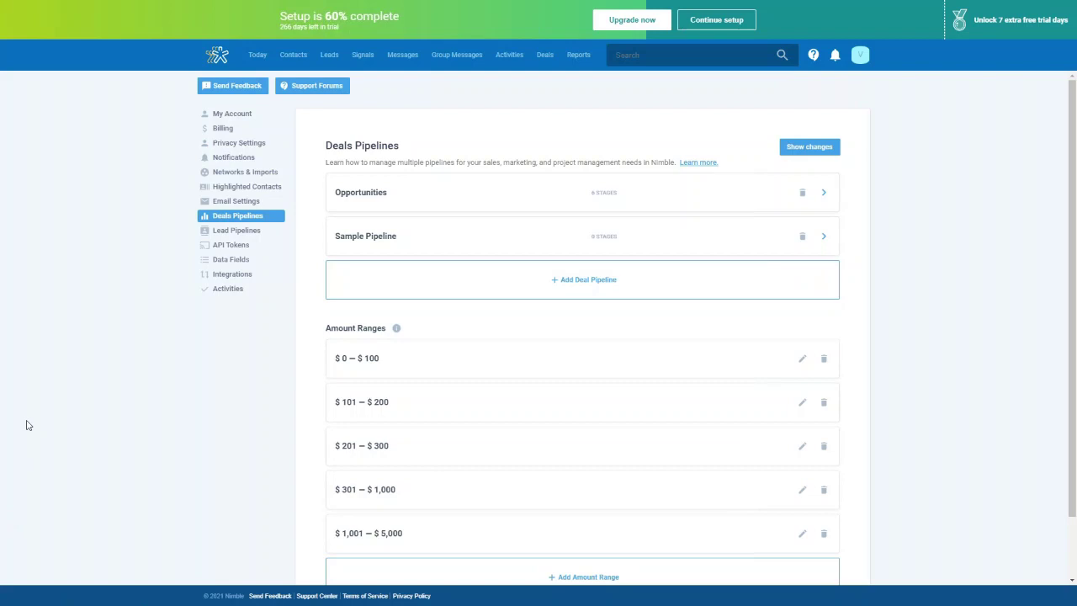
left_click(479, 188)
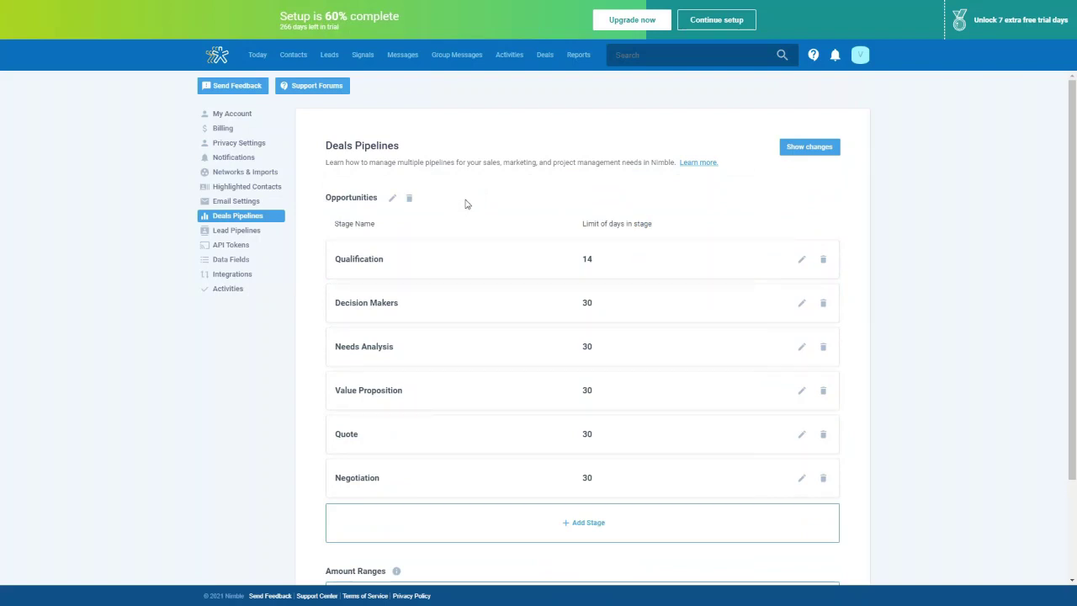
scroll(400, 265, "down", 1)
scroll(401, 265, "down", 1)
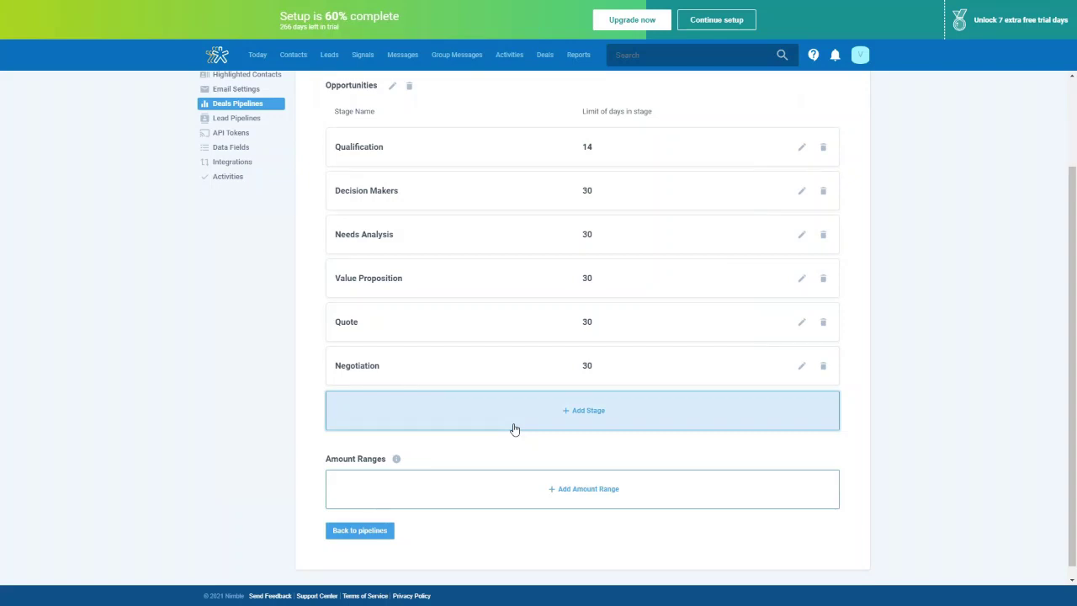
scroll(519, 411, "up", 3)
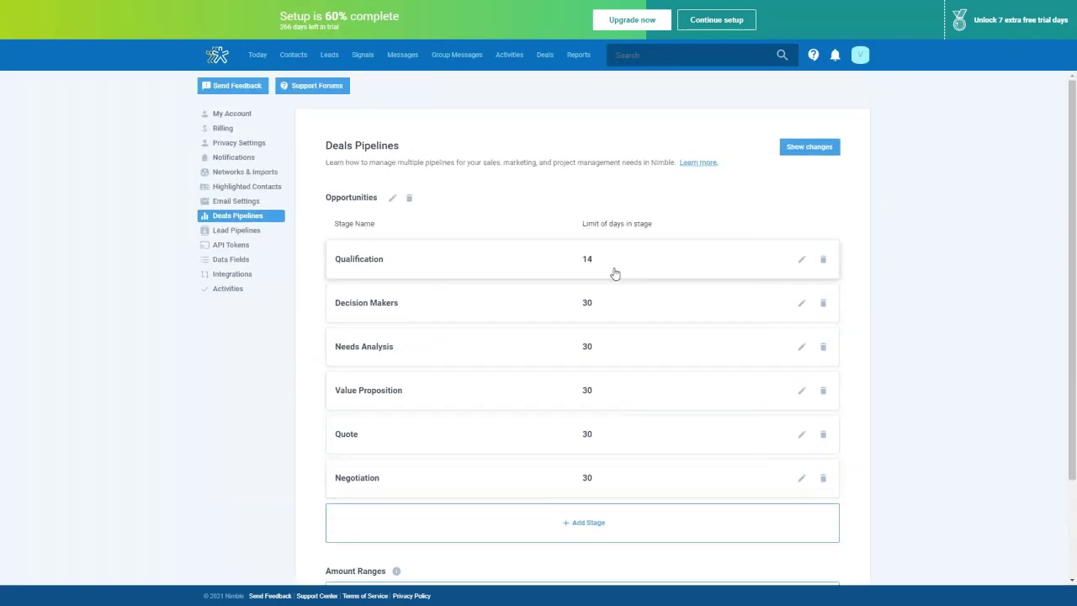
scroll(612, 271, "down", 3)
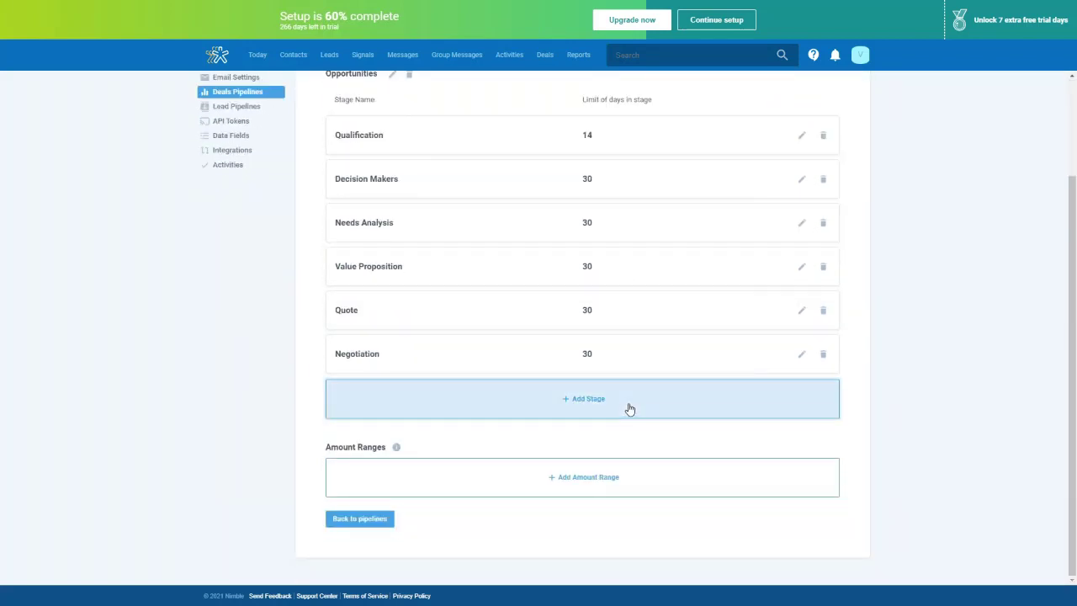
scroll(630, 408, "up", 1)
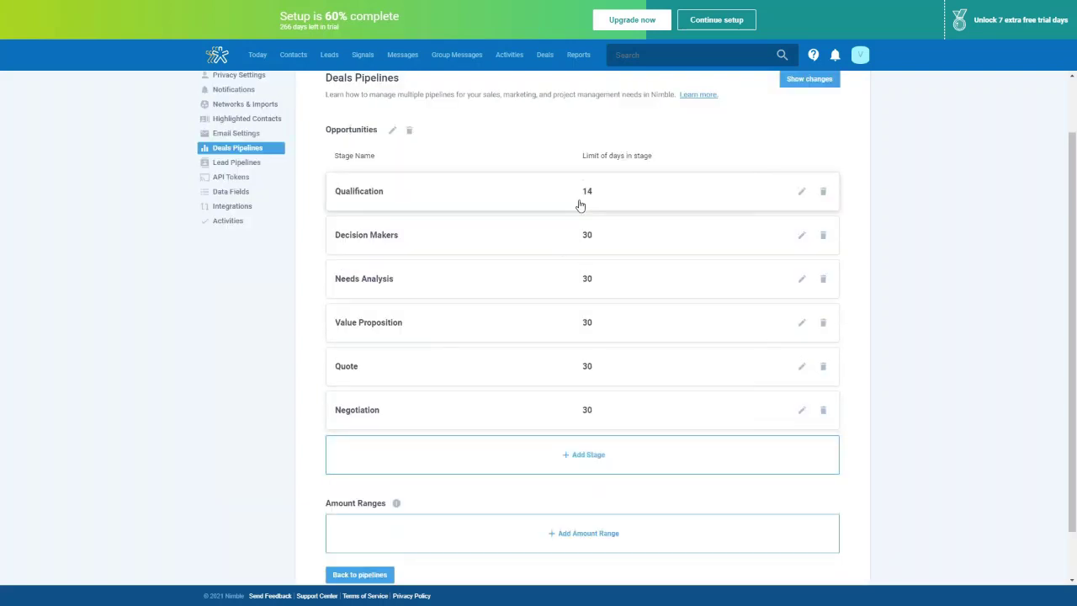
left_click_drag(465, 205, 480, 227)
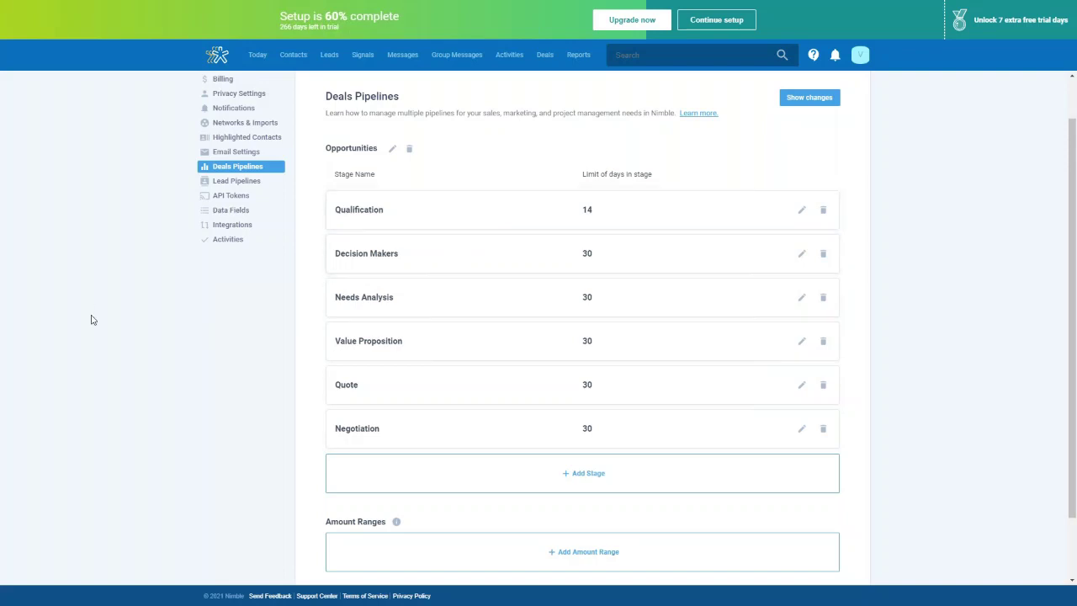
- Open the Qualification stage for editing, check its editable name and day limit, and save it without changes
left_click(801, 212)
left_click_drag(606, 209, 570, 217)
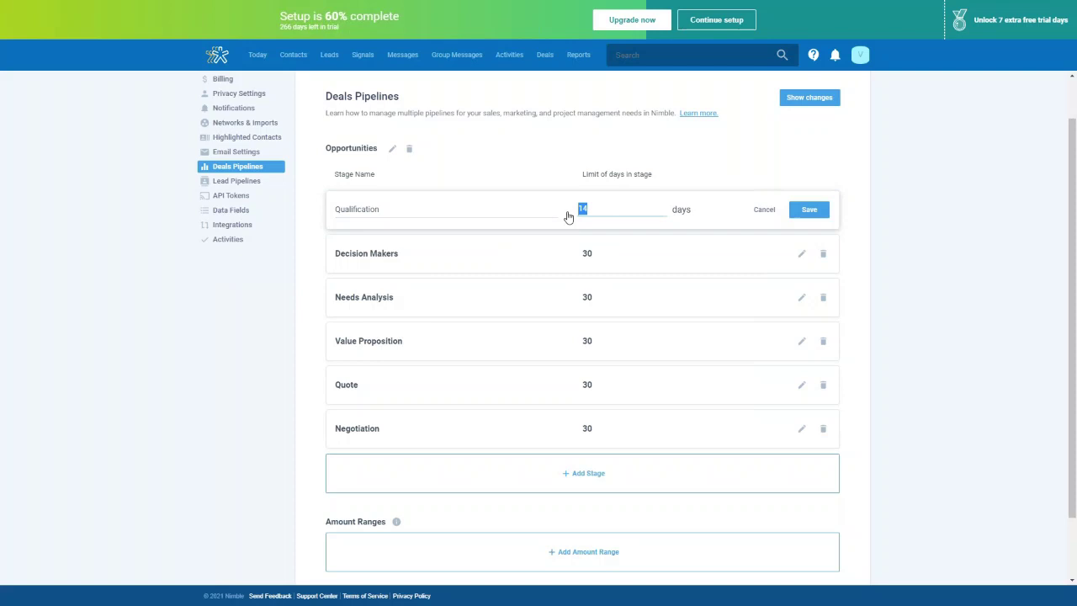
left_click(400, 209)
left_click_drag(401, 210, 298, 207)
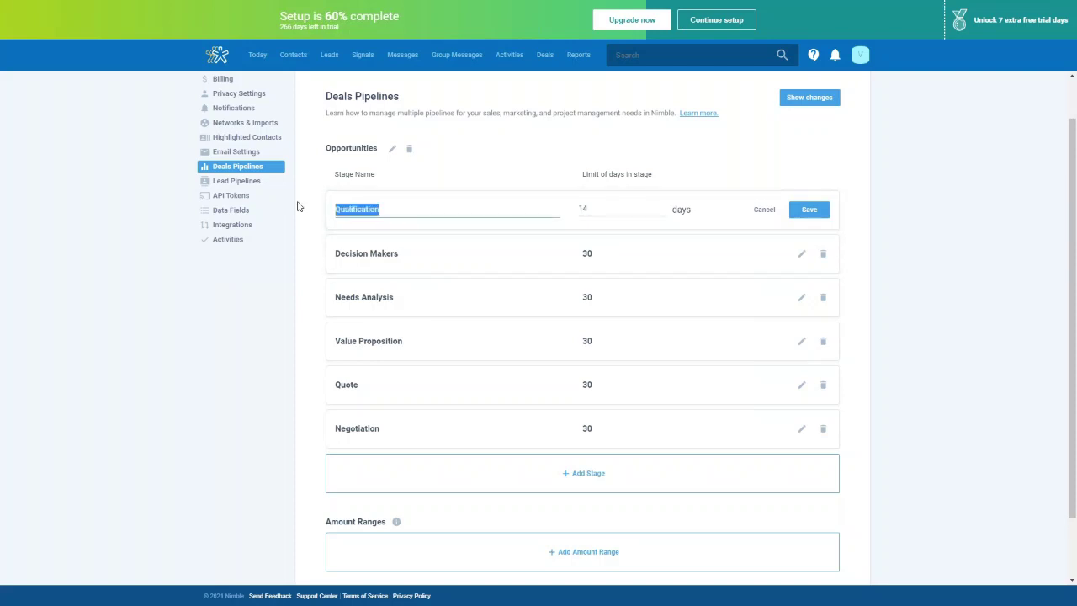
left_click(809, 210)
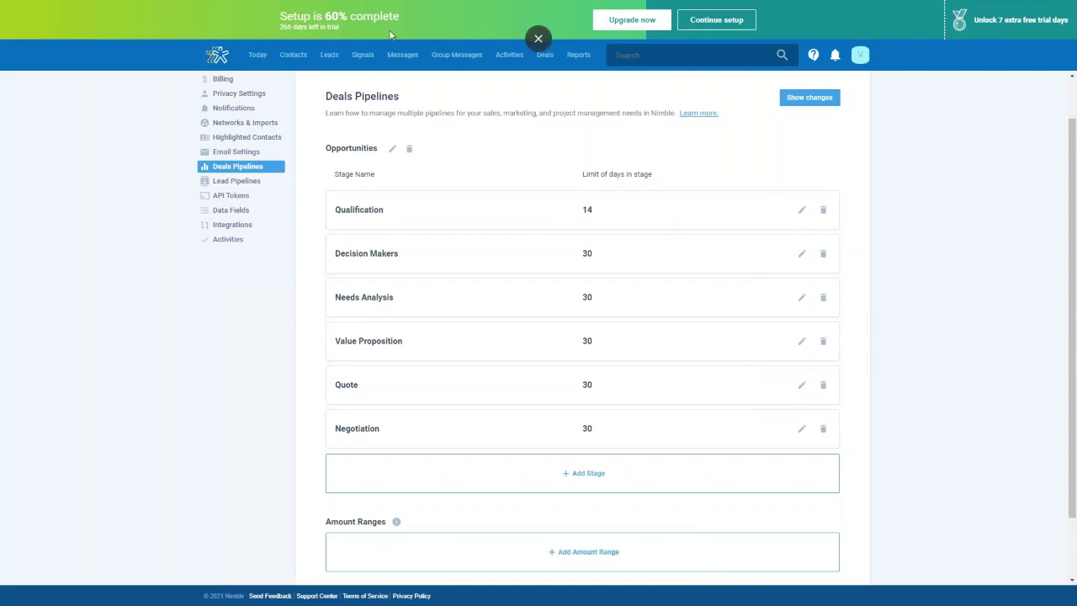
- Return to the Deals board, look over the fields for creating a new deal, and close the form without saving
left_click(545, 55)
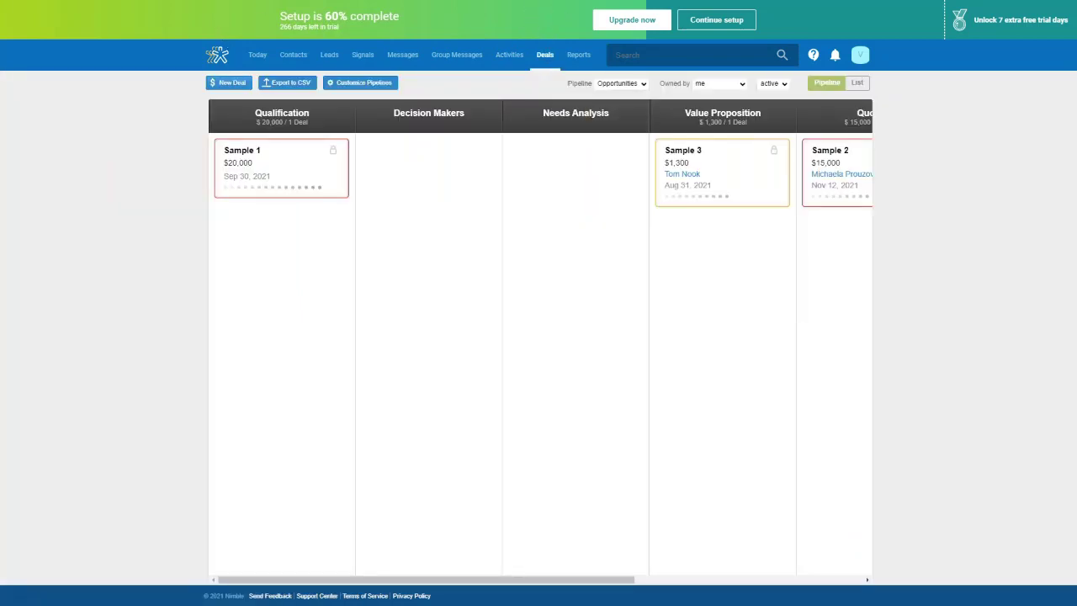
left_click(242, 82)
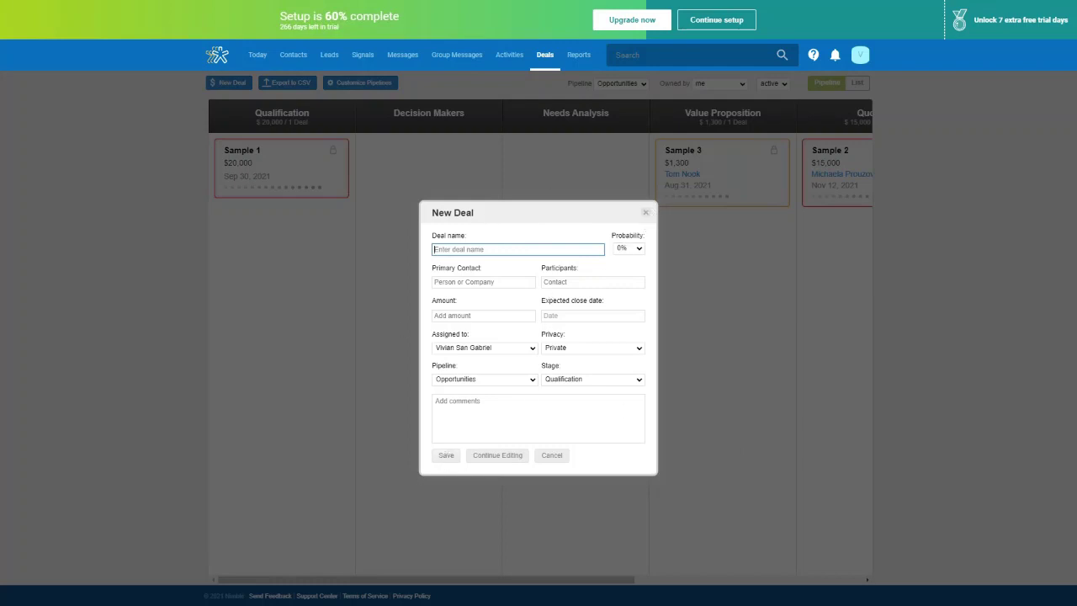
left_click(645, 216)
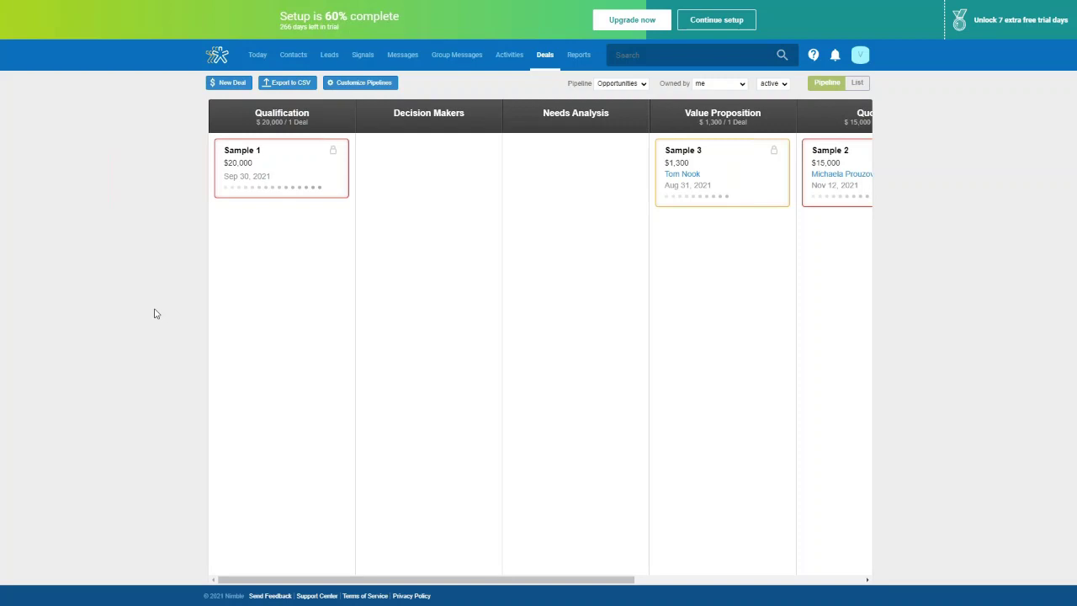
- Look through the CSV export options for deals, including the assignee choices, and cancel the export
left_click(281, 84)
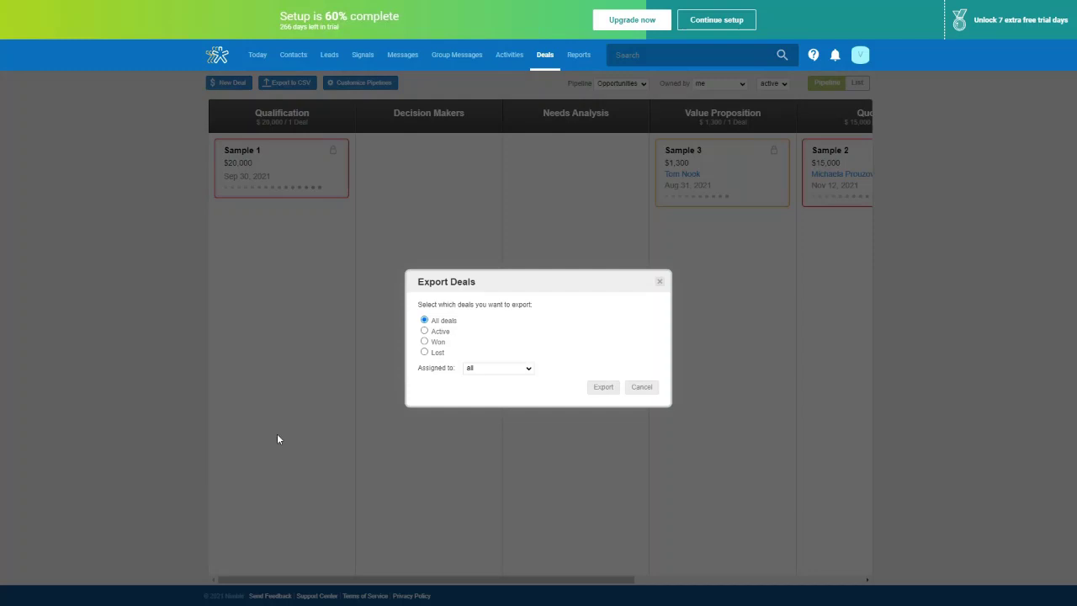
left_click(522, 370)
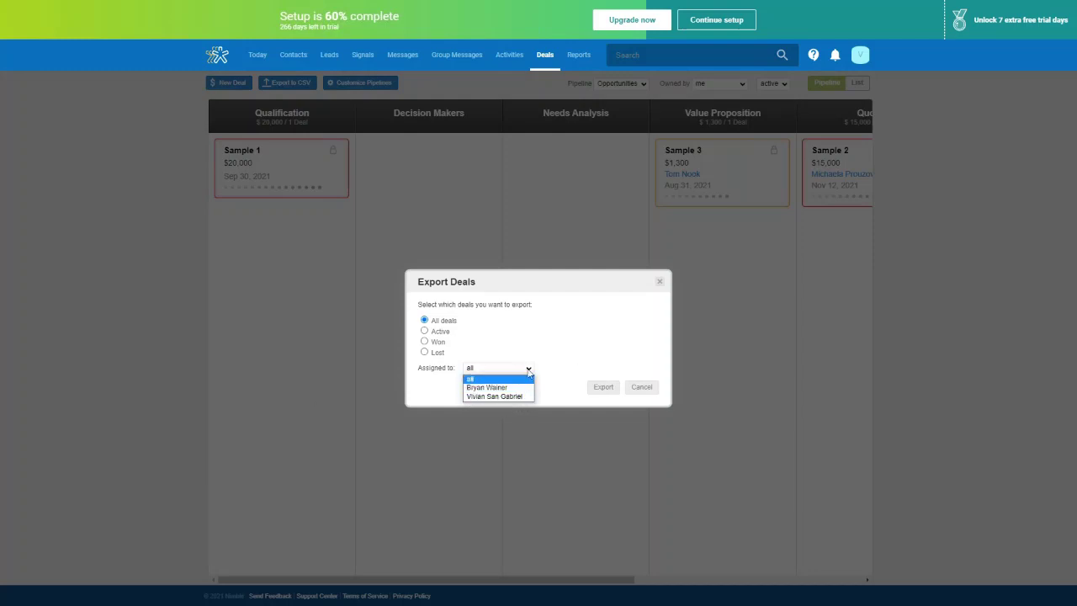
left_click(530, 371)
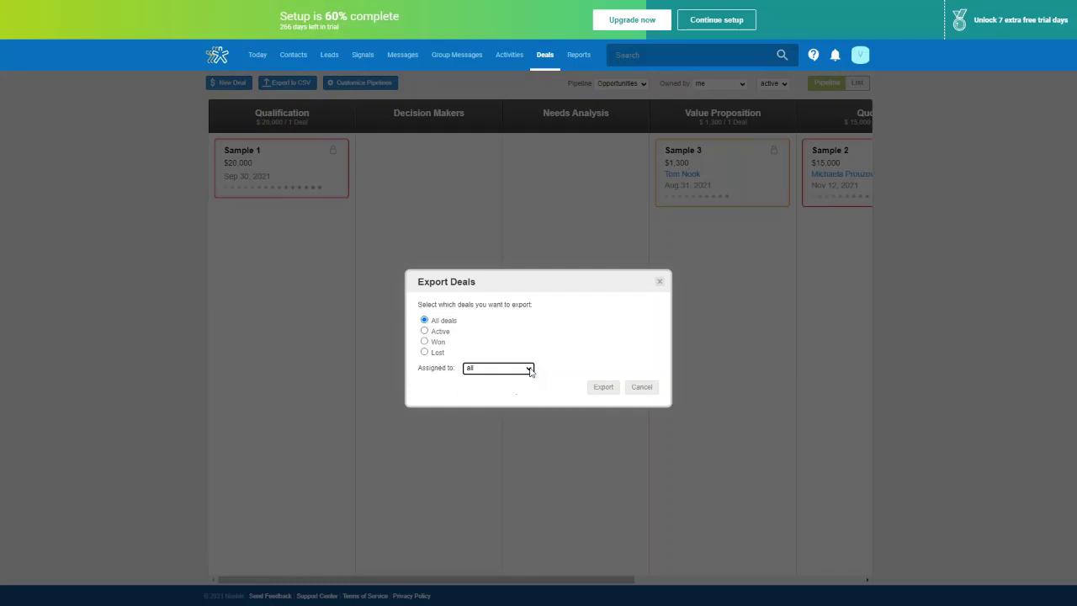
left_click(637, 388)
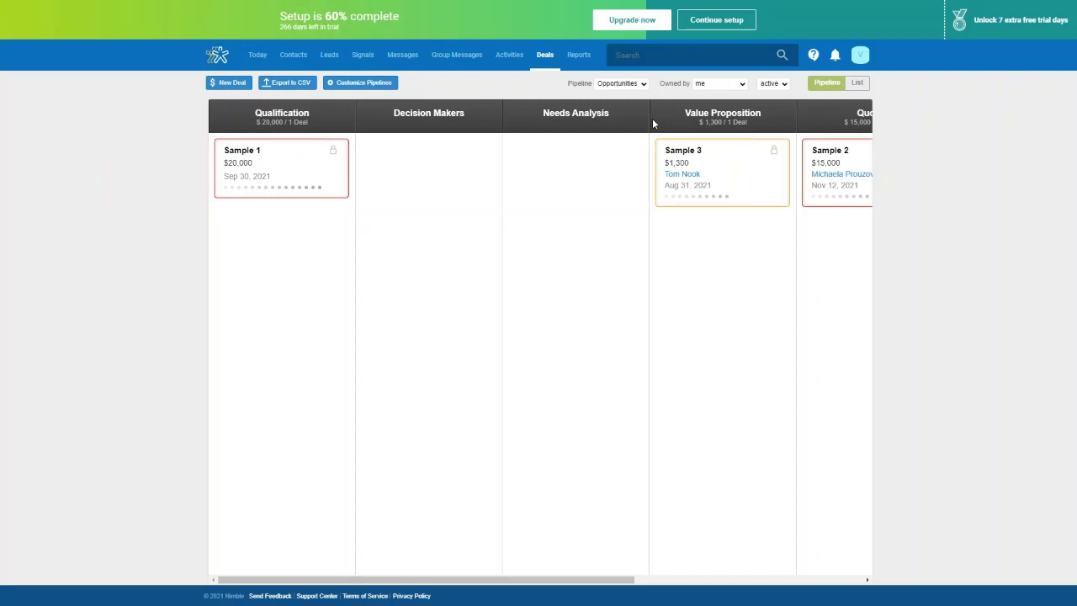
- Open the Reports dashboard to review the team pipeline figures, and check its custom date range calendar
left_click(588, 59)
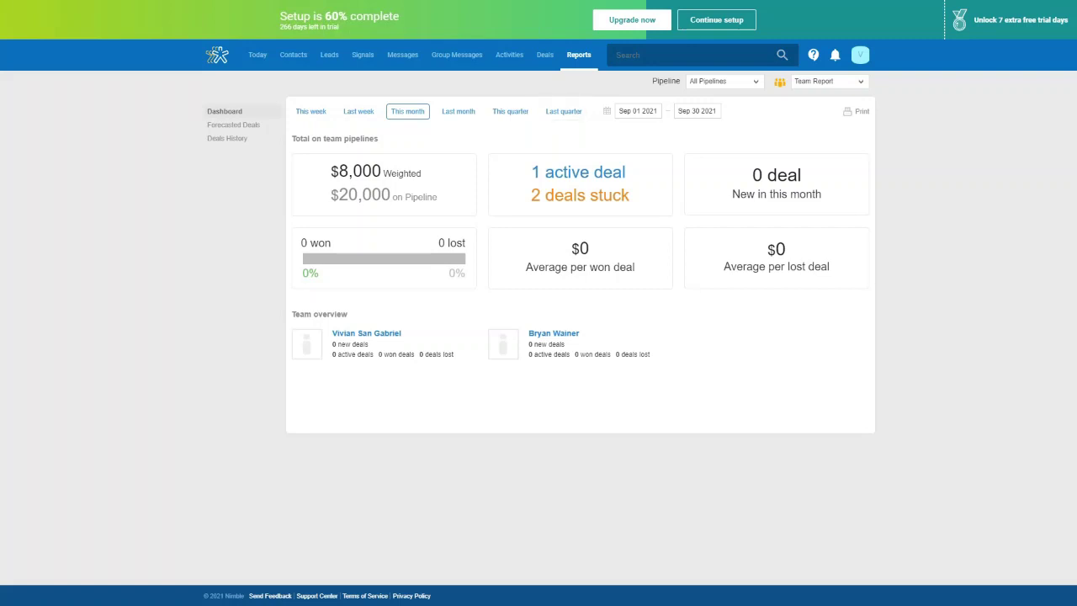
left_click(638, 118)
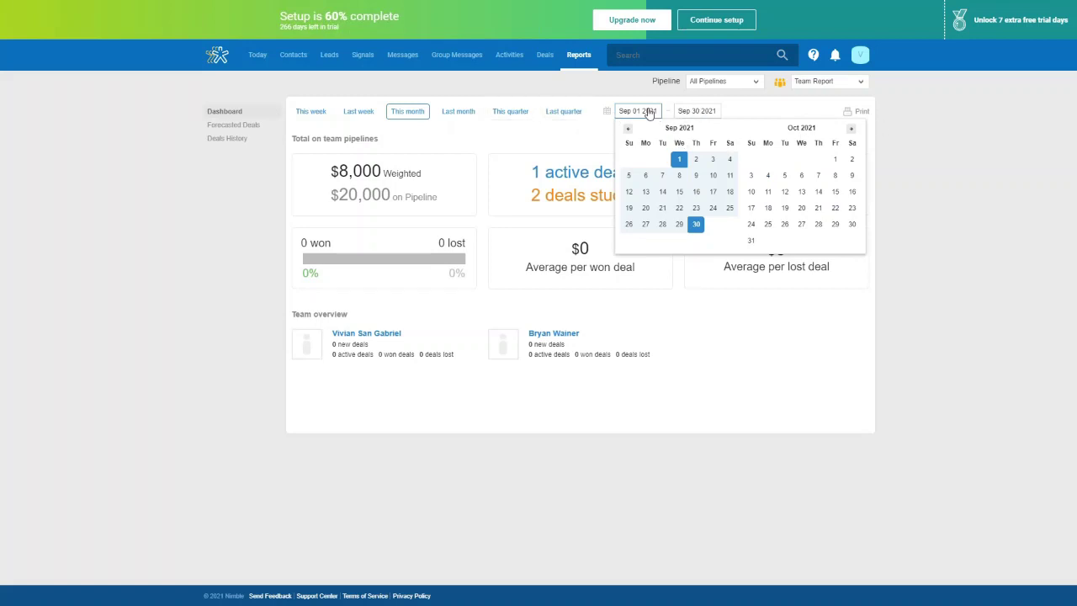
left_click(782, 112)
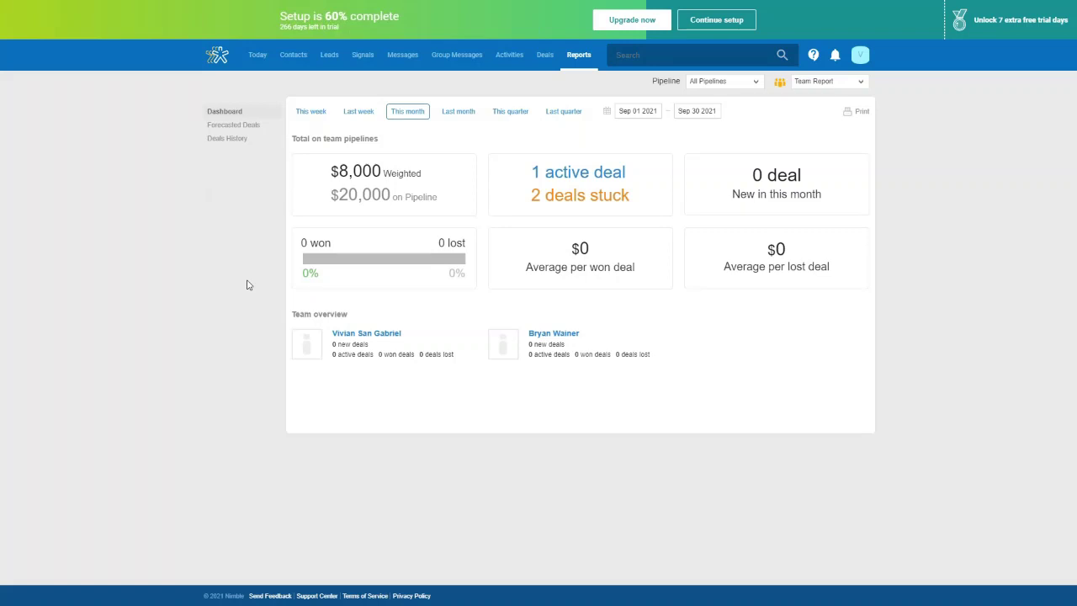
- View the Forecasted Deals report and the Deals History report, and check the history's custom date range calendar
left_click(258, 131)
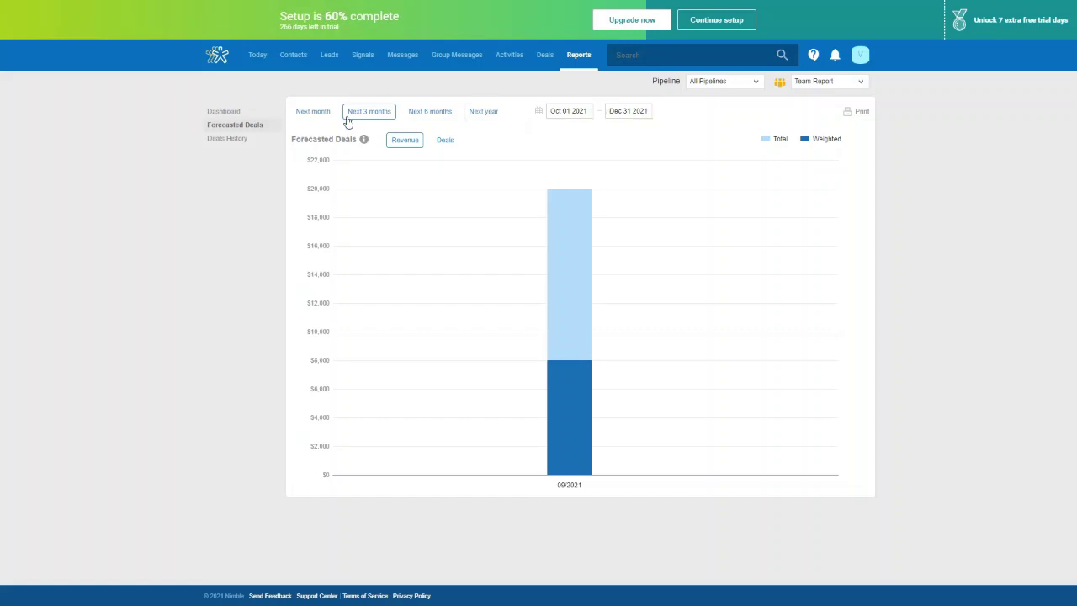
left_click(229, 138)
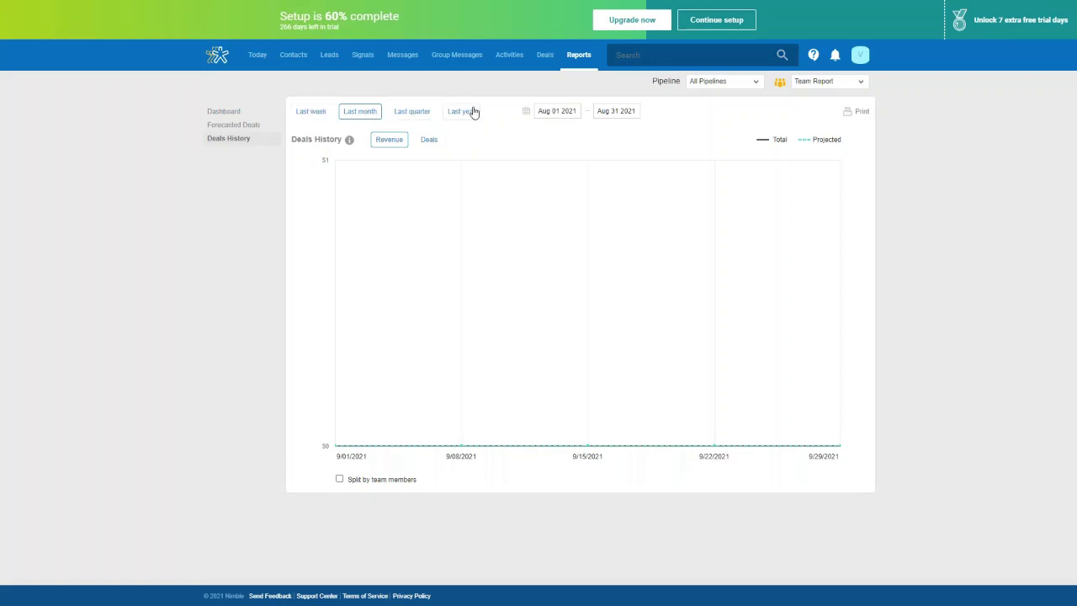
left_click(566, 113)
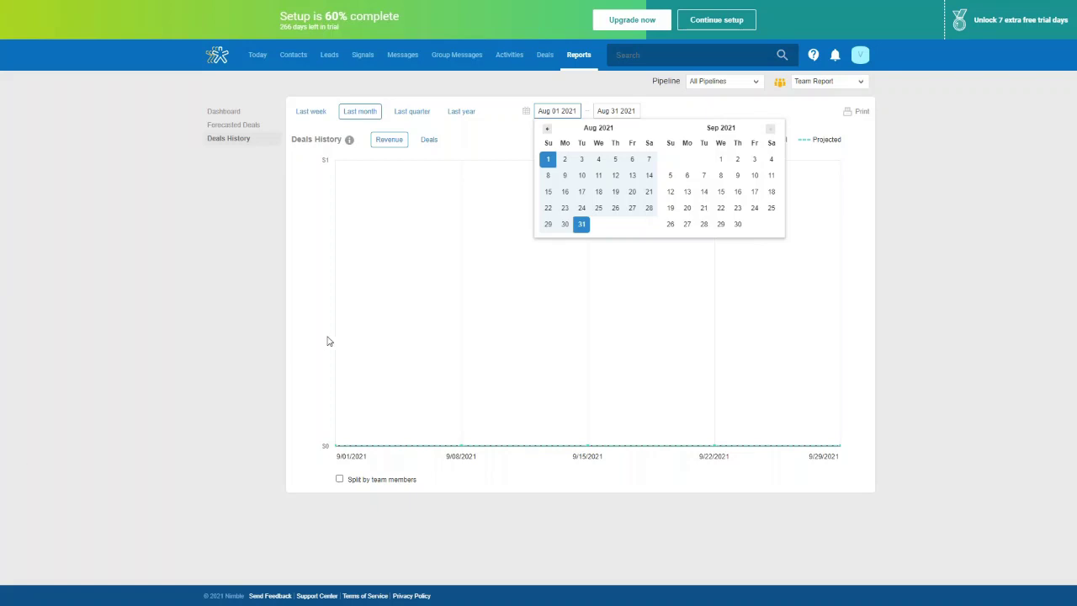
left_click(251, 371)
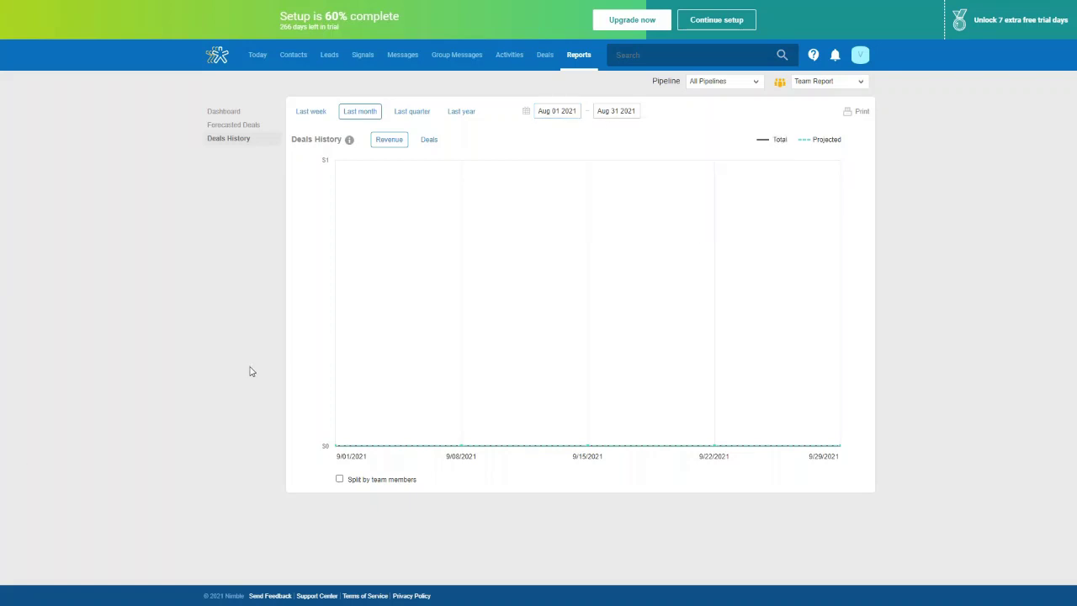
- Leave full screen, switch to LinkedIn, and browse the feed for a first-degree connection, previewing that person's profile card
key("F11")
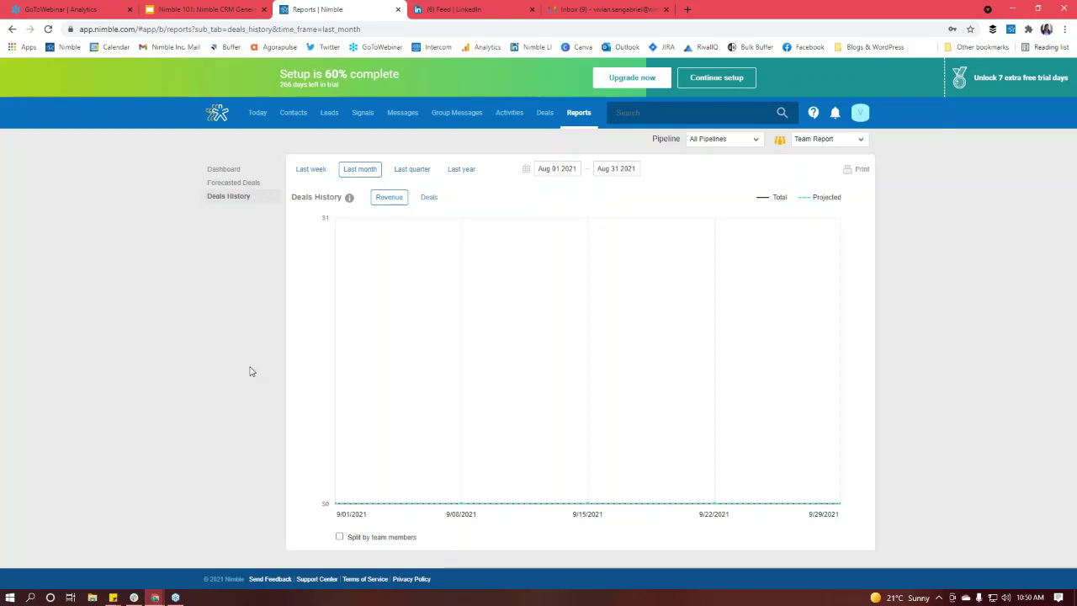
left_click(418, 7)
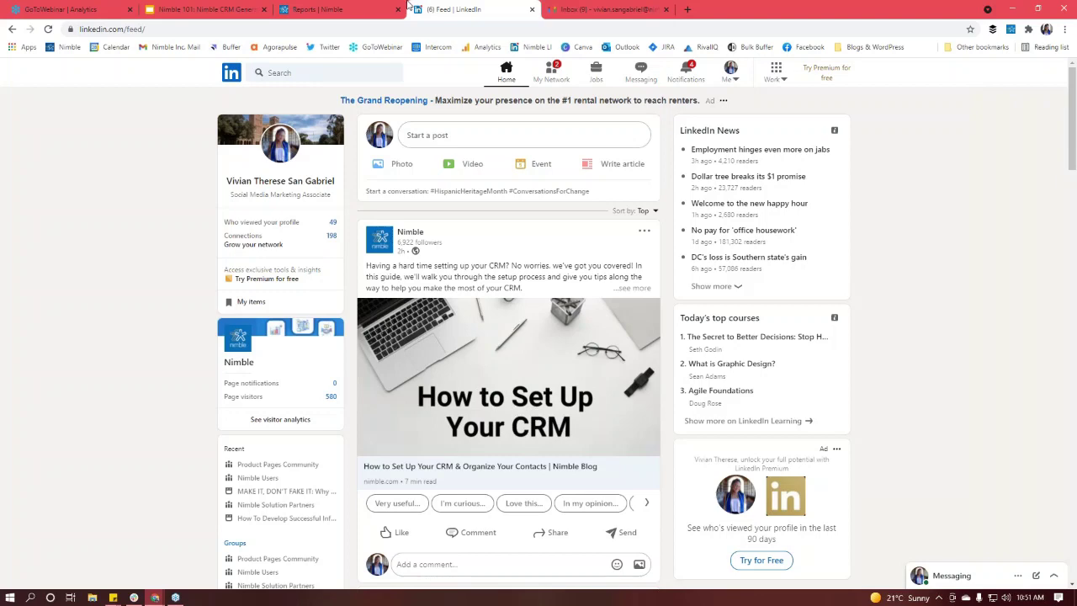
scroll(444, 165, "down", 2)
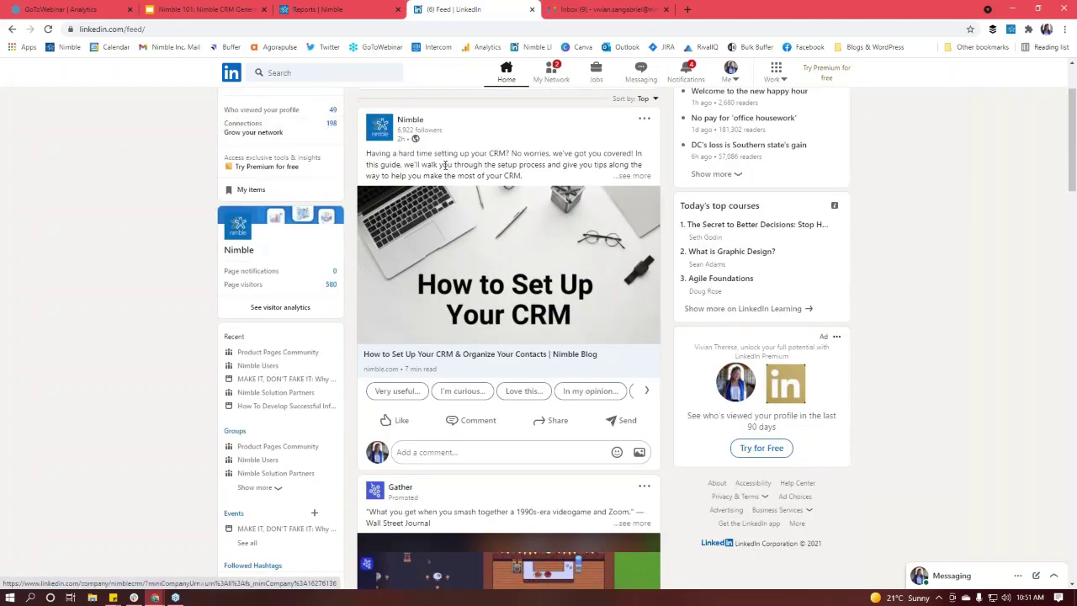
scroll(445, 165, "down", 6)
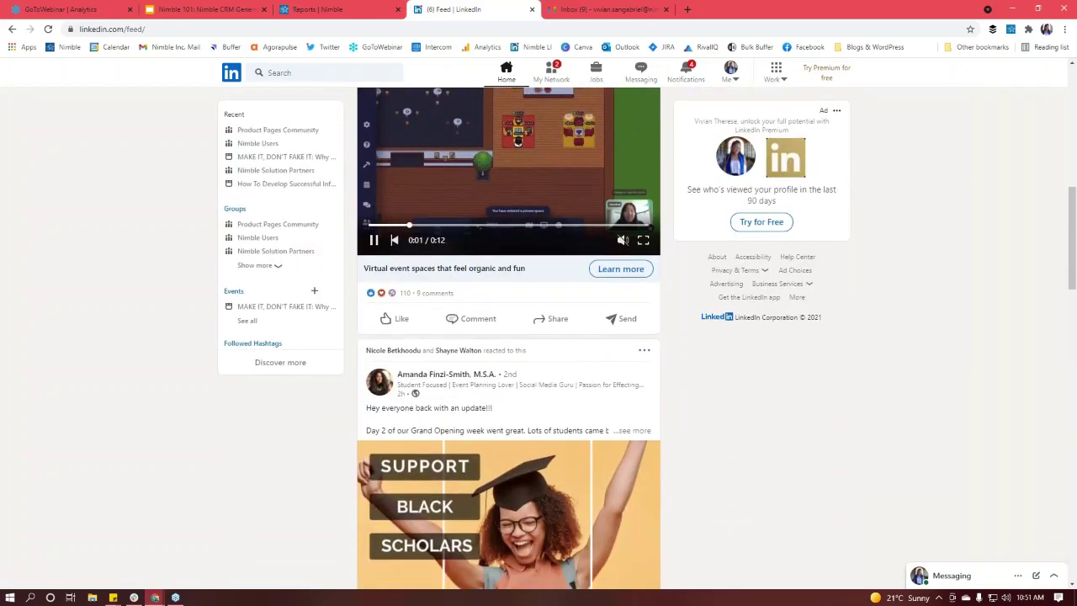
scroll(404, 216, "down", 1)
scroll(404, 216, "down", 1)
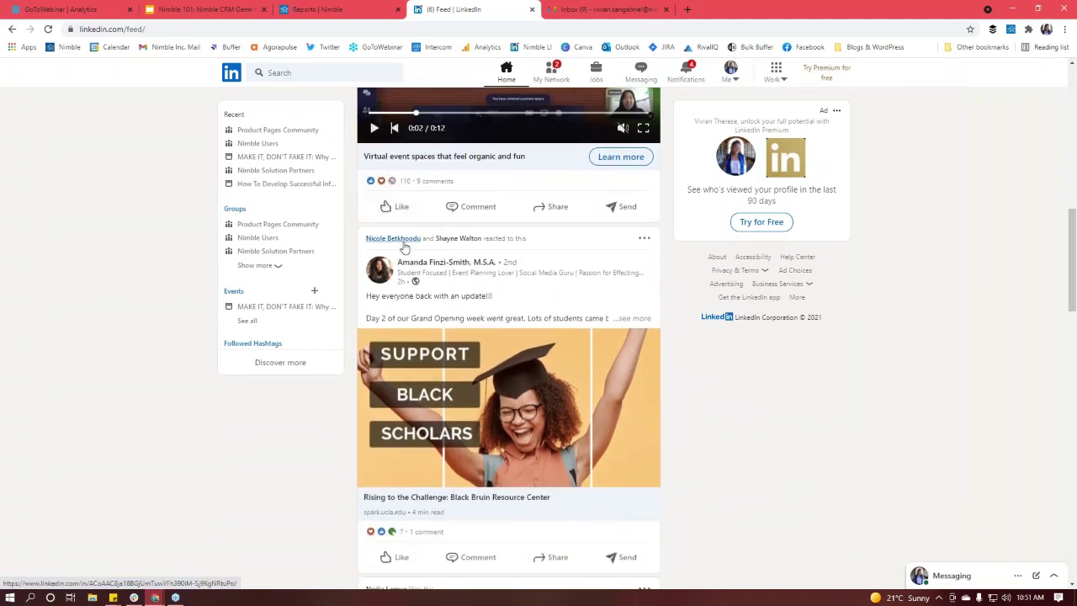
mouse_move(405, 248)
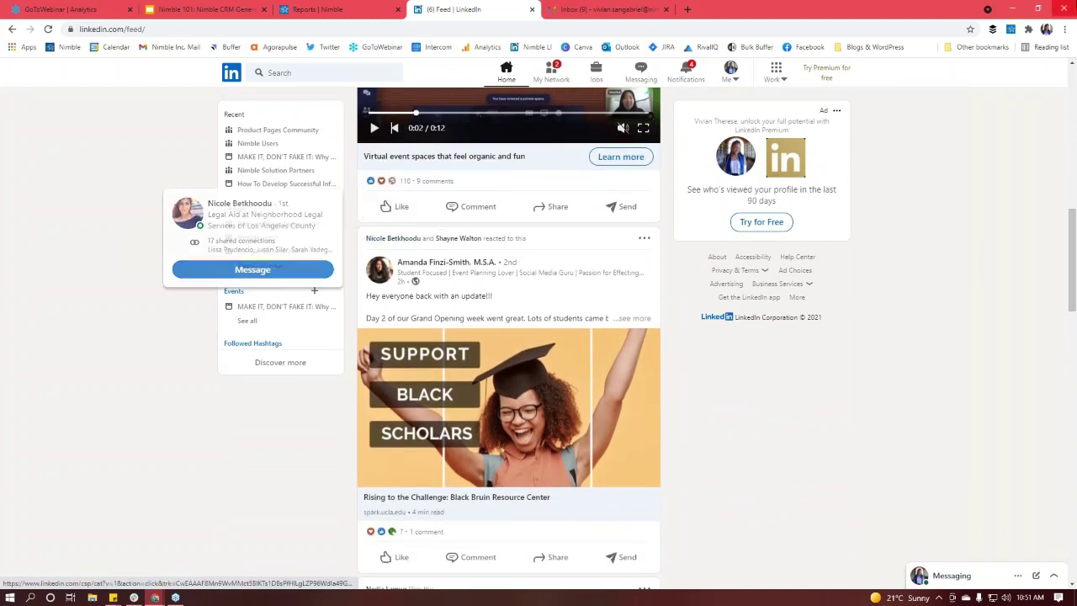
- Open the Nimble browser extension over the LinkedIn feed, dock it on the opposite side, and return it to its original side
left_click(1012, 30)
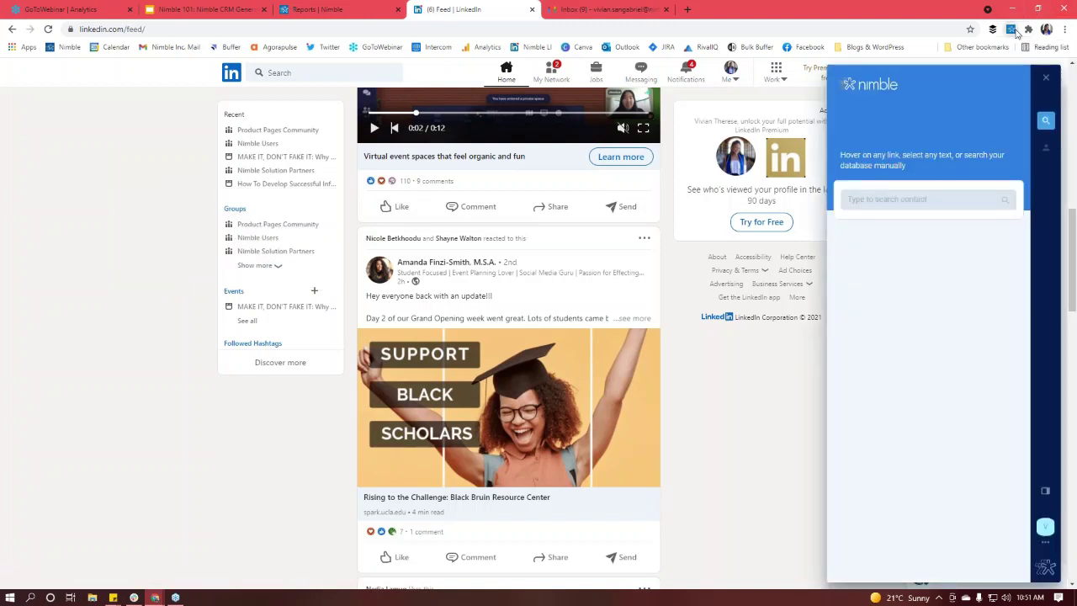
left_click(1045, 491)
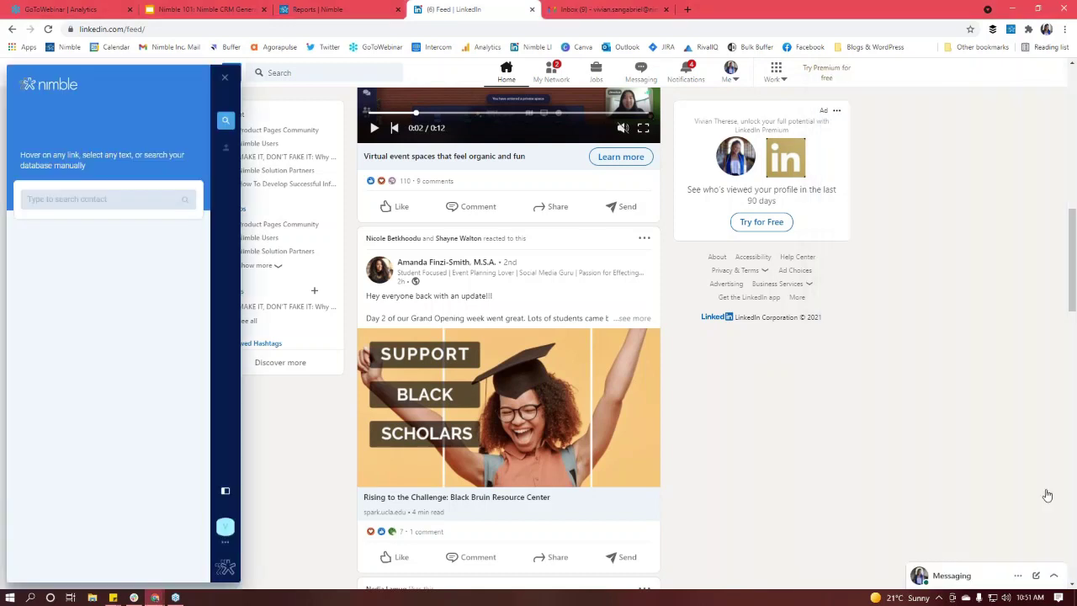
left_click(225, 496)
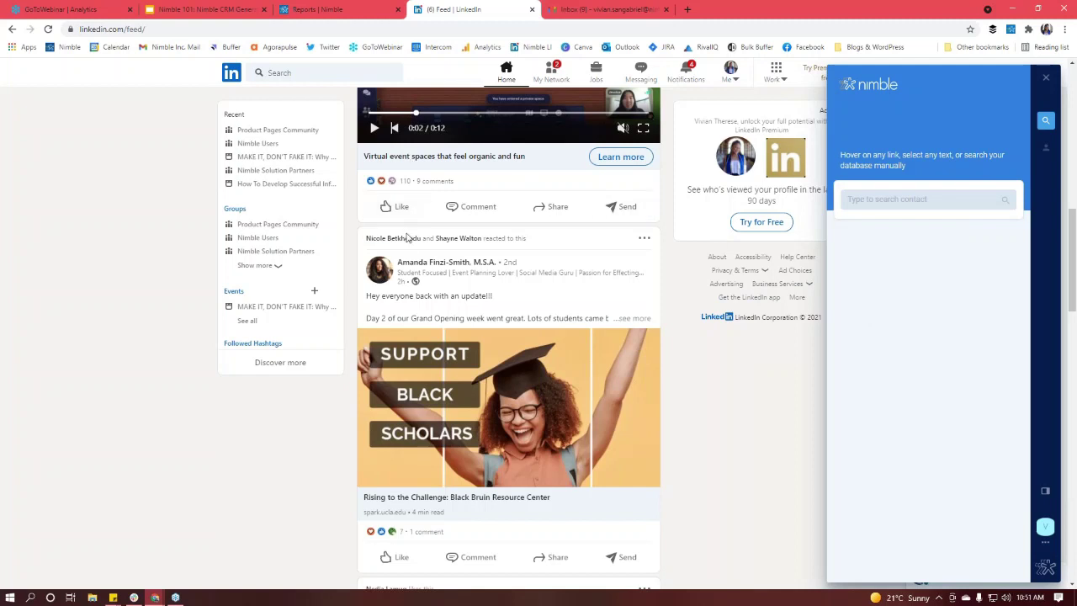
- Look up the connection from the feed post in the Nimble extension, open their LinkedIn profile, and add them to the Nimble contacts
mouse_move(408, 240)
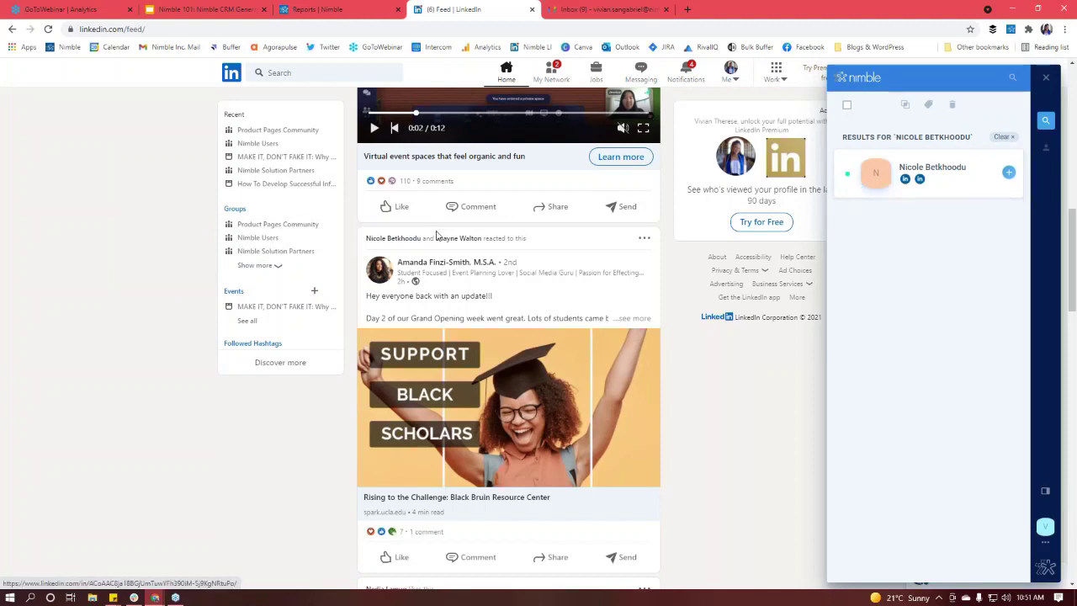
left_click(393, 238)
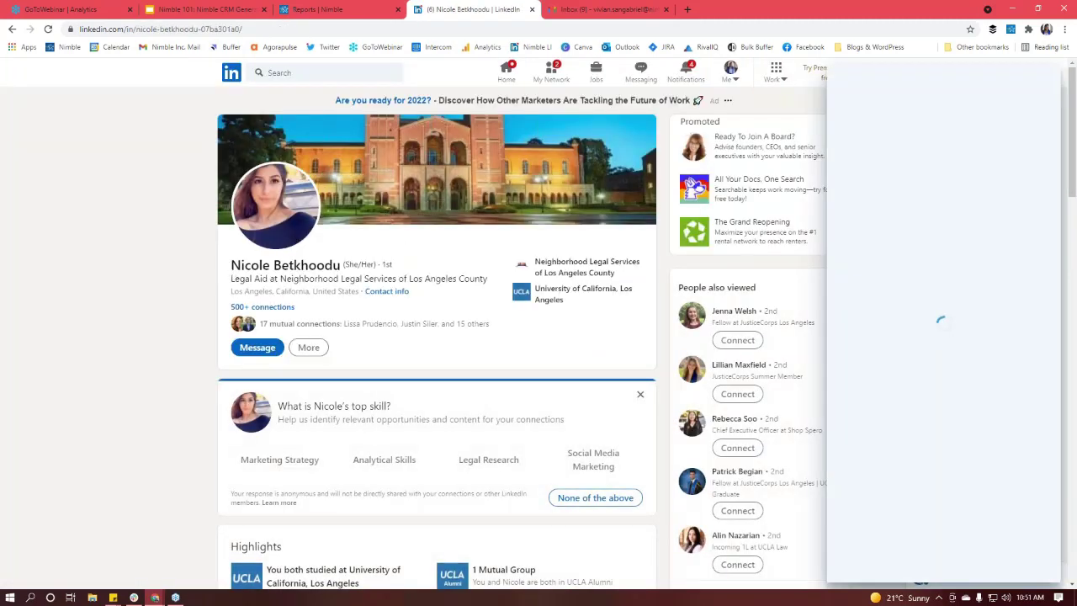
left_click_drag(232, 266, 342, 266)
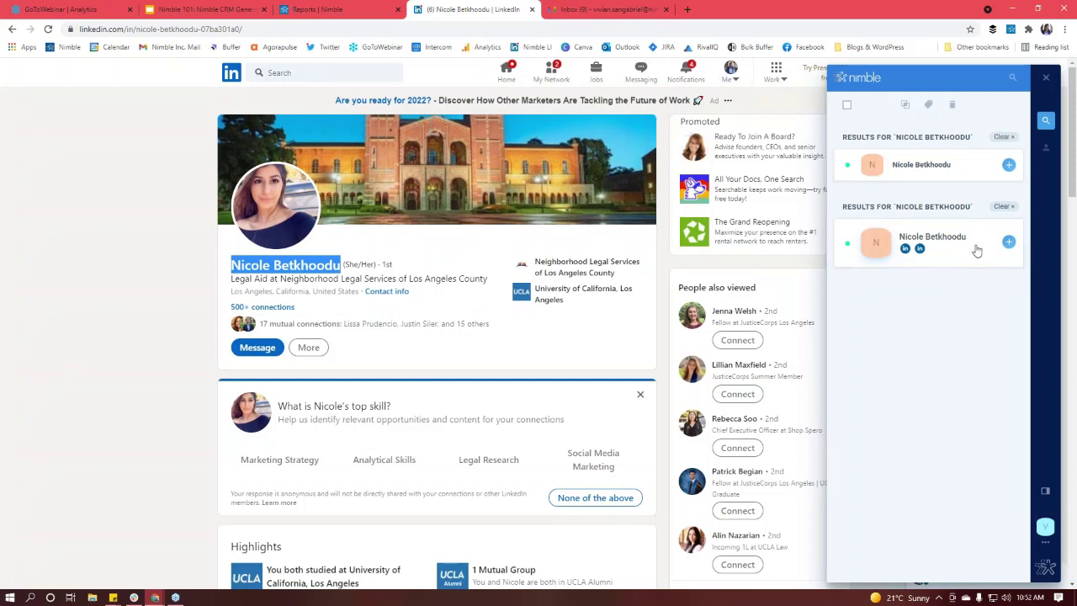
left_click(1007, 243)
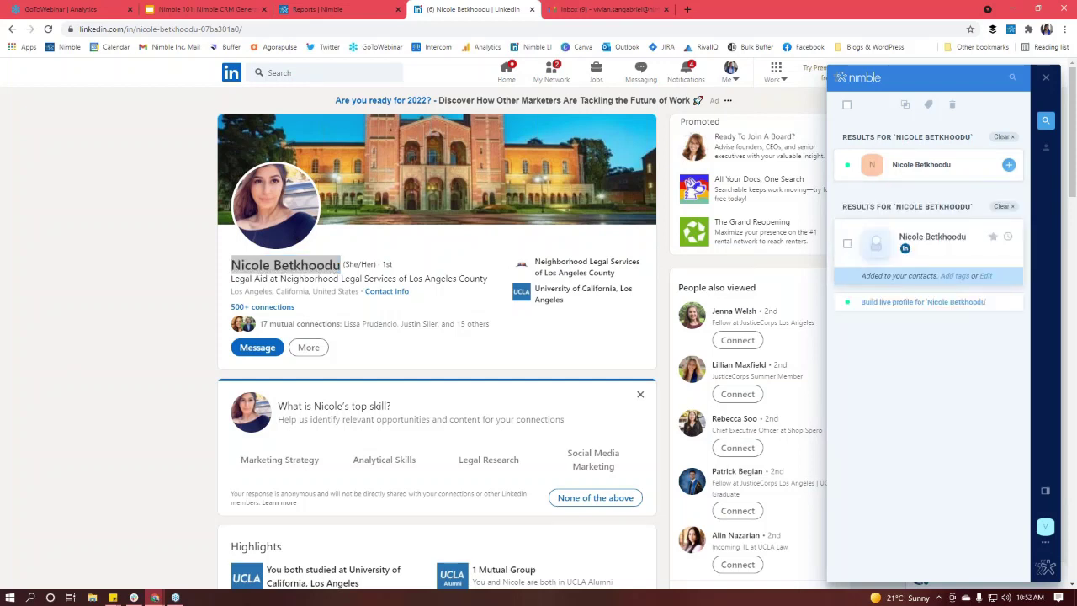
- Open the newly added contact's record in the Nimble extension and look through its opportunities, interactions and contact info sections
left_click(948, 244)
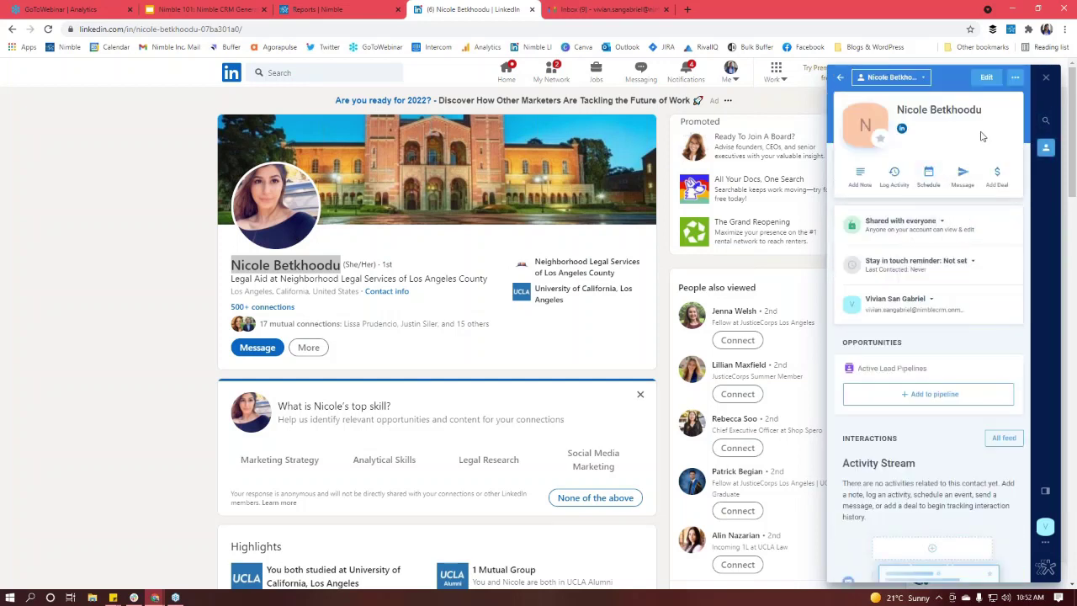
scroll(896, 337, "down", 6)
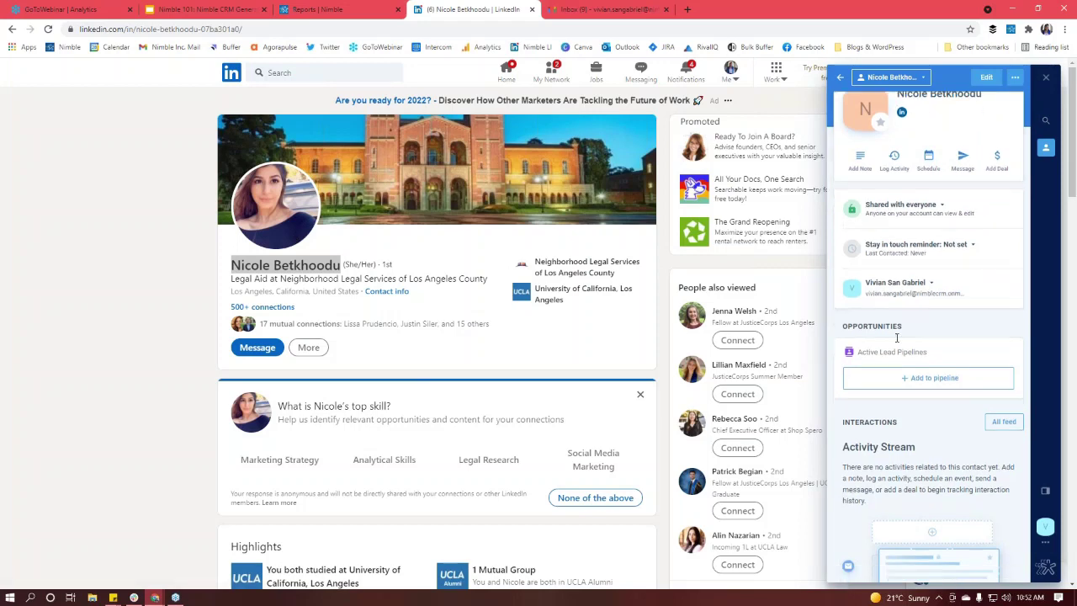
scroll(896, 337, "up", 6)
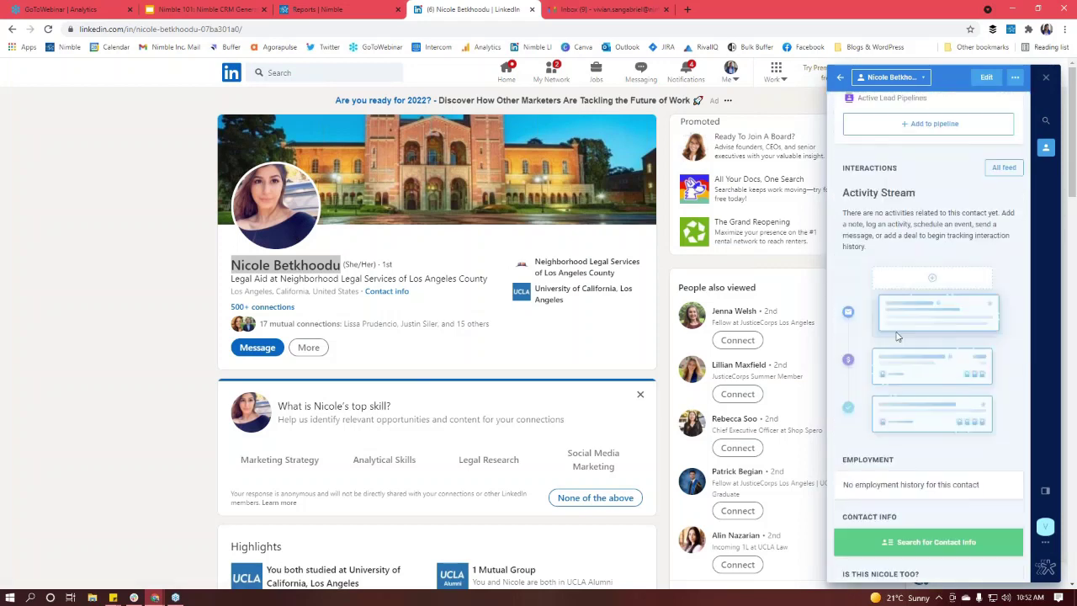
- Switch to Nimble and open the Nimble CEO's record from the contact list to compare its layout with the extension
left_click(307, 7)
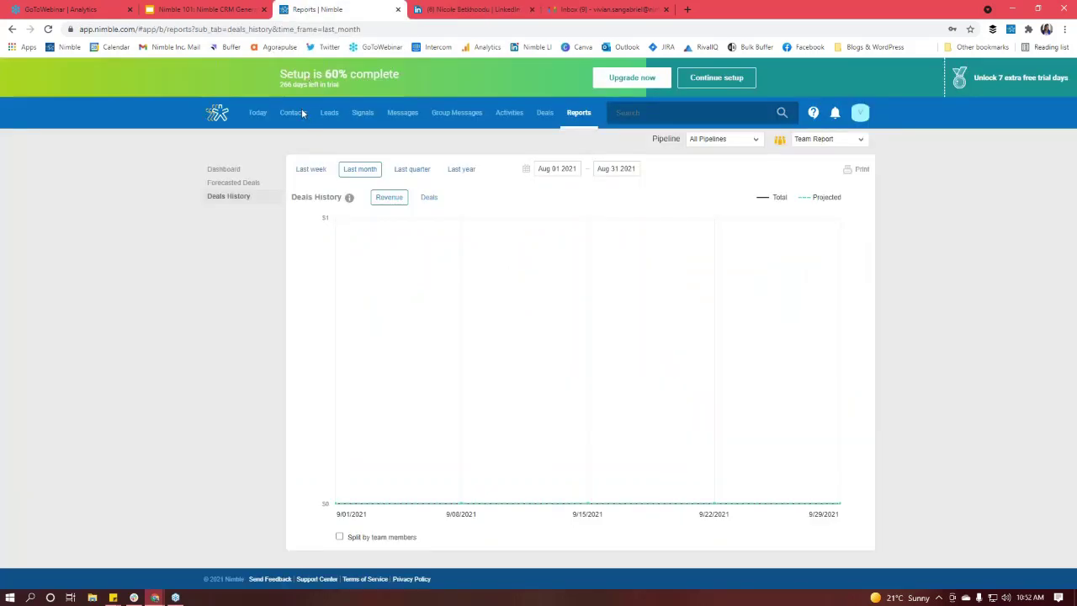
left_click(296, 117)
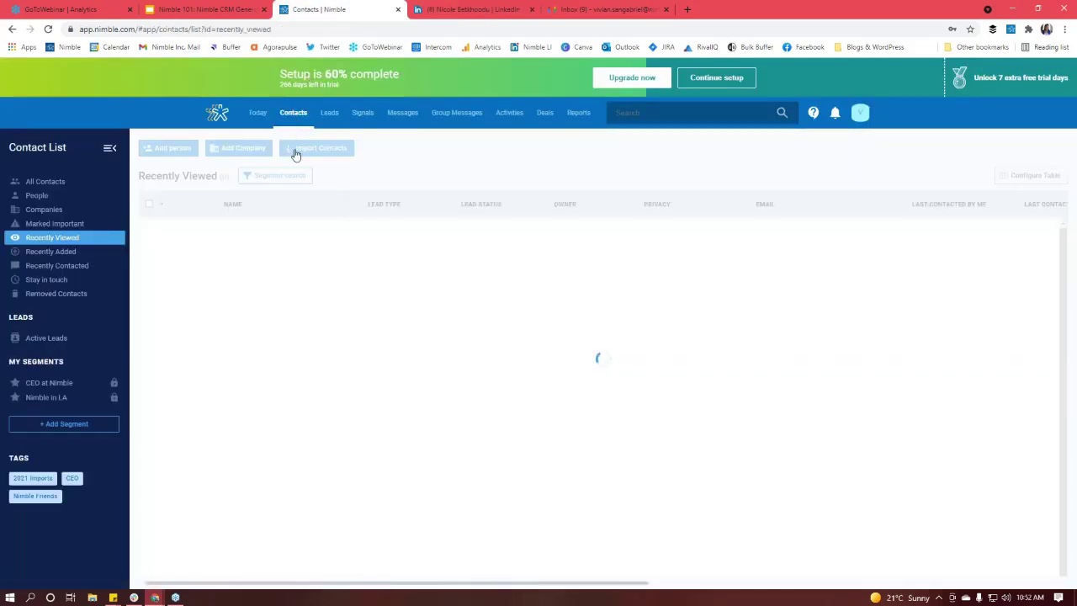
left_click(235, 261)
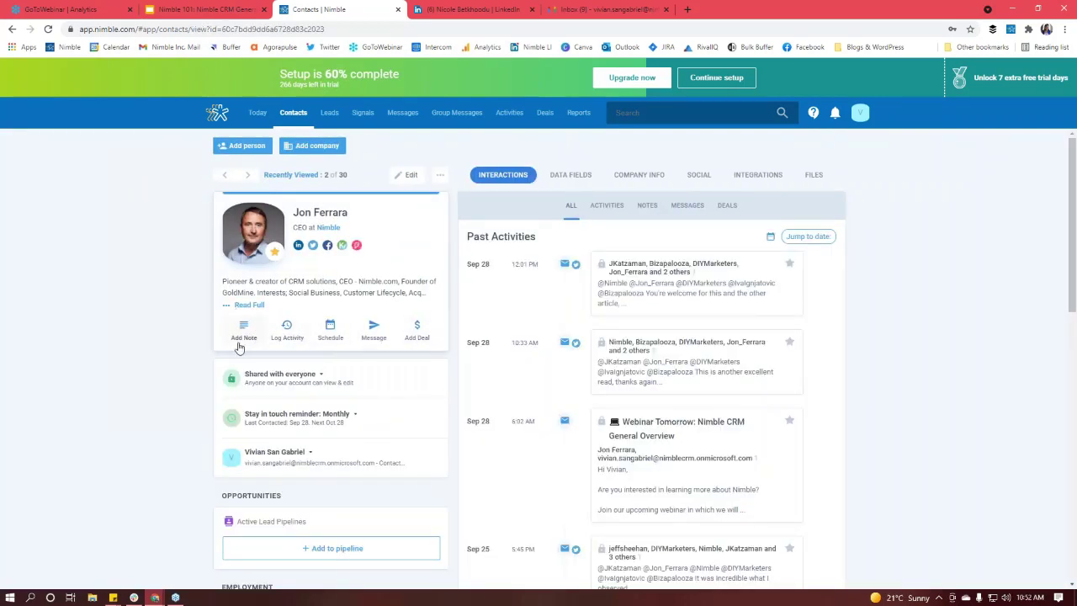
- Return to the LinkedIn profile, check the owner choices for the contact in the Nimble extension, and close them without reassigning
left_click(508, 9)
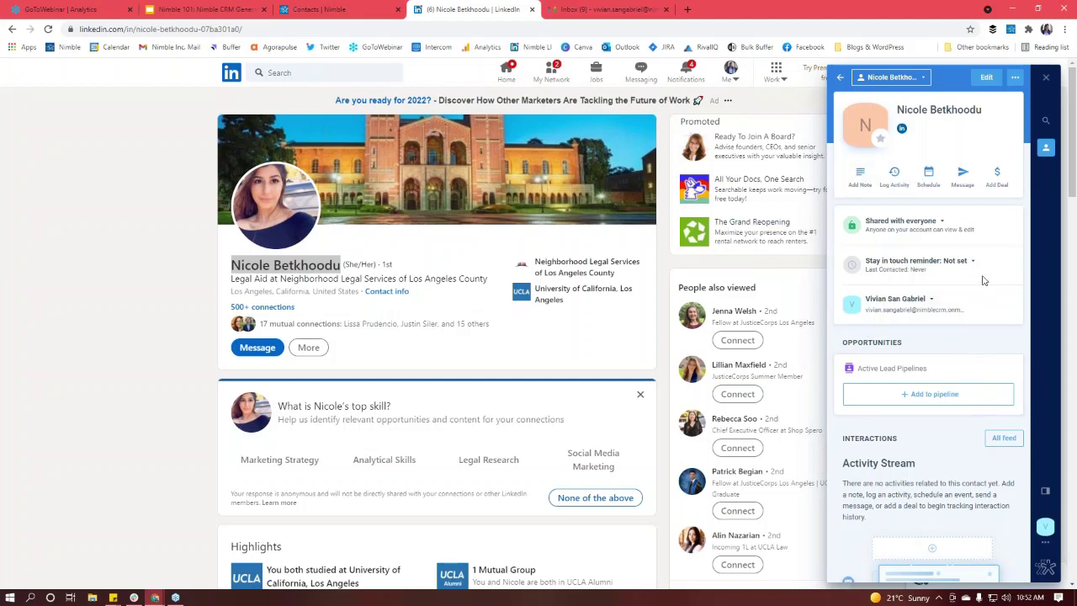
left_click(915, 300)
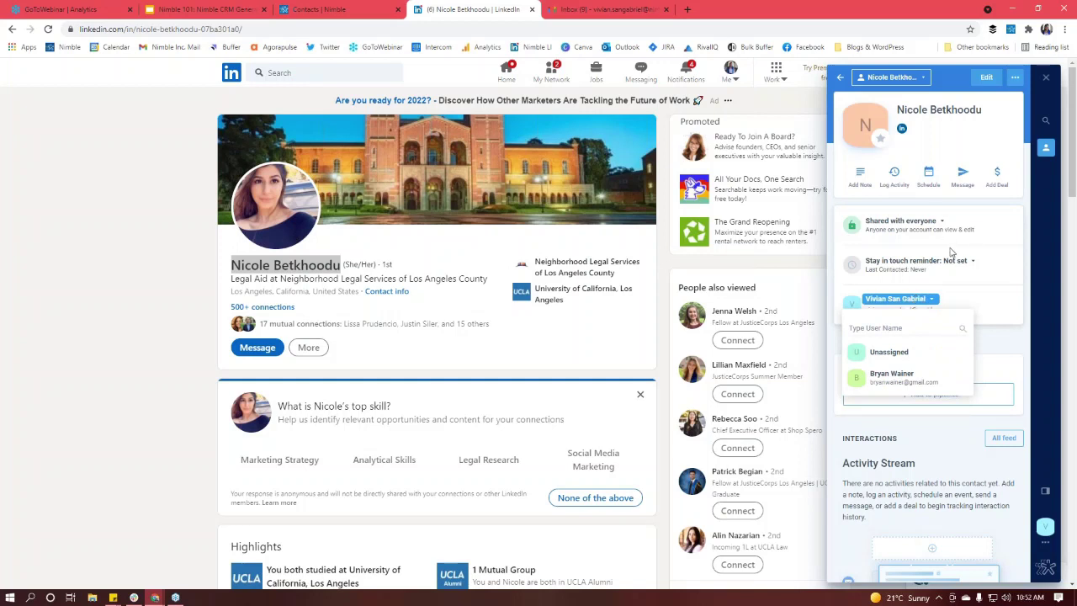
left_click(985, 308)
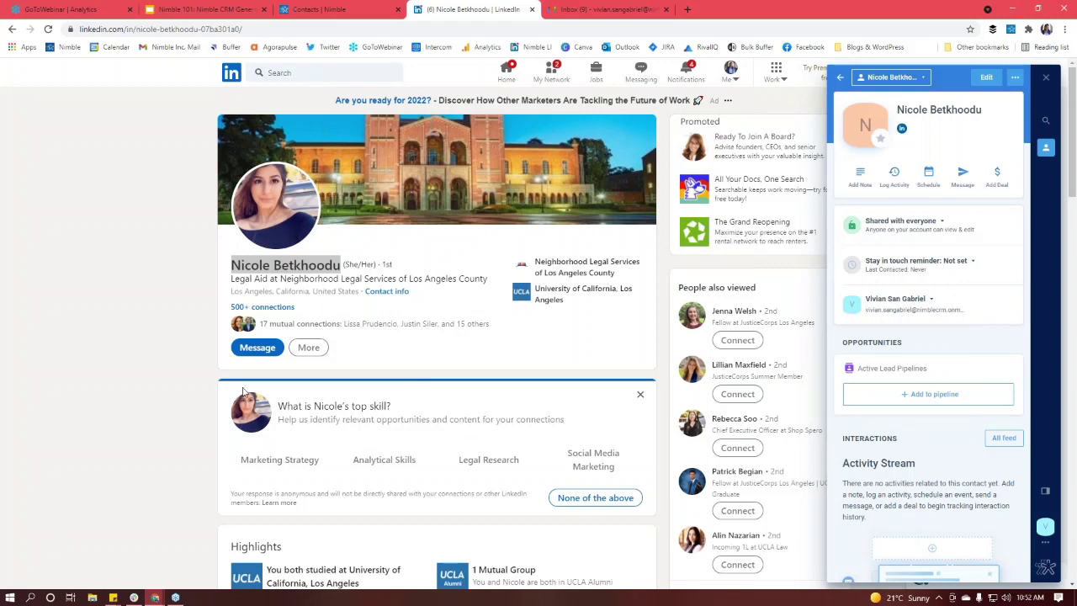
- In Gmail, open the email about Nimble placing in Software Advice's FrontRunners and mark the sender's Nimble contact record as important
left_click(623, 8)
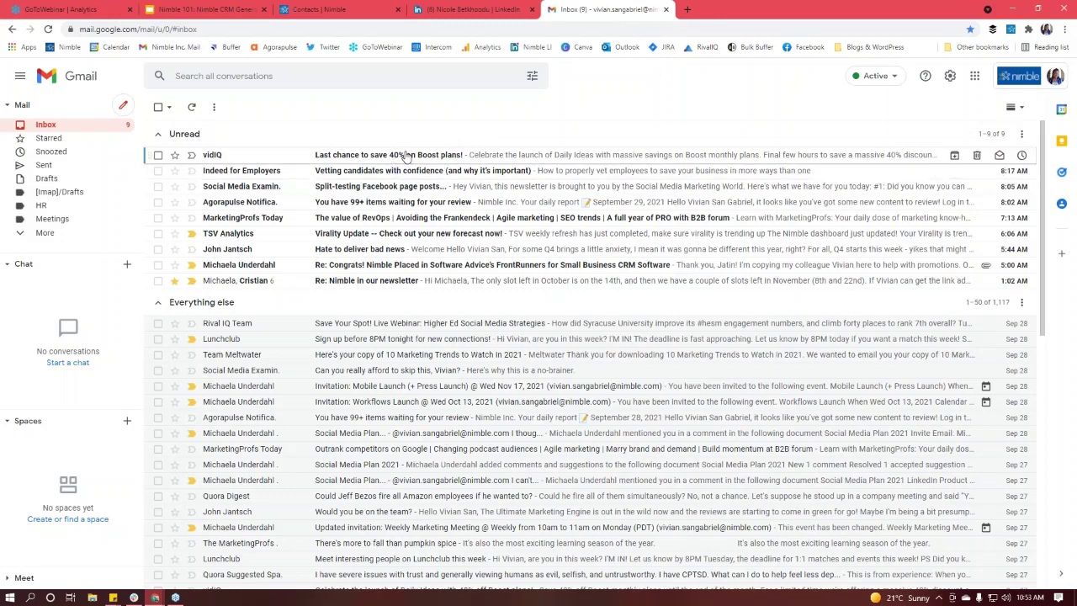
scroll(407, 155, "down", 1)
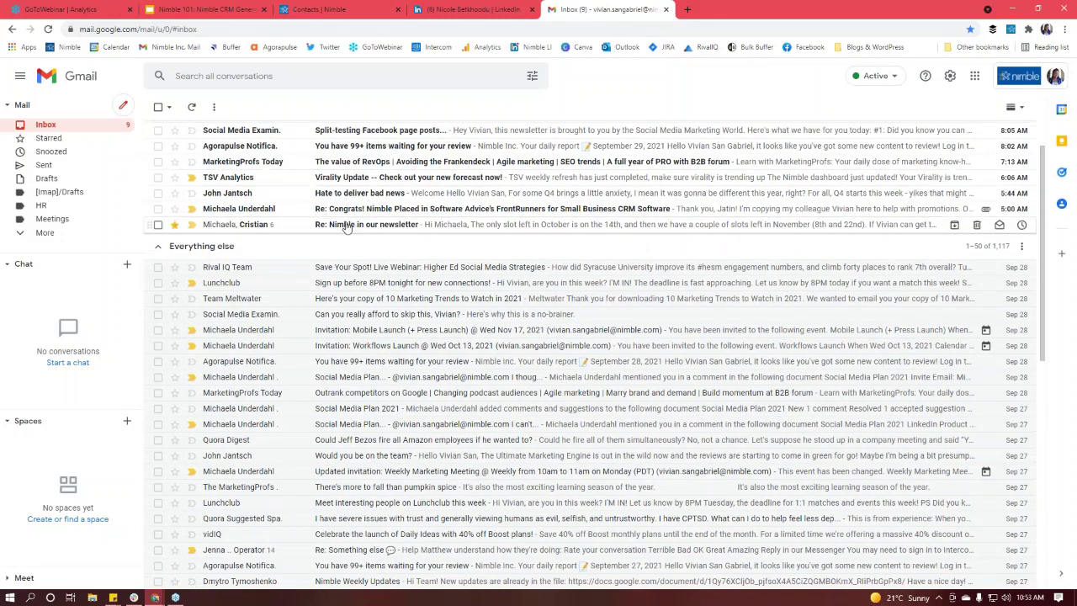
left_click(444, 210)
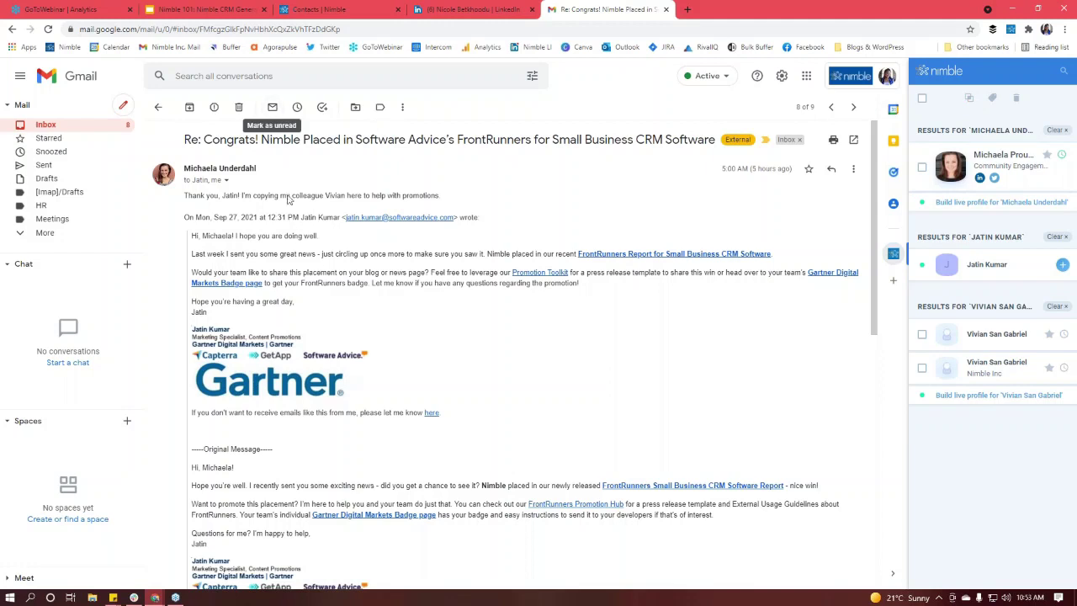
left_click(1033, 187)
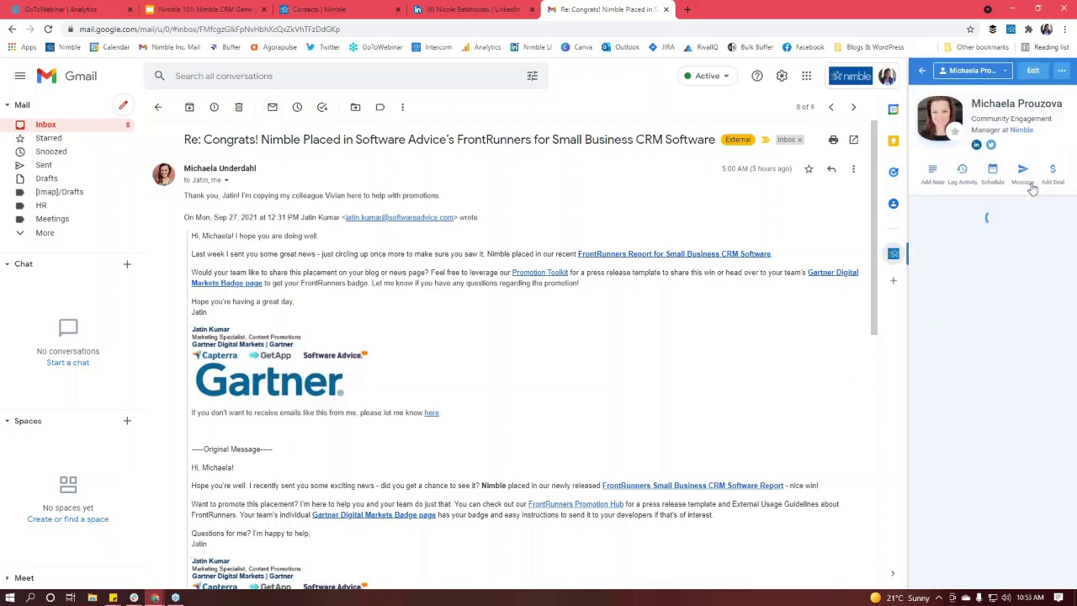
left_click(954, 135)
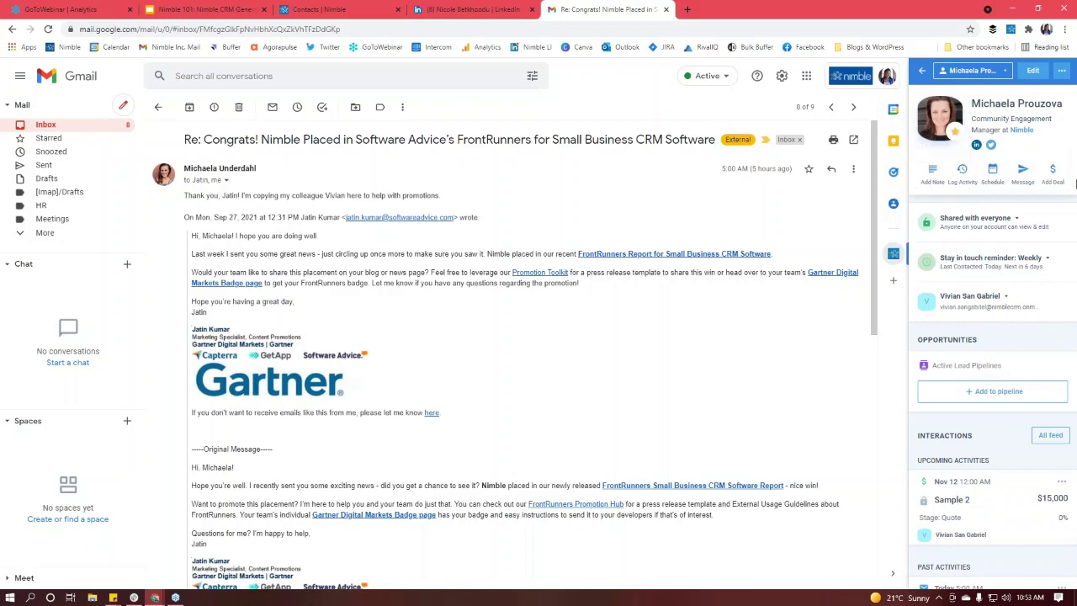
- Compare the Nimble extension's contact record on LinkedIn with the one in Gmail, and look through the open email thread
left_click(471, 10)
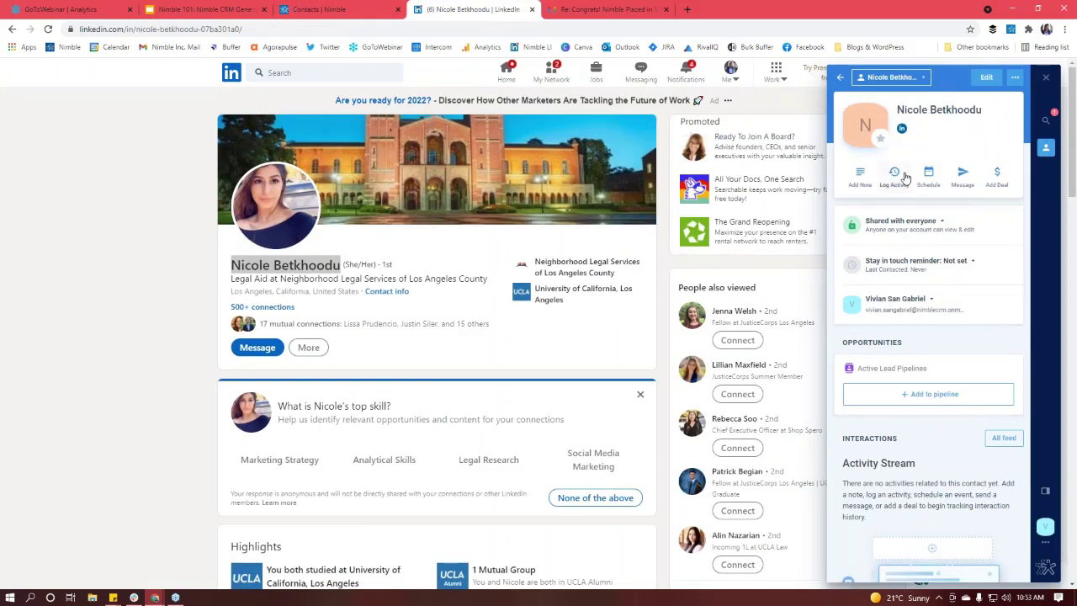
left_click(634, 9)
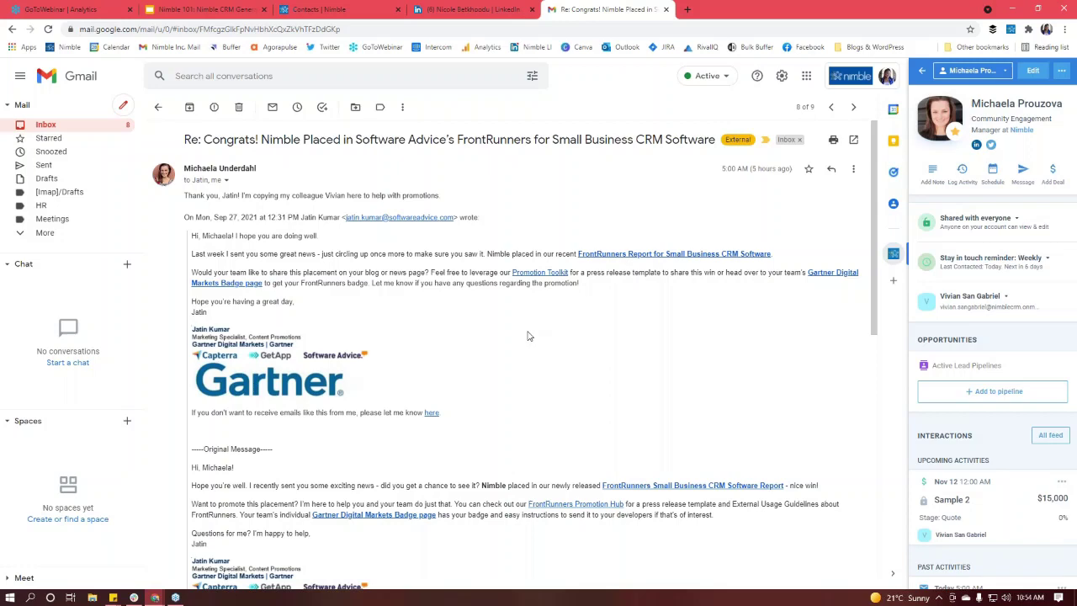
scroll(528, 335, "down", 2)
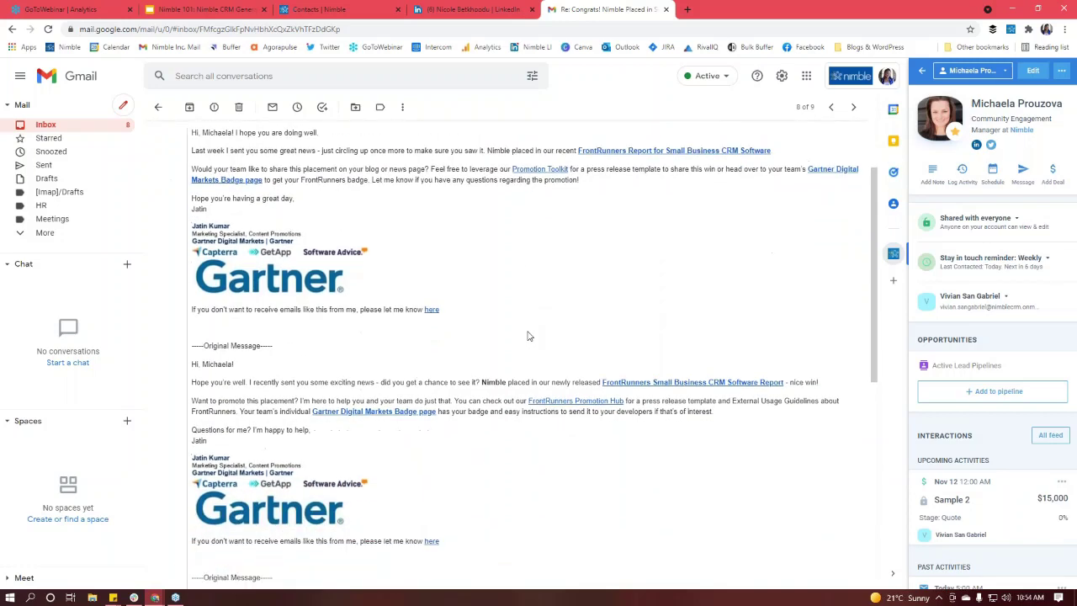
scroll(528, 336, "up", 2)
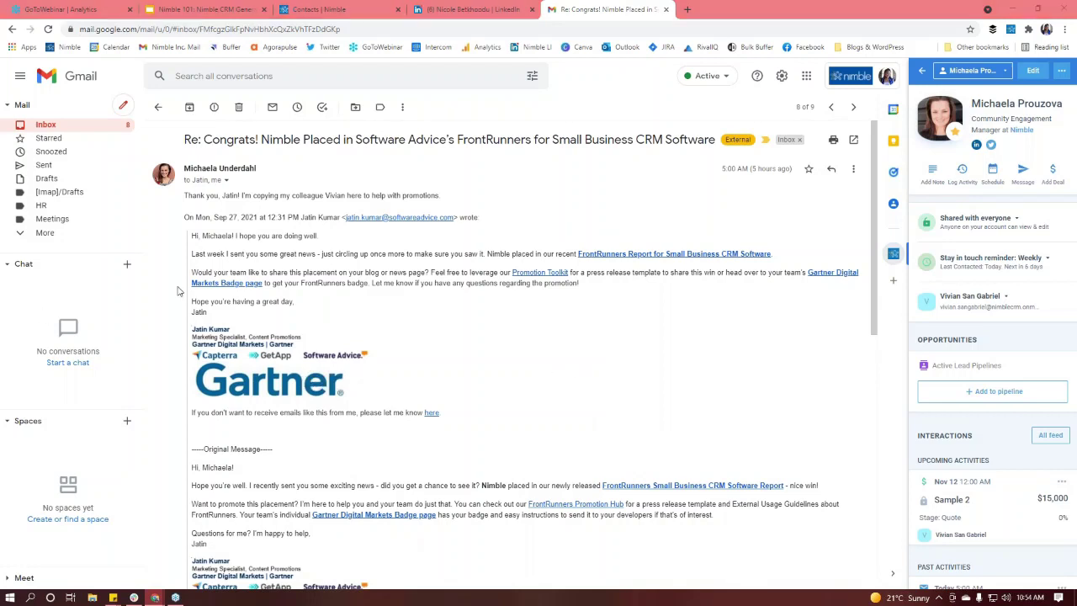
- Switch to the Nimble 101 slide deck in Google Slides and present it from the Next Webinars slide
left_click(193, 11)
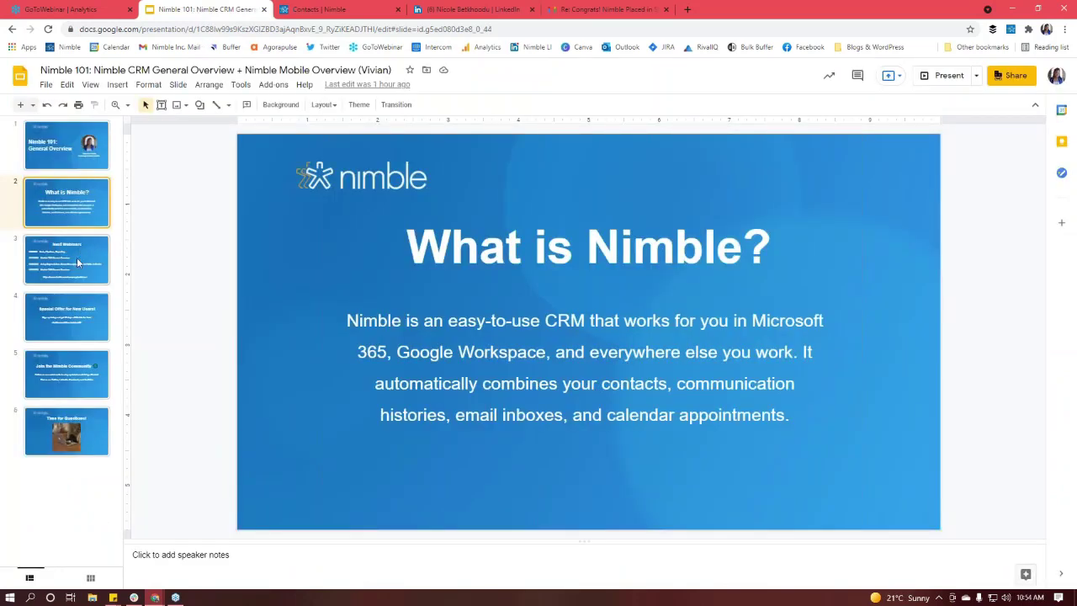
left_click(77, 264)
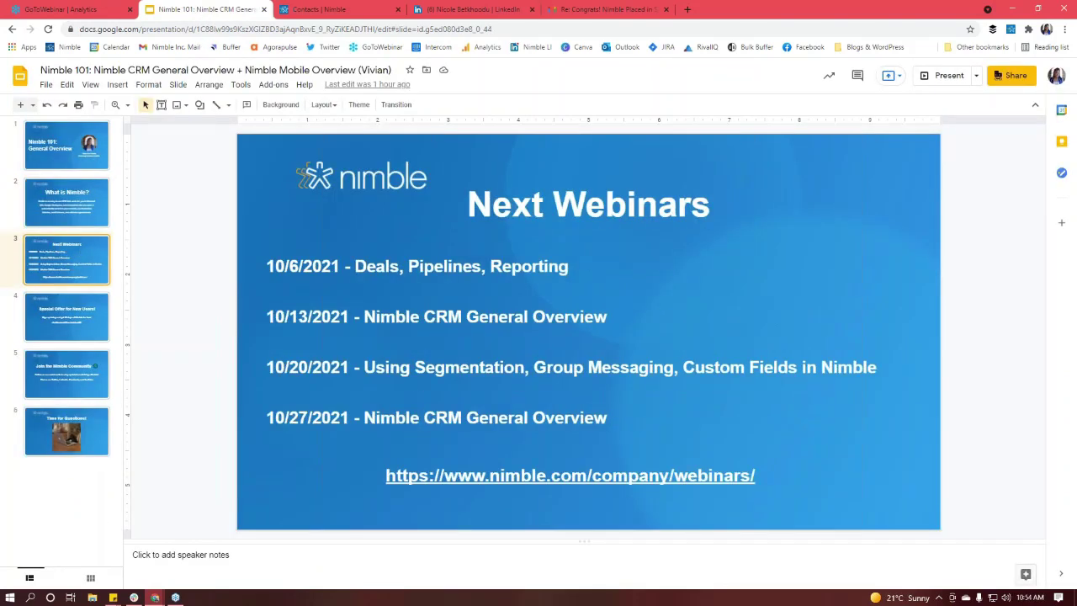
left_click(946, 79)
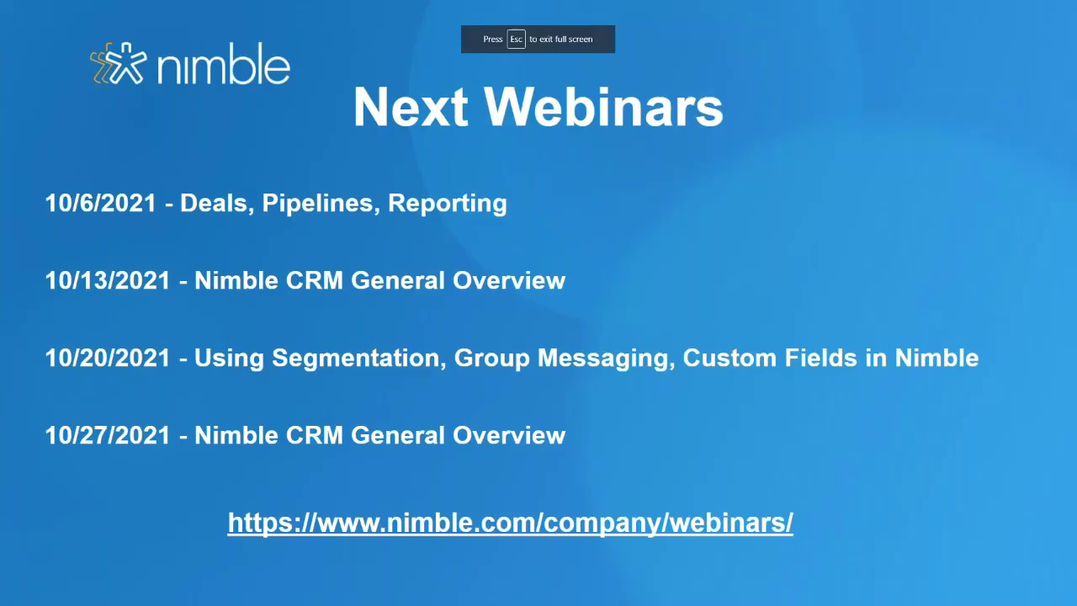
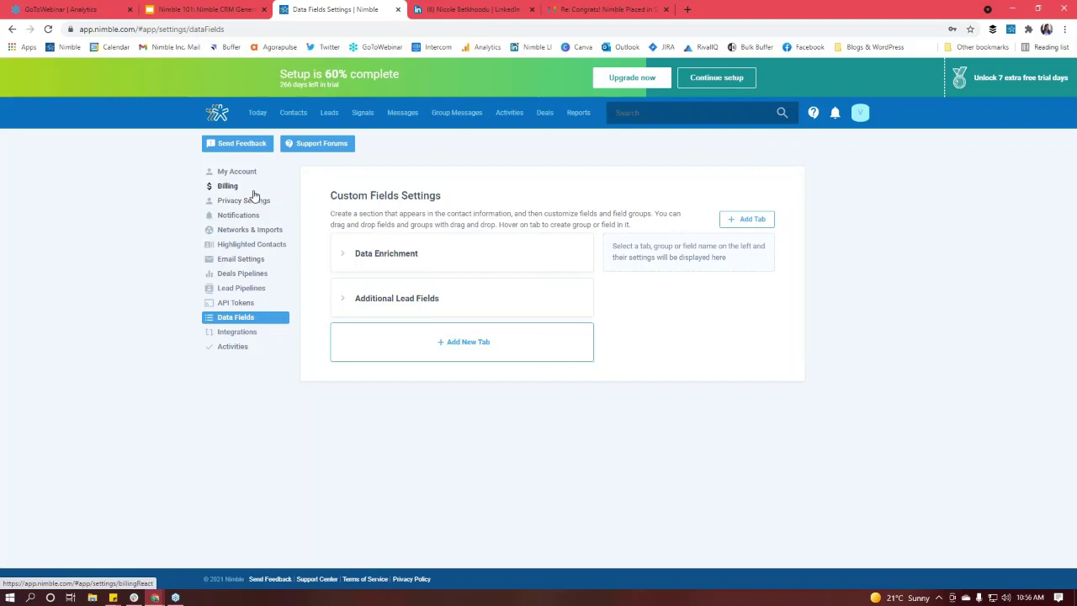
- Go to the contact list, check the option for removing the CEO tag from all contacts, and cancel without removing it
left_click(292, 113)
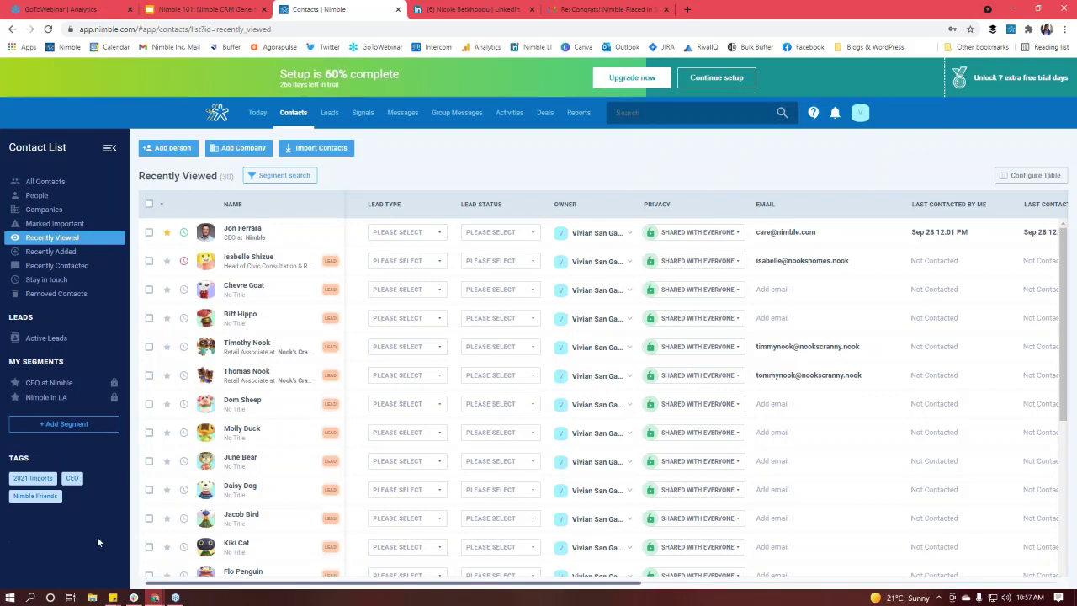
mouse_move(47, 498)
mouse_move(25, 476)
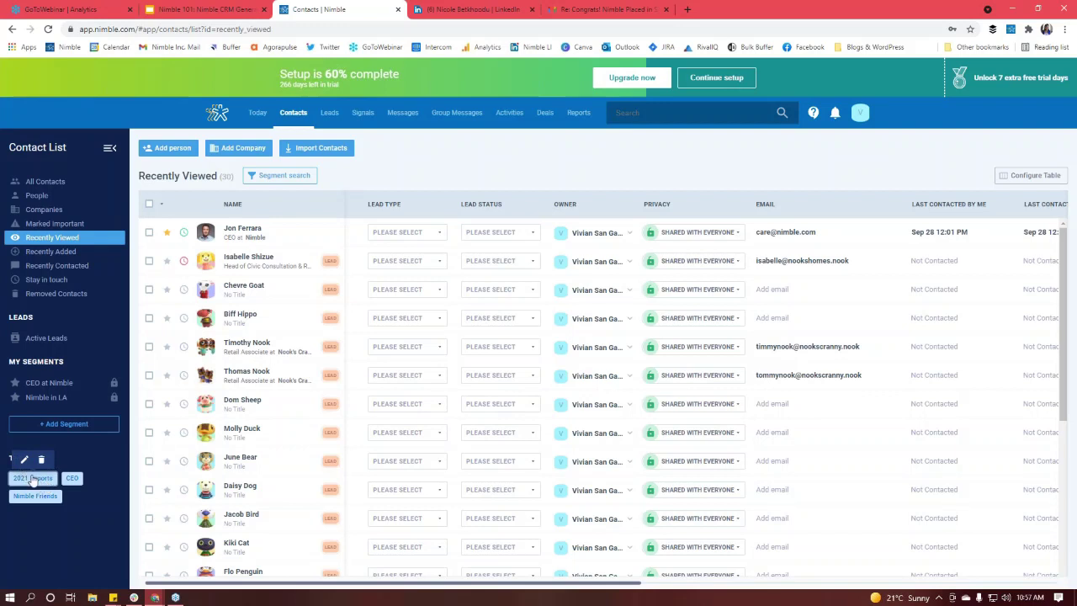
mouse_move(75, 479)
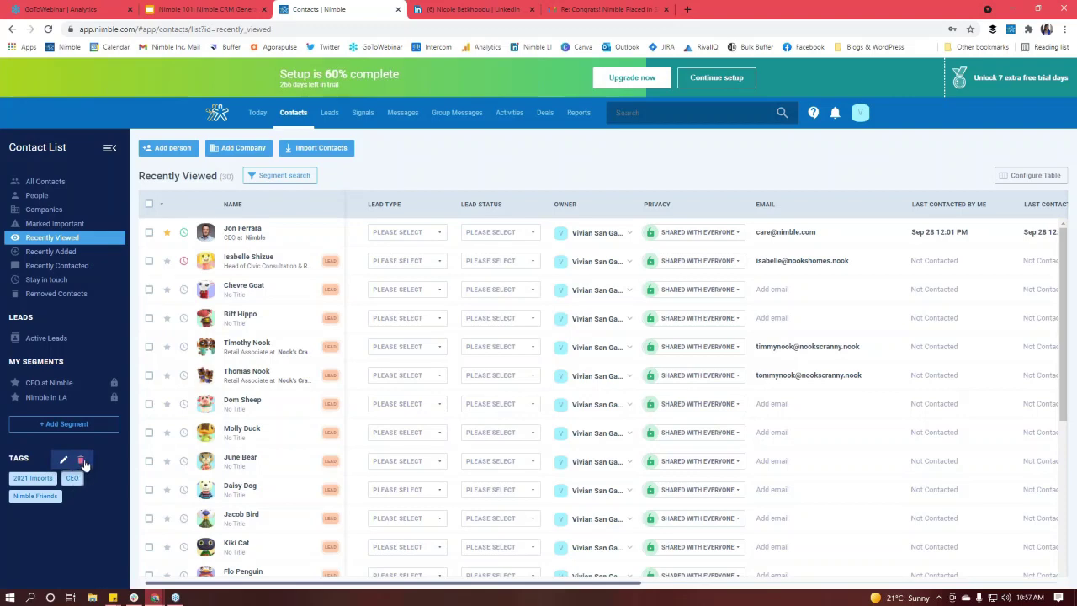
left_click(81, 461)
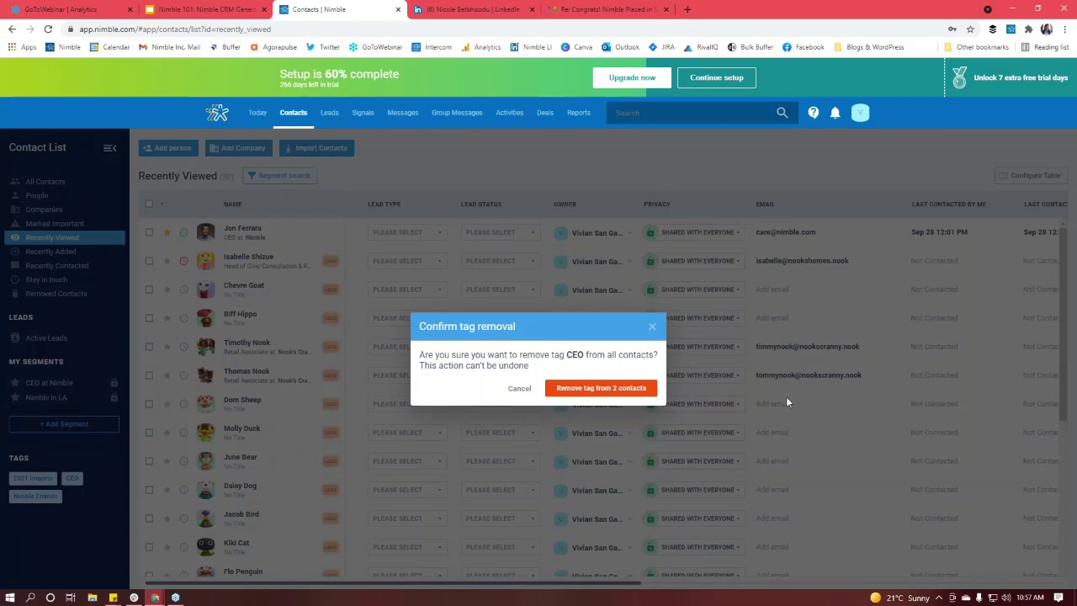
left_click(519, 388)
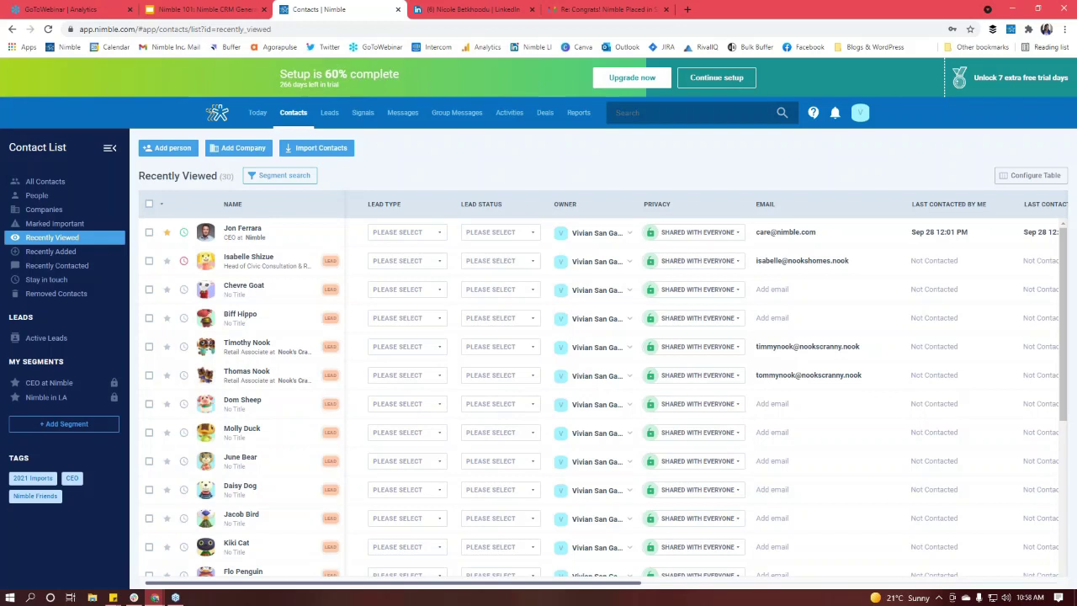
- Start a new contact segment and add a Name filter with the Starts With condition
left_click(74, 424)
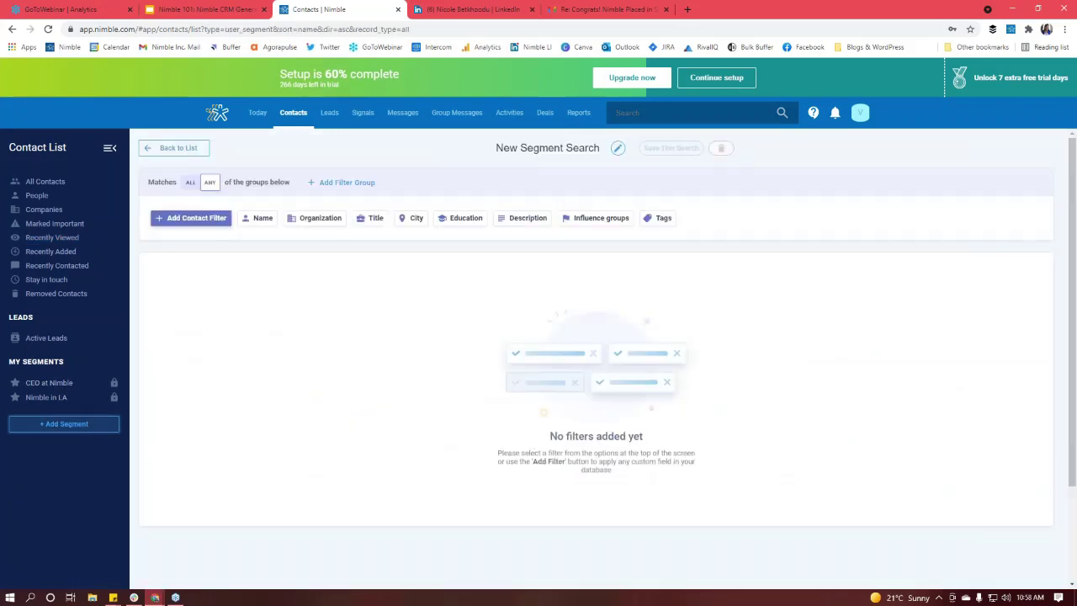
left_click(217, 219)
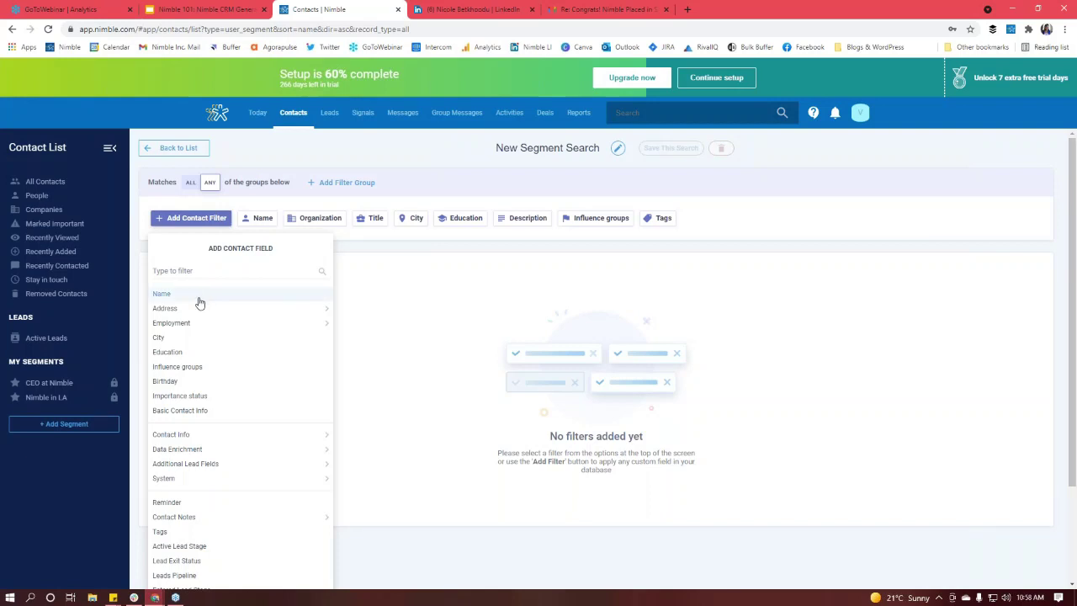
left_click(159, 293)
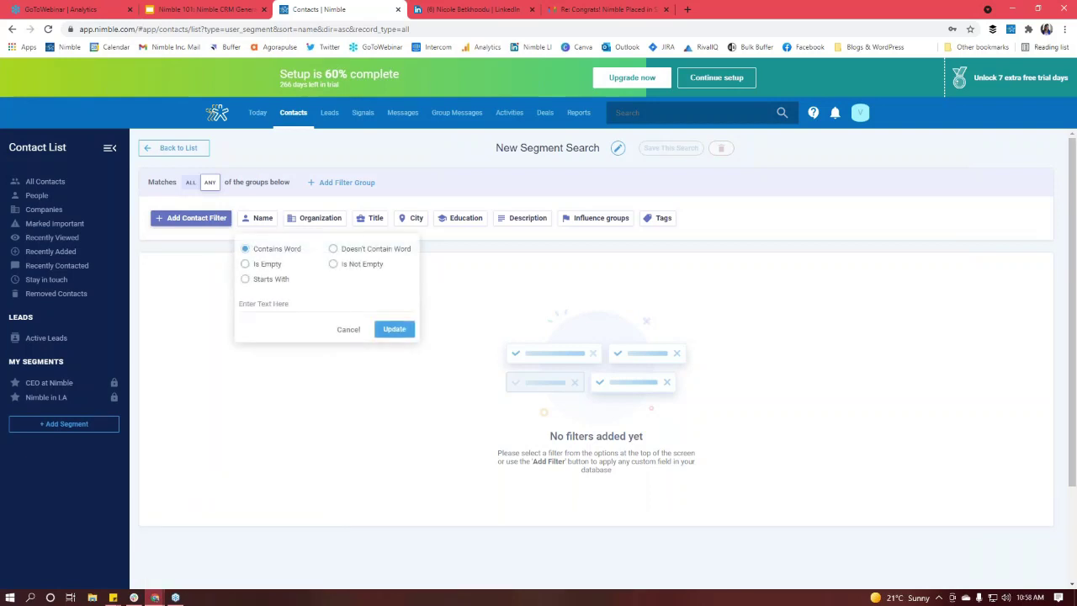
left_click(347, 330)
left_click(197, 227)
left_click(286, 296)
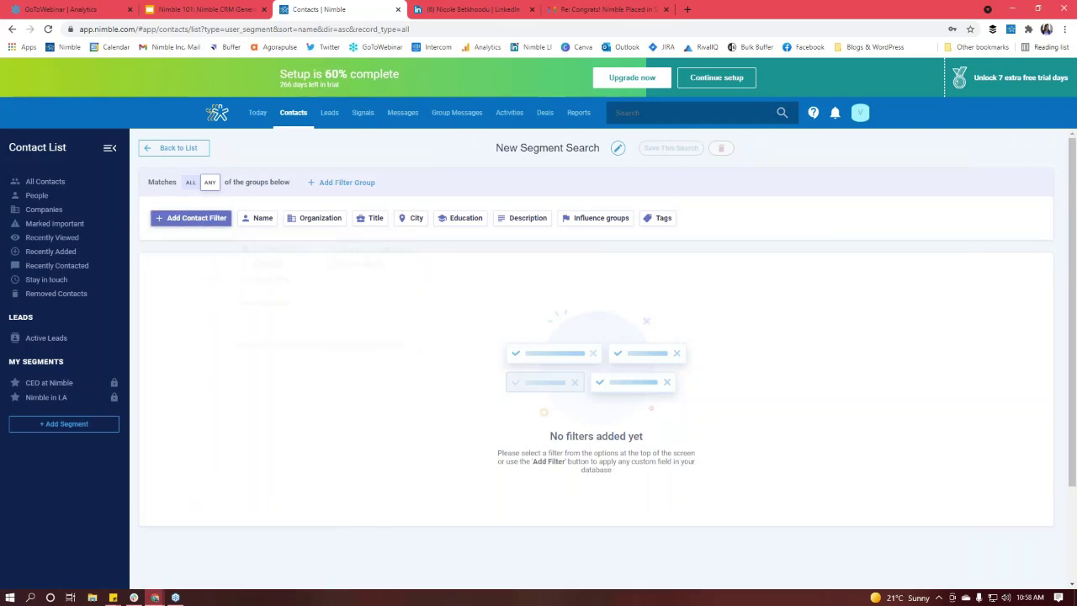
left_click(278, 281)
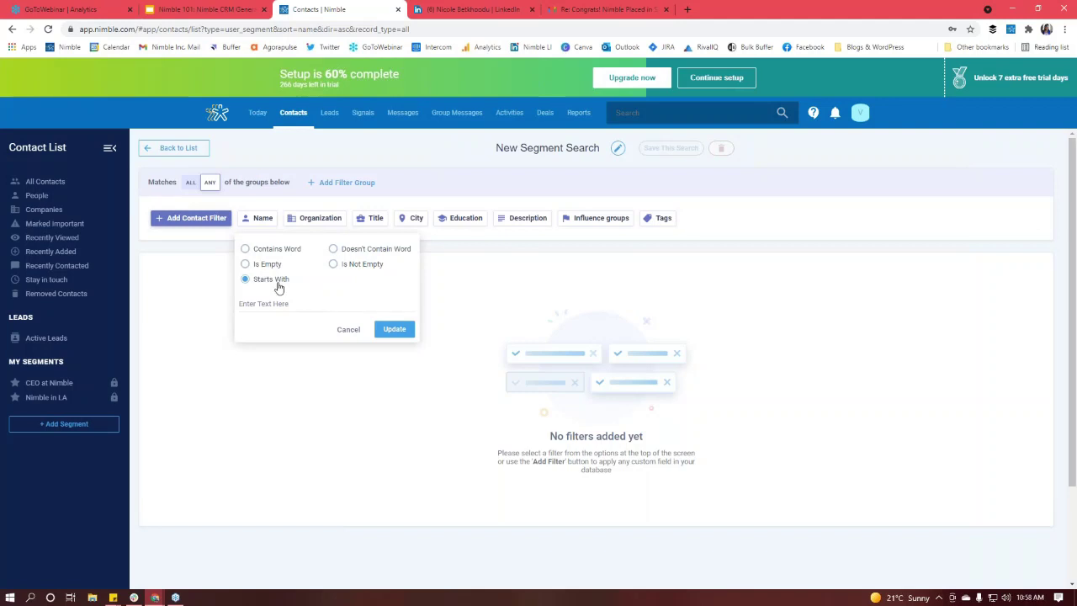
left_click(392, 330)
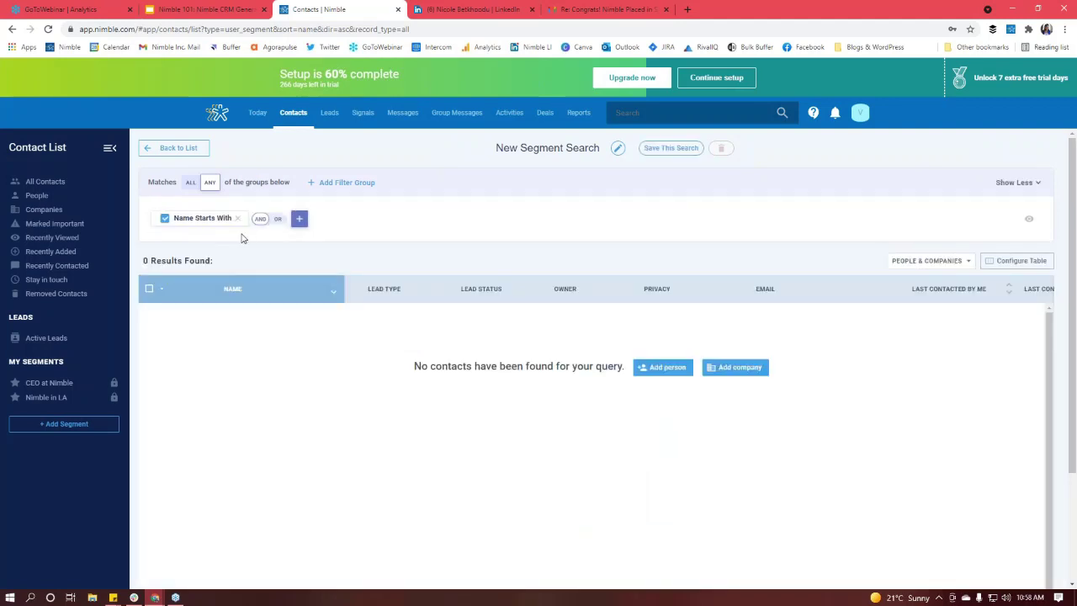
- Set the segment's Name Starts With filter to the letter T
left_click(214, 224)
left_click(206, 302)
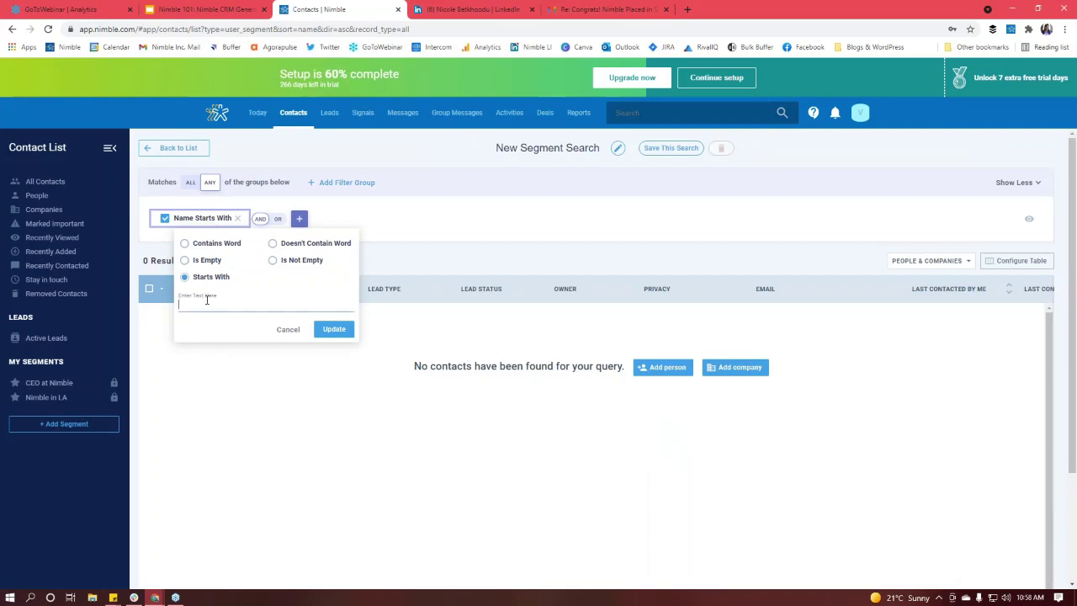
type("T")
left_click(333, 328)
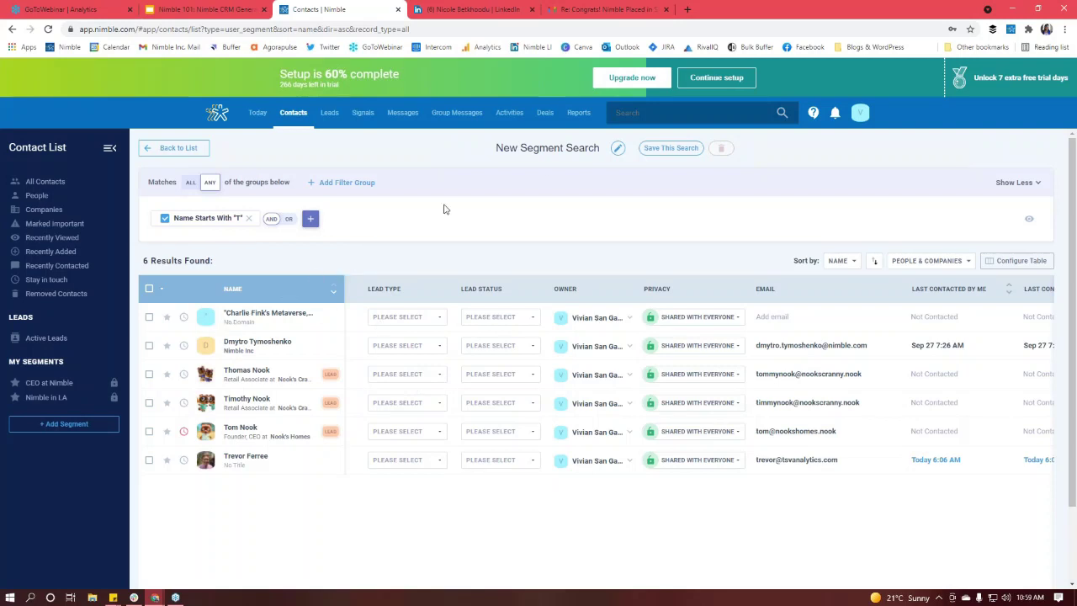
- Save the segment search and rename it "people whose name starts with T"
left_click(681, 152)
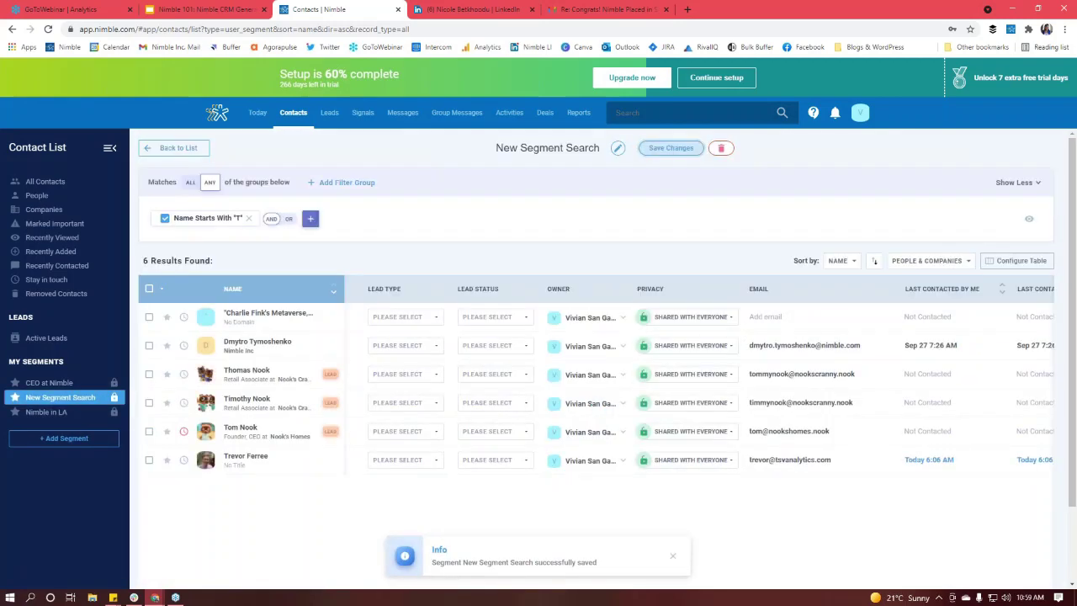
left_click(618, 147)
key("ctrl+a")
key("BackSpace")
type("people whose")
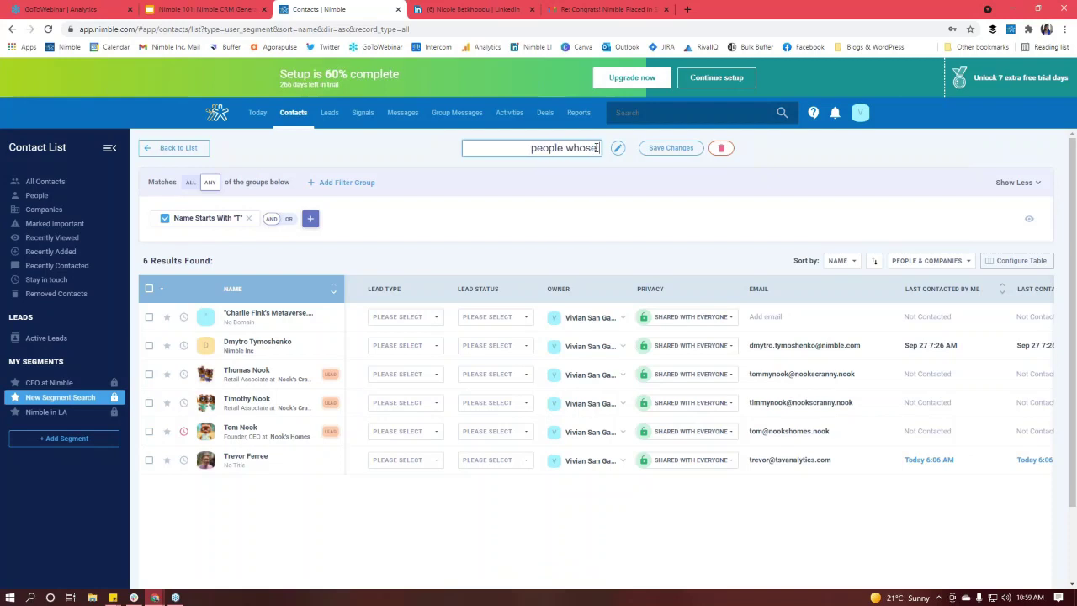
type(" name starts with T")
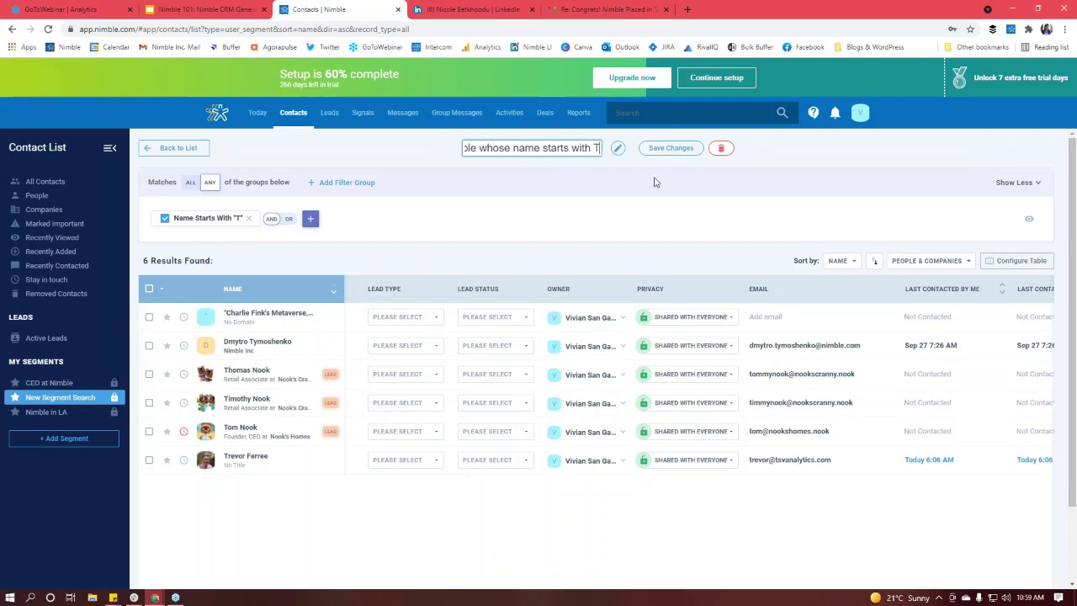
left_click(659, 155)
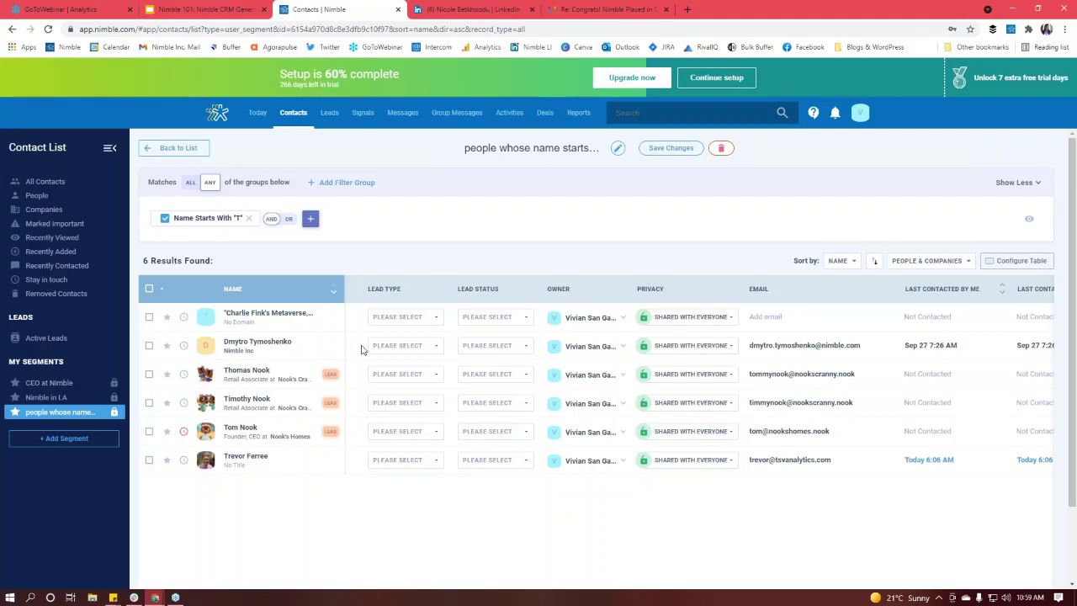
- Select all contacts in the segment and add a new tag named "T Names" to them
left_click(149, 290)
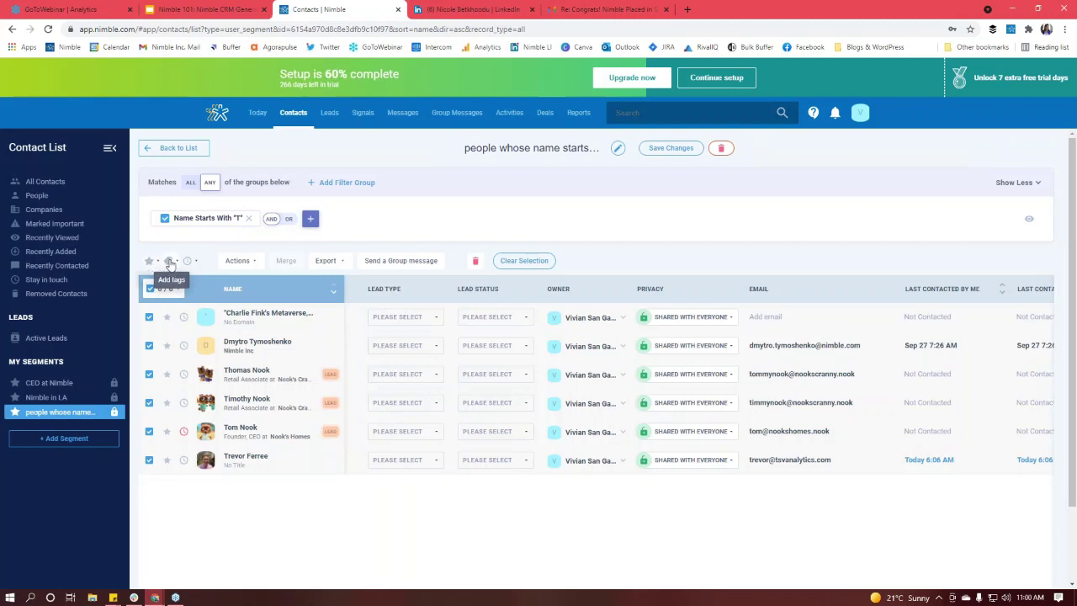
left_click(169, 263)
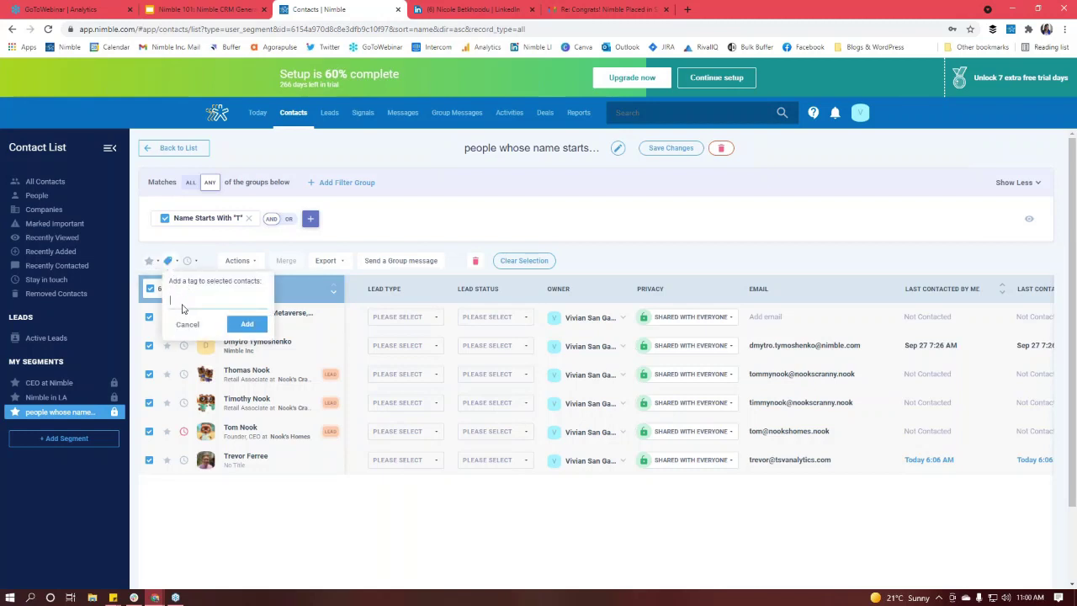
type("T Names")
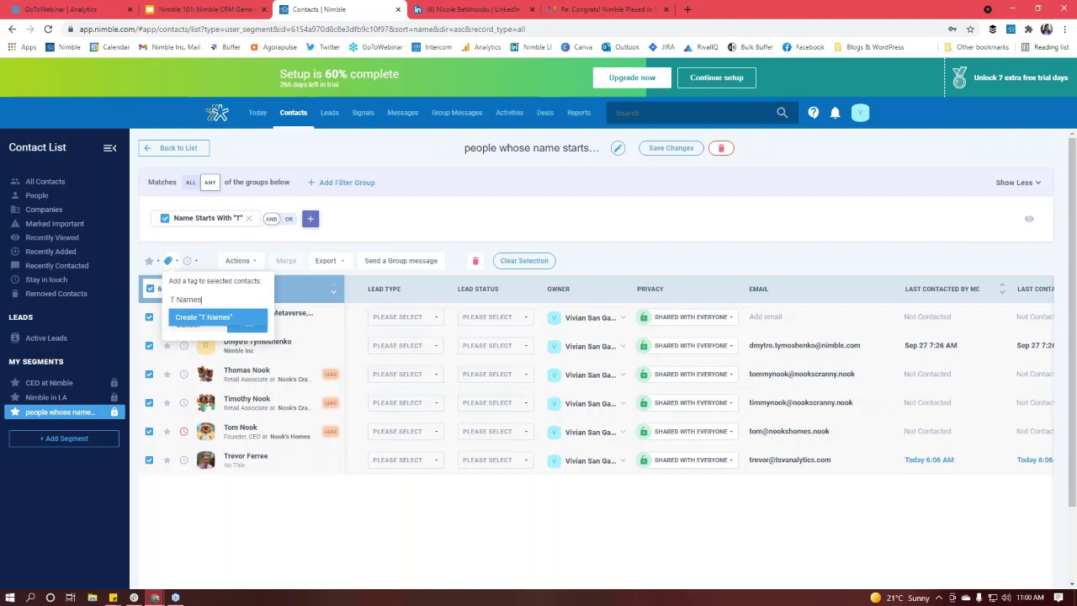
key("Return")
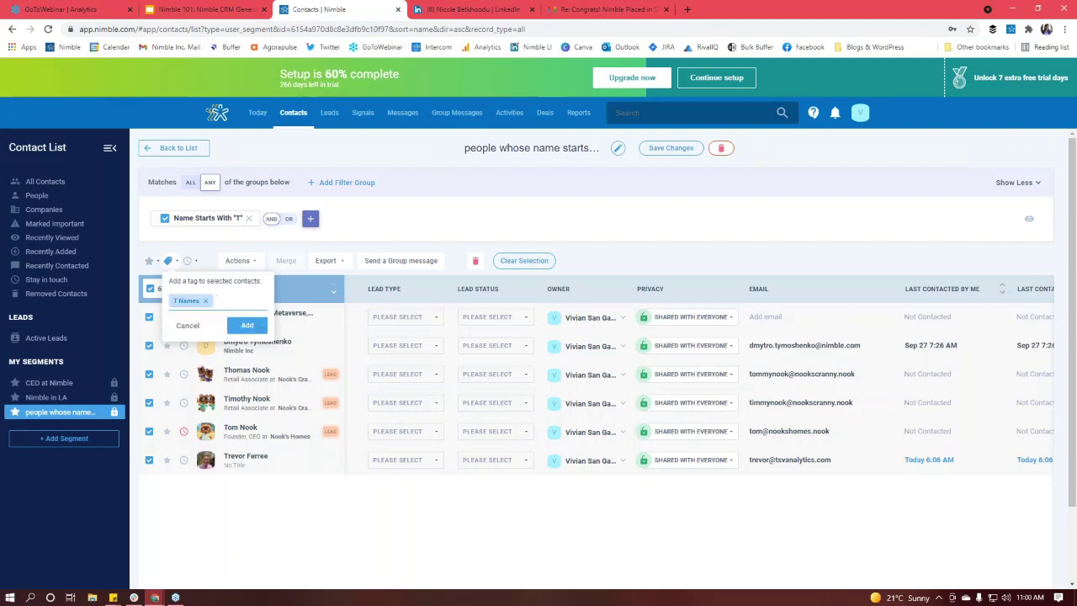
left_click(244, 327)
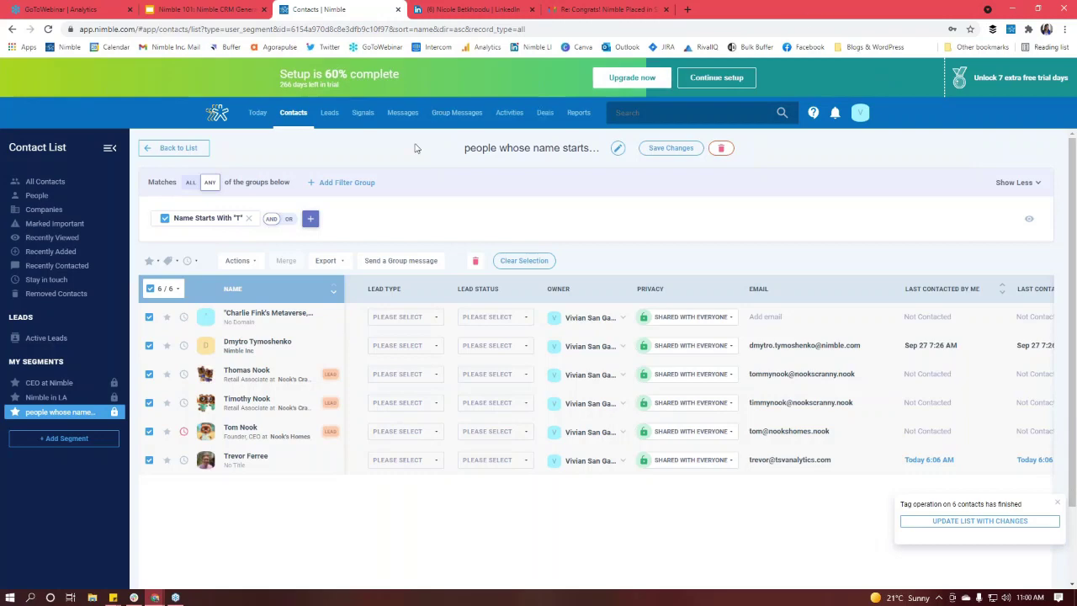
- Open the Nimble CEO's record from the Marked Important contacts and view its tags
left_click(51, 181)
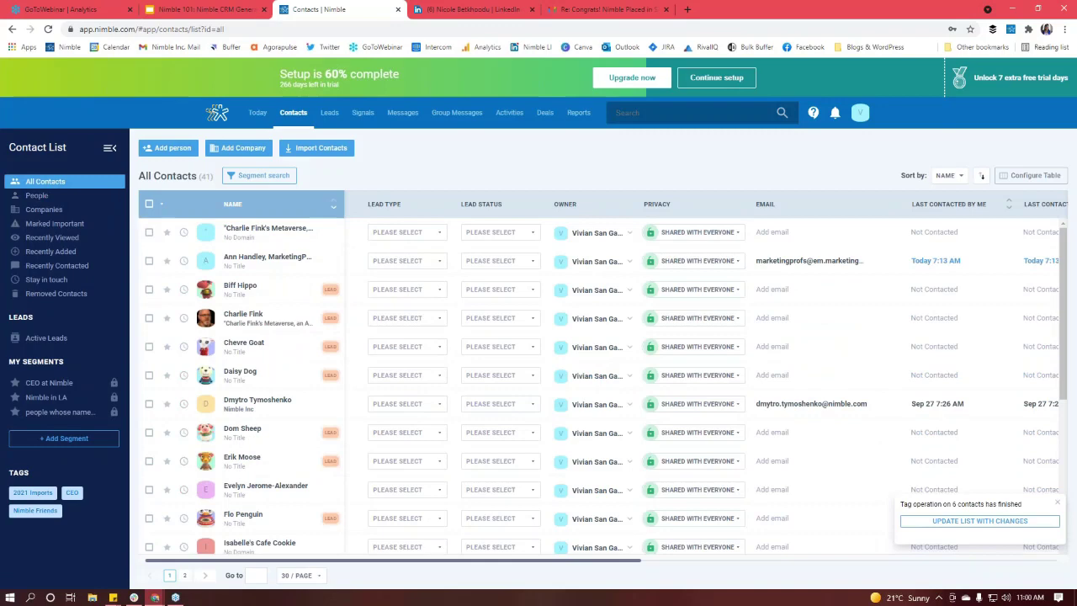
left_click(46, 224)
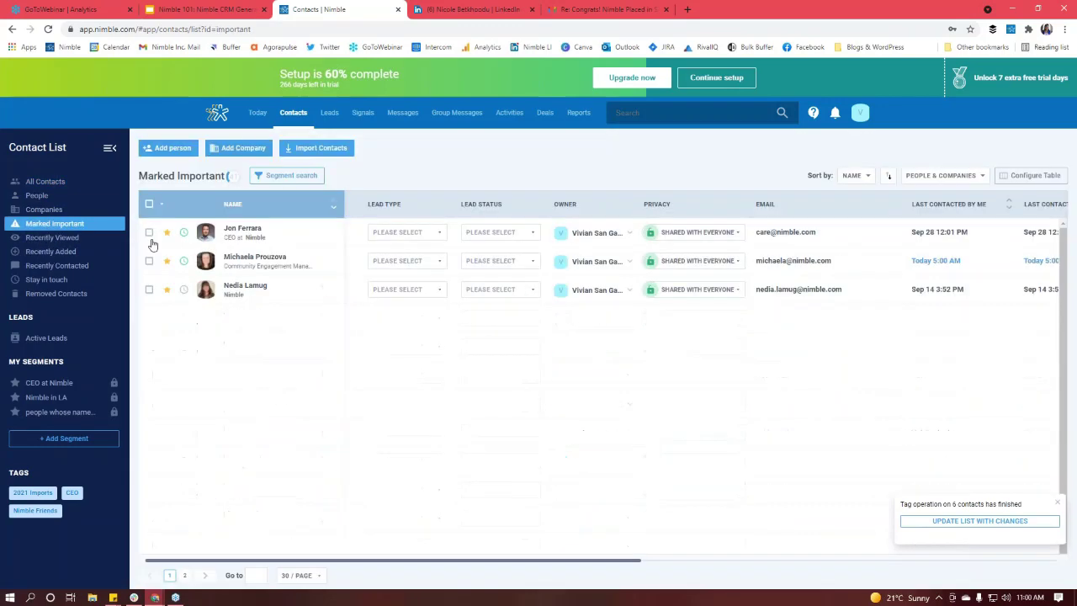
left_click(241, 229)
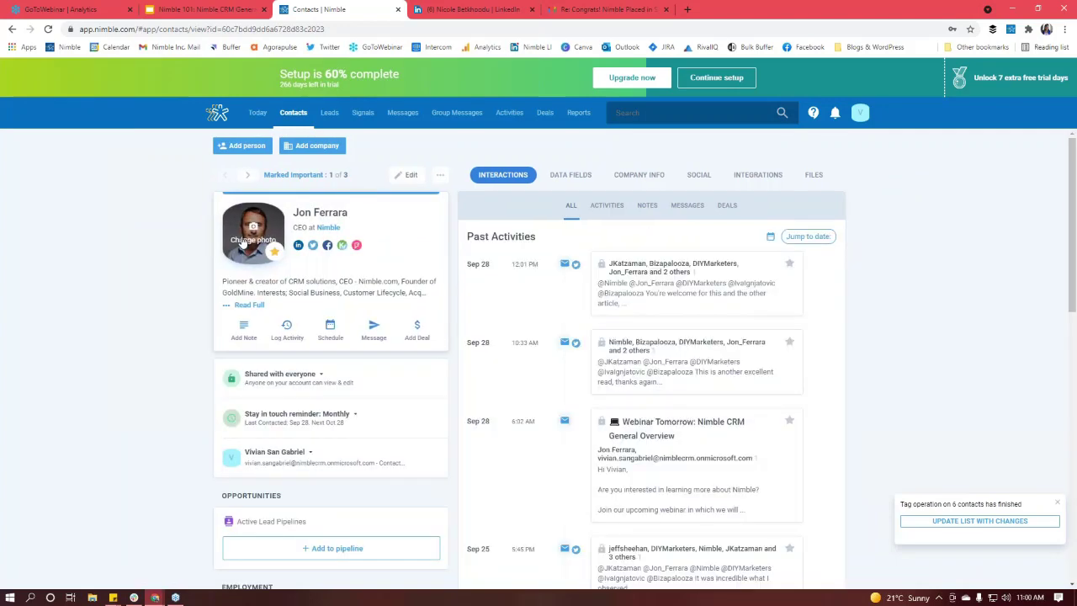
scroll(303, 346, "down", 4)
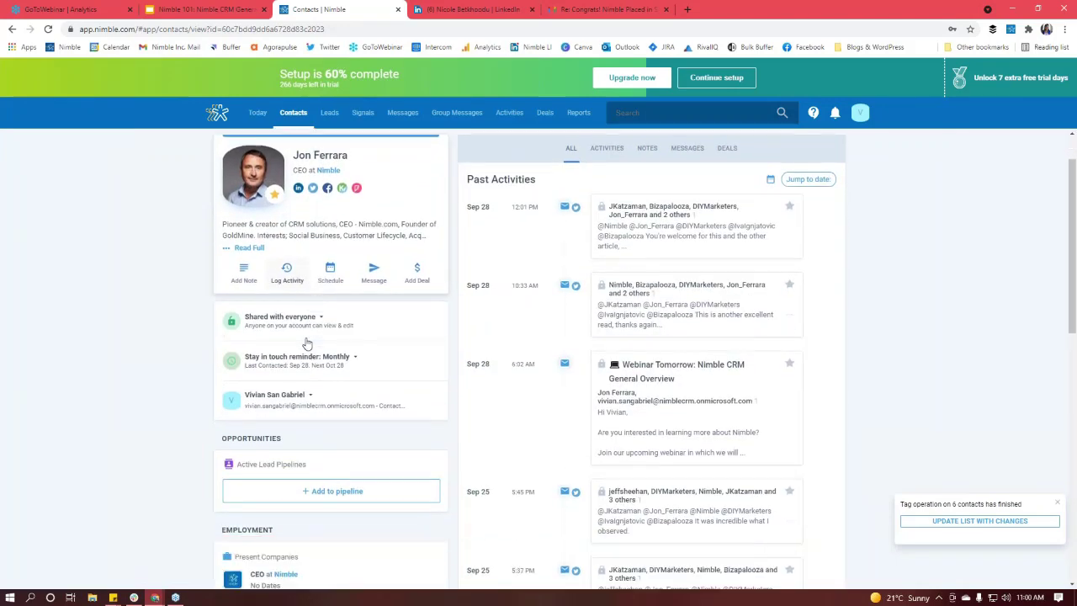
scroll(355, 351, "down", 4)
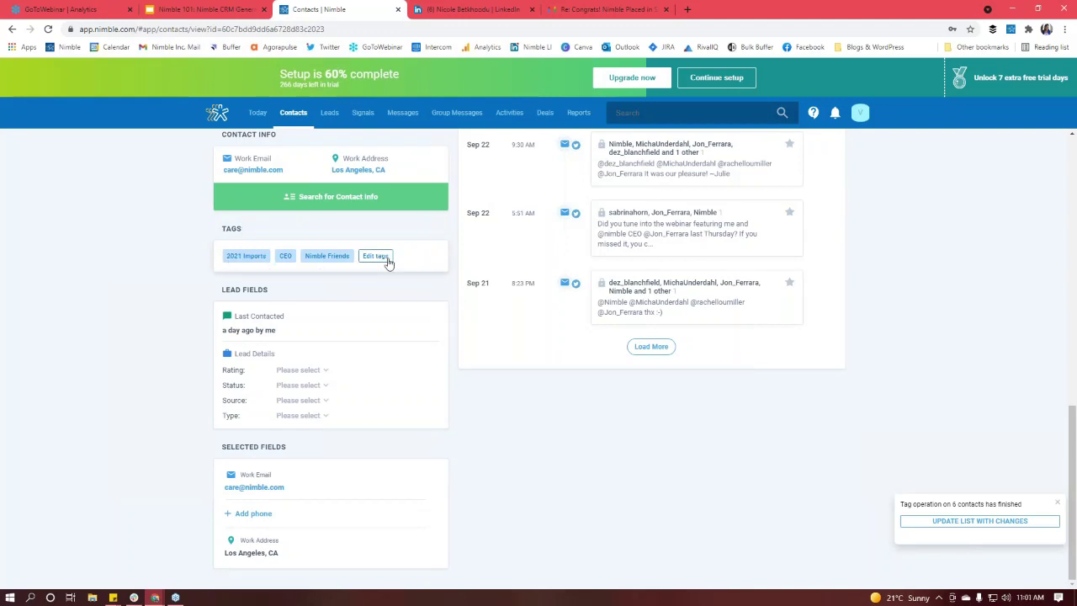
- Try out the T tag suggestions and a new "Boss" tag on the contact, and leave tag editing without saving
left_click(376, 257)
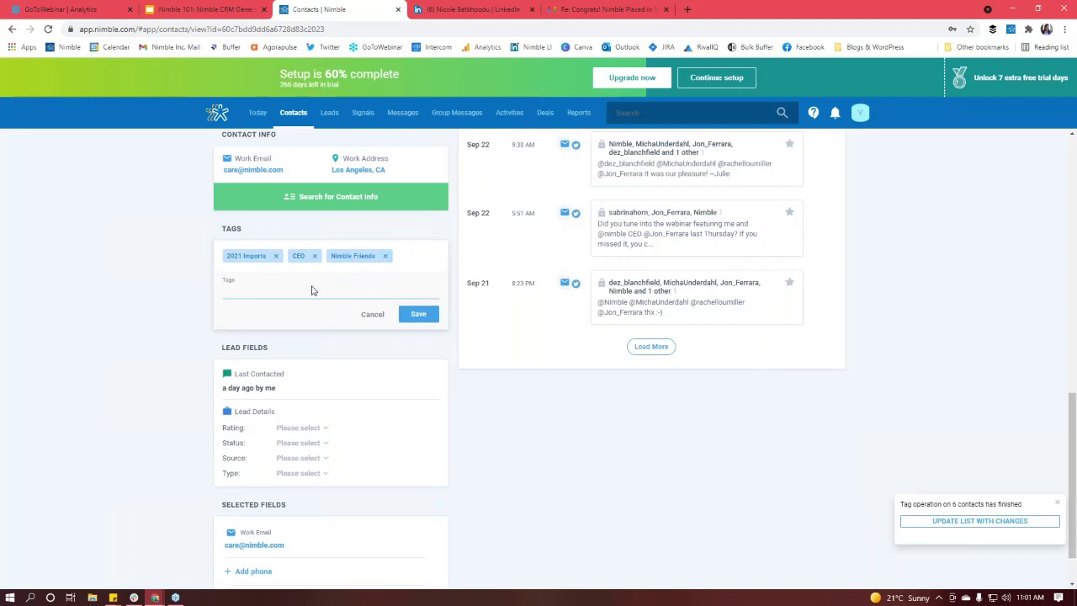
type("T")
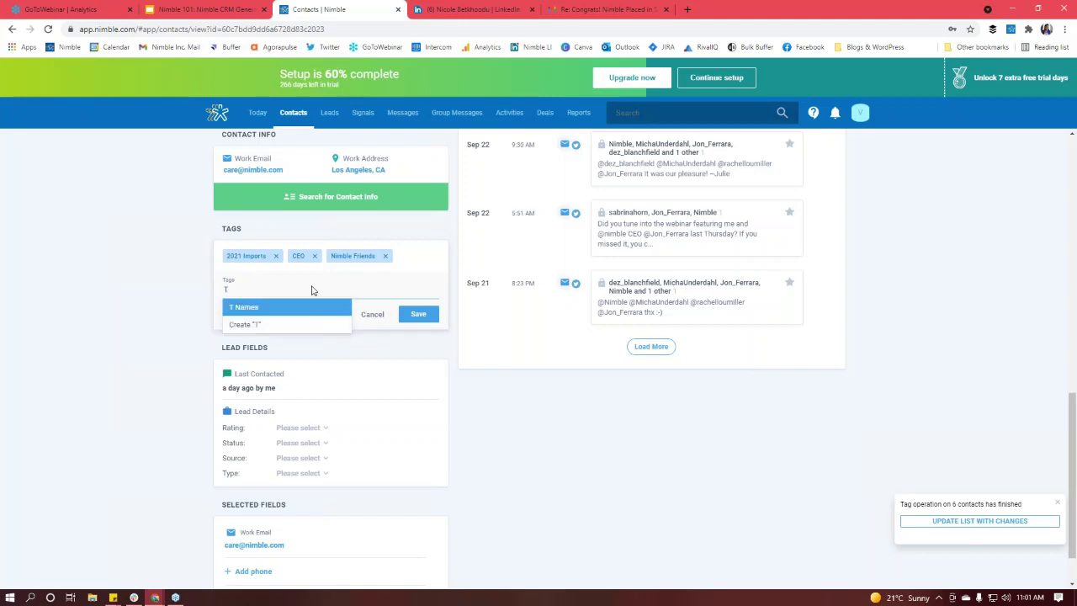
key("Down")
key("BackSpace")
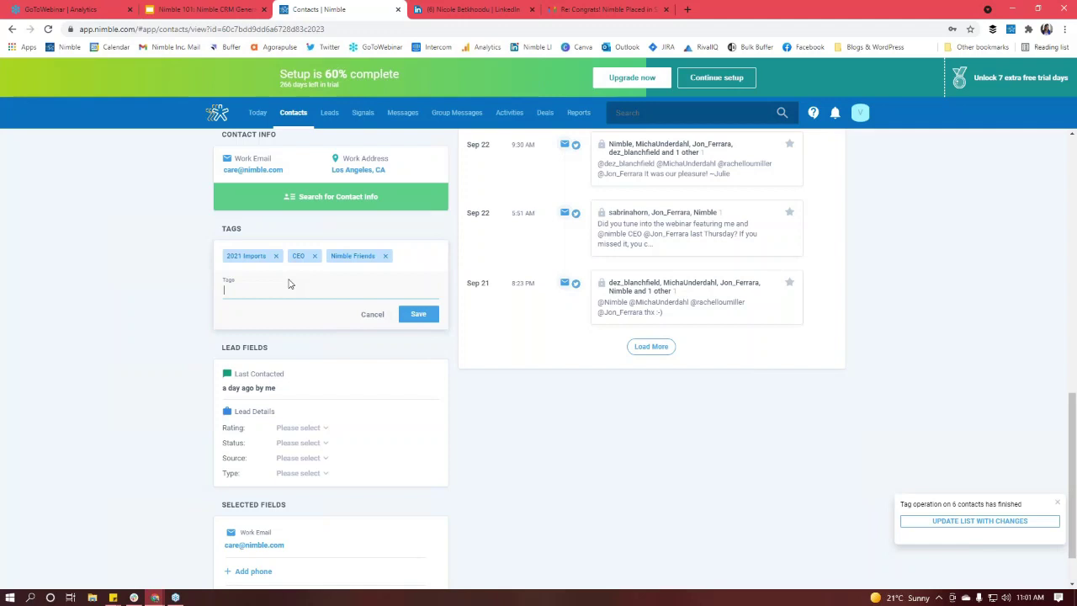
type("Boss")
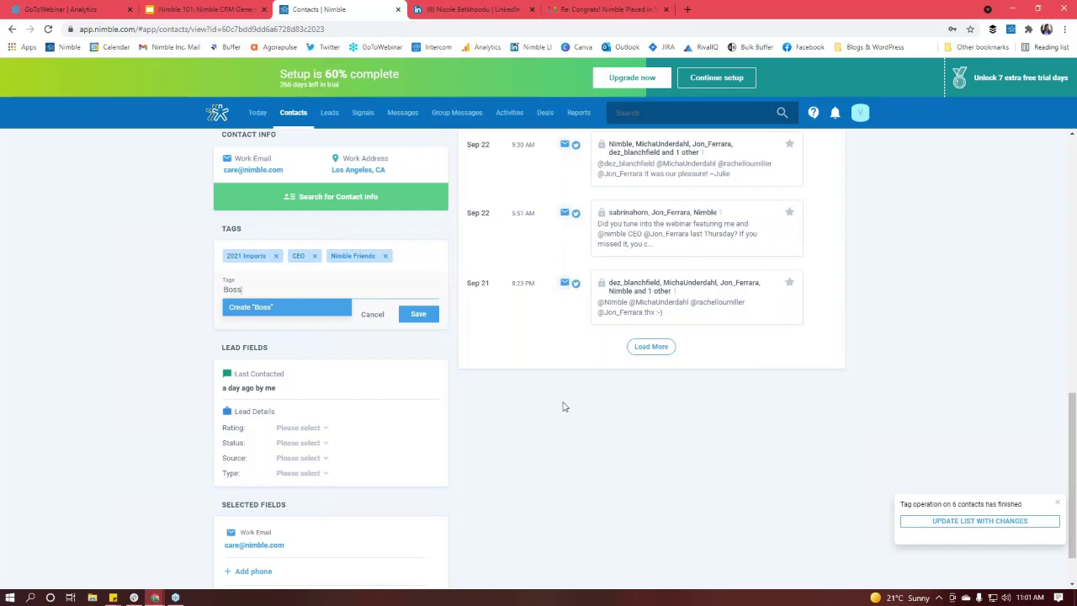
key("Return")
key("Escape")
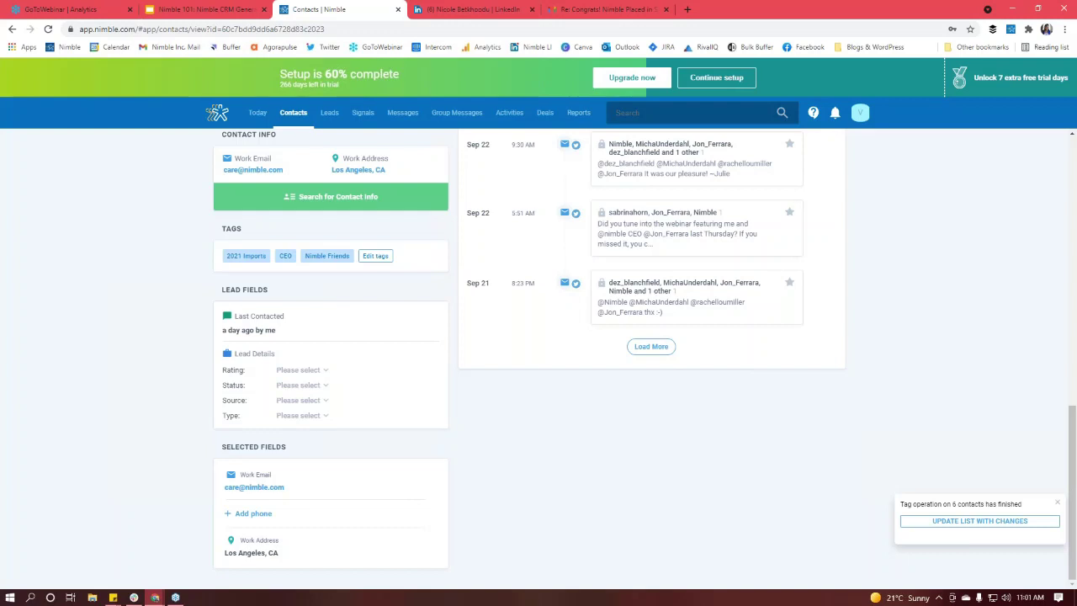
- Open the Email Settings page in the account settings
left_click(860, 113)
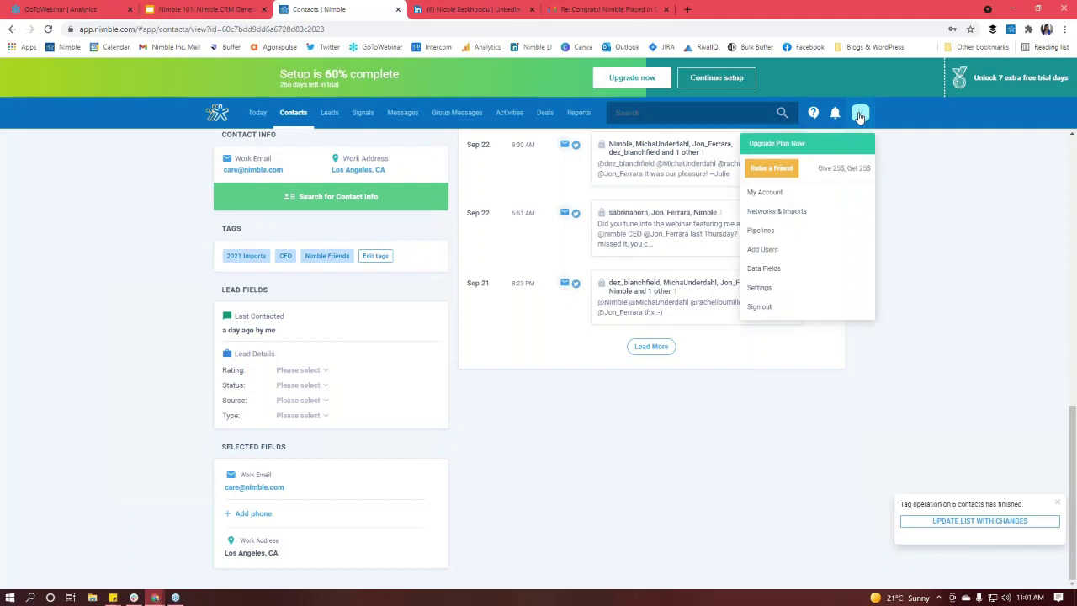
left_click(783, 291)
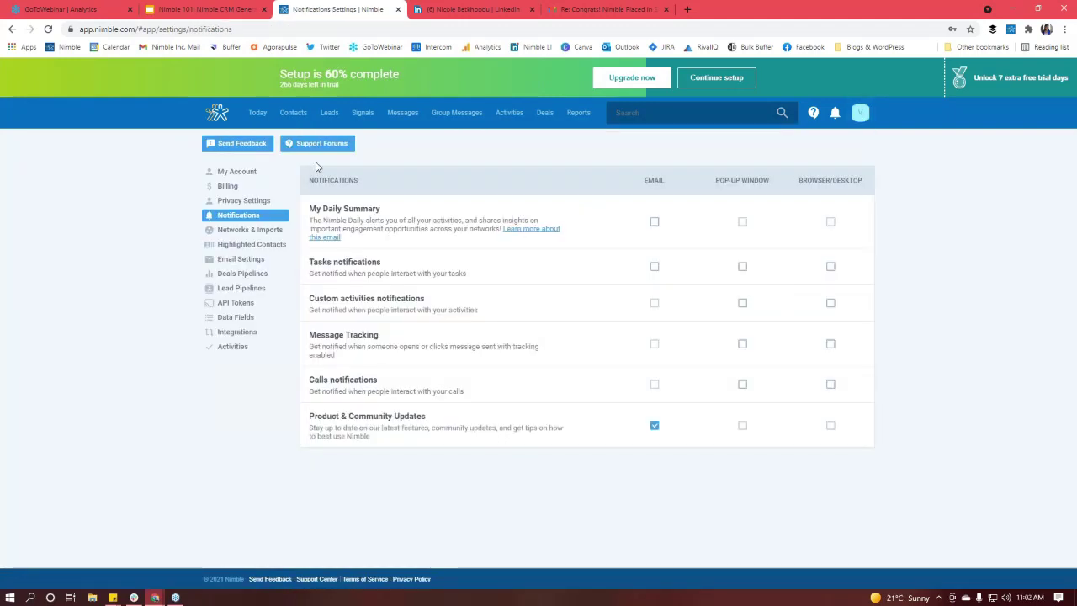
left_click(242, 259)
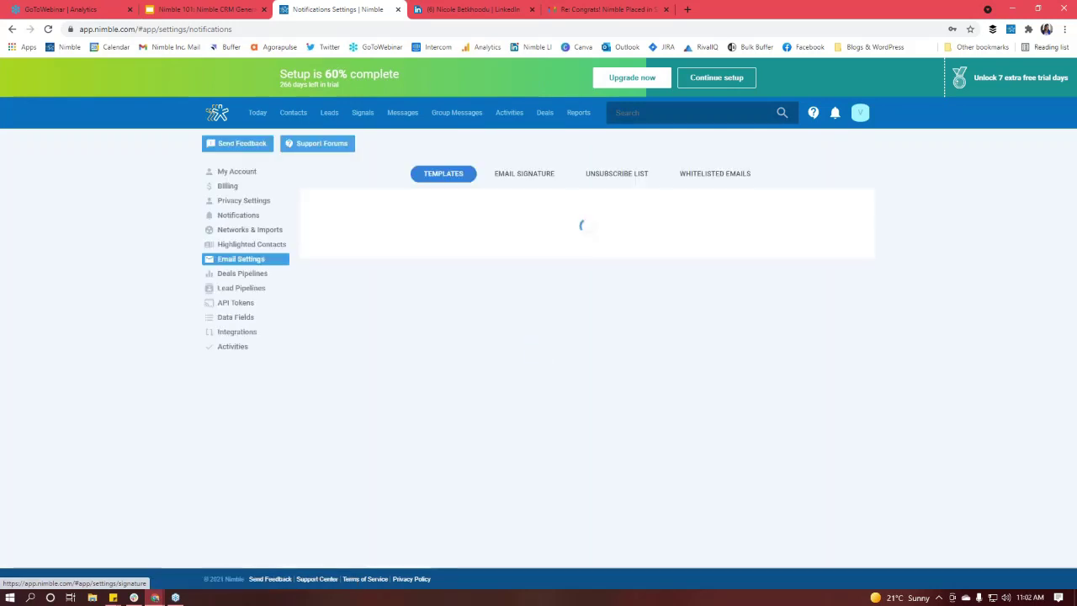
- Open the Email Signature settings and try clearing the entire default signature, then discard the edit
left_click(520, 178)
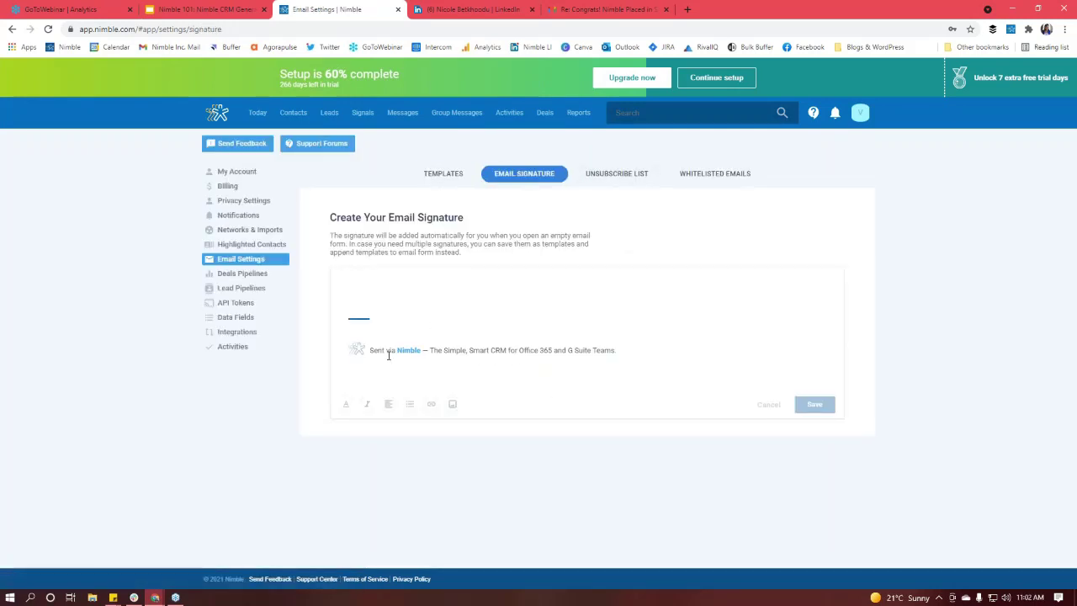
left_click_drag(360, 347, 380, 354)
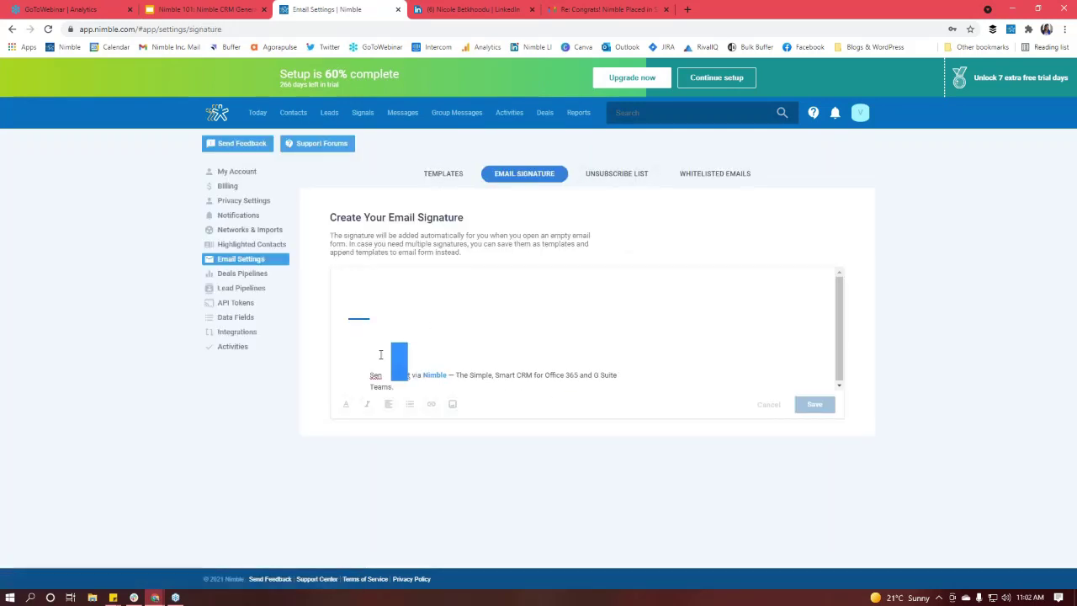
left_click(463, 341)
key("ctrl+a")
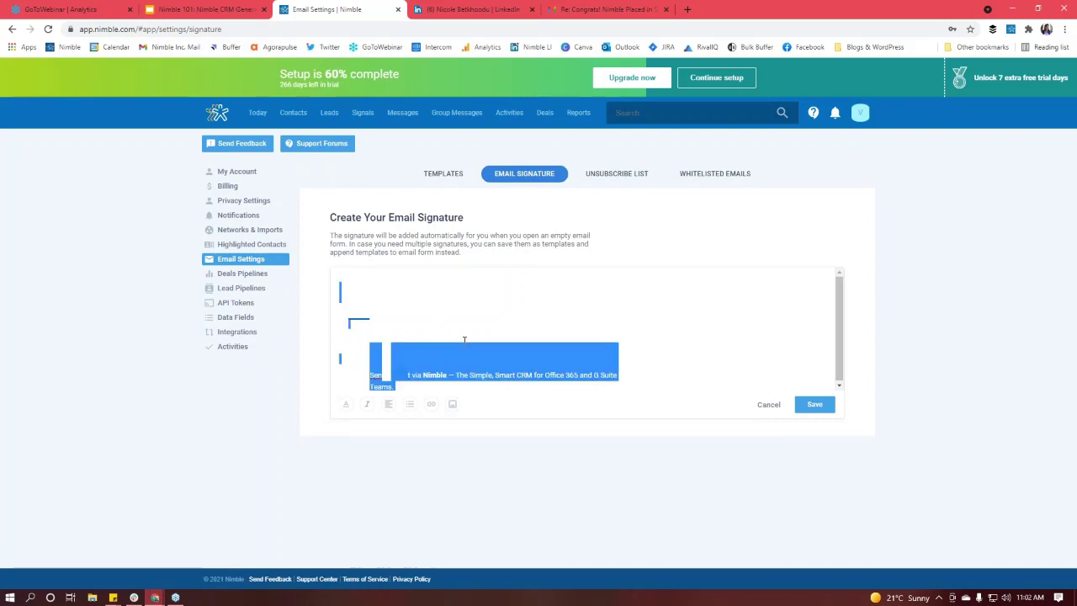
key("BackSpace")
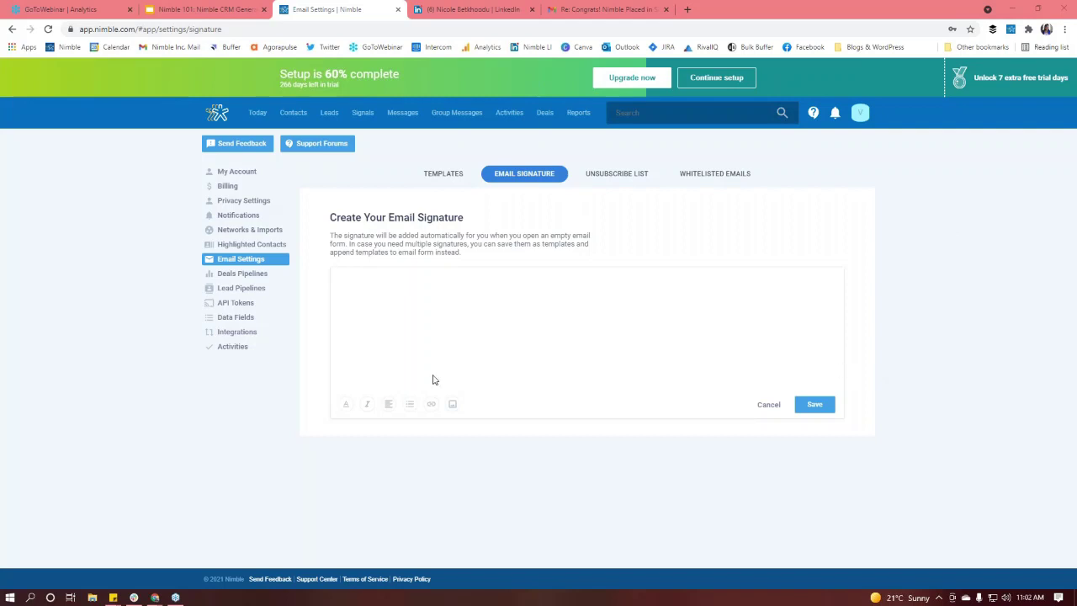
left_click(776, 403)
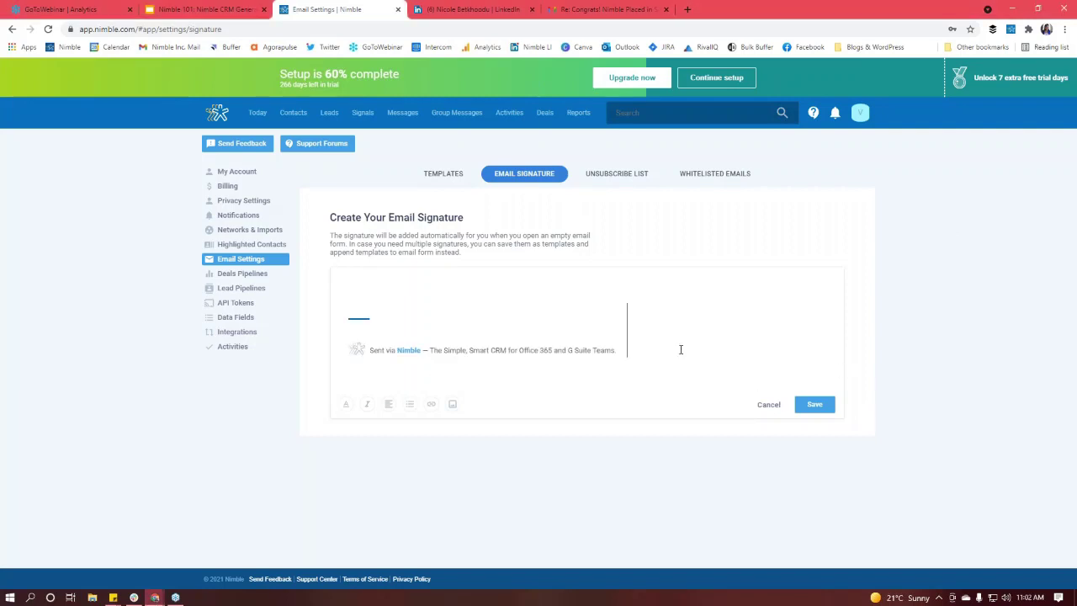
- Try removing only the "Sent via Nimble" footer from the email signature, then discard the edit
key("ctrl+a")
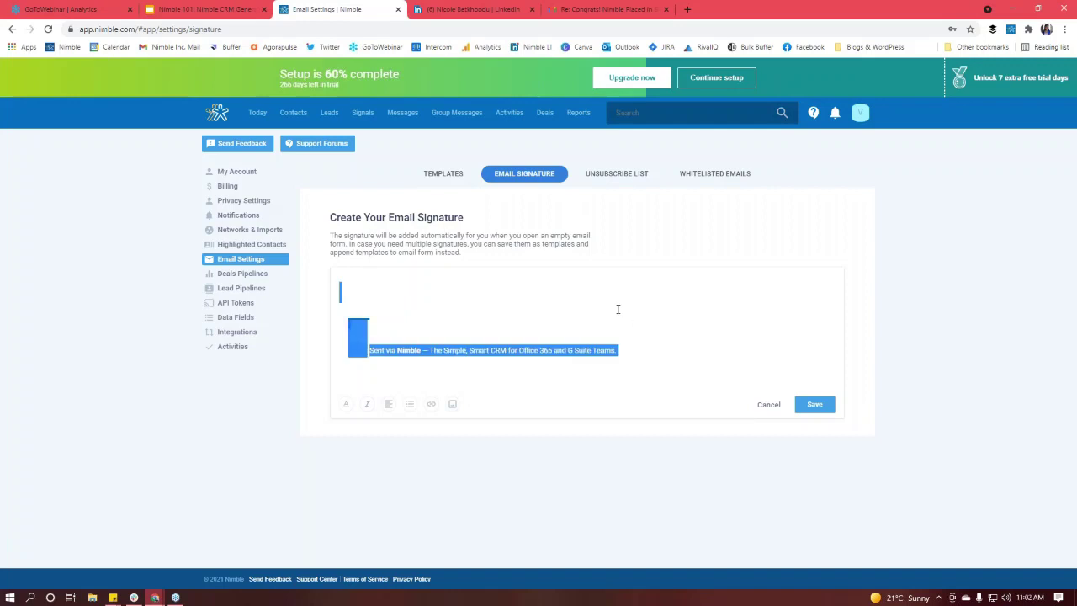
left_click(637, 354)
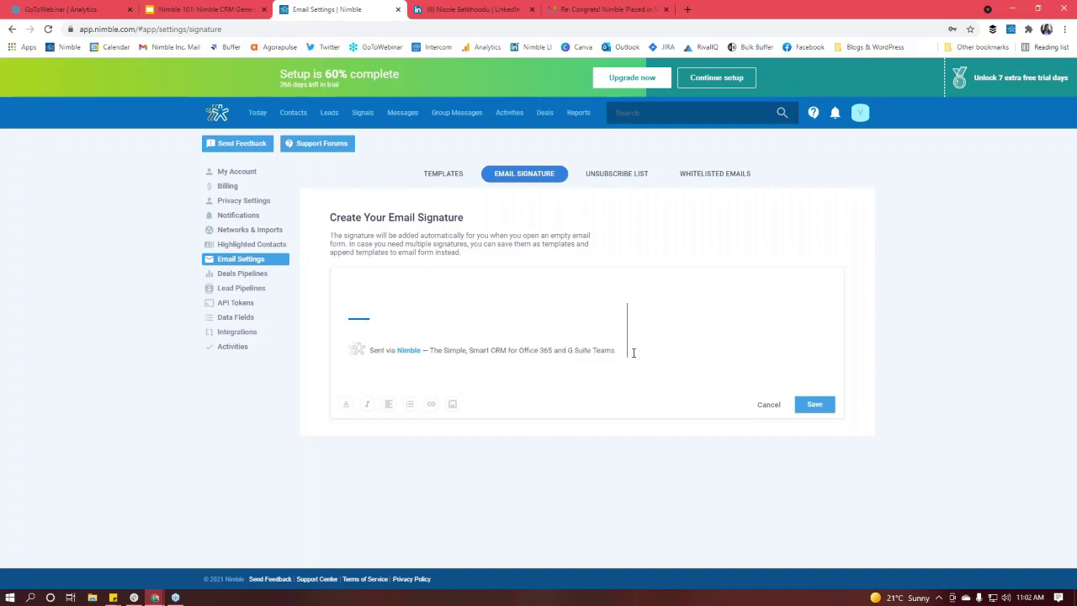
left_click_drag(632, 351, 337, 341)
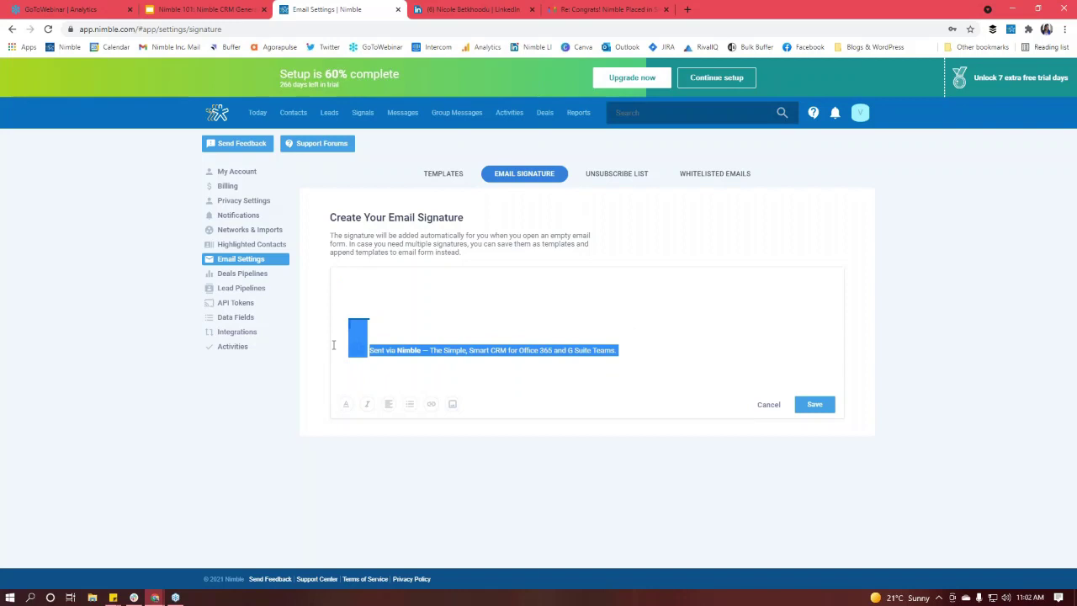
key("BackSpace")
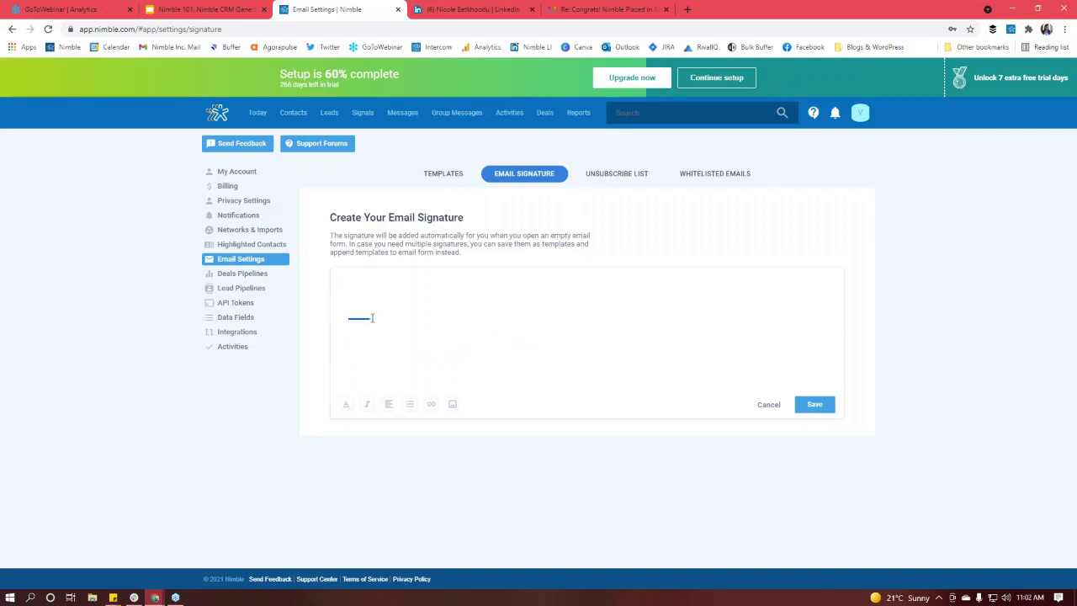
left_click(769, 404)
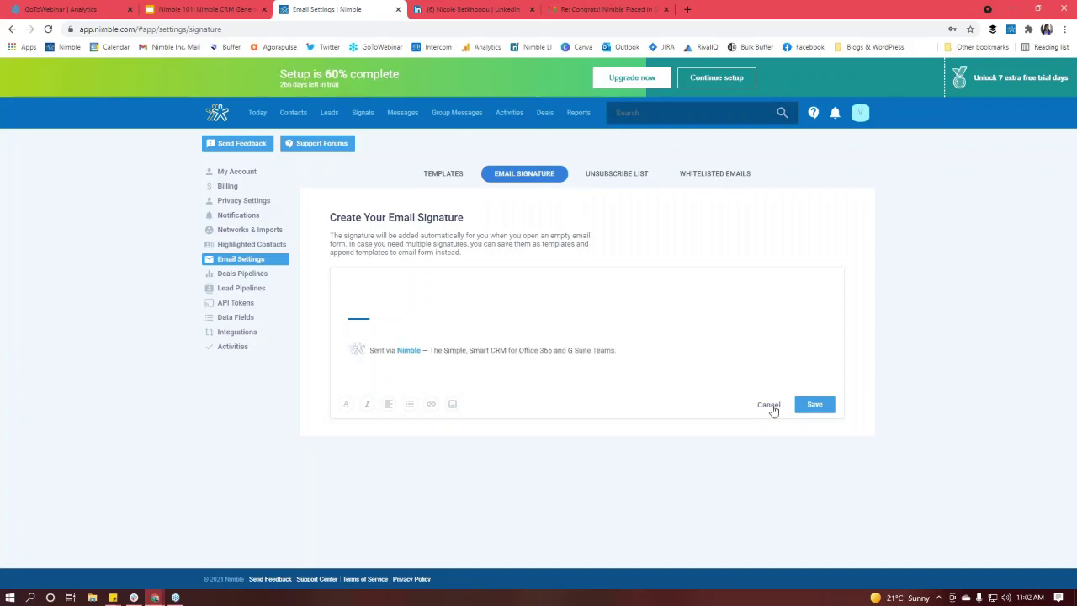
- Look through the font and text size choices available for the email signature, without changing them
left_click(432, 299)
left_click(346, 404)
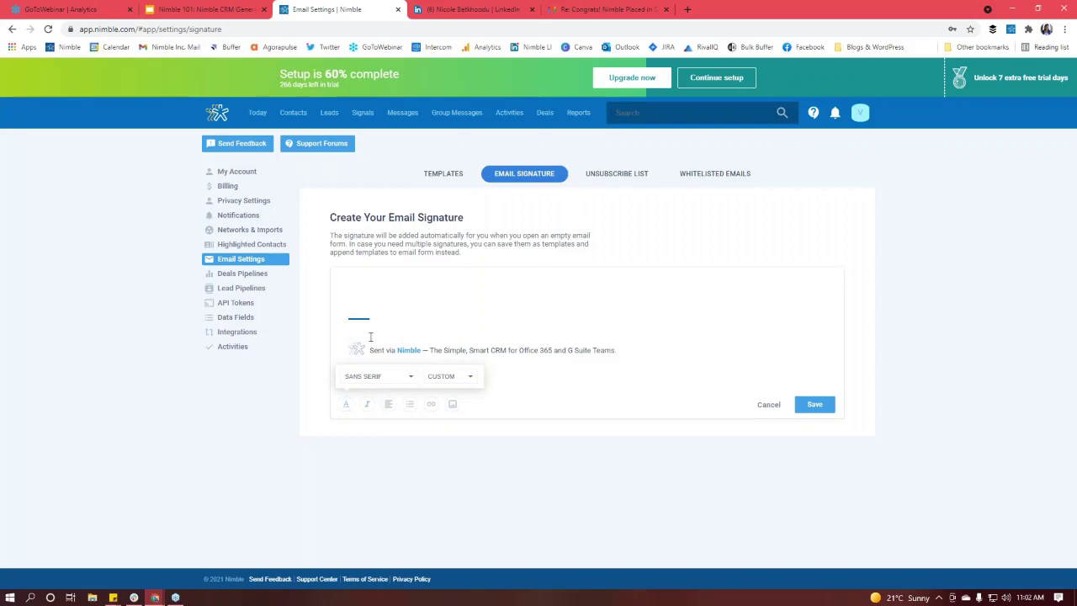
left_click(374, 380)
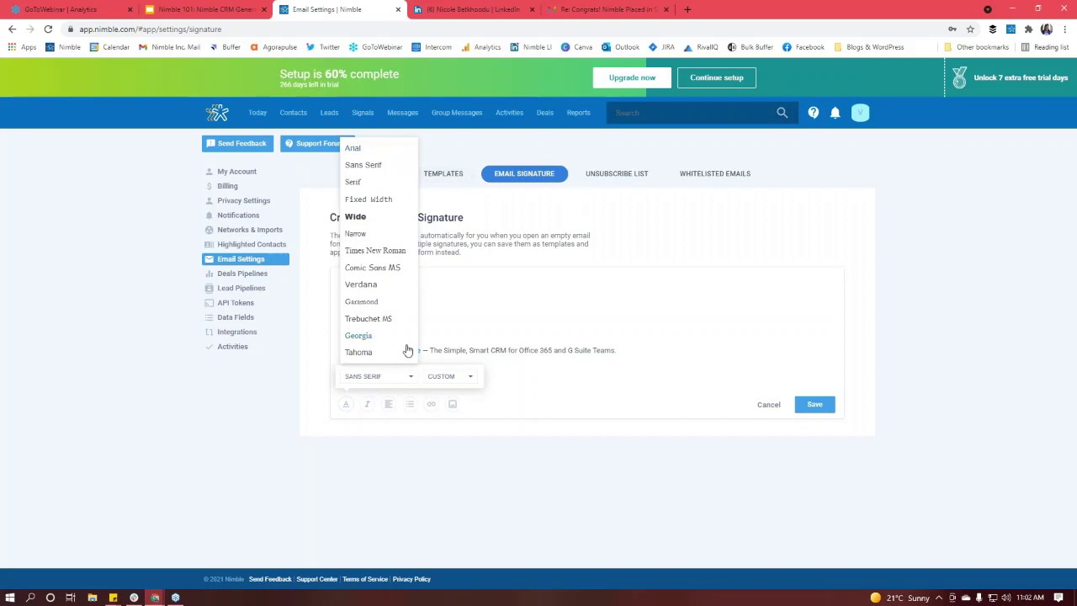
left_click(410, 380)
left_click(460, 387)
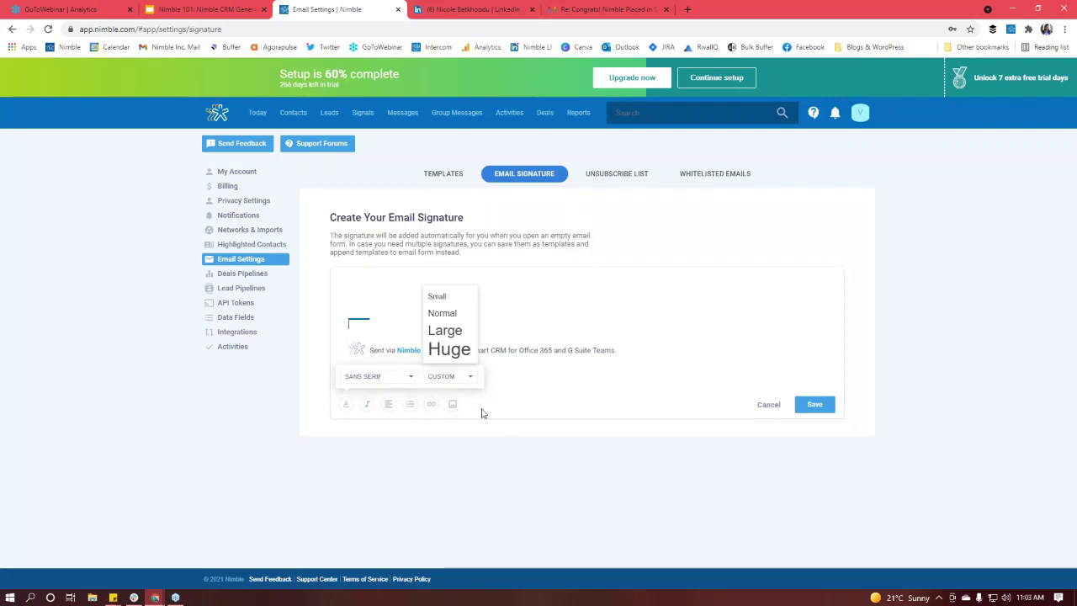
left_click(345, 404)
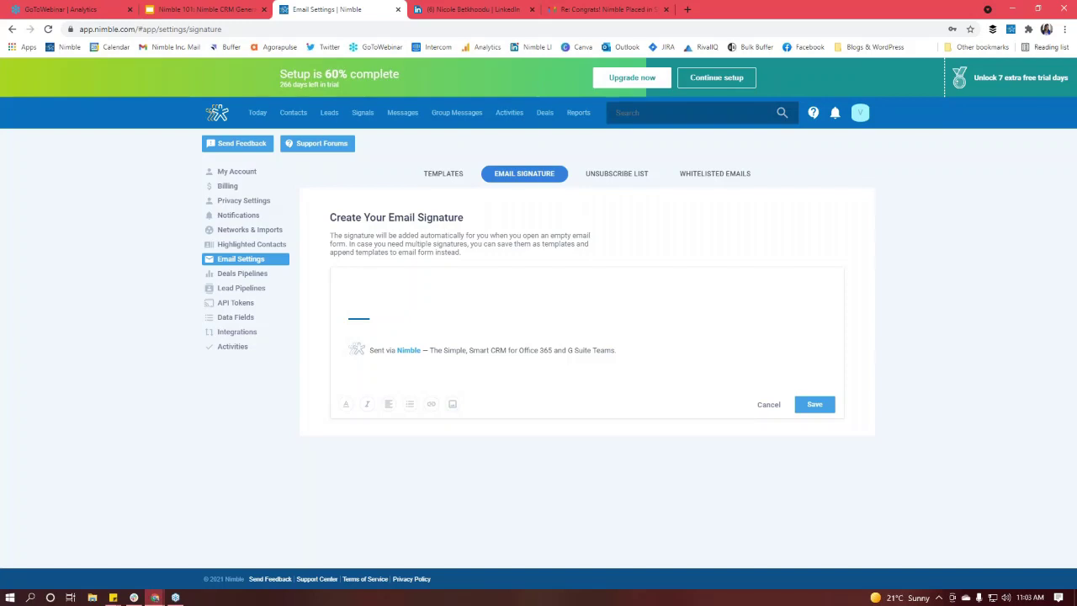
- Start a new segment in Contacts and look through the contact fields available as filters, adding none
left_click(294, 112)
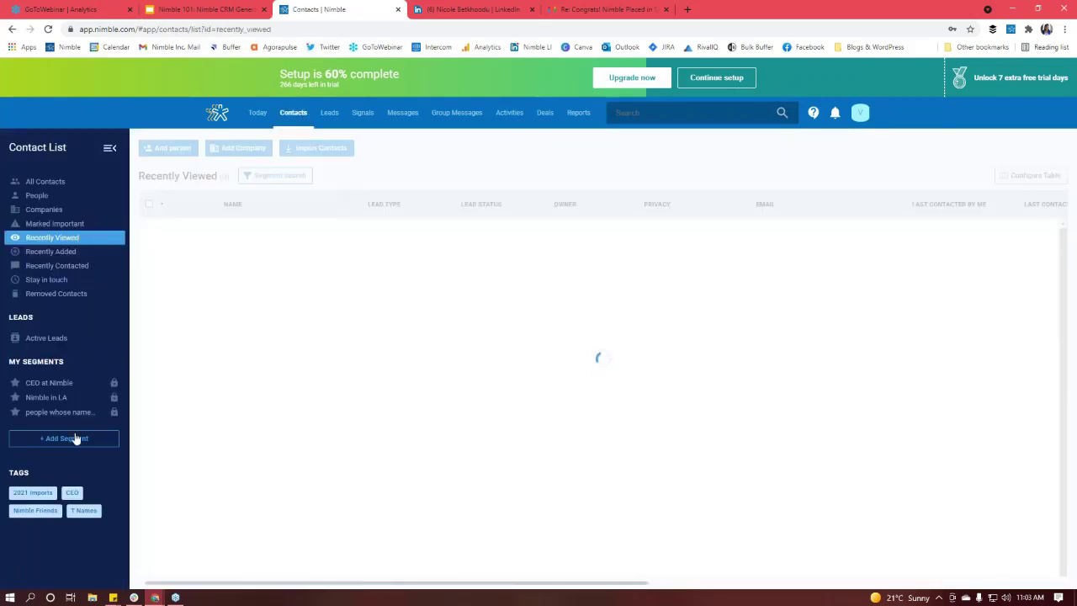
left_click(70, 439)
left_click(183, 223)
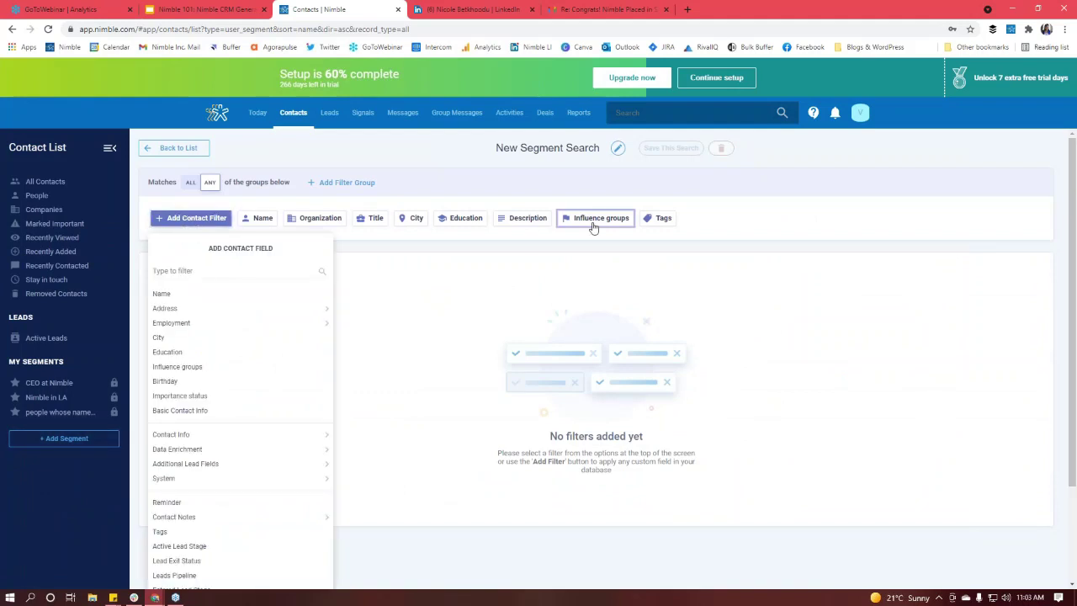
left_click(766, 228)
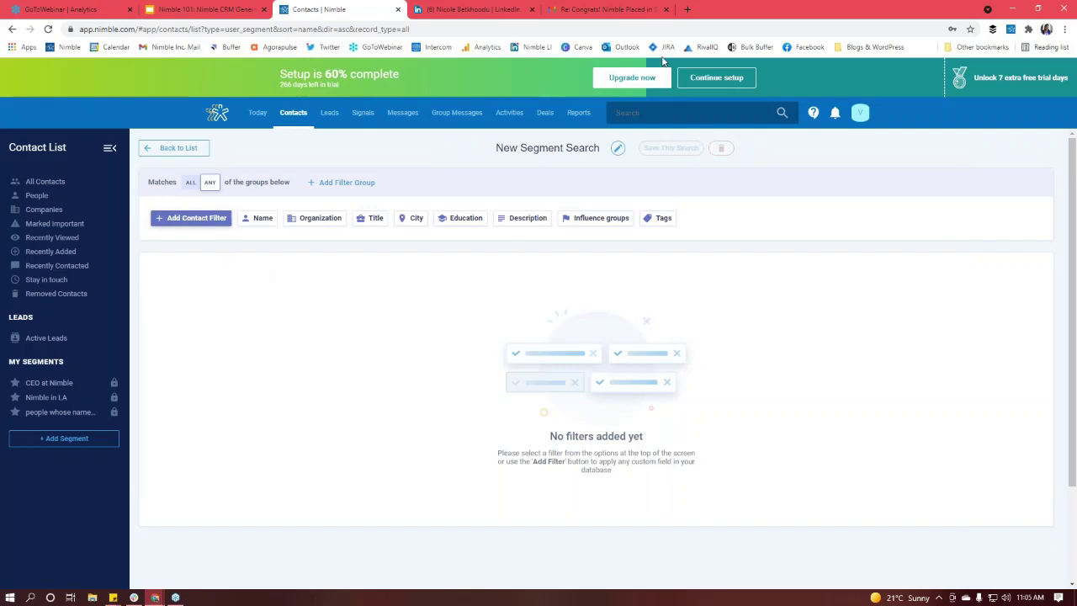
- Switch to Google Sheets in a new browser tab and open the "Contact Cleanup Strategies - Attendee Report (1)" spreadsheet
left_click(687, 9)
left_click(21, 47)
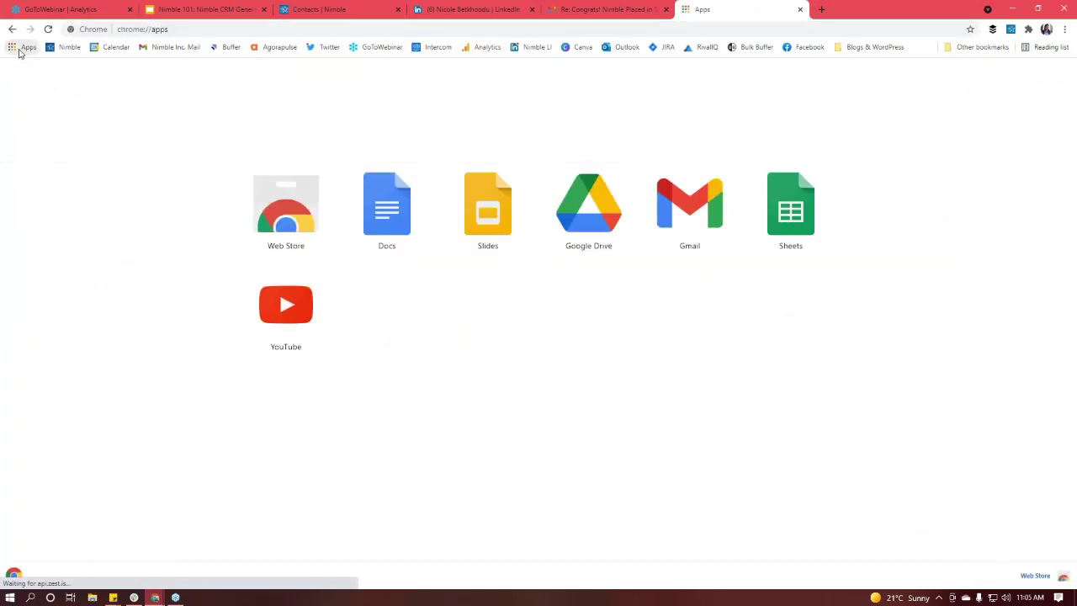
left_click(813, 207)
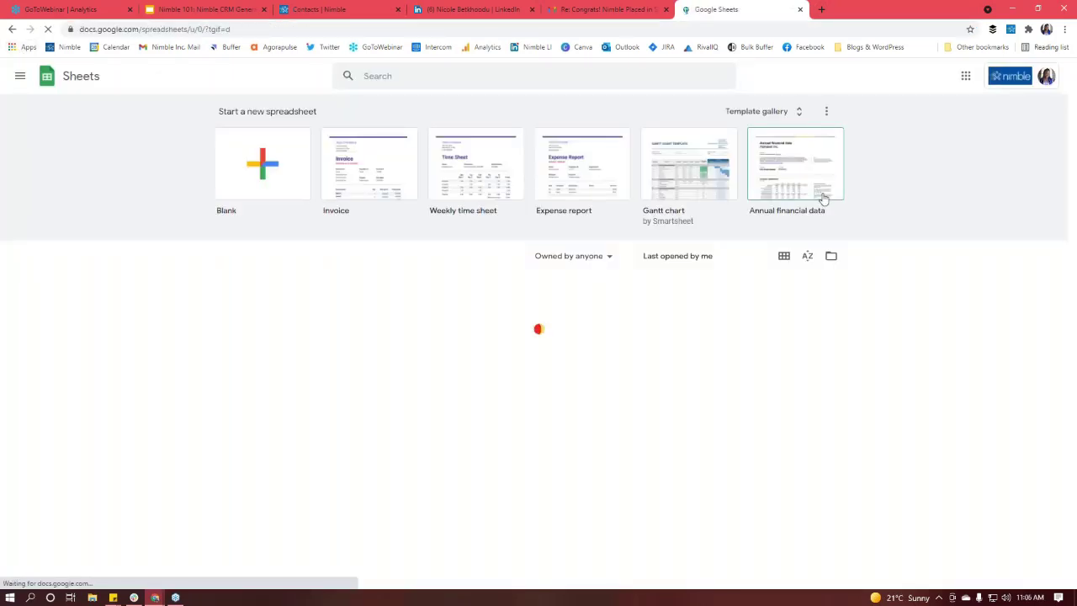
scroll(399, 296, "down", 1)
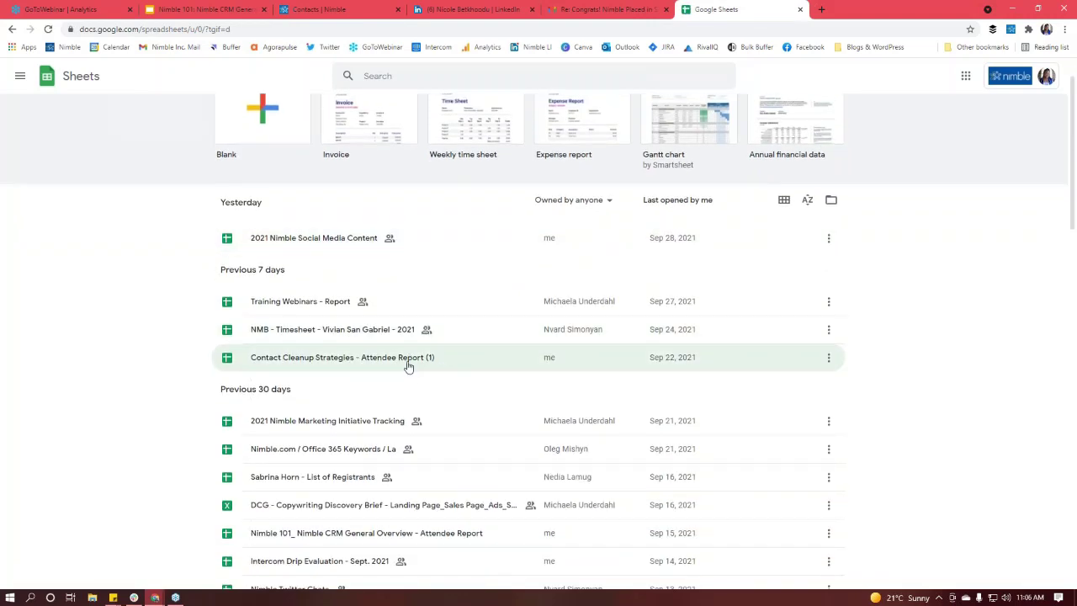
left_click(408, 361)
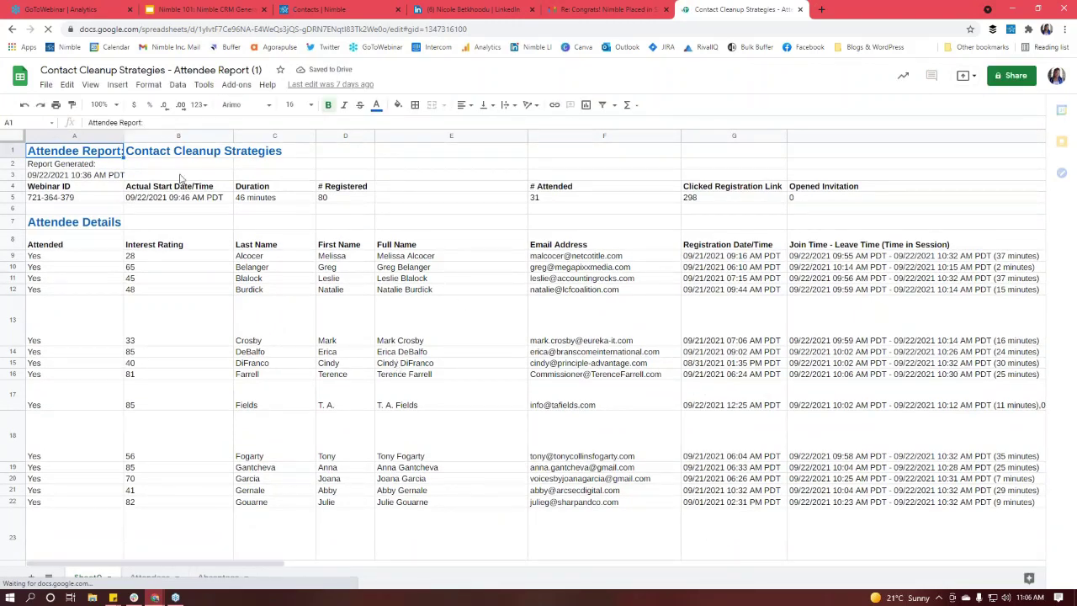
- Highlight the attendee details' column headers and the attendee rows beneath them in the report
scroll(179, 179, "down", 1)
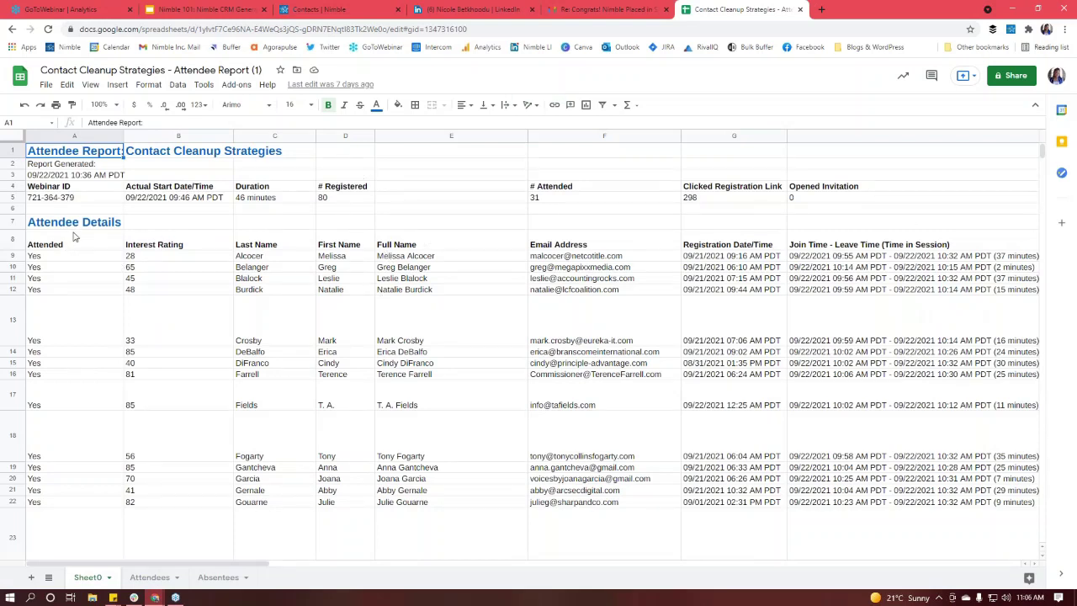
left_click_drag(56, 247, 790, 235)
left_click_drag(63, 261, 897, 511)
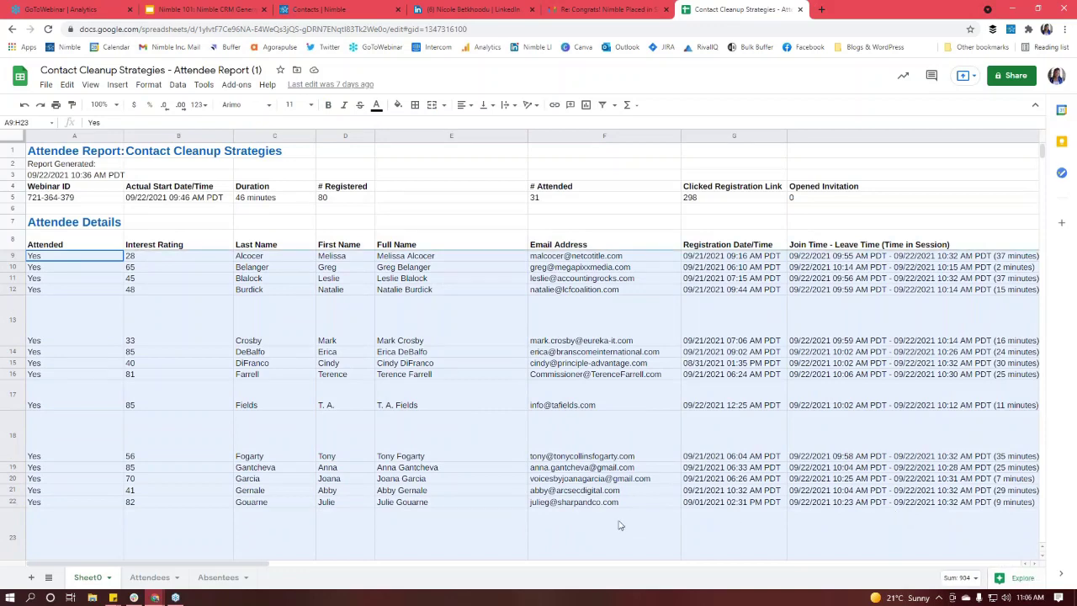
left_click(71, 244)
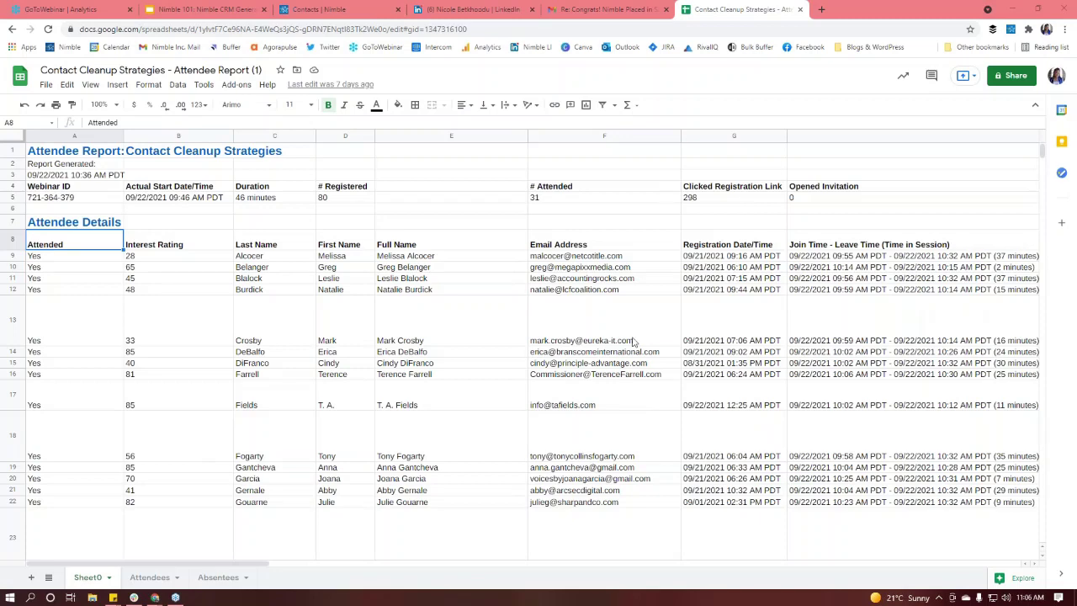
- Add a new sheet and copy the attendee table A8:W88, headers included, from Sheet0 into it starting at A1
left_click(31, 577)
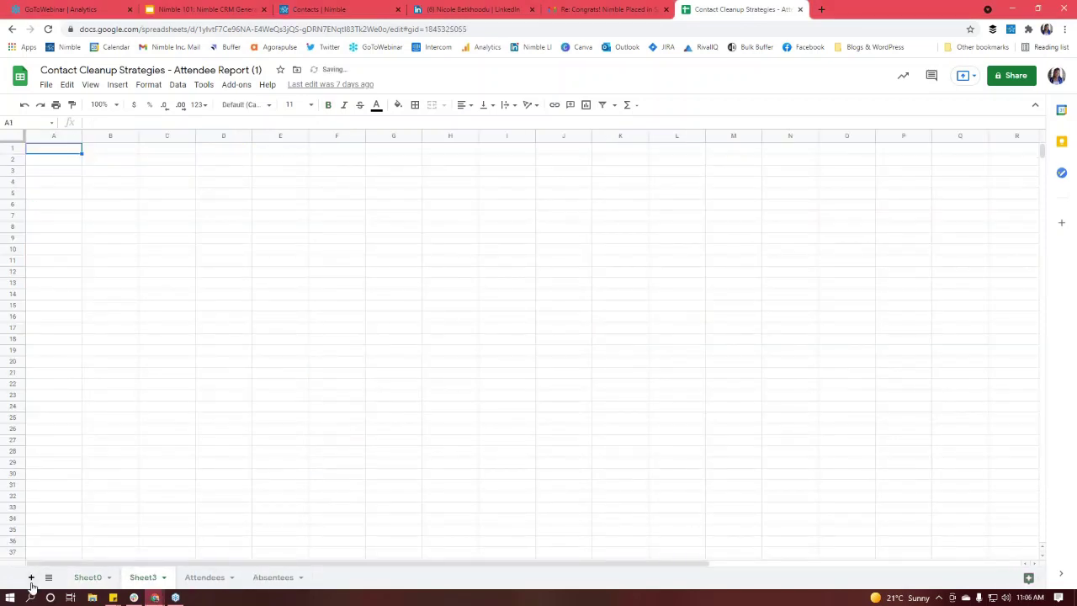
left_click(87, 578)
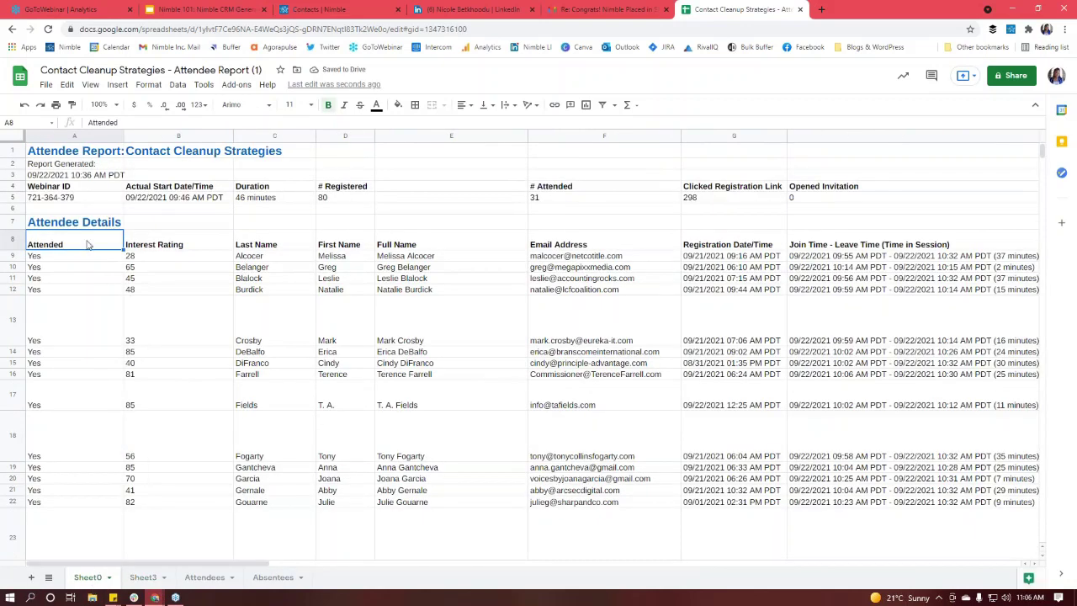
key("ctrl+shift+Down")
key("shift+Right")
key("shift+Right")
key("shift+Right")
key("shift+Right")
key("shift+Right")
key("shift+Right")
key("shift+Right")
key("shift+Right")
key("shift+Right")
key("shift+Right")
key("shift+Right")
key("shift+Right")
key("shift+Right")
key("shift+Right")
key("shift+Right")
key("shift+Right")
key("shift+Right")
key("shift+Right")
key("shift+Right")
key("shift+Right")
key("shift+Right")
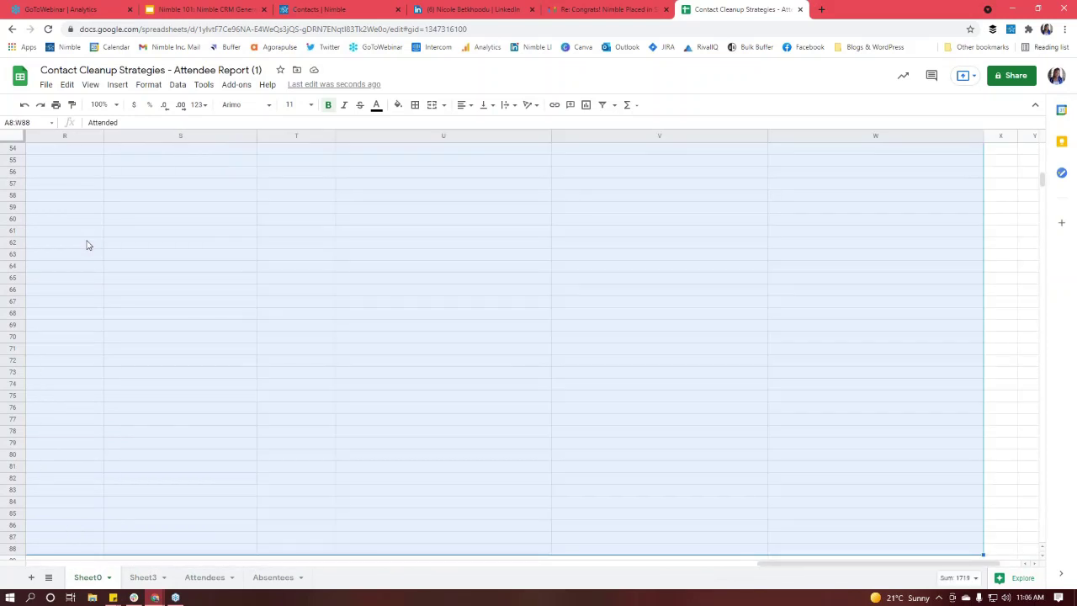
key("ctrl+c")
left_click(144, 579)
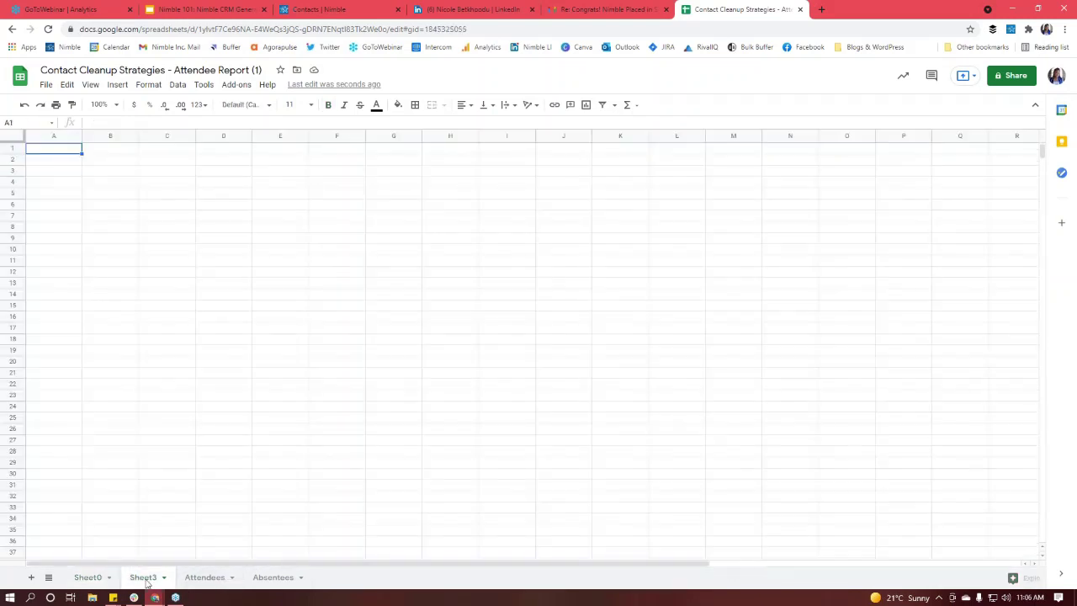
key("ctrl+v")
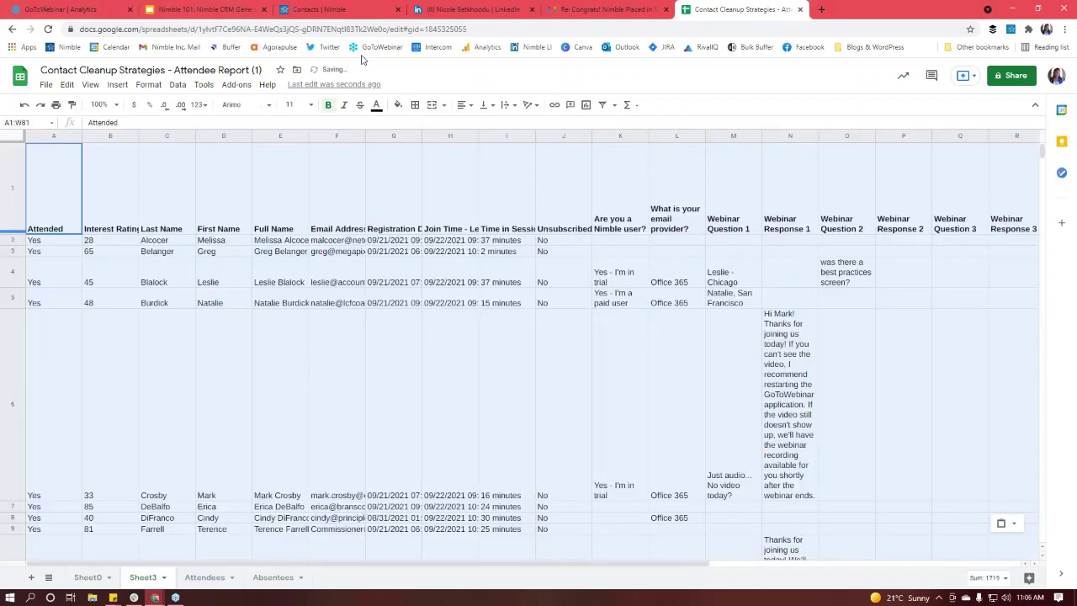
- Highlight the header row A1:W1 in the new sheet, followed by the attendee rows A2:J81
left_click(271, 421)
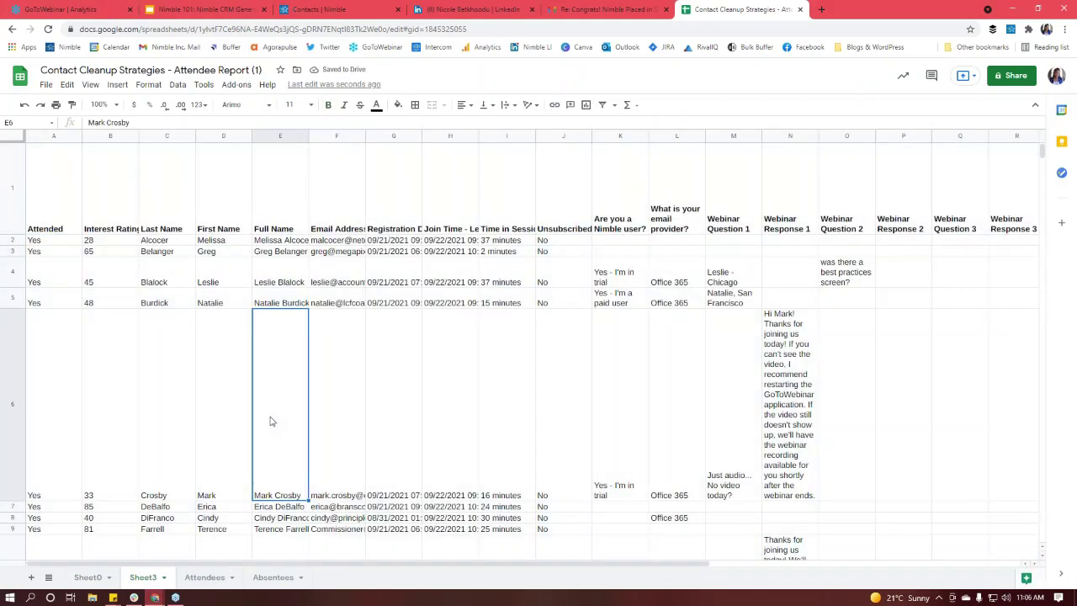
left_click(63, 198)
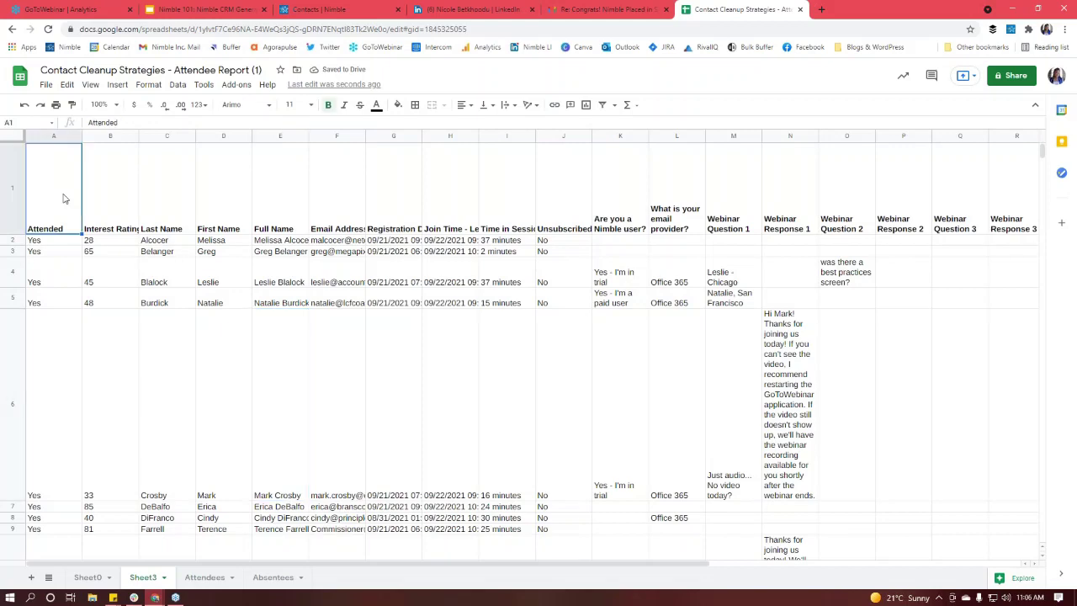
key("ctrl+shift+Right")
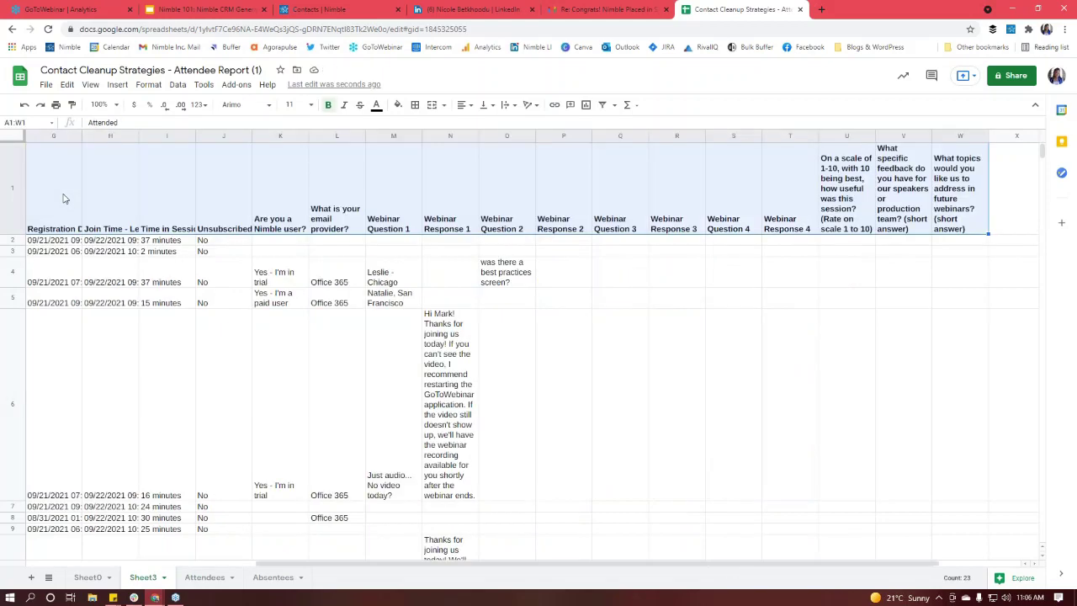
key("ctrl+shift+Left")
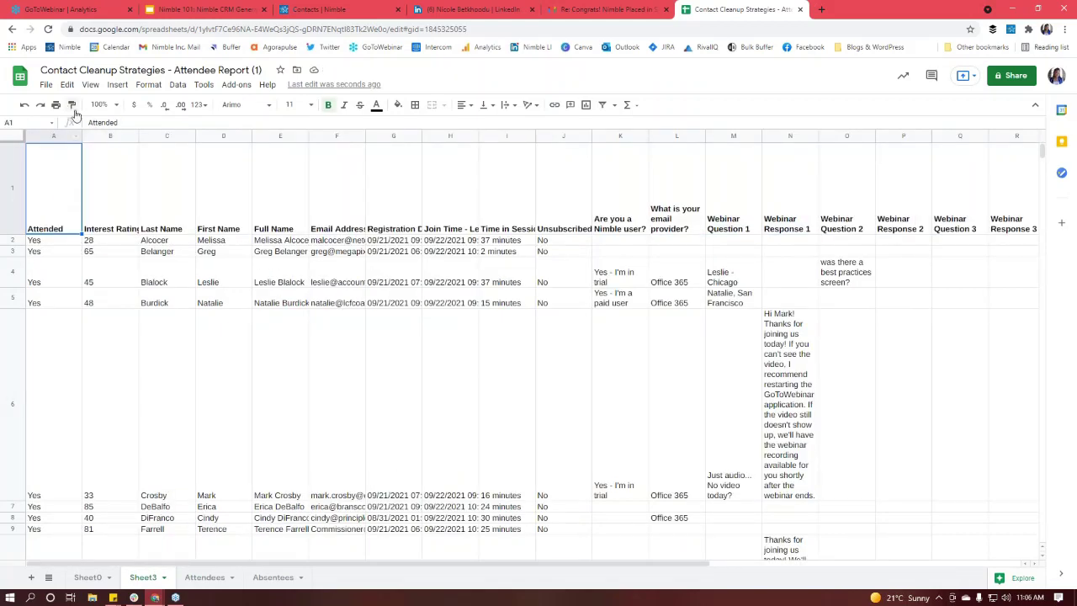
left_click(51, 240)
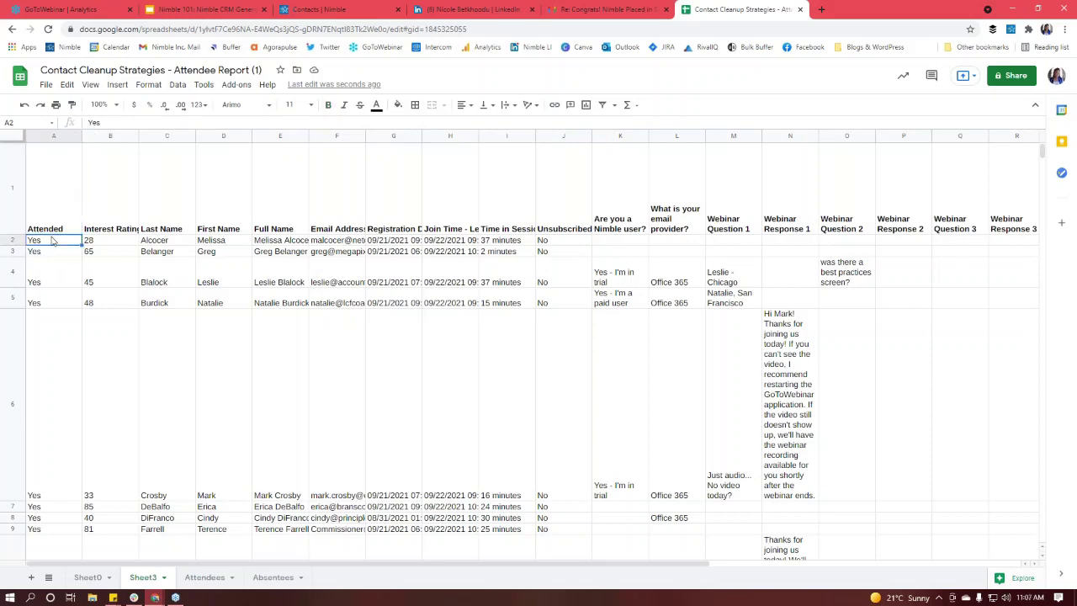
key("ctrl+shift+Down")
key("ctrl+shift+Right")
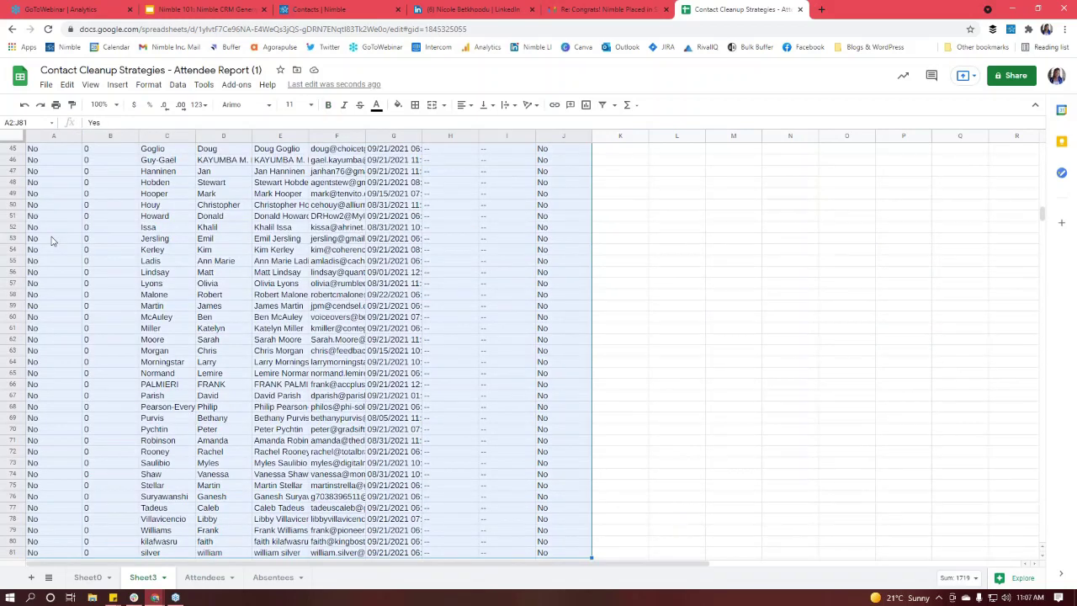
- Return to Sheet0 and examine the report title and summary rows above the attendee details table
key("ctrl+shift+Left")
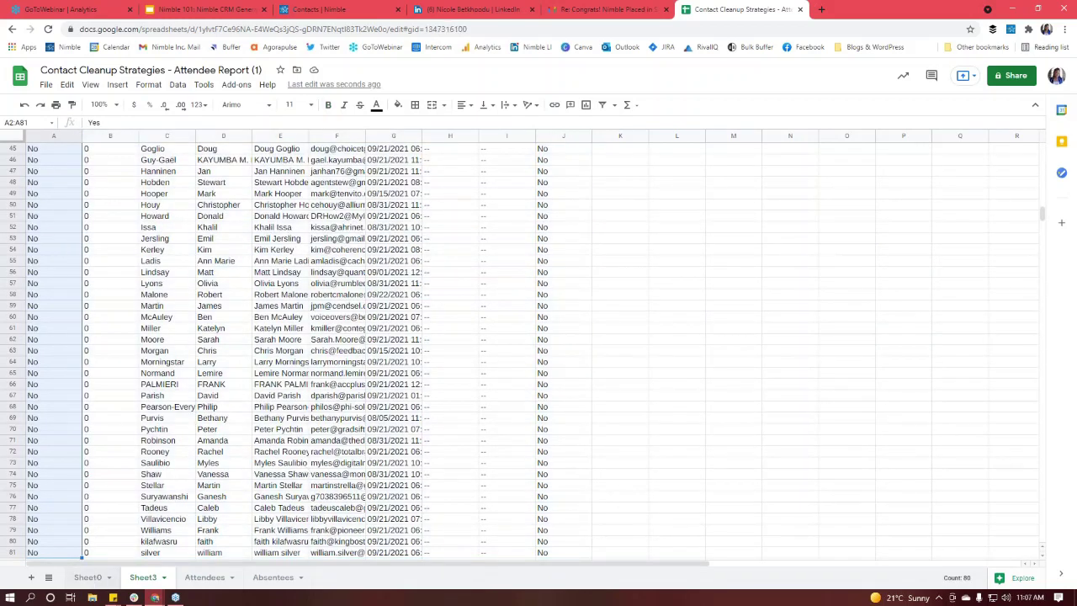
left_click(88, 577)
left_click(130, 461)
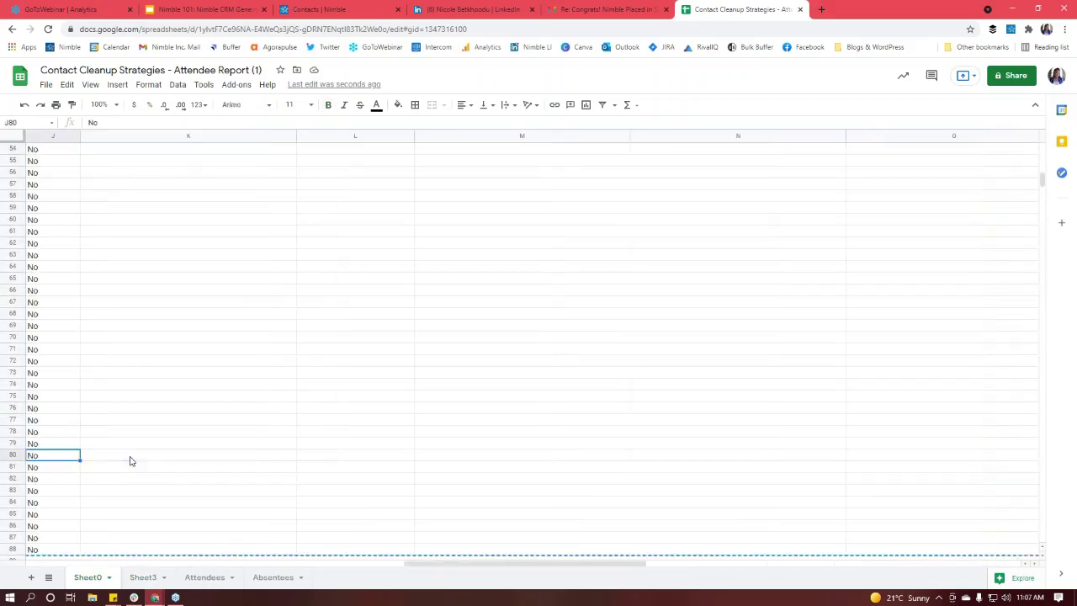
key("ctrl+Home")
key("Up")
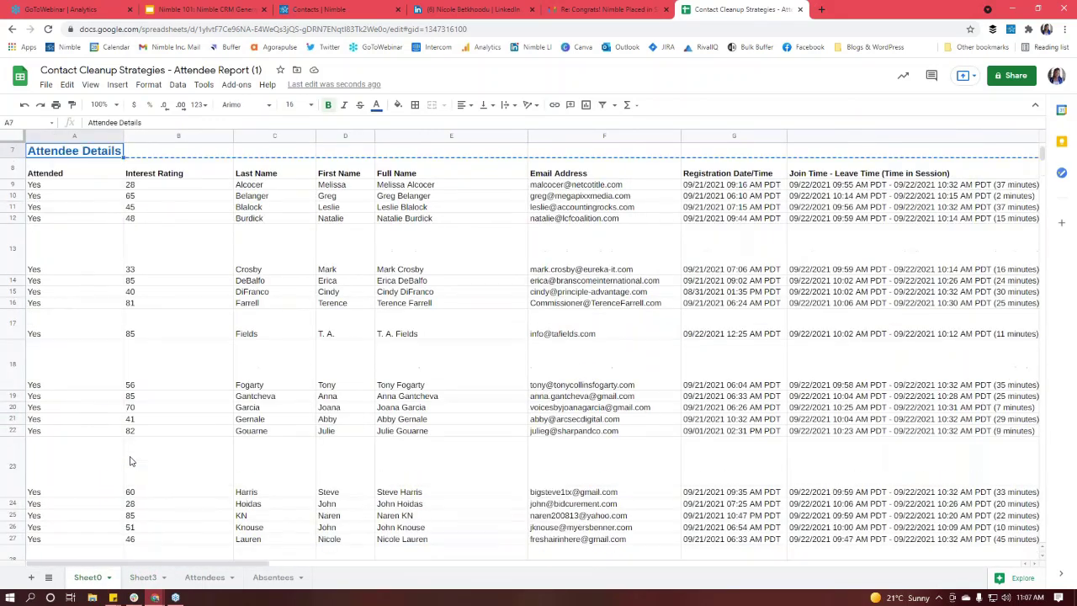
key("Up")
key("Up")
key("Up")
key("Up")
key("Up")
key("Up")
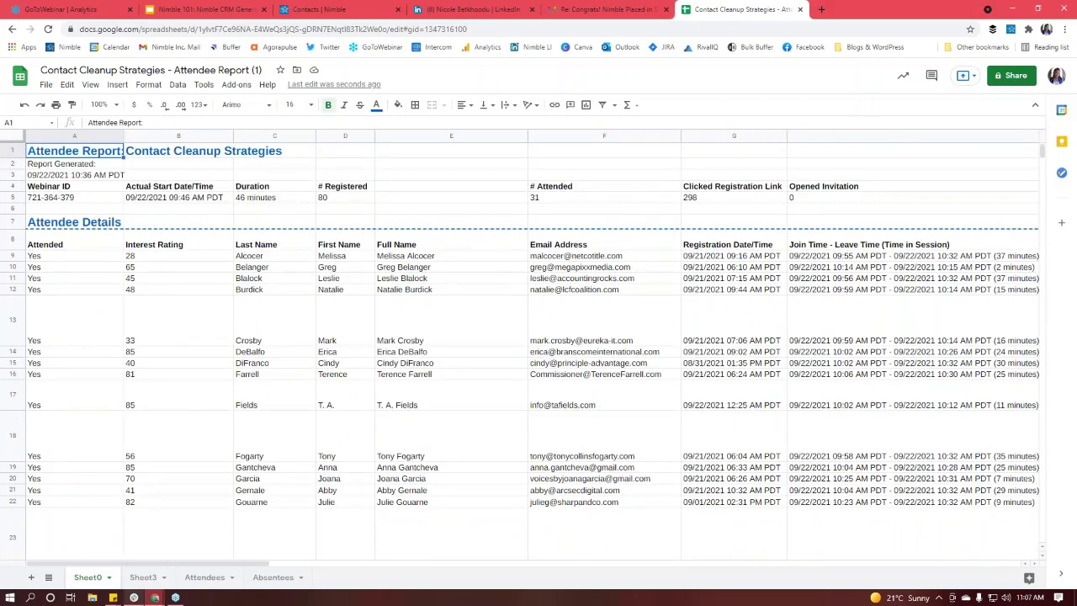
- In Sheet3, highlight the Attended, First Name, Full Name and Email Address headers individually, followed by the header range C1:F1
left_click(145, 577)
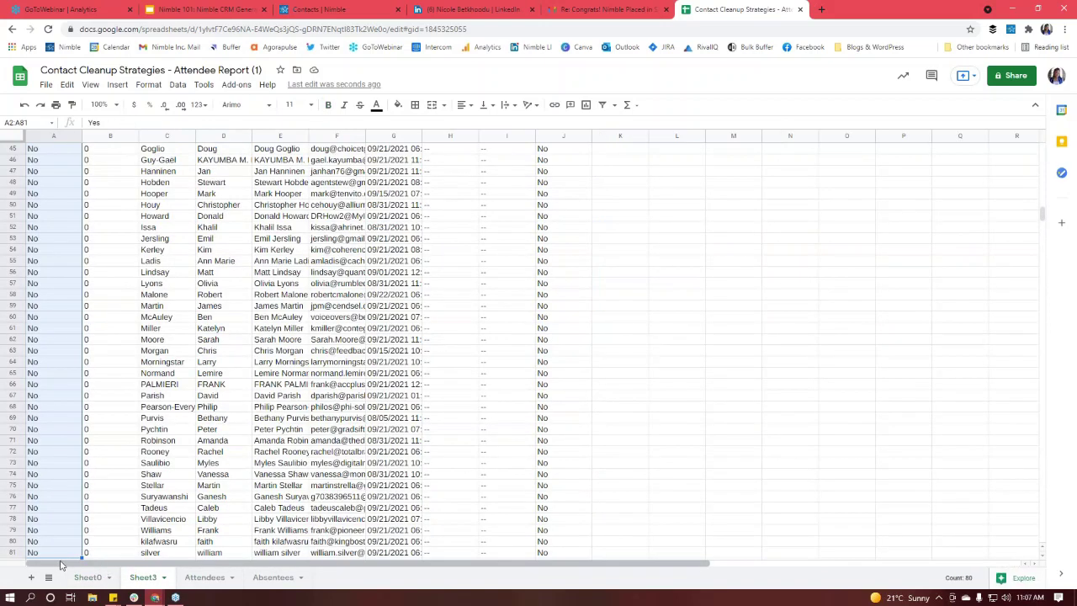
scroll(211, 409, "up", 10)
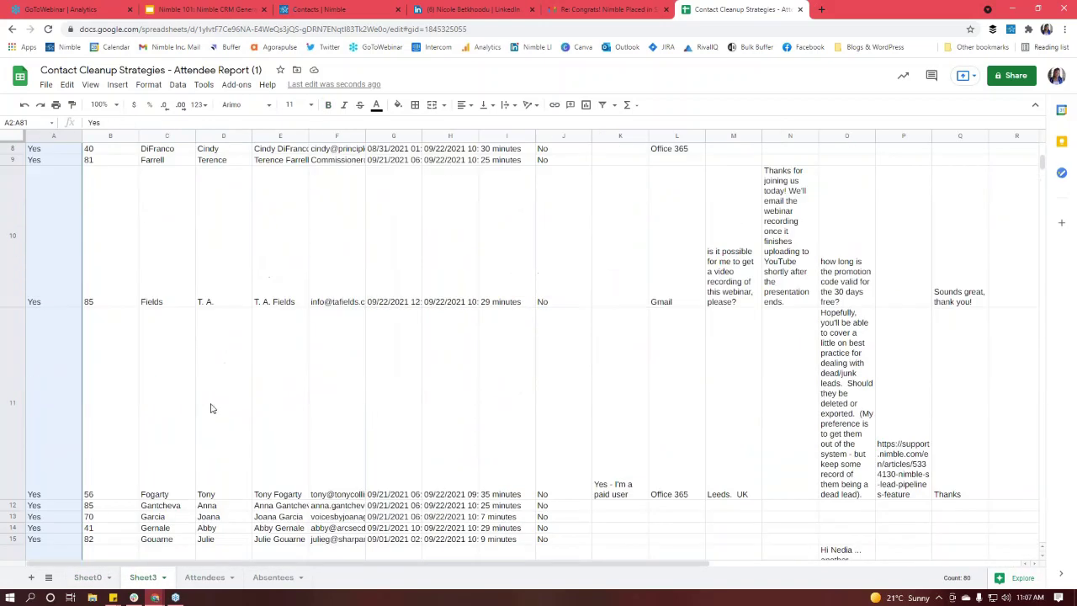
left_click(51, 202)
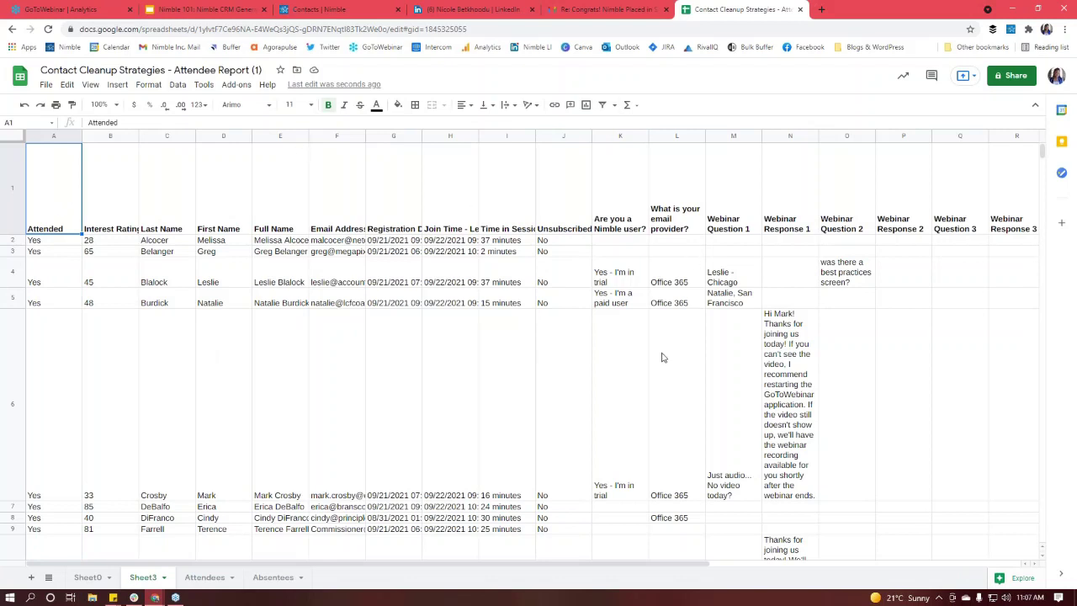
left_click(273, 200)
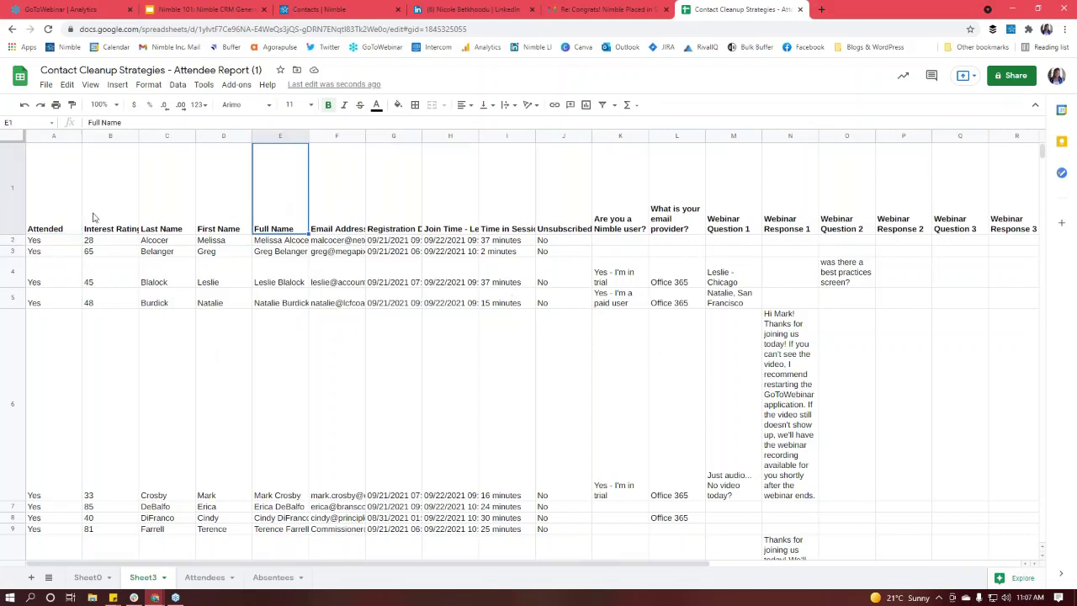
left_click(143, 186)
left_click(202, 174)
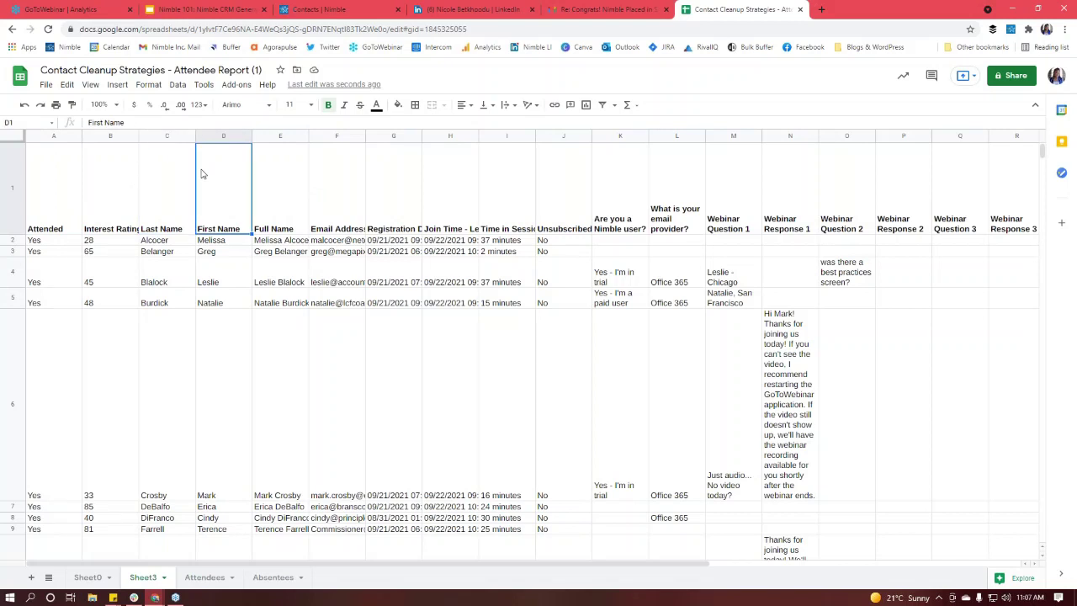
left_click(177, 197)
left_click(209, 191)
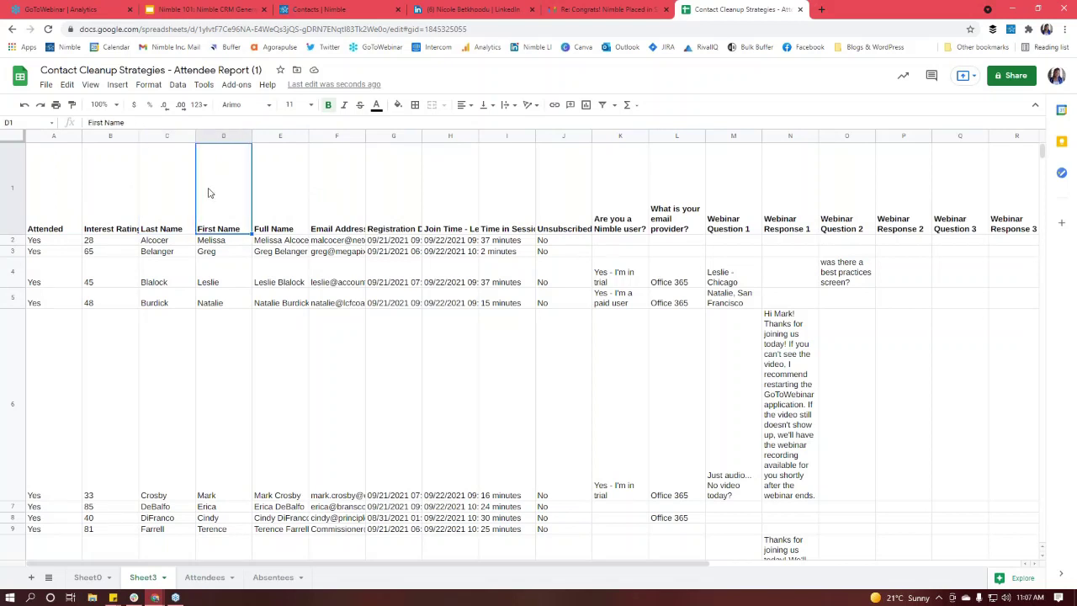
left_click(274, 192)
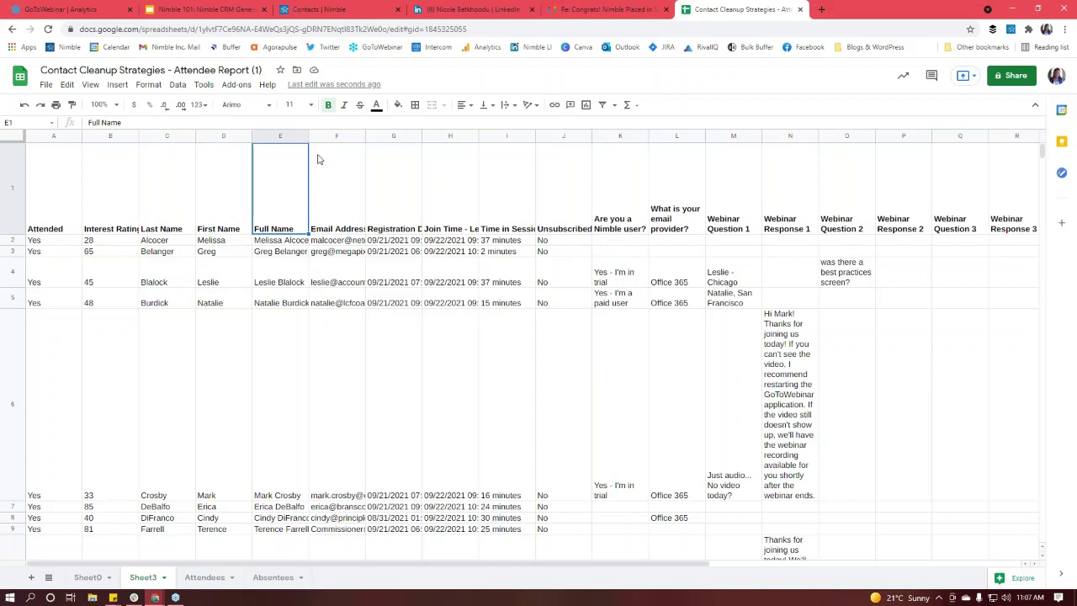
left_click(352, 178)
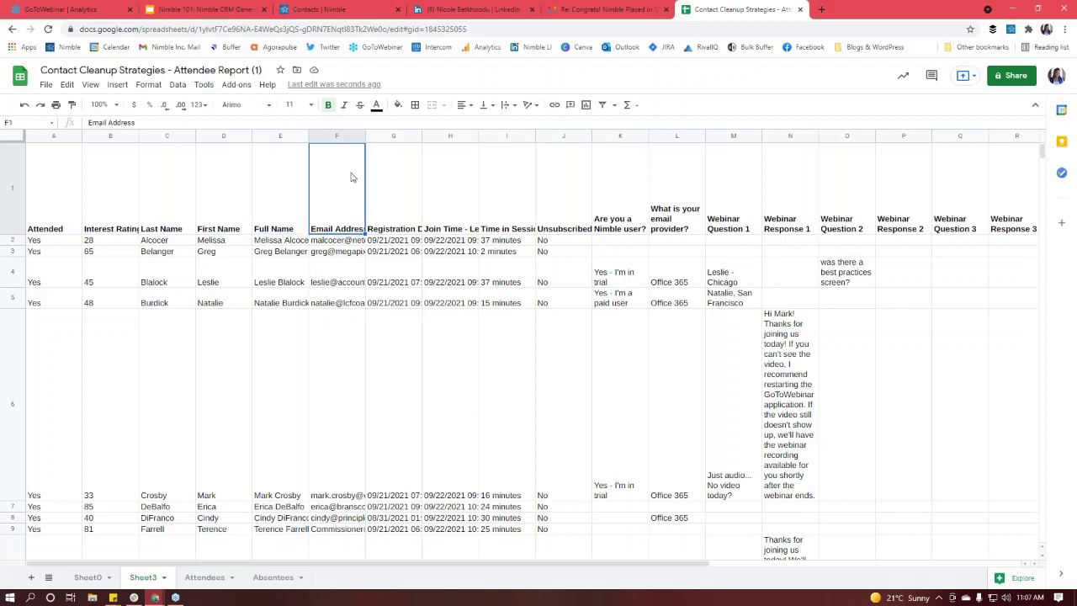
left_click_drag(320, 180, 191, 168)
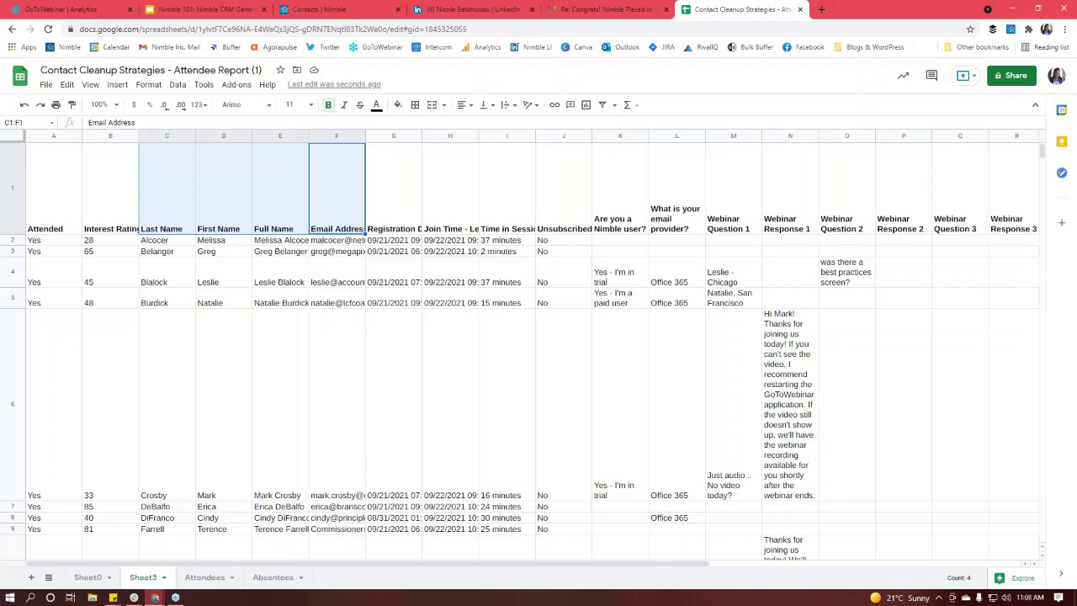
- Switch to Nimble, select all contacts in the "people whose name starts with T" segment and open the tag entry for them
left_click(315, 9)
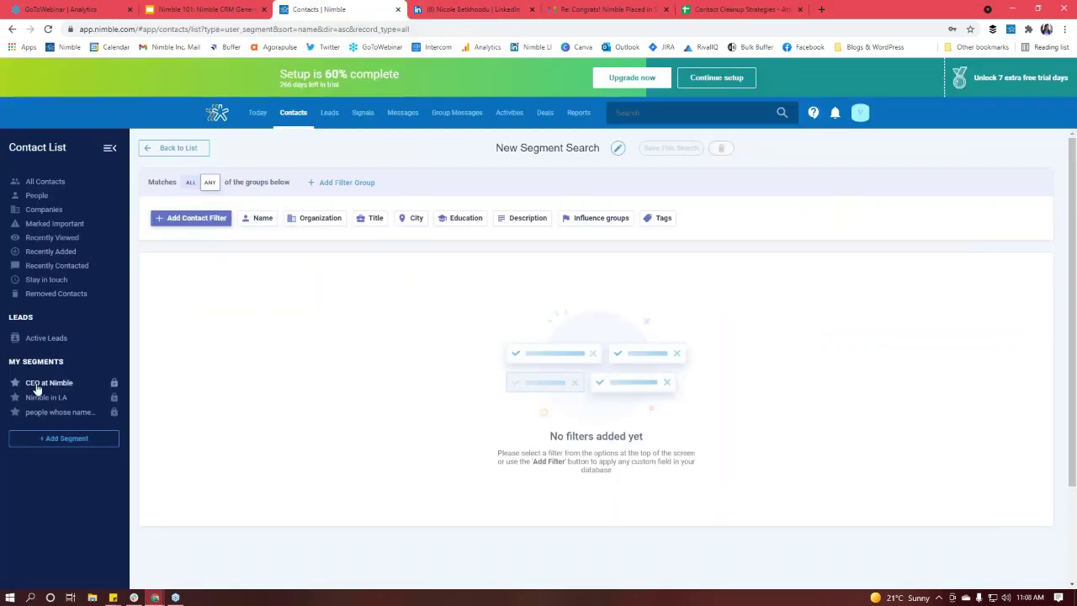
left_click(48, 439)
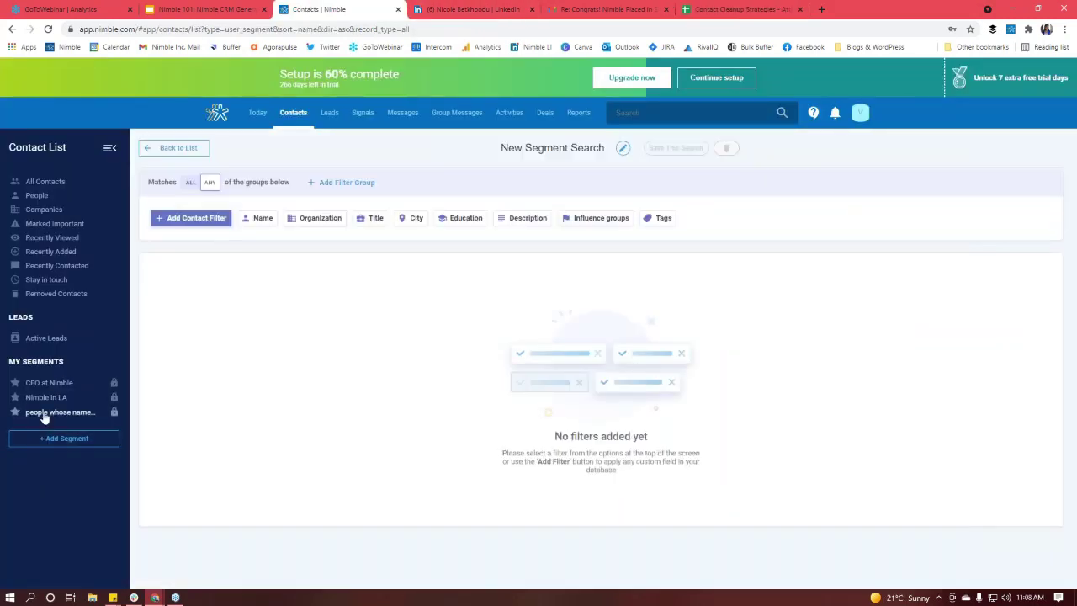
left_click(48, 412)
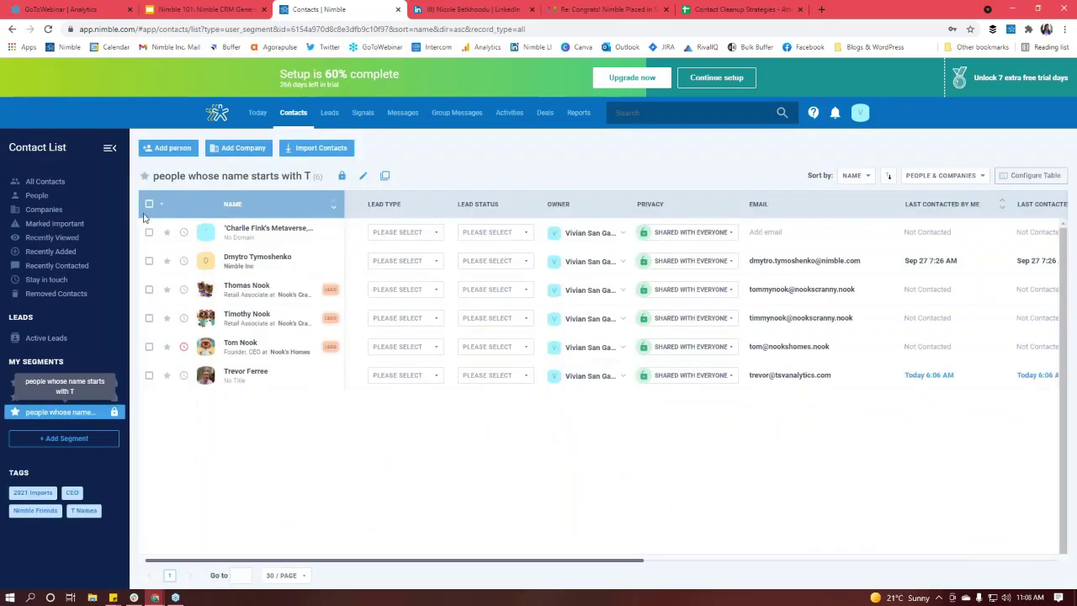
left_click(149, 204)
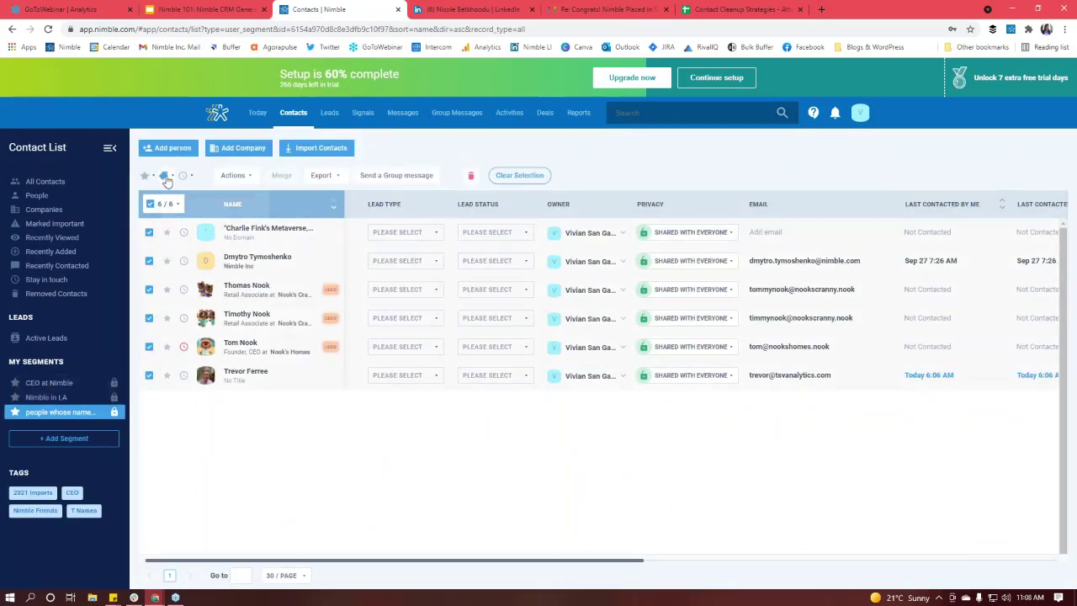
left_click(165, 176)
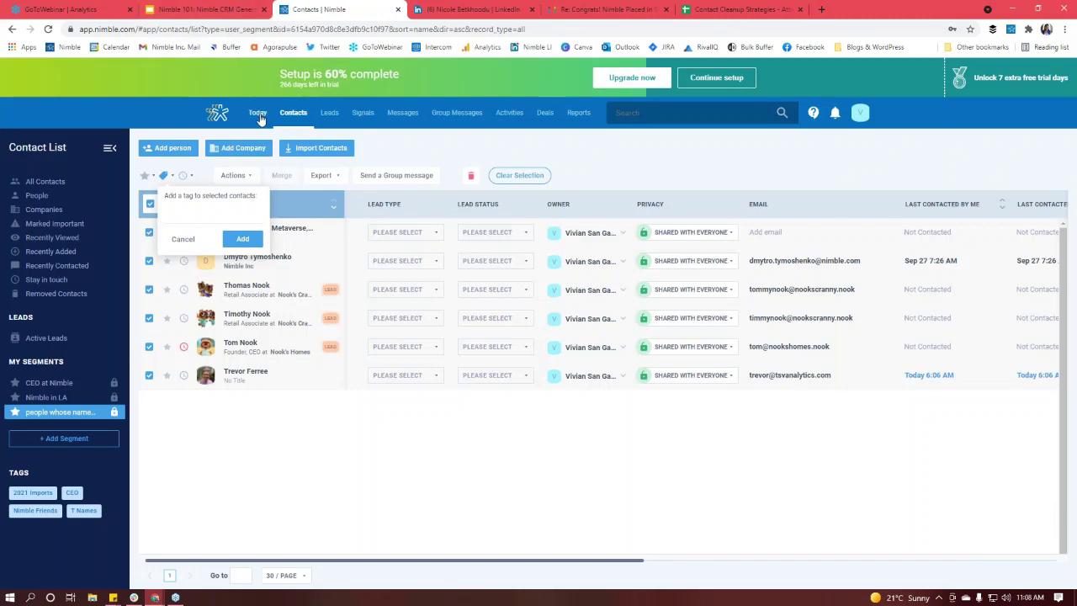
- Start a CSV import from Networks & Imports and load the Contact Cleanup Strategies attendee file for field matching
left_click(861, 114)
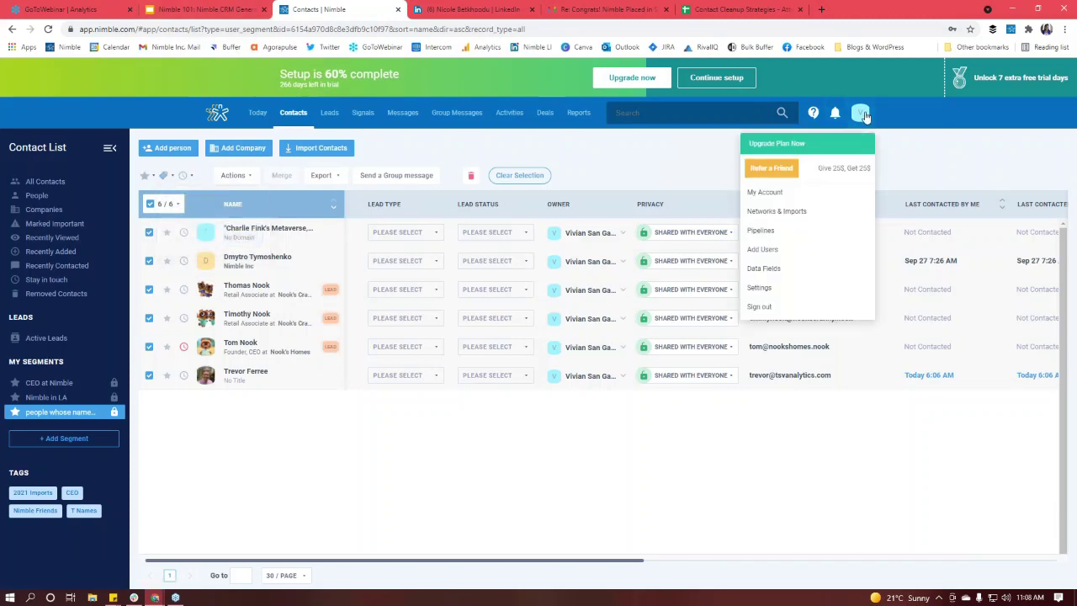
left_click(786, 211)
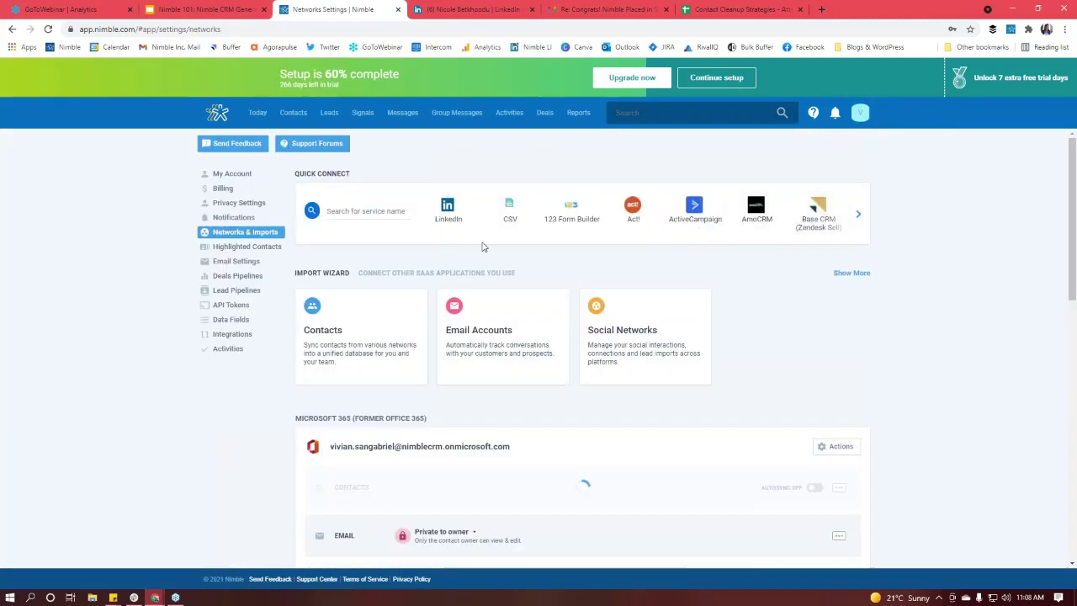
left_click(505, 221)
left_click(738, 377)
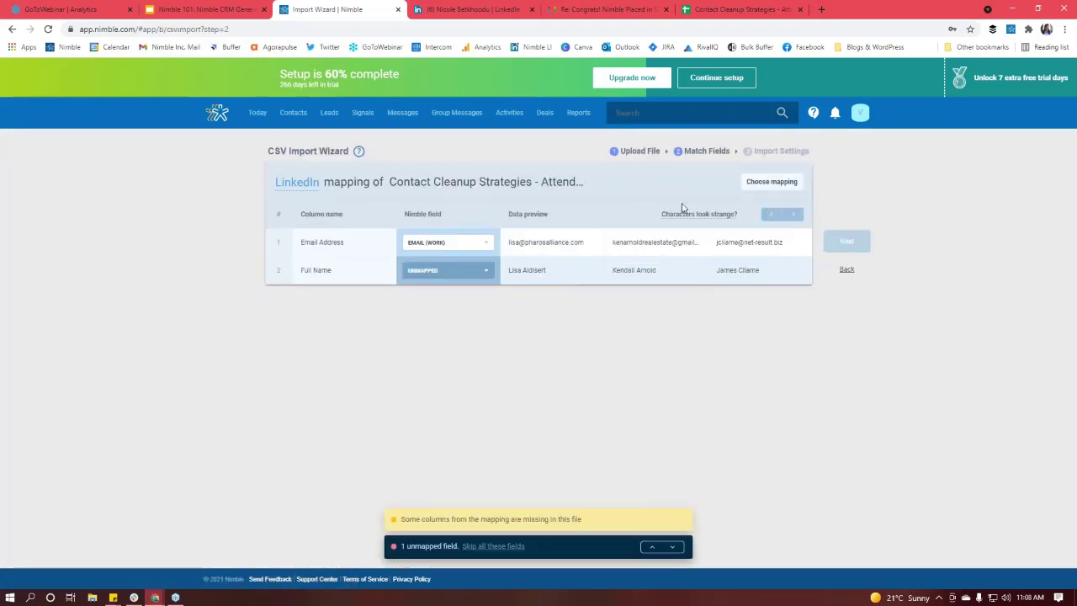
- Map the file's unmapped Full Name column to Nimble's First Name field
left_click(460, 269)
type("full")
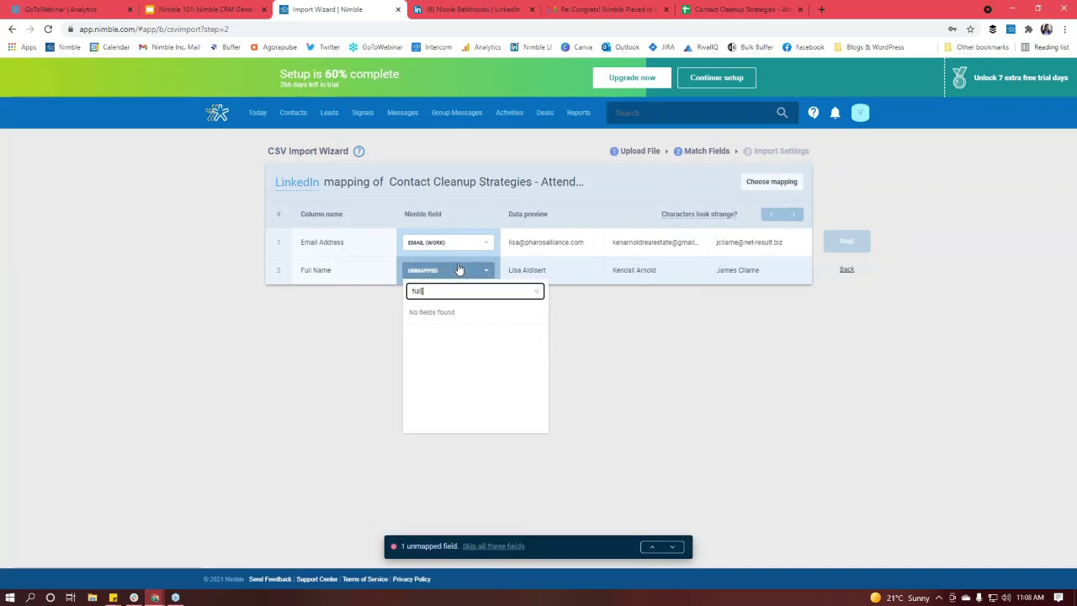
key("BackSpace")
key("BackSpace")
key("BackSpace")
key("BackSpace")
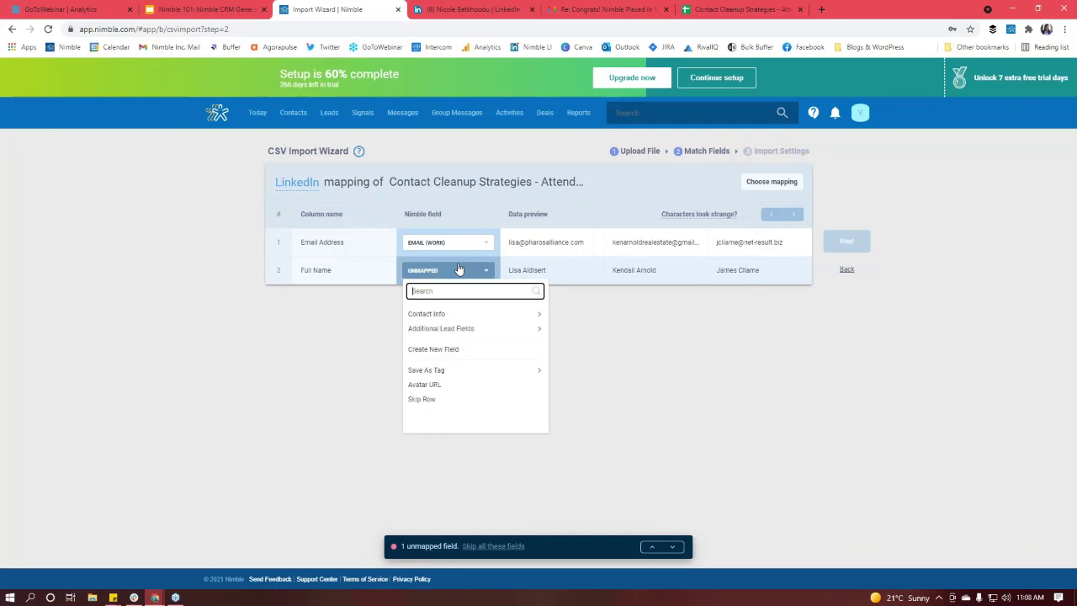
type("name")
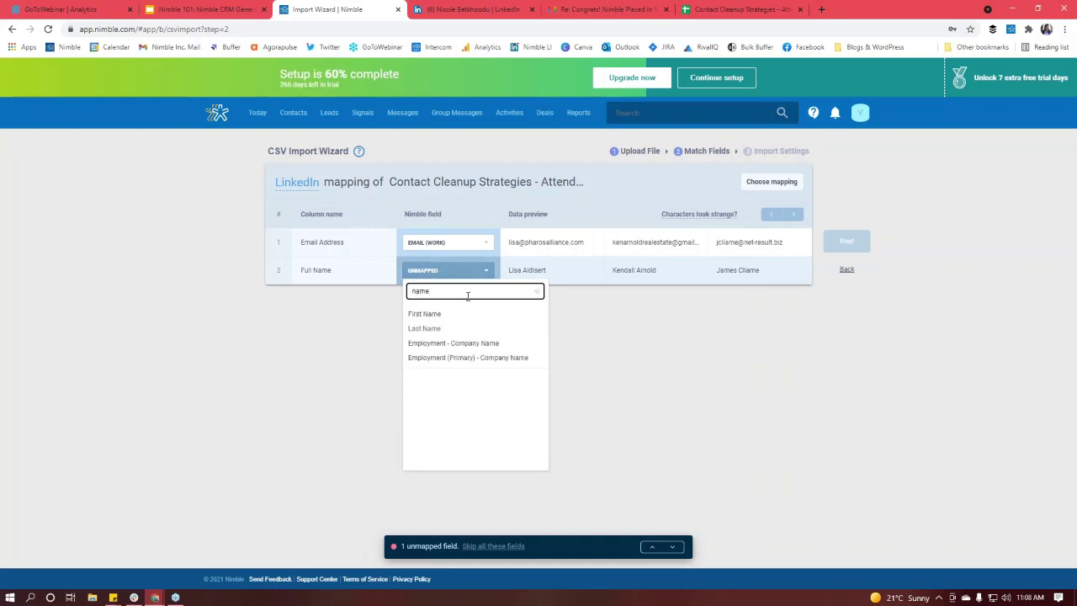
left_click(472, 314)
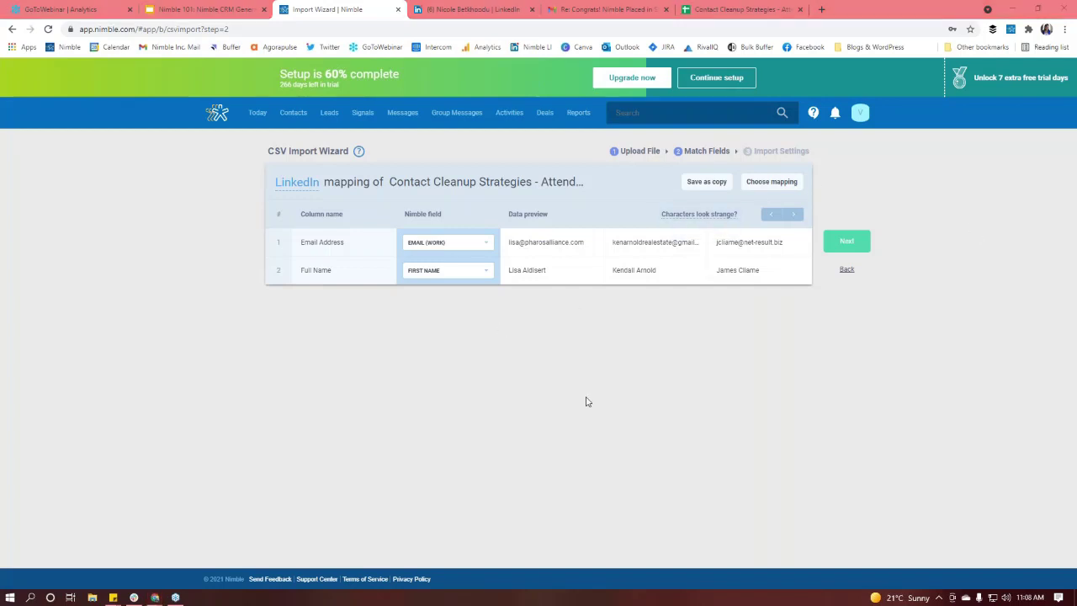
- Continue to the import settings and view the tag options for the imported contacts
left_click(846, 242)
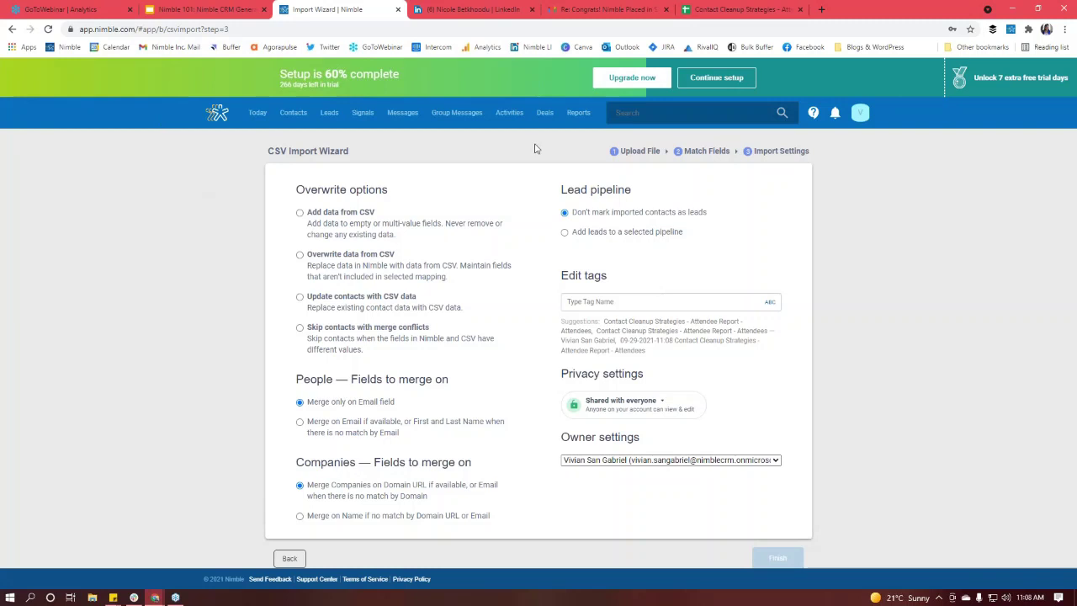
scroll(535, 149, "down", 1)
left_click(616, 298)
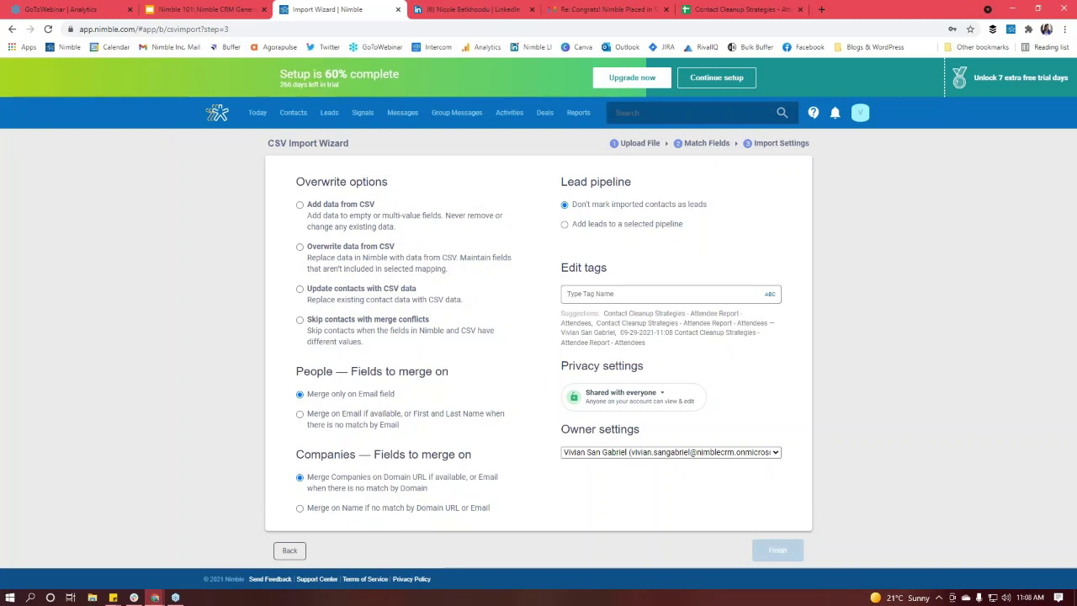
left_click(124, 348)
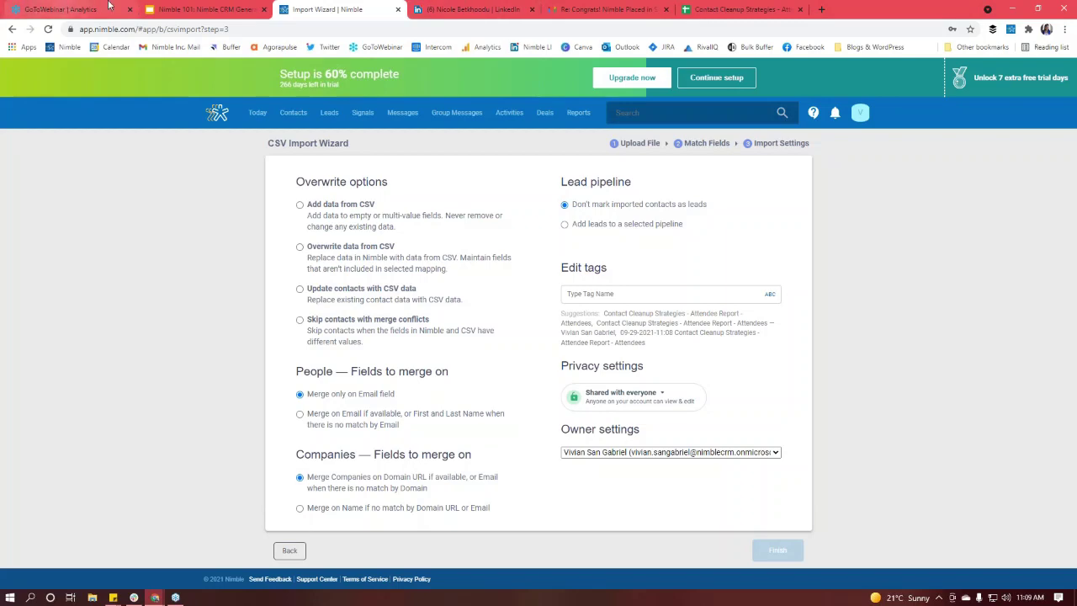
- Switch to the Nimble 101 presentation in Google Slides and show the Next Webinars slide
left_click(200, 9)
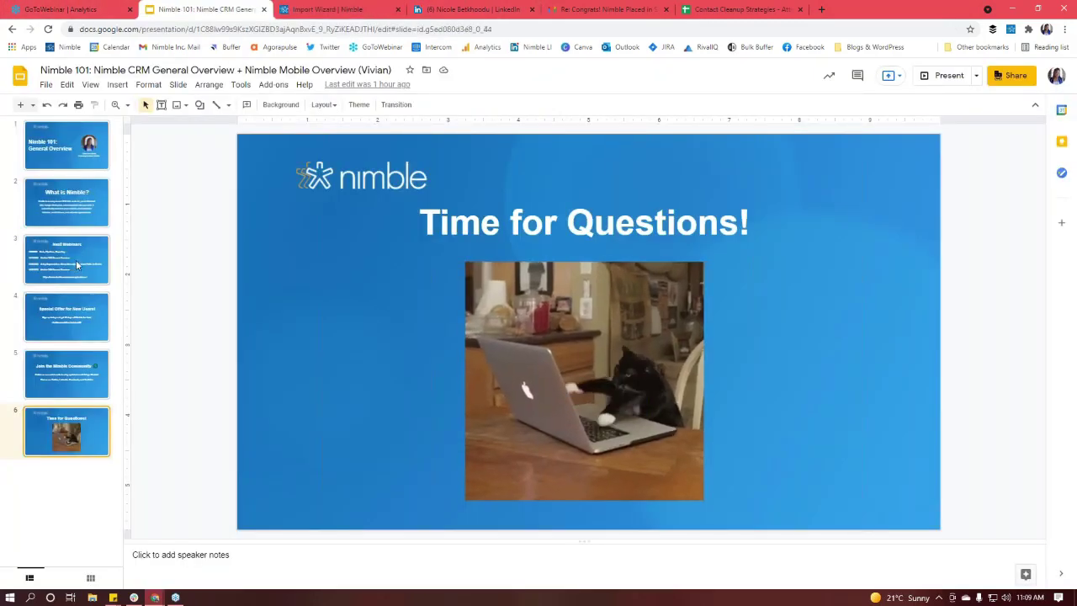
left_click(77, 265)
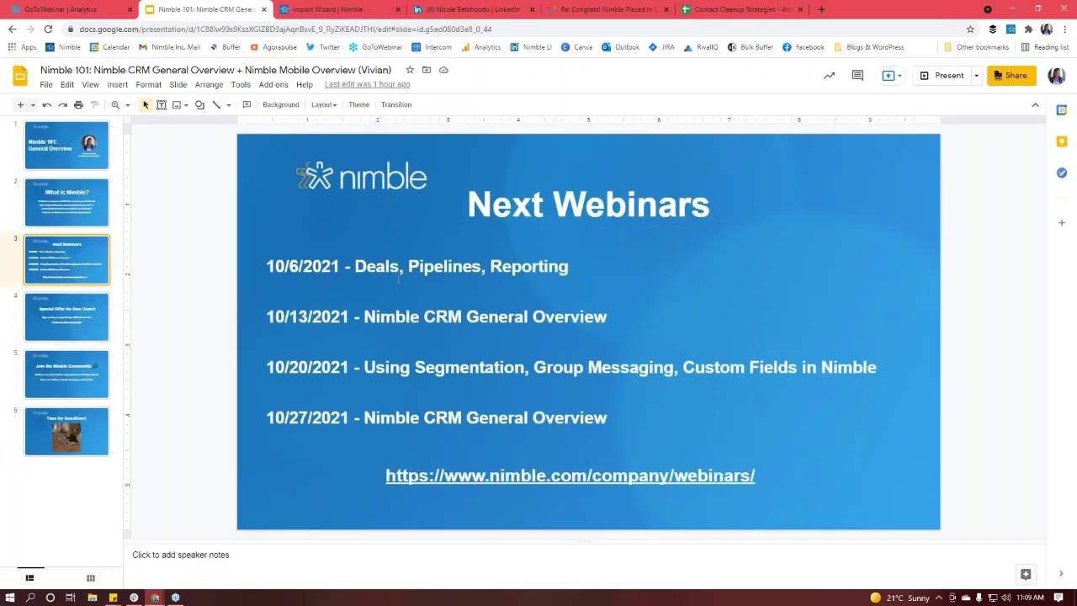